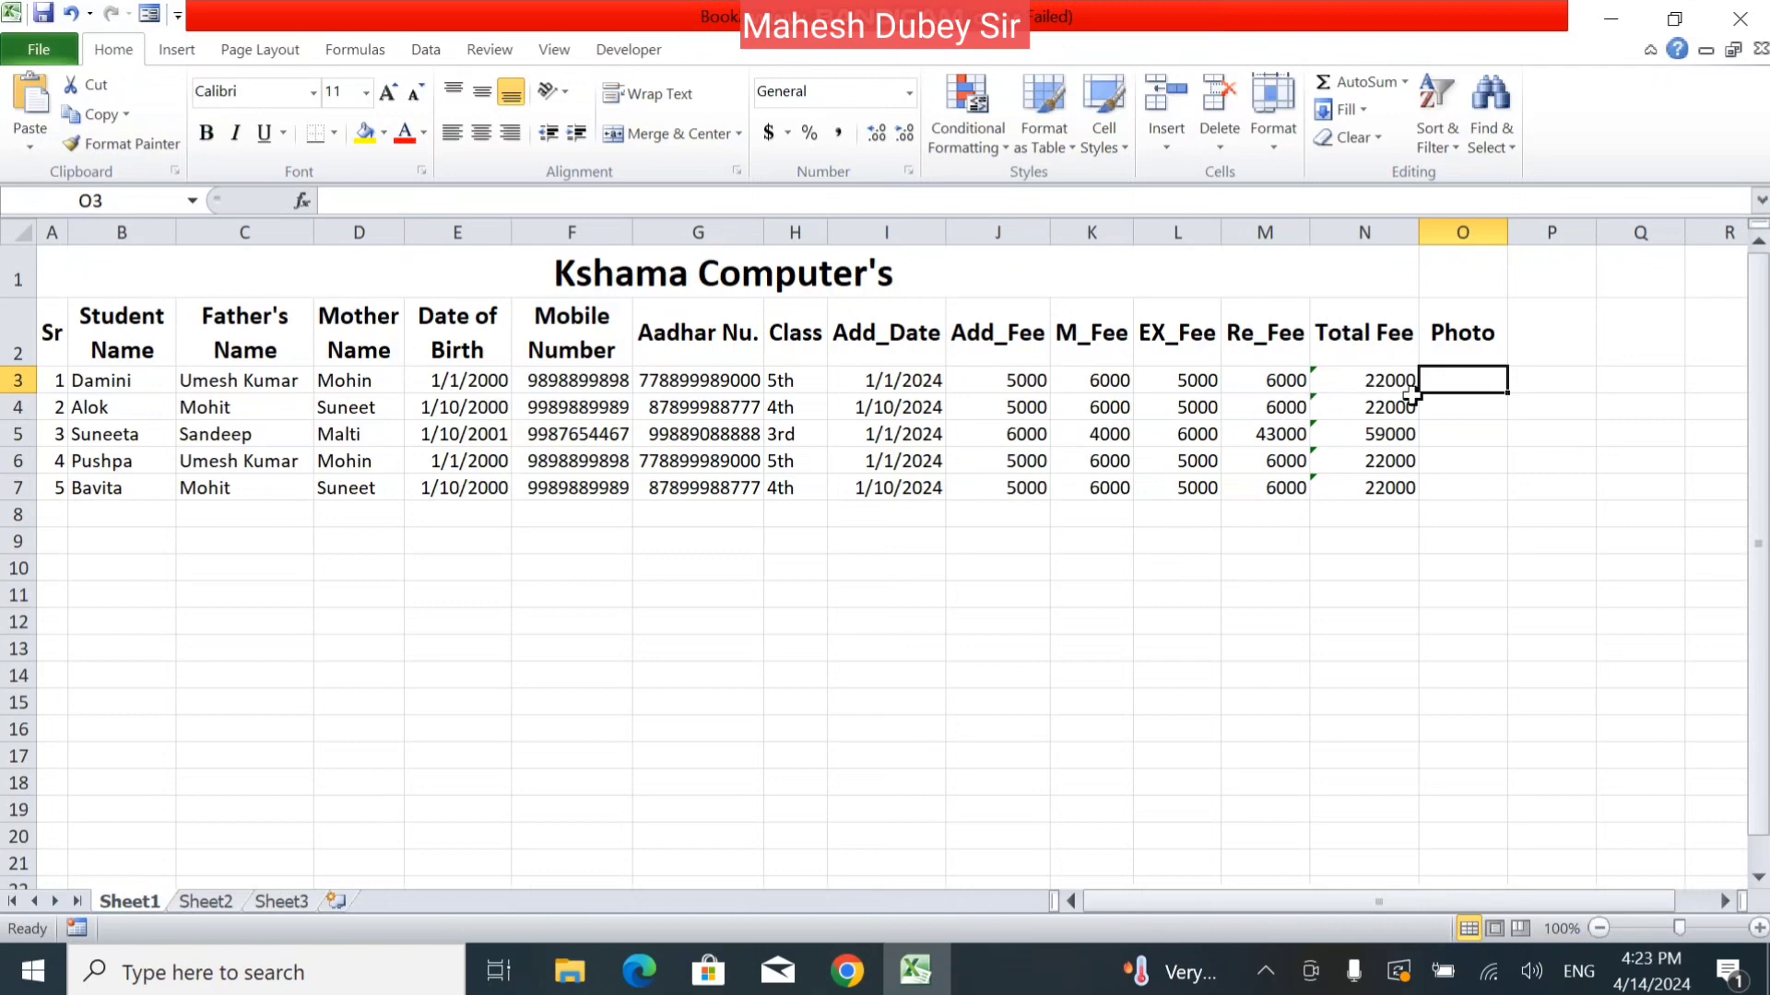
# Step: Insert picture 1 from the Desktop folder and move it just past the Photo column, beside rows 4 to 11
pyautogui.click(195, 59)
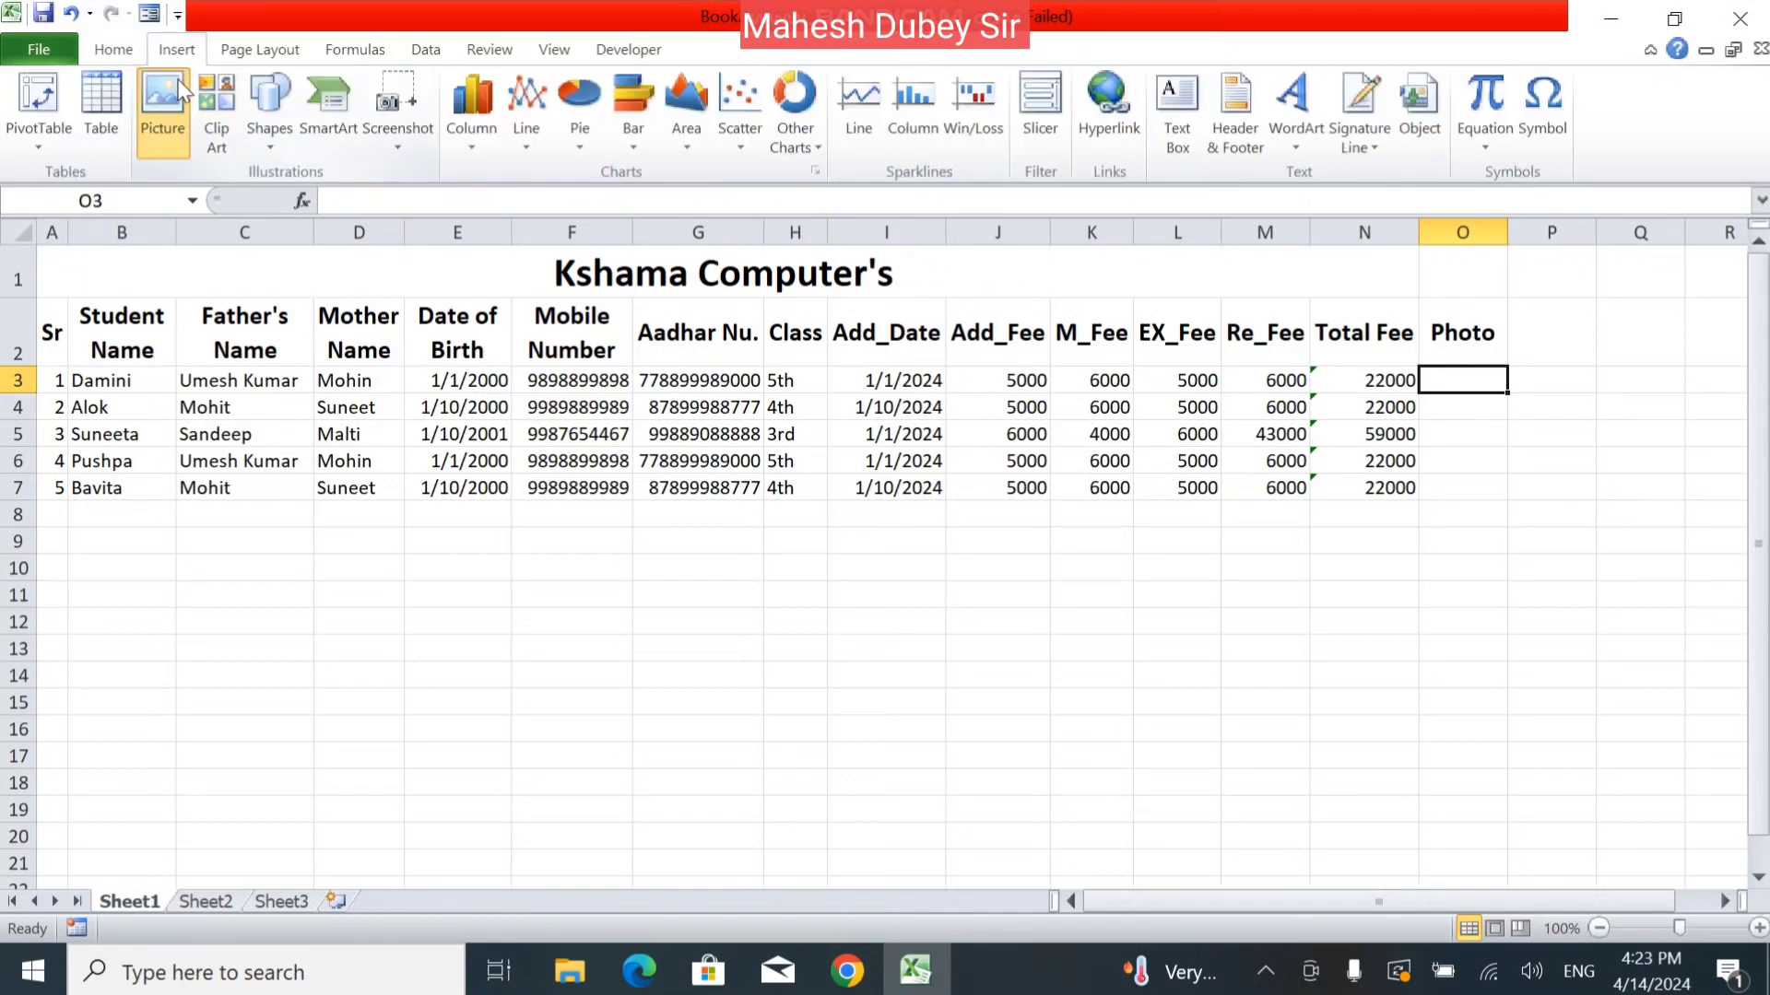
pyautogui.click(178, 80)
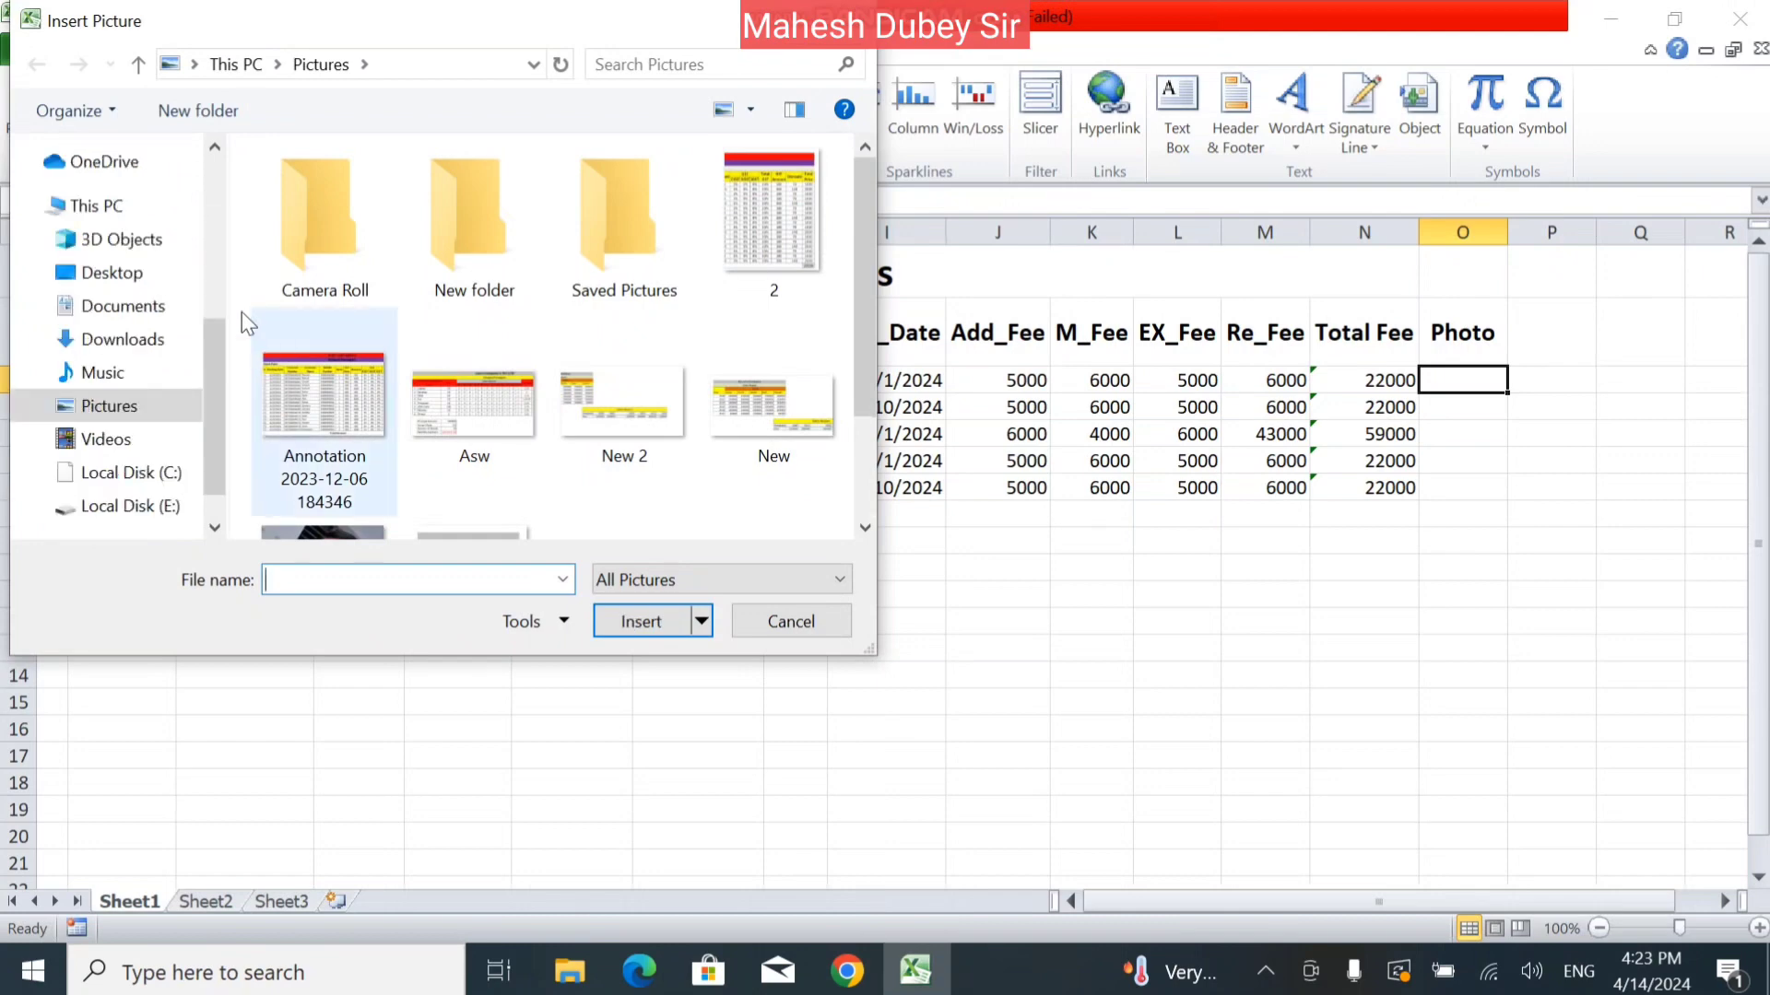
pyautogui.click(126, 285)
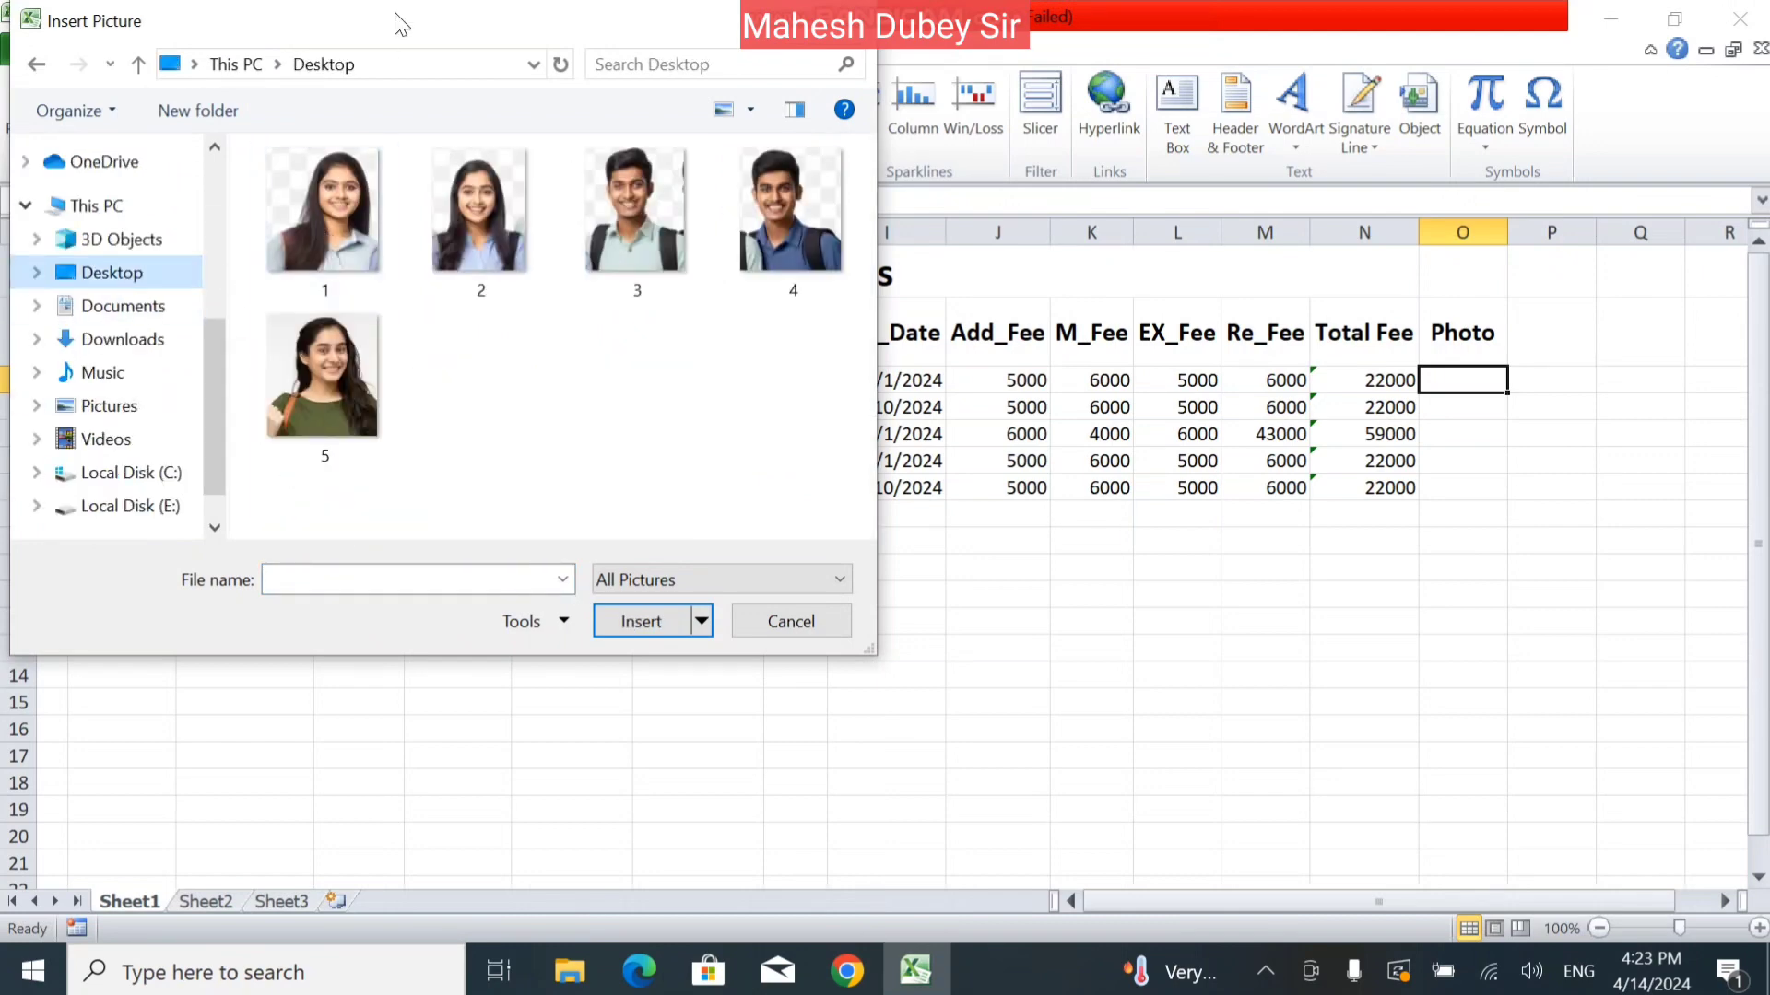
pyautogui.moveTo(391, 11); pyautogui.dragTo(611, 208)
pyautogui.click(562, 392)
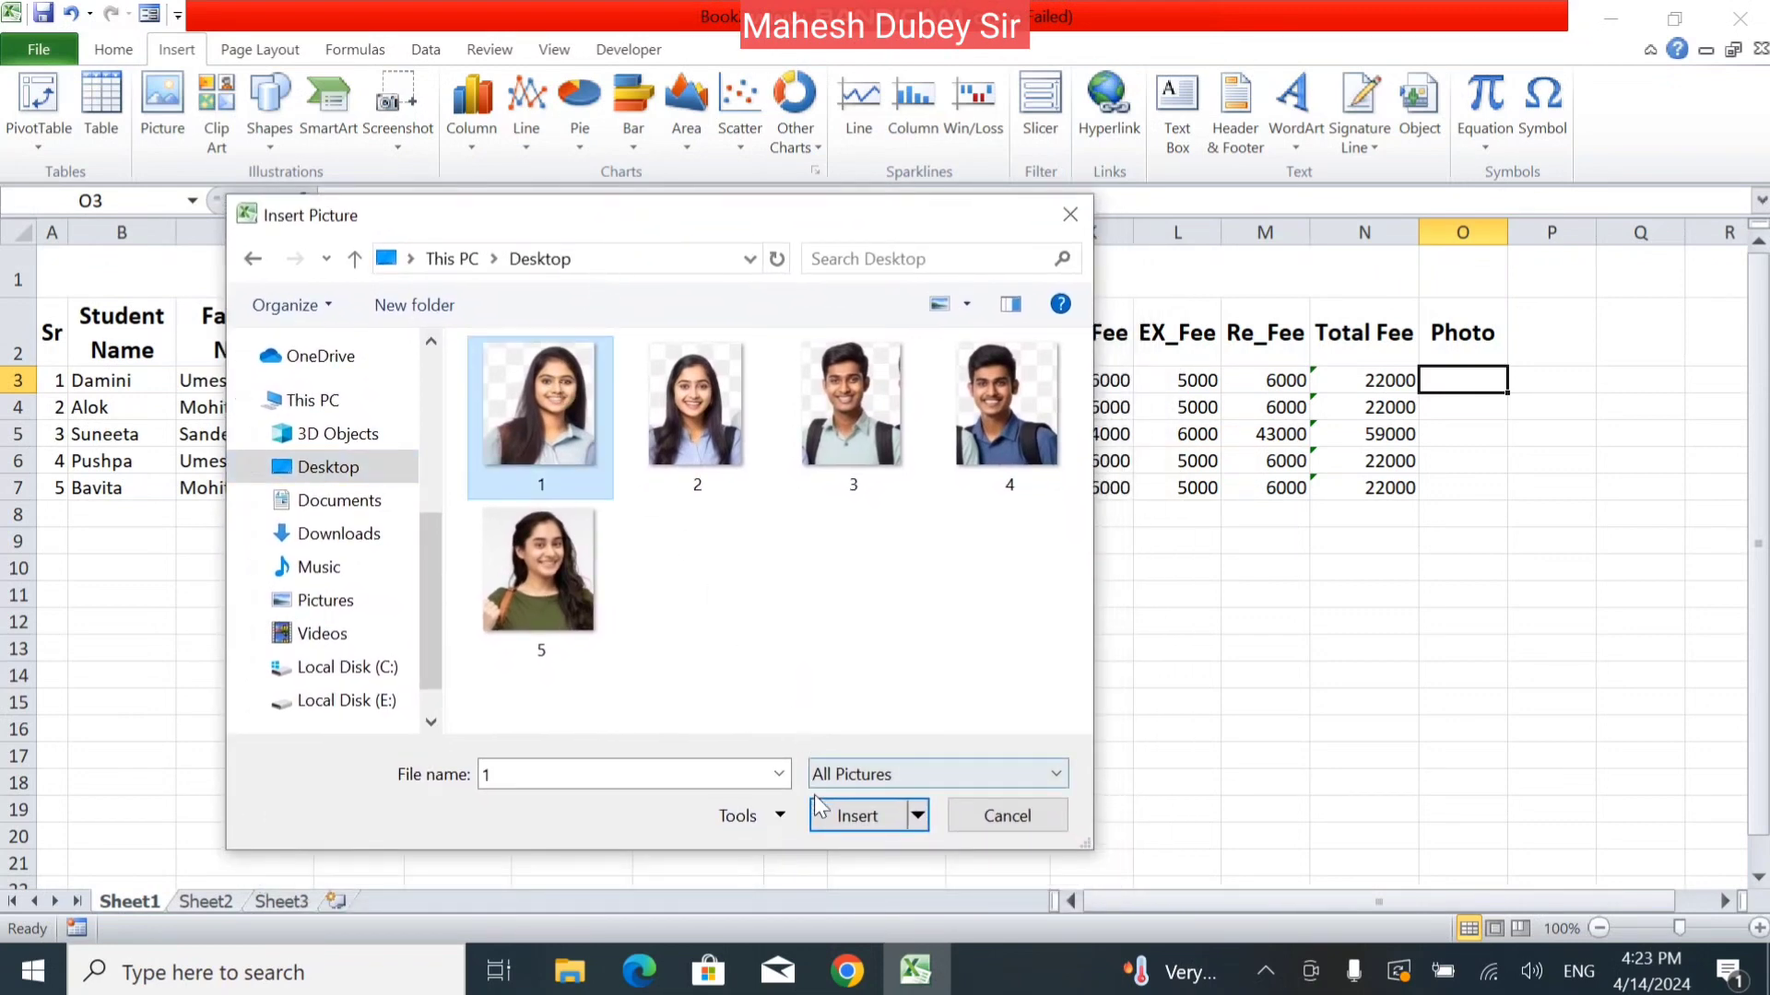
pyautogui.click(822, 819)
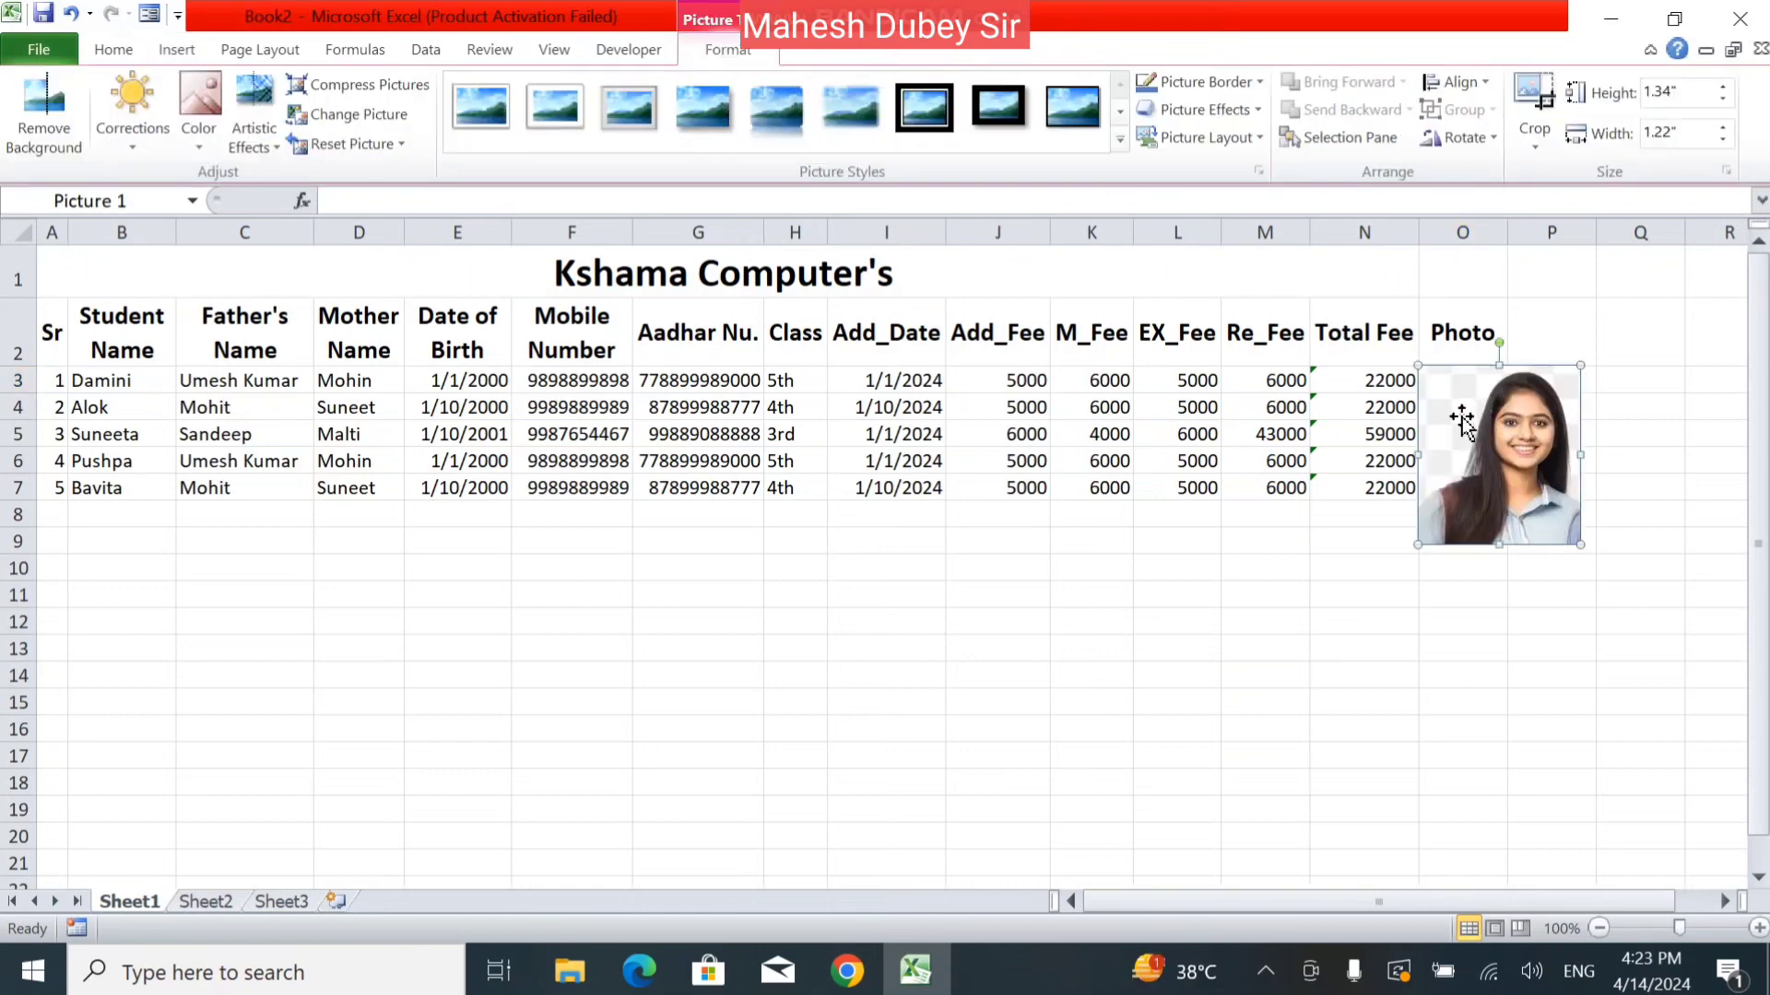
pyautogui.moveTo(1465, 419); pyautogui.dragTo(1530, 459)
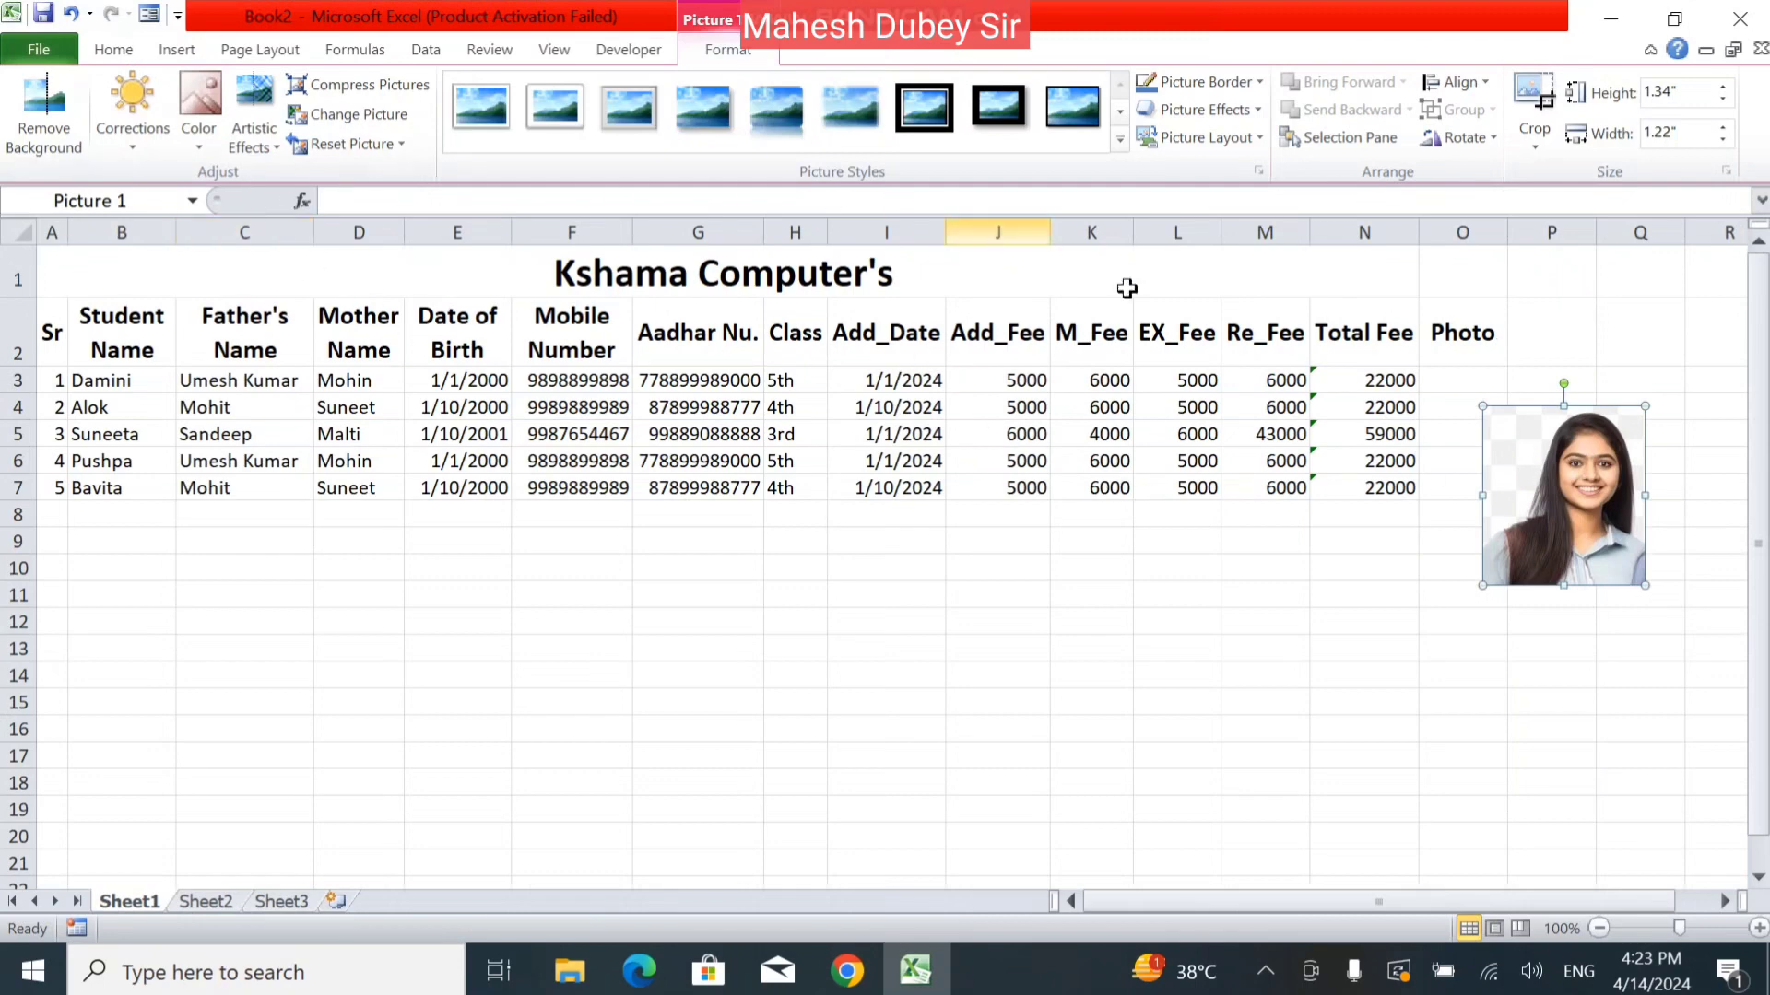
# Step: Try several picture styles on the inserted photo, including the thick black frame, the oval and the thin white frame
pyautogui.click(925, 106)
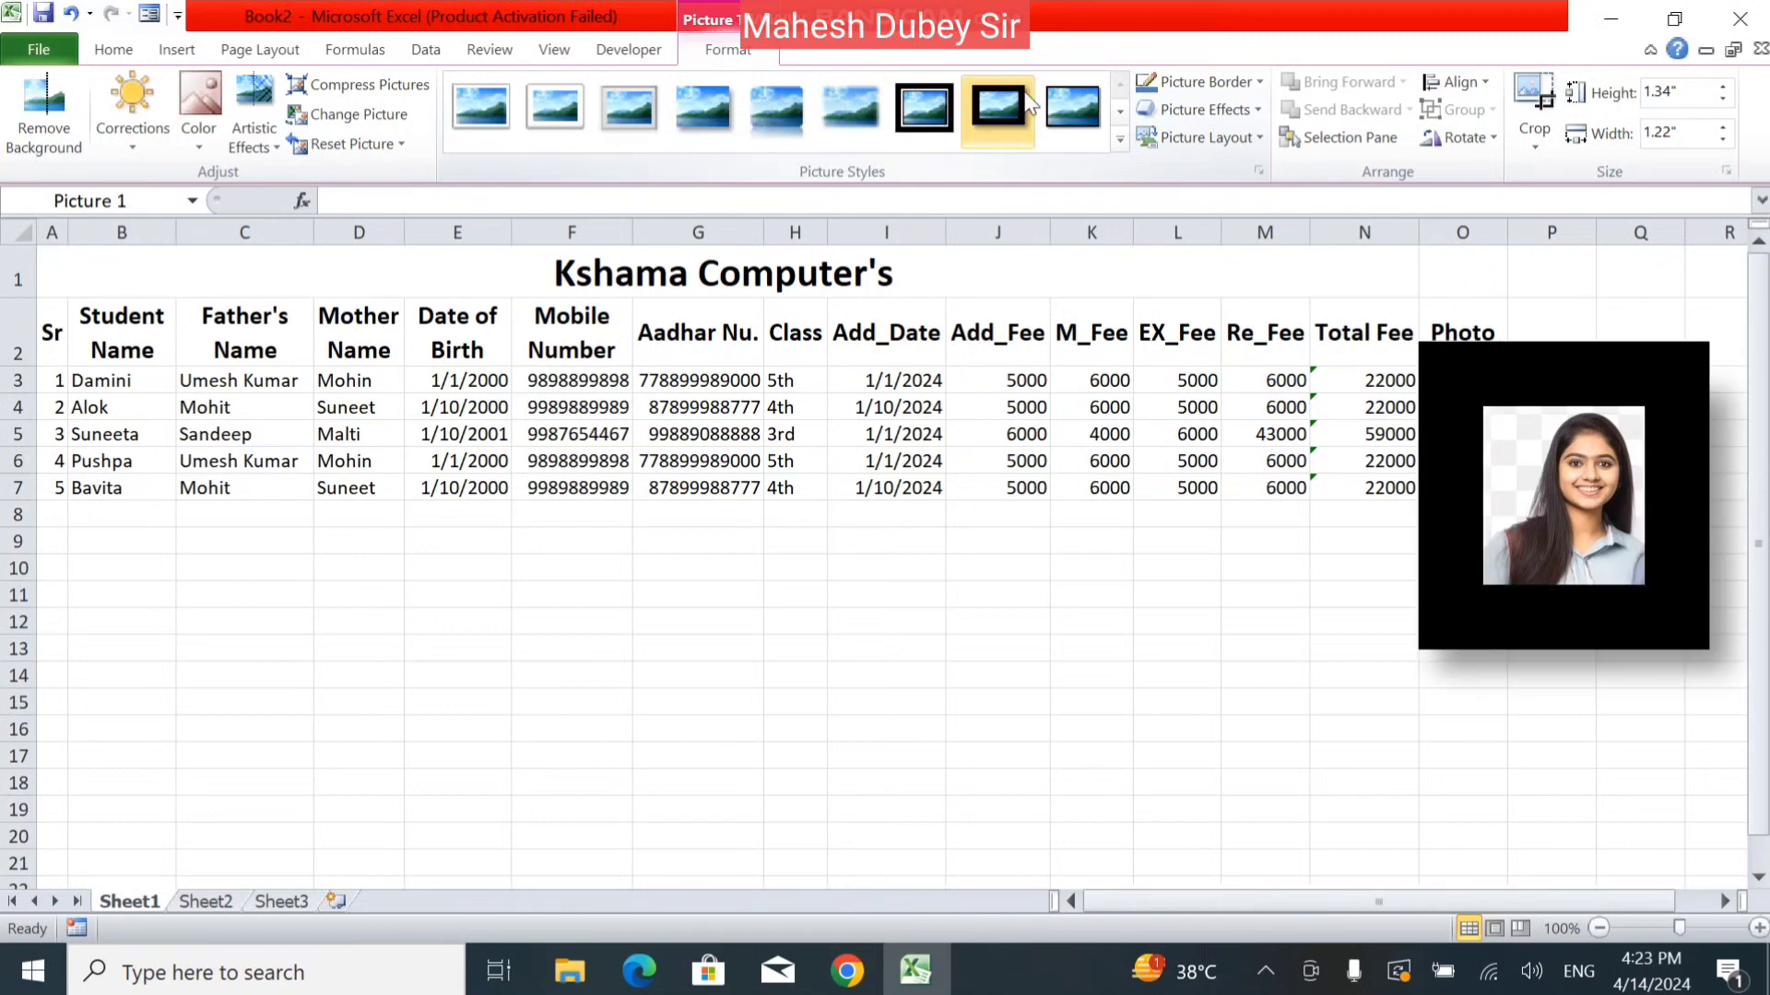
pyautogui.click(1117, 114)
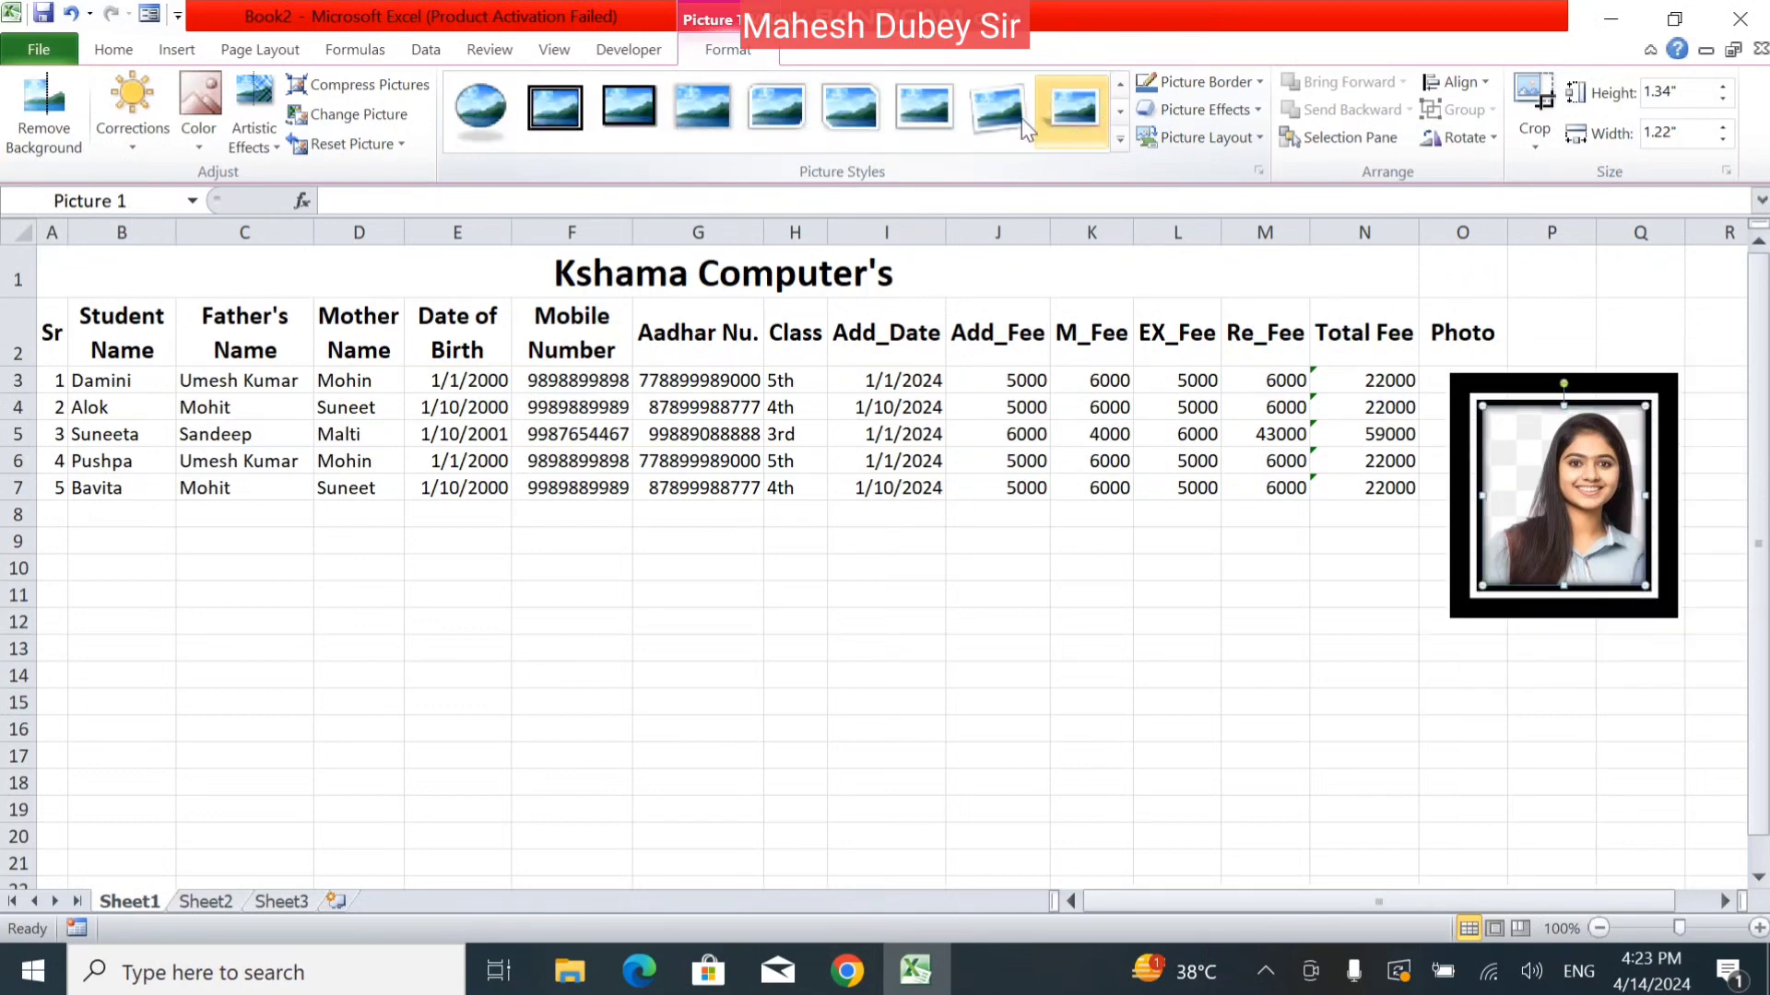
pyautogui.click(480, 111)
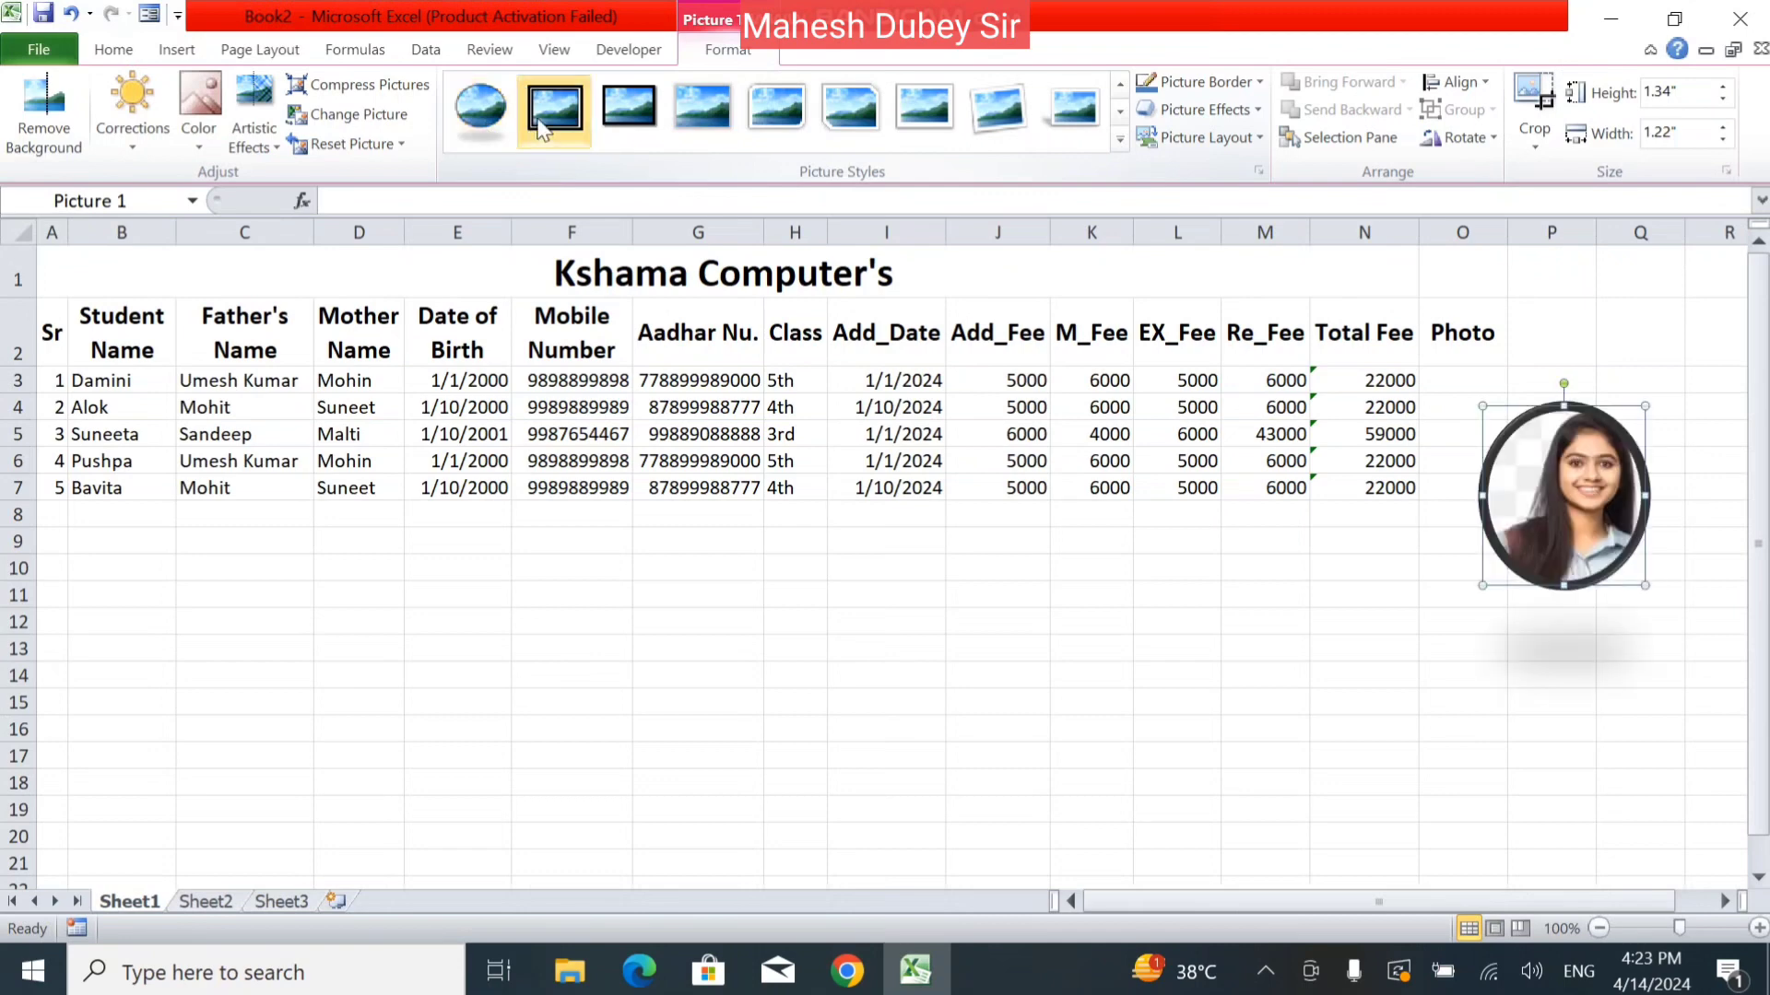
pyautogui.click(1122, 85)
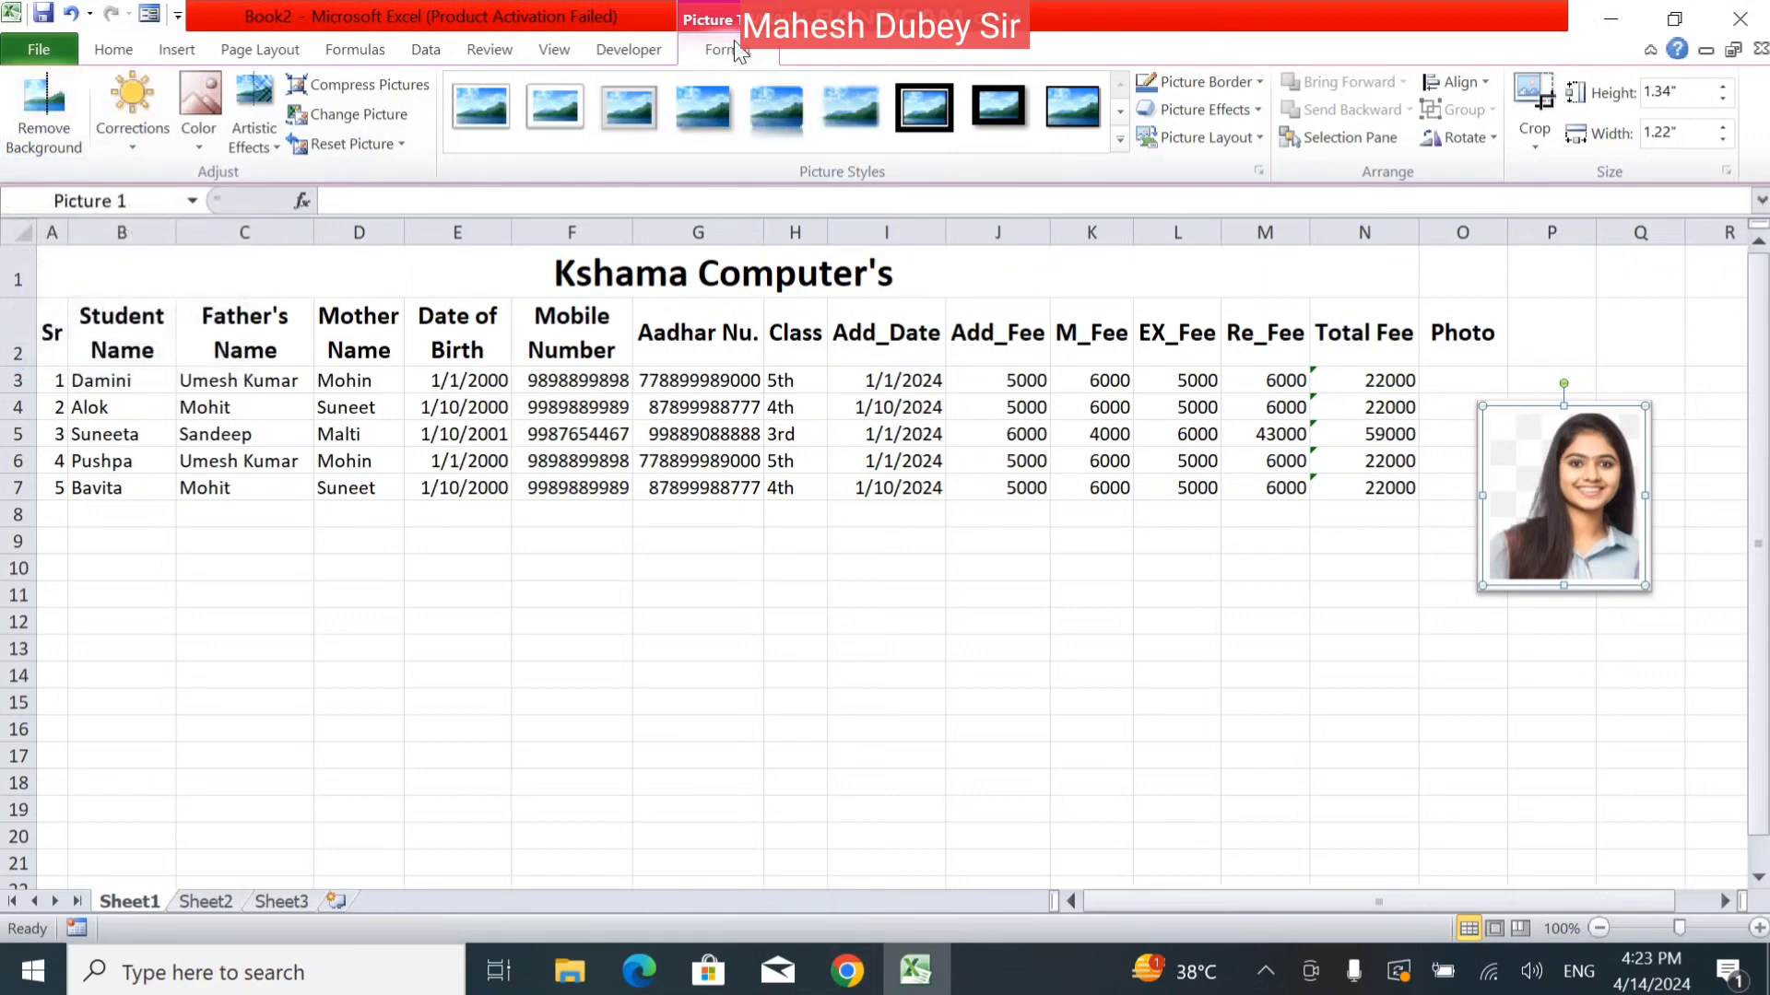
# Step: Try removing the photo's background with the marquee extended over the whole picture, and undo the removal
pyautogui.click(46, 120)
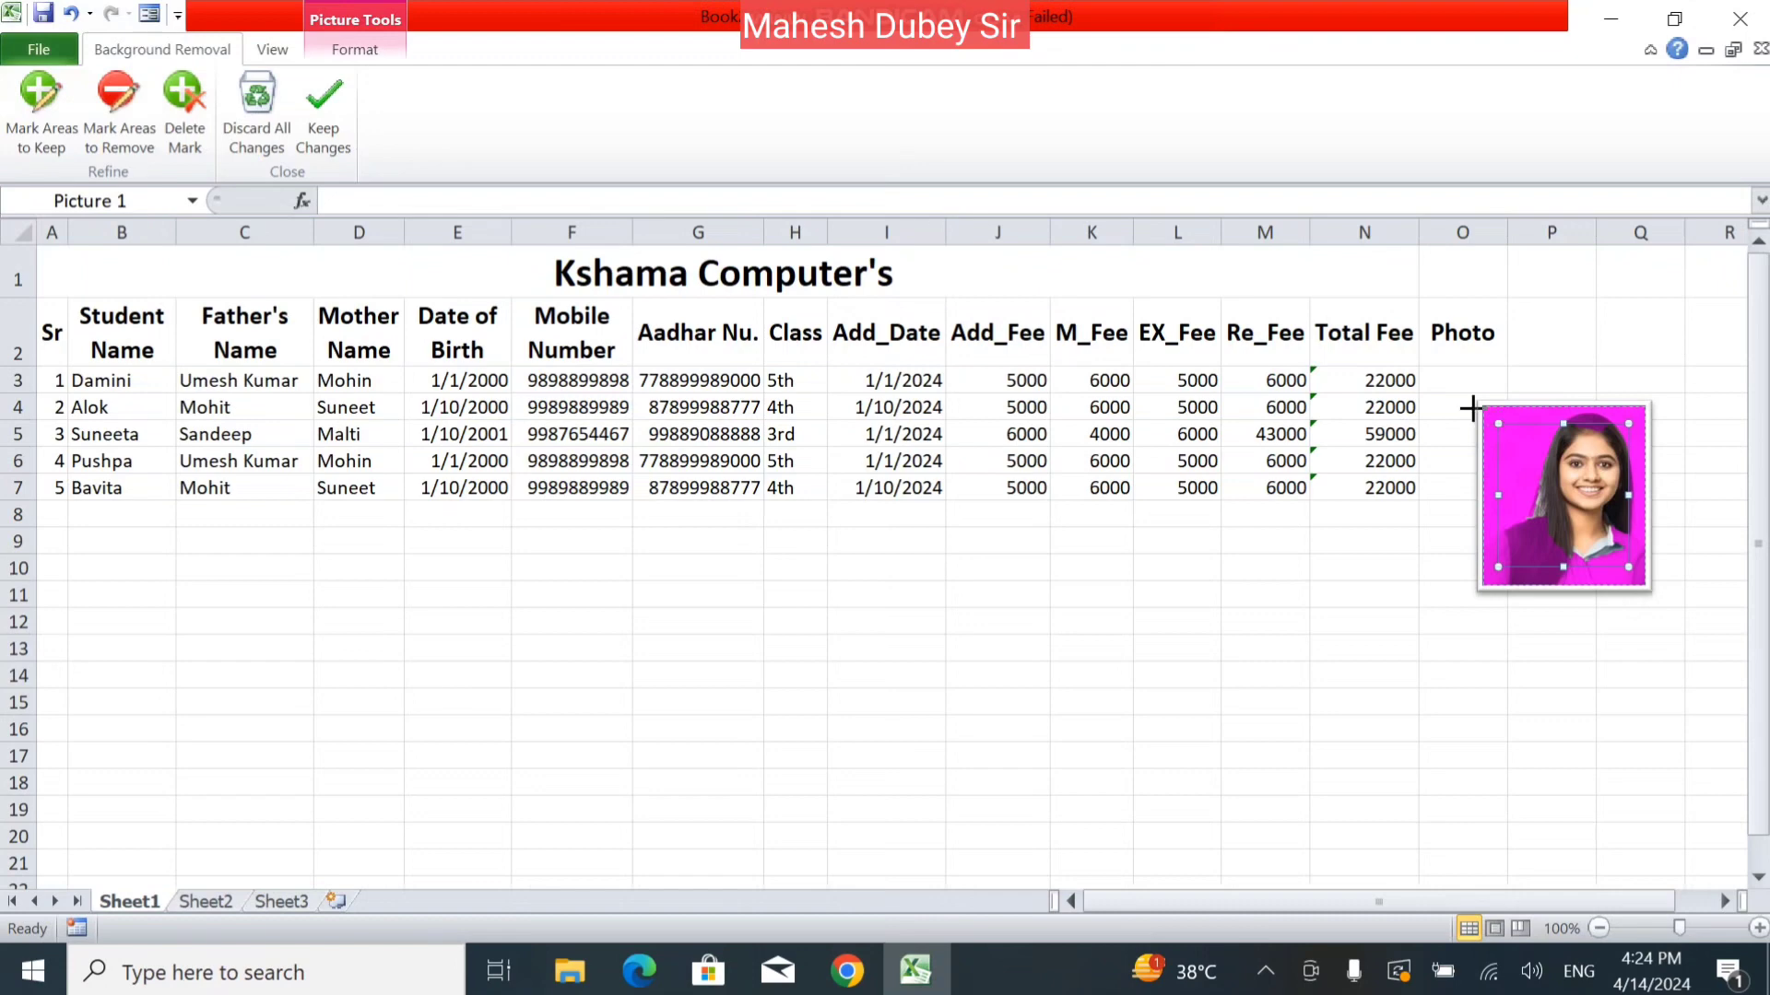
pyautogui.moveTo(1470, 408); pyautogui.dragTo(1465, 405)
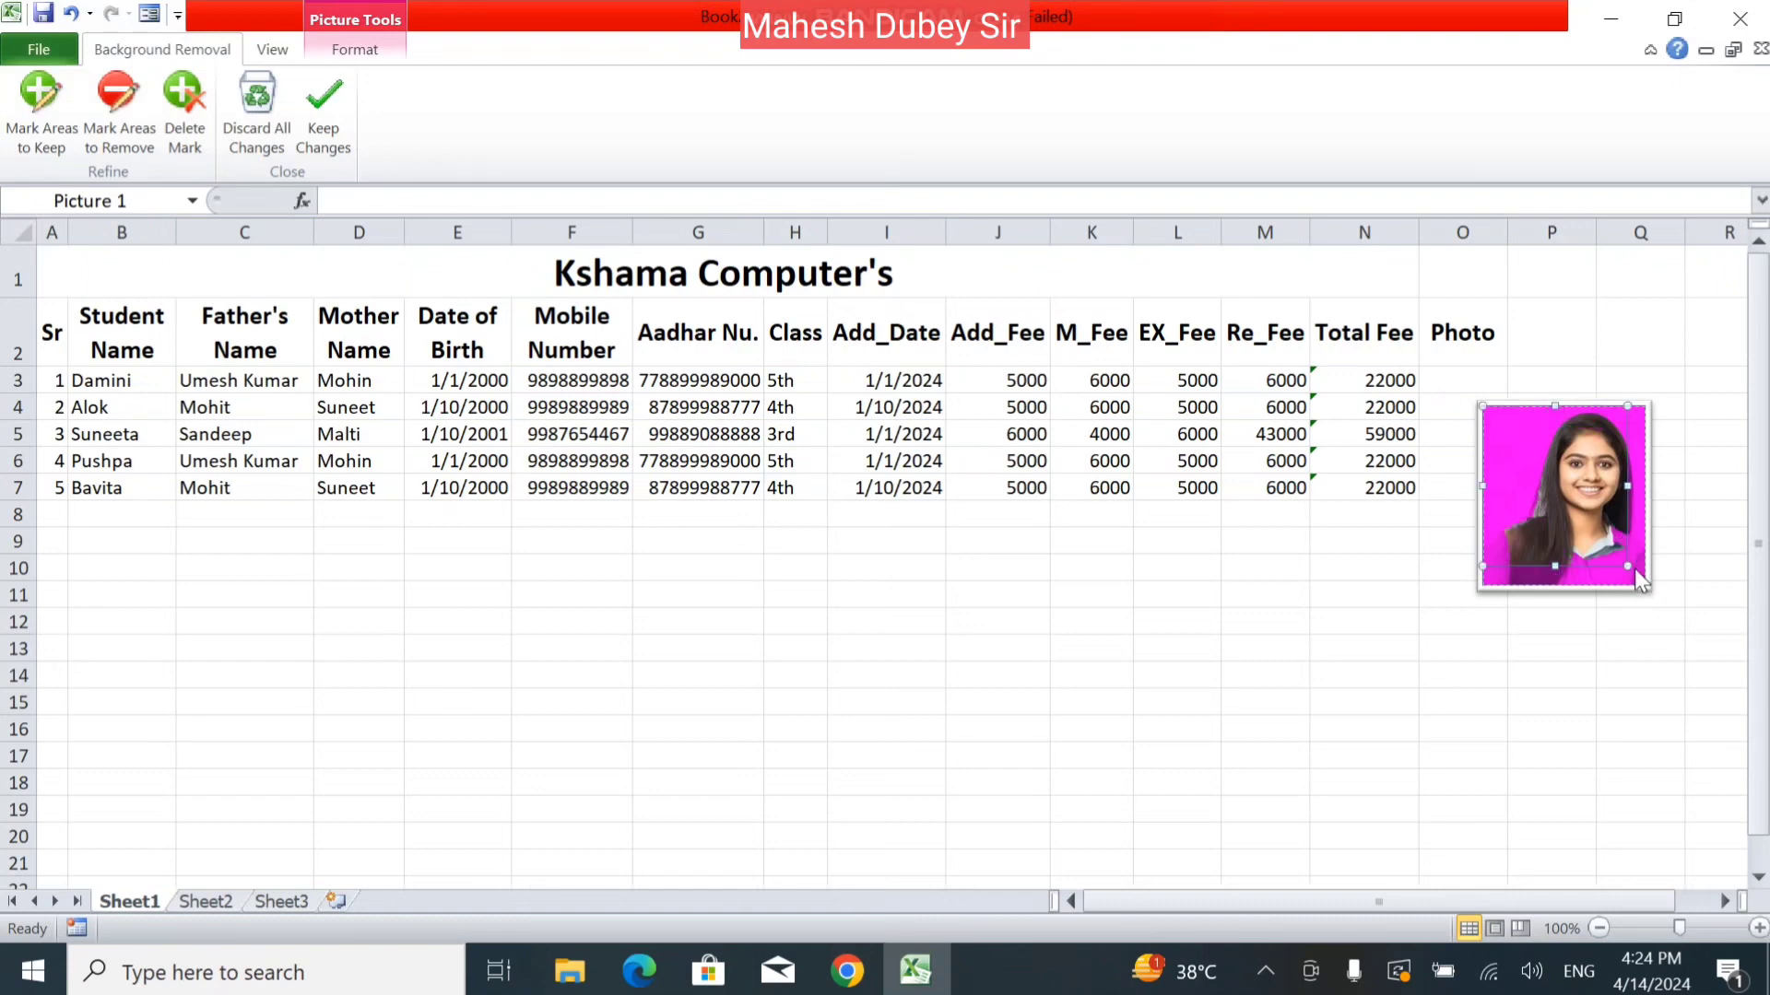
pyautogui.moveTo(1628, 566); pyautogui.dragTo(1646, 586)
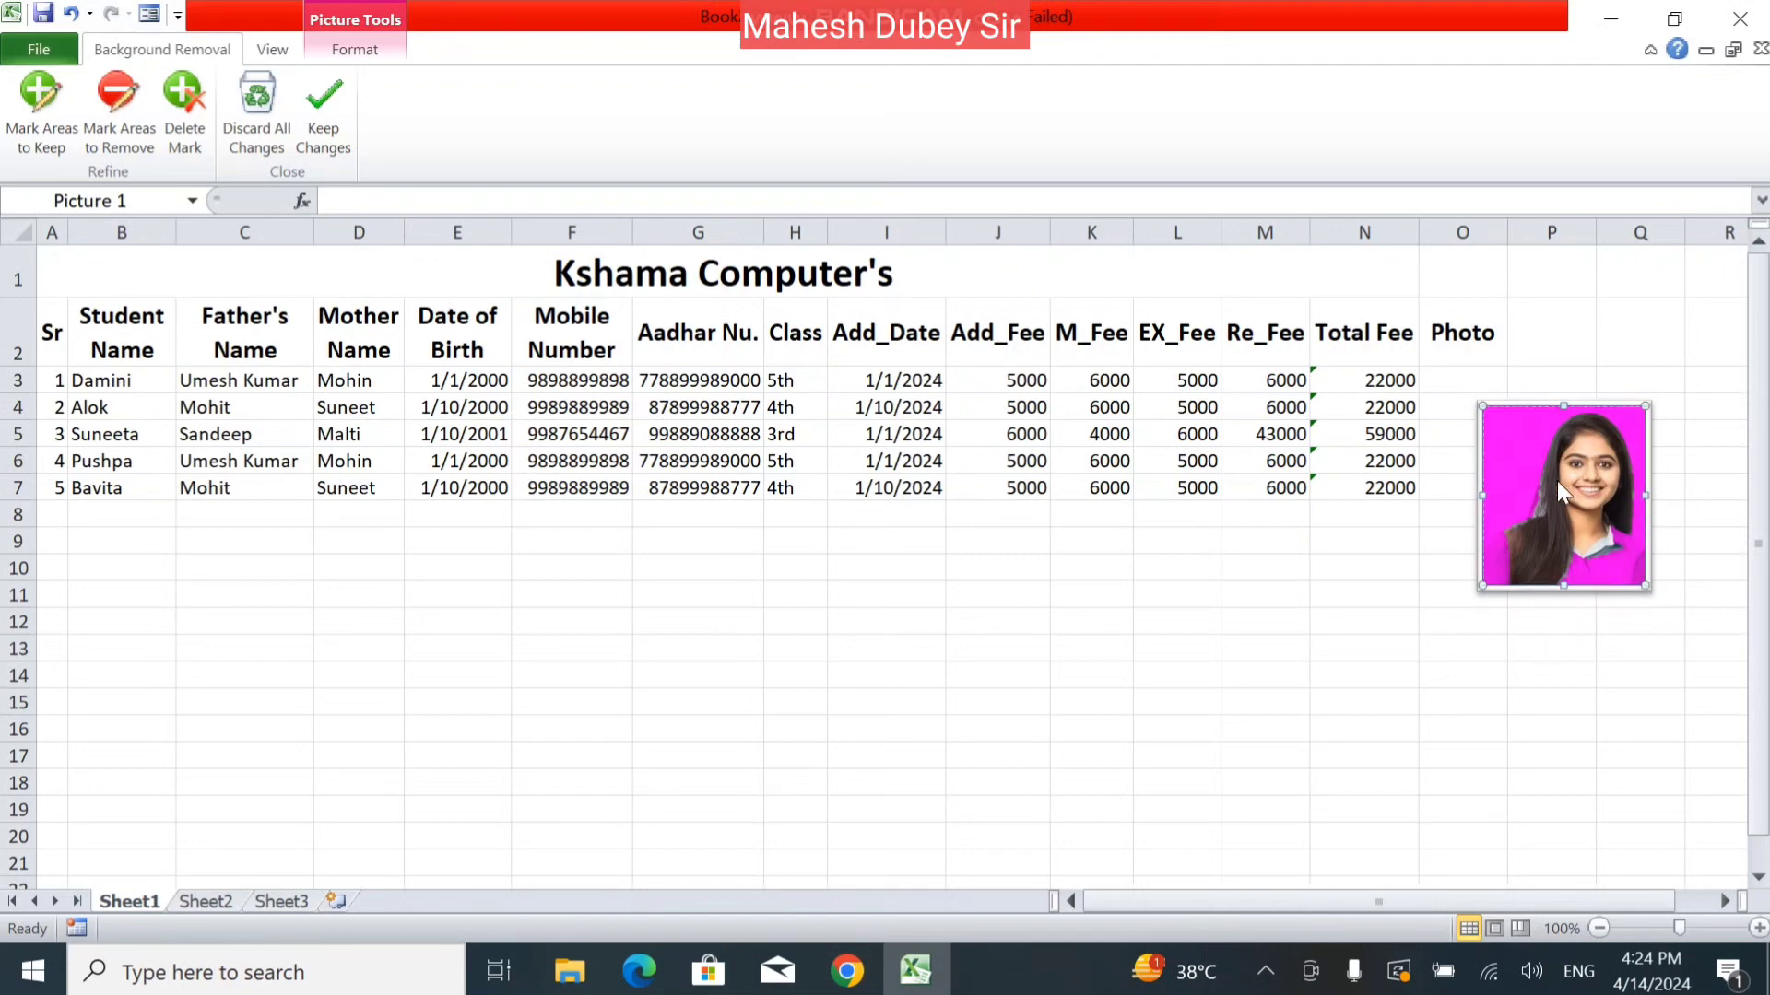
pyautogui.click(1284, 672)
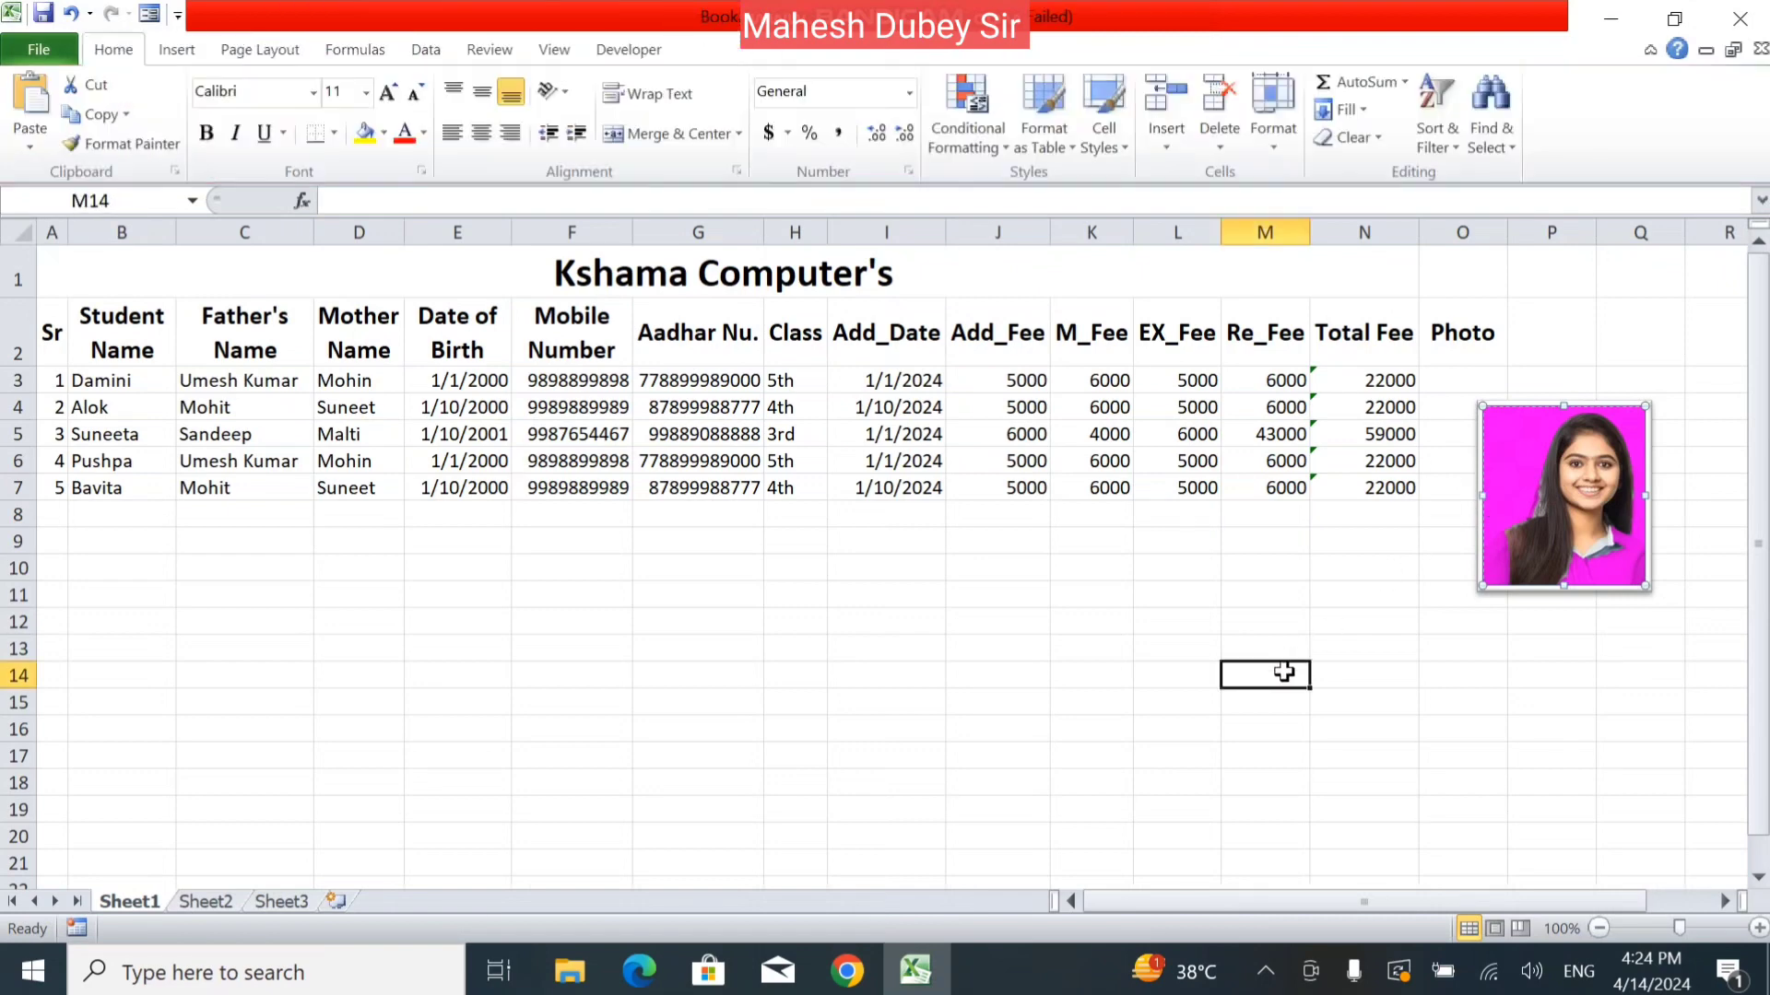
pyautogui.click(1566, 513)
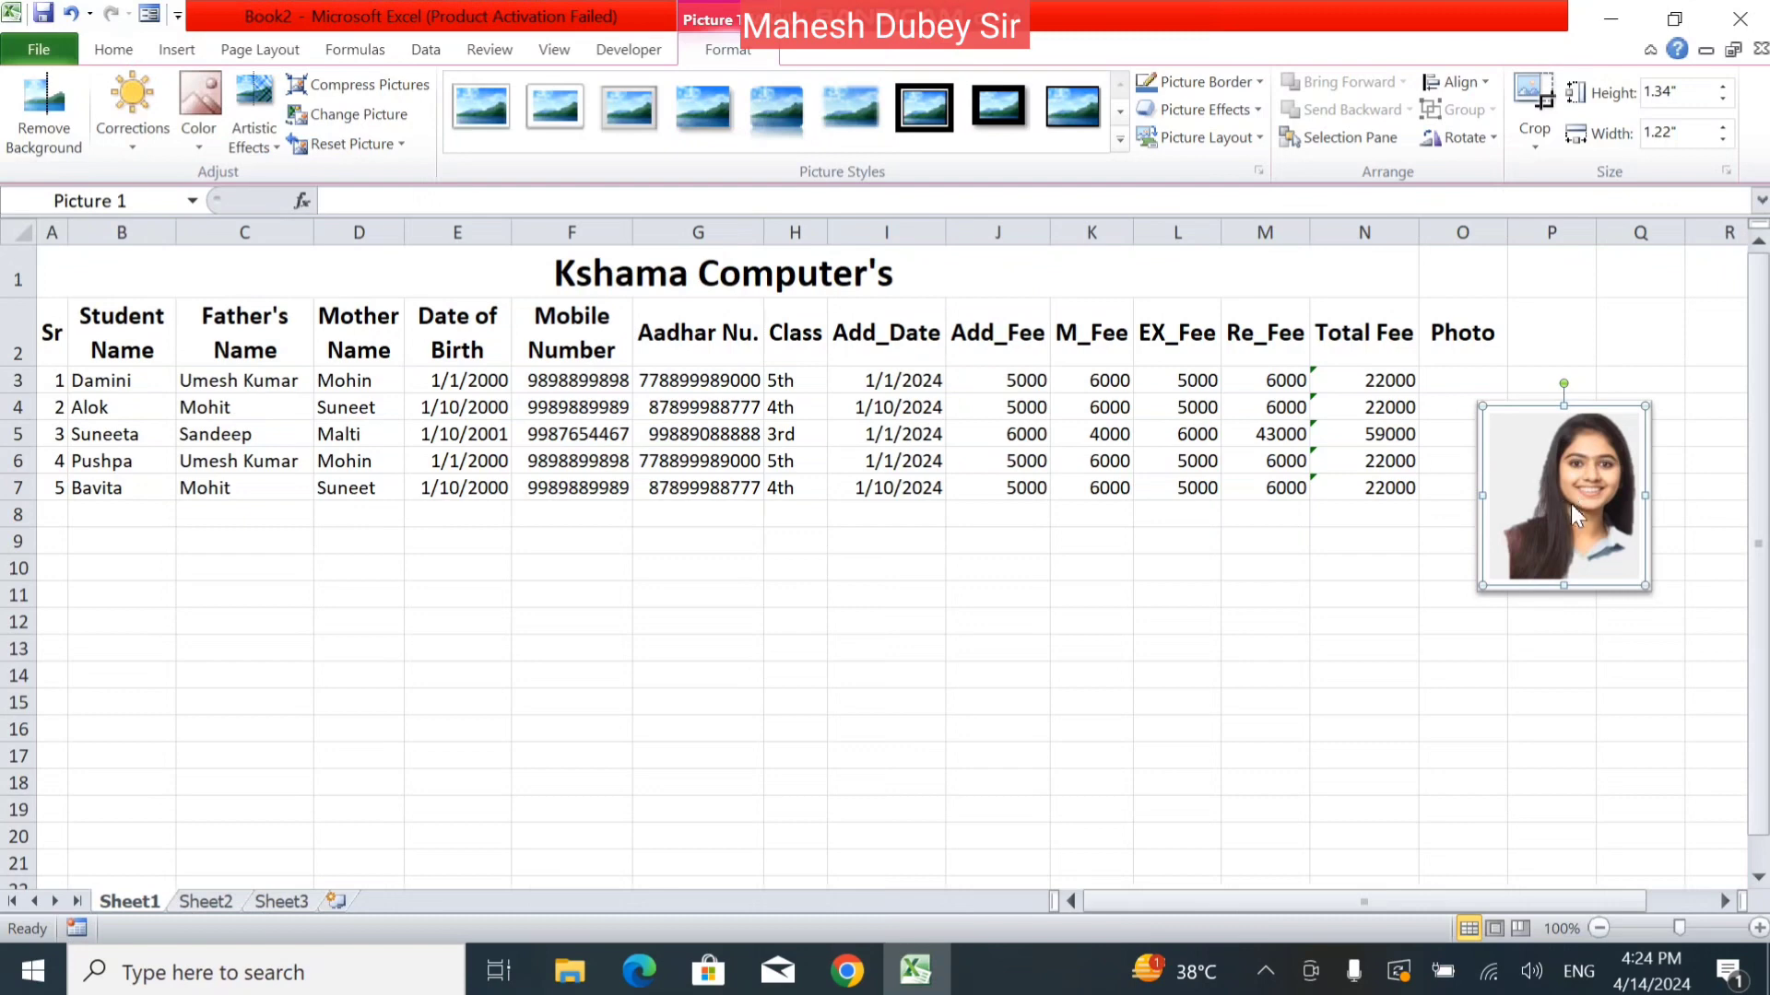
pyautogui.hotkey('ctrl', 'z')
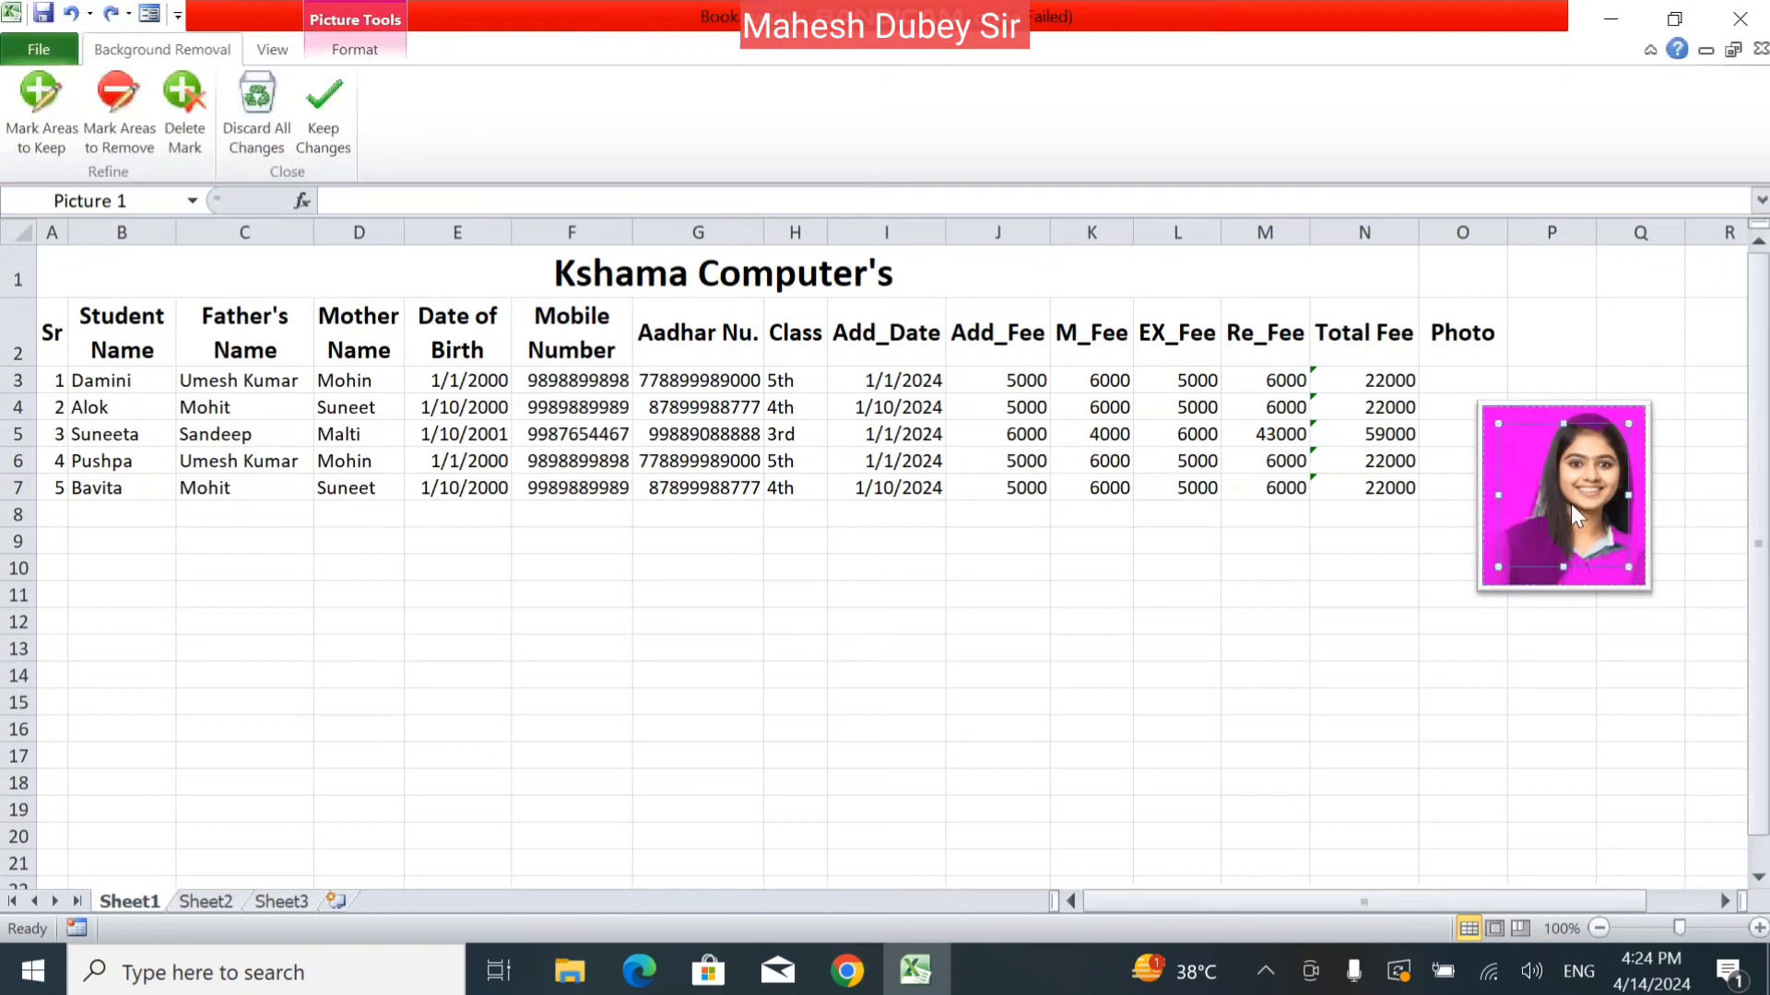
pyautogui.hotkey('ctrl', 'y')
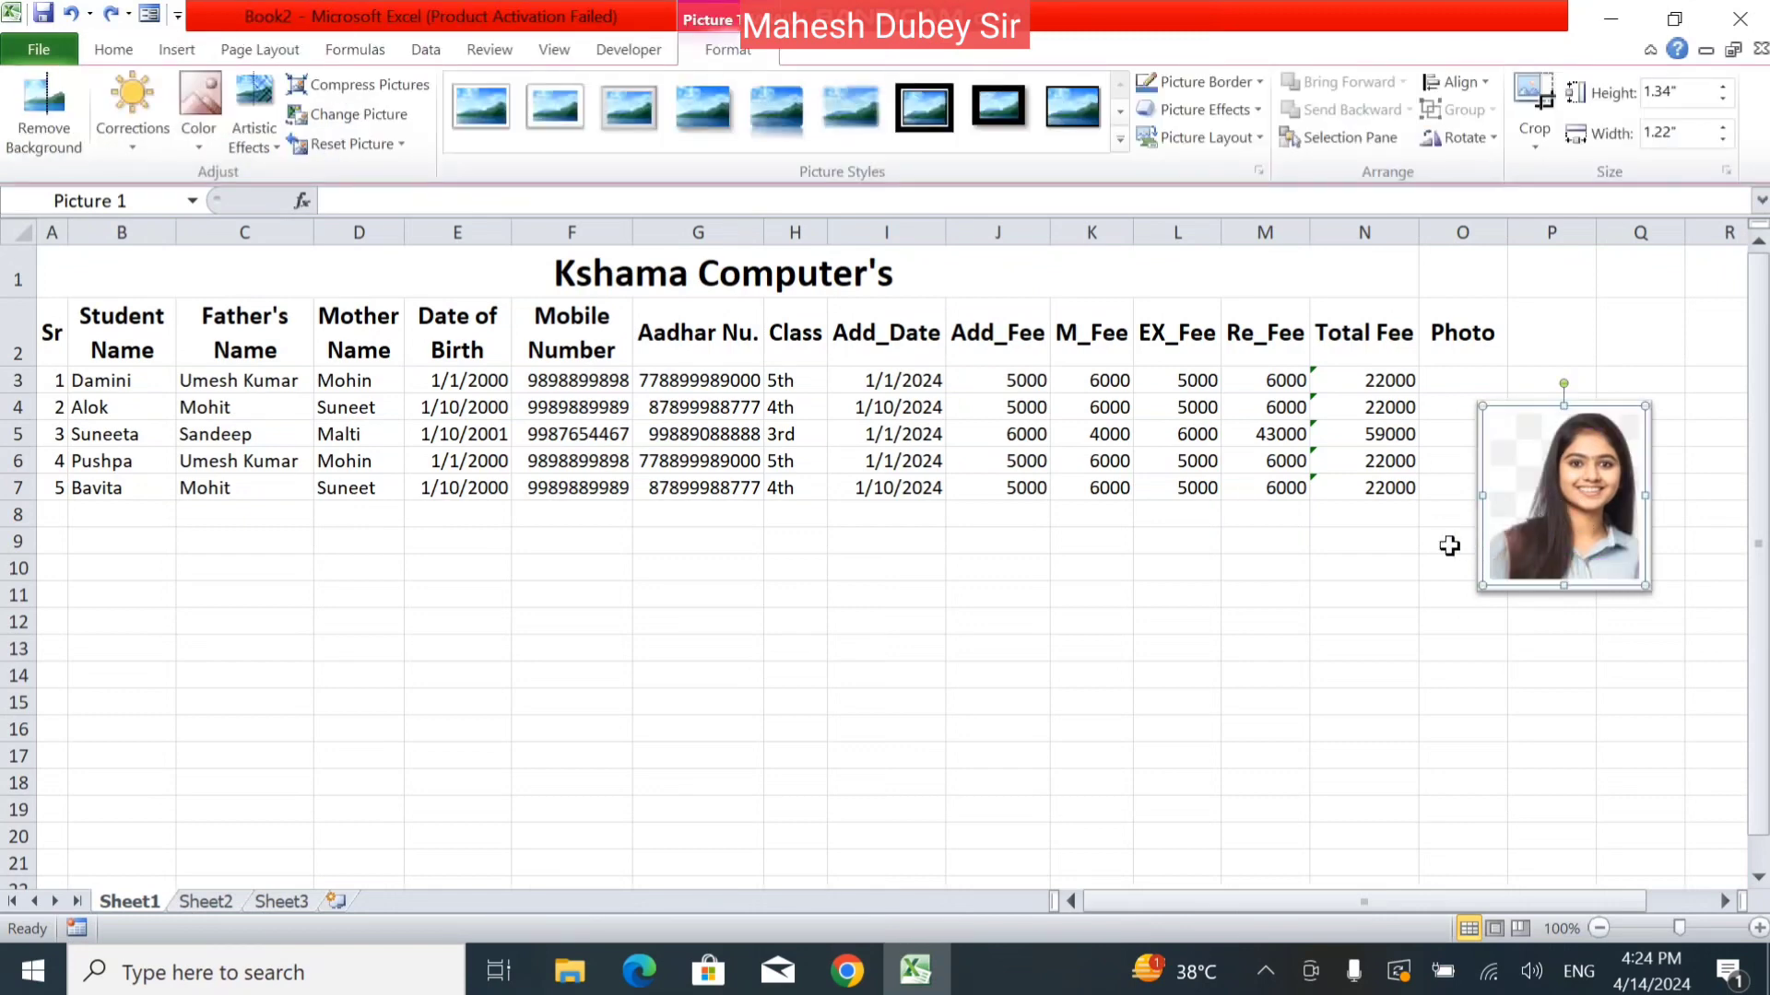
# Step: Crop the photo's left and bottom edges to about 1.23" high by 1.14" wide
pyautogui.click(1550, 119)
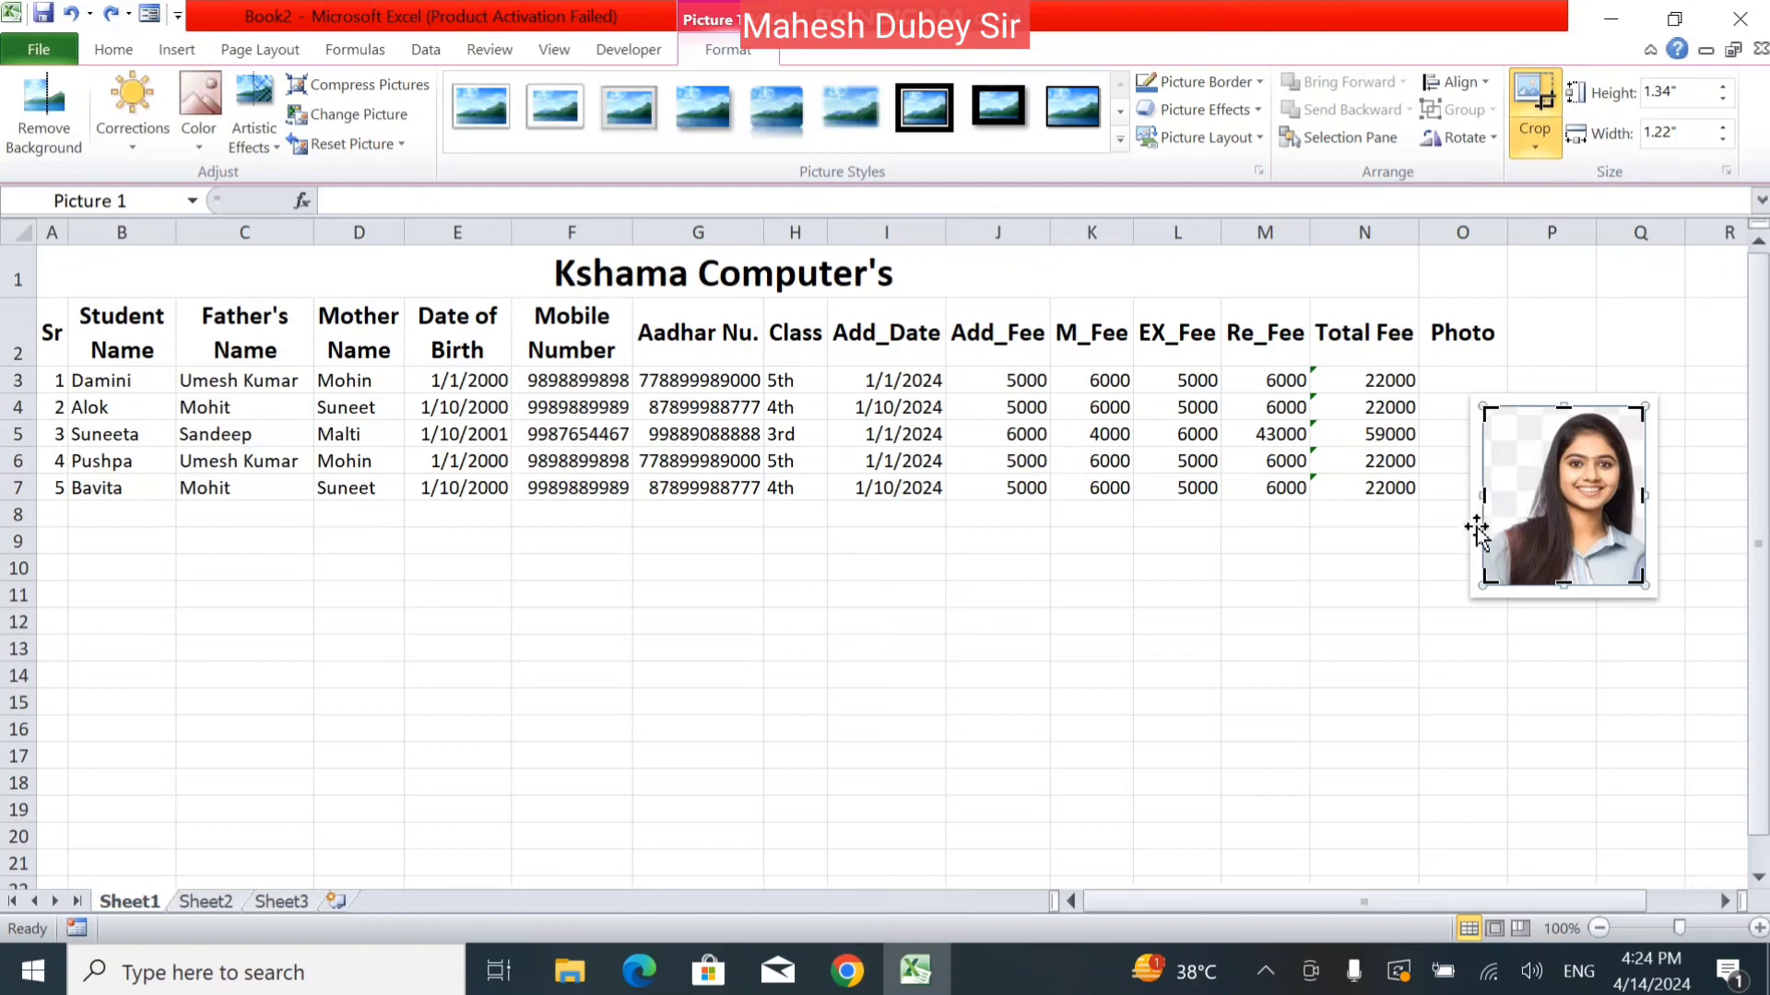
pyautogui.moveTo(1486, 501); pyautogui.dragTo(1490, 500)
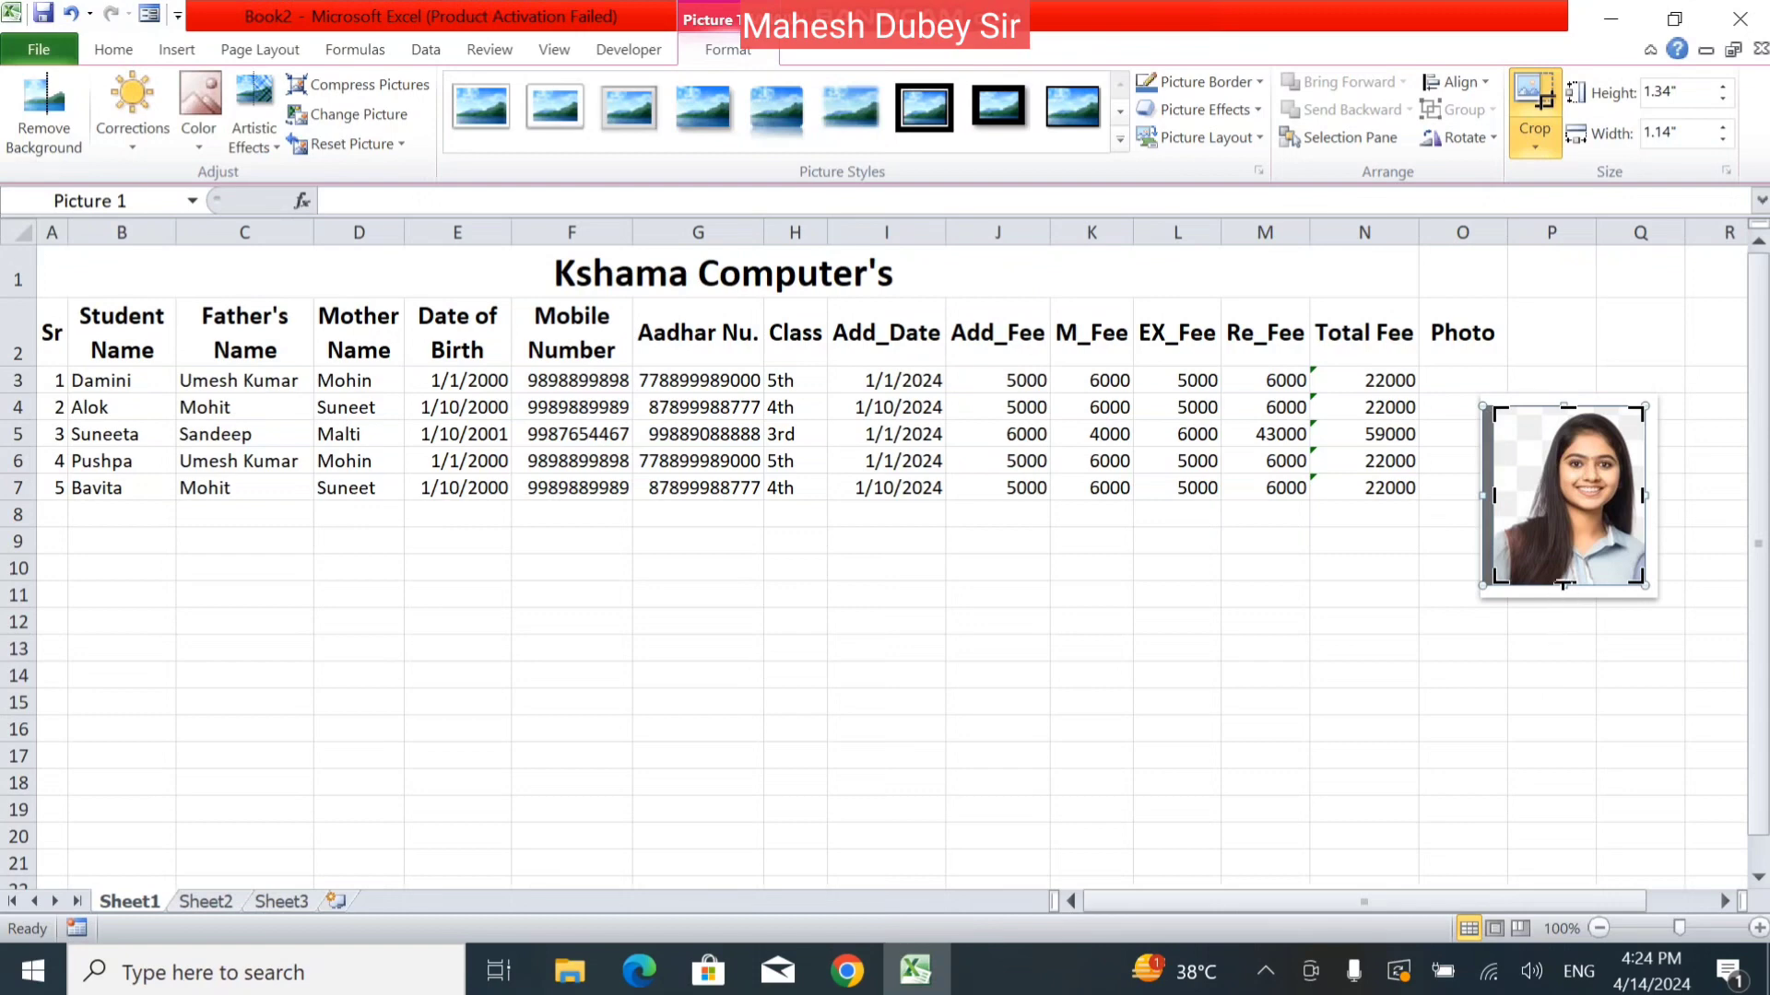
pyautogui.moveTo(1563, 586); pyautogui.dragTo(1563, 566)
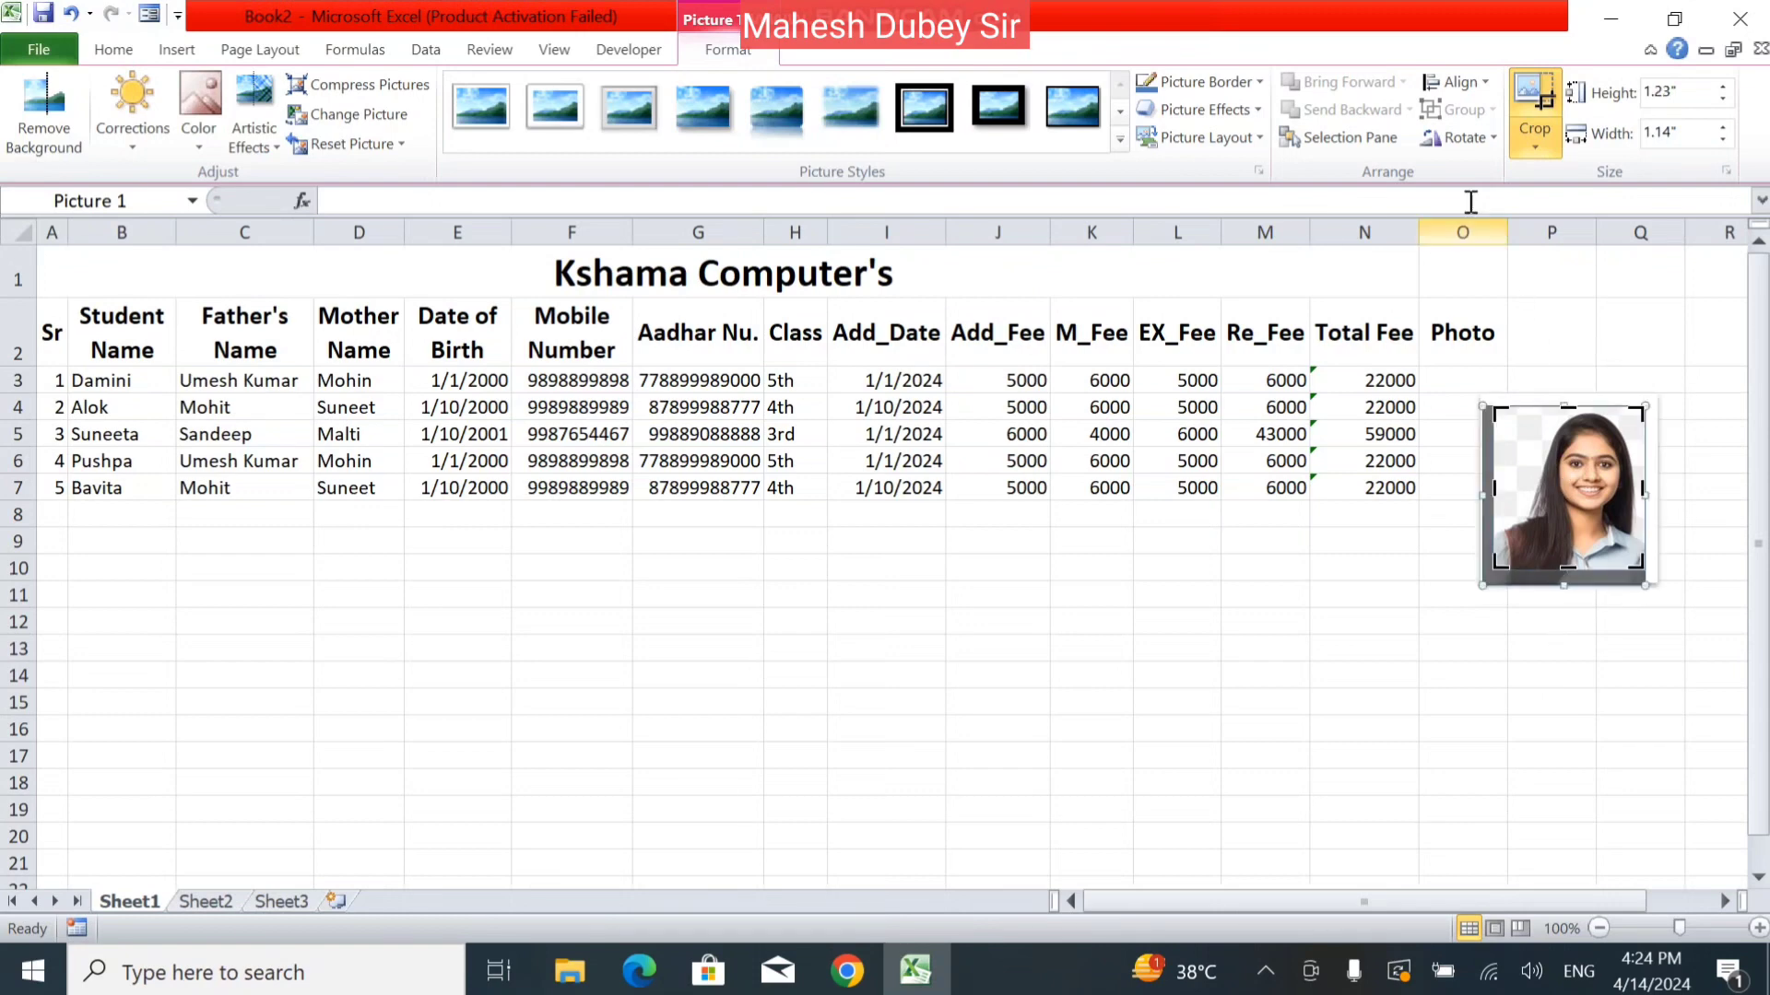
pyautogui.click(1535, 115)
pyautogui.click(1530, 674)
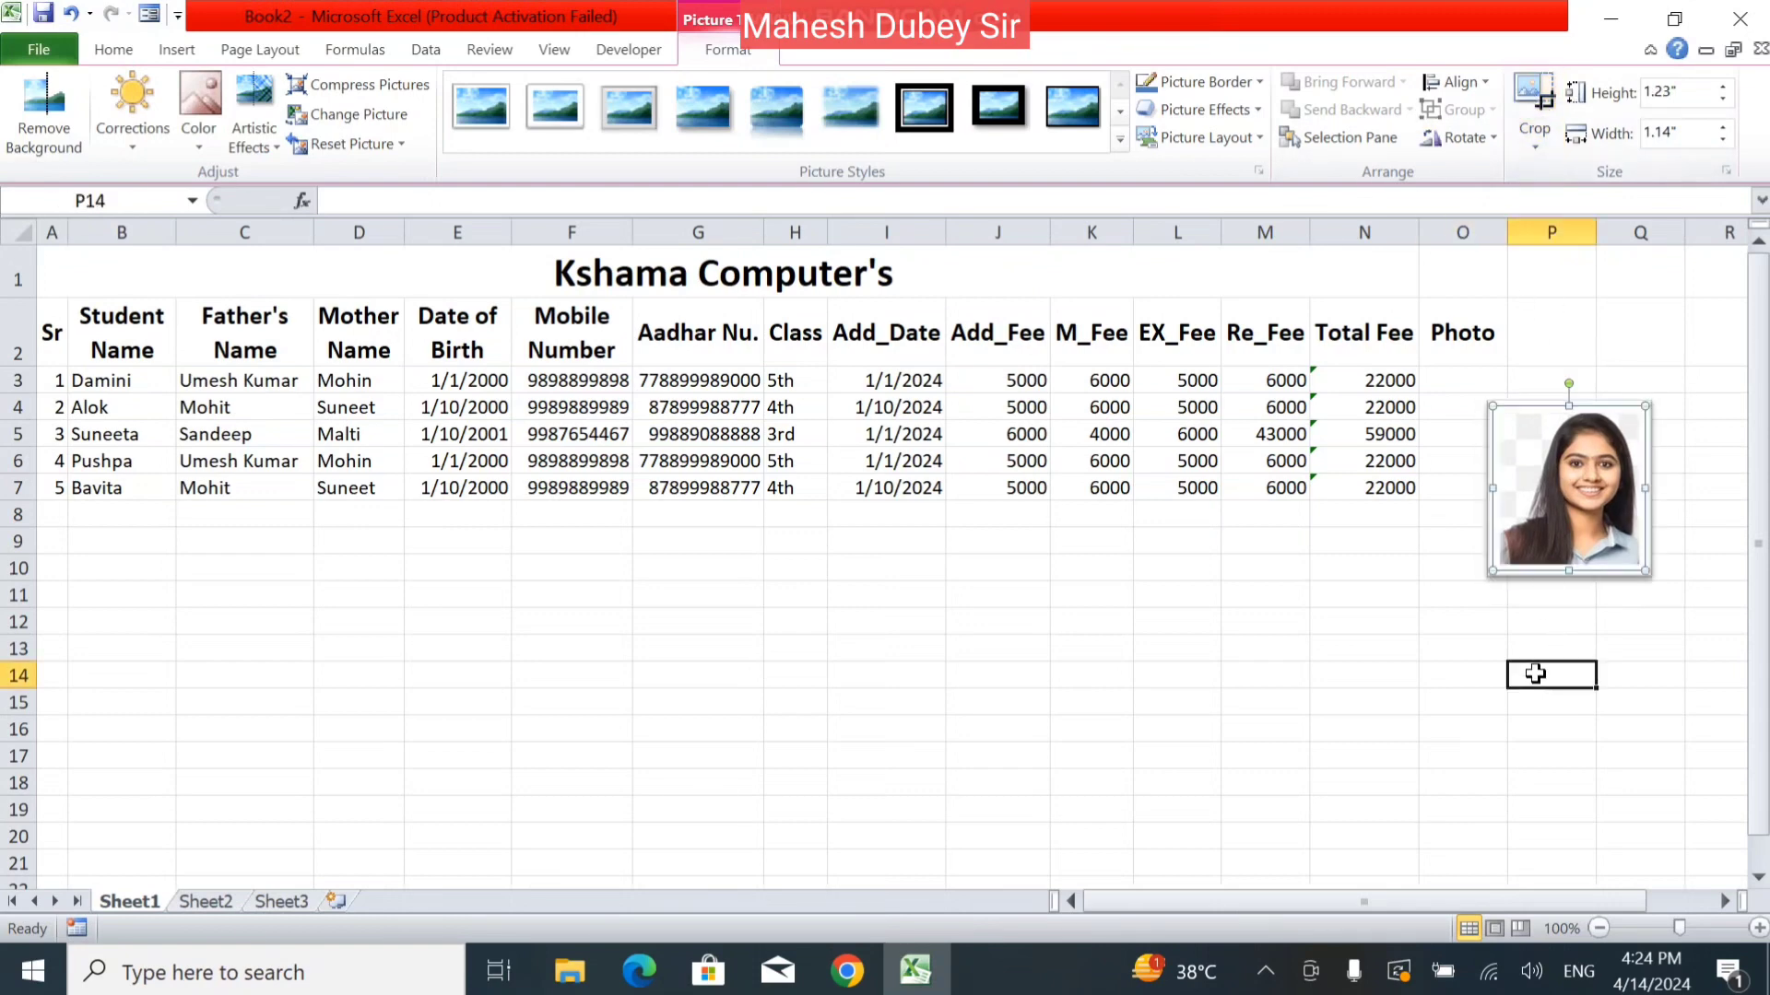
# Step: Replace the cropped photo with a fresh copy of picture 1 from the Desktop, placed beside the student rows starting at row 3
pyautogui.click(1577, 498)
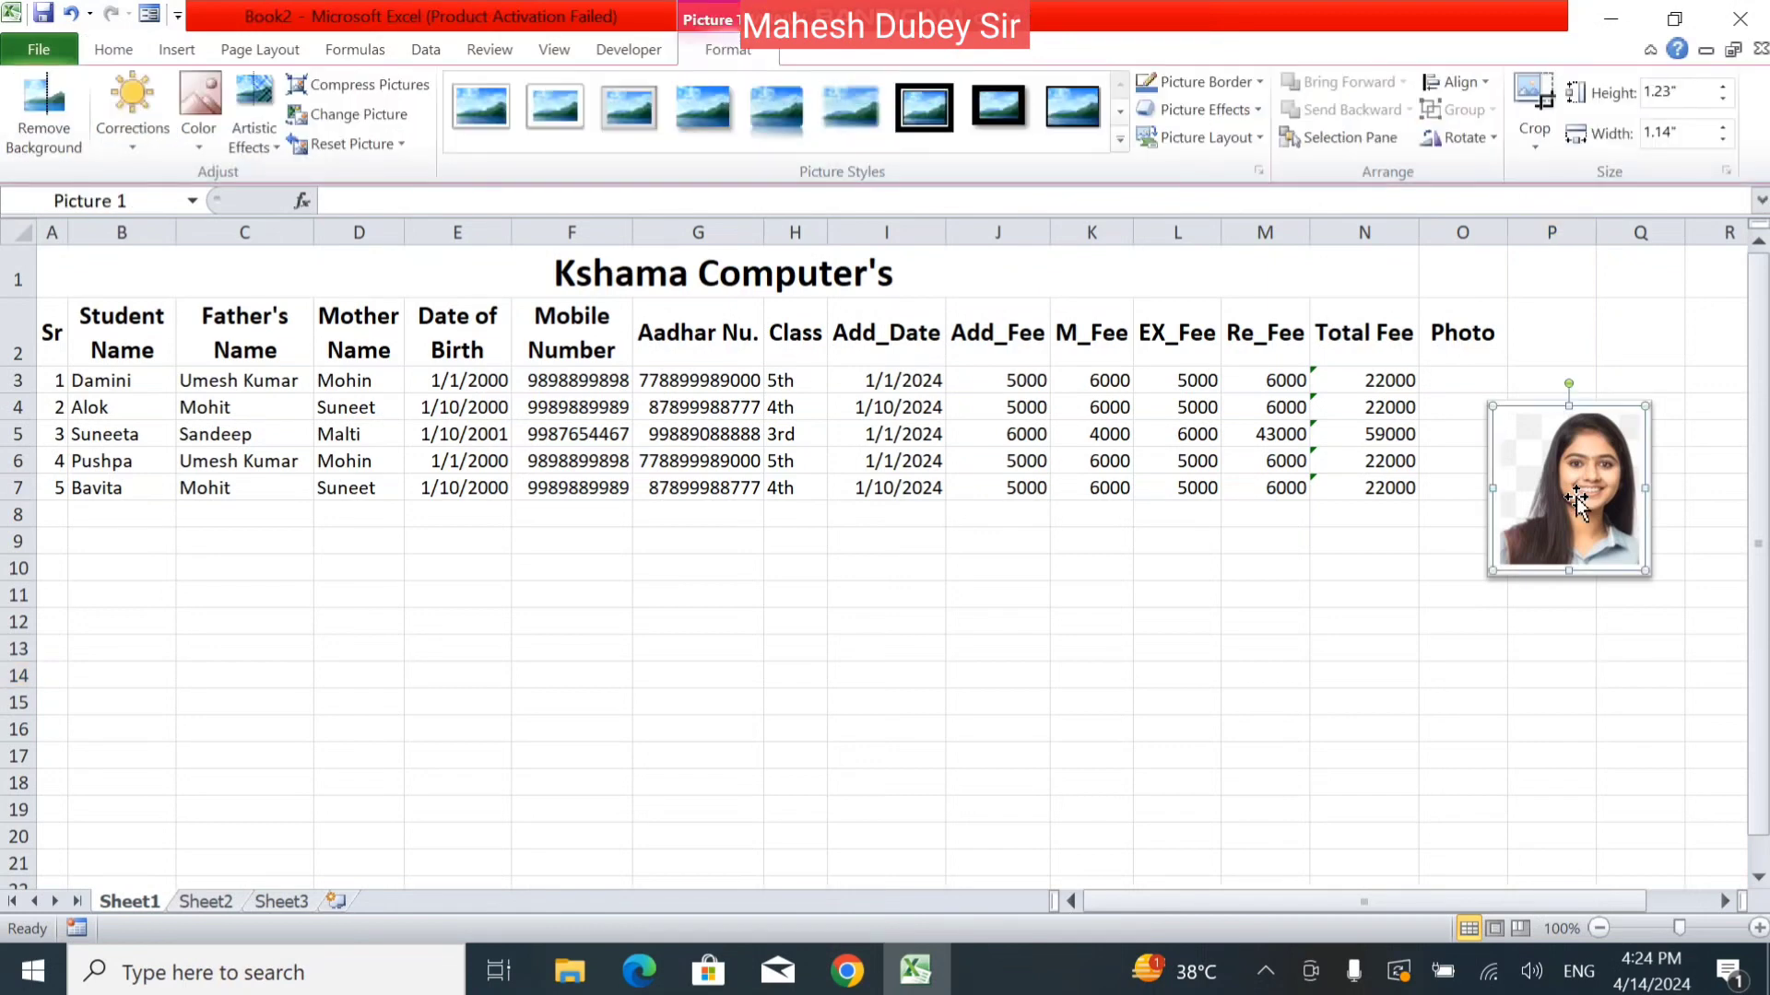
pyautogui.press('Delete')
pyautogui.click(177, 50)
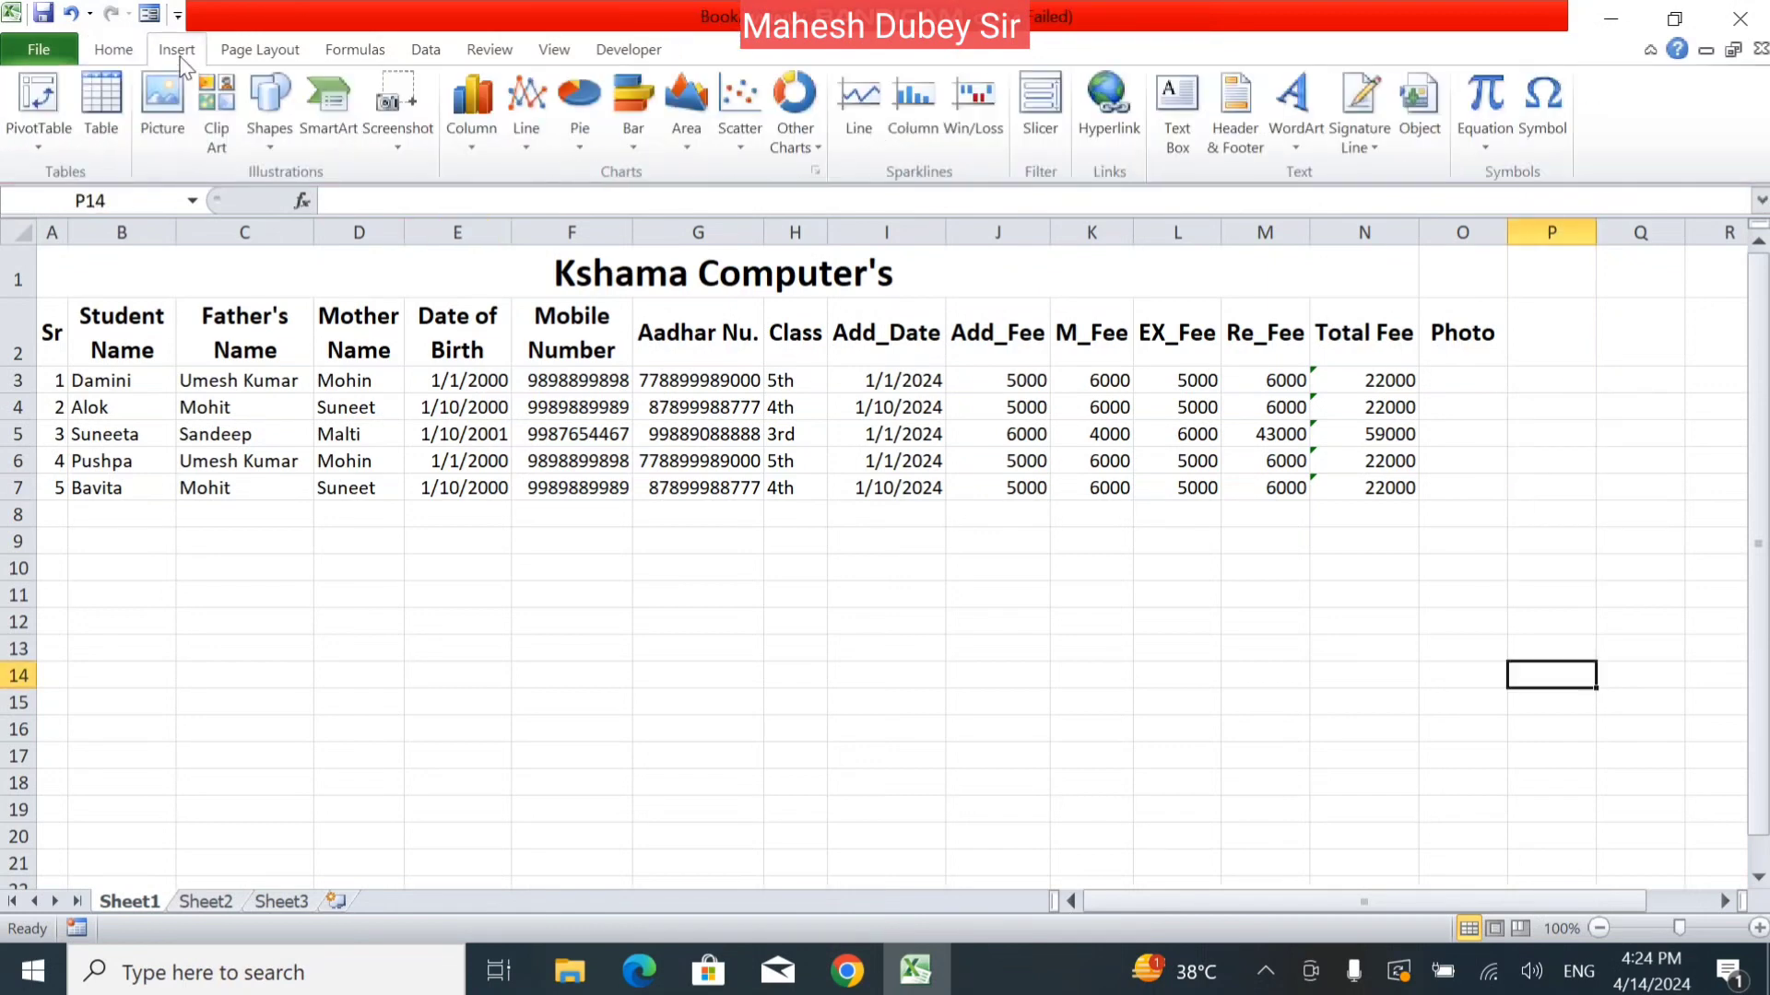
pyautogui.click(184, 84)
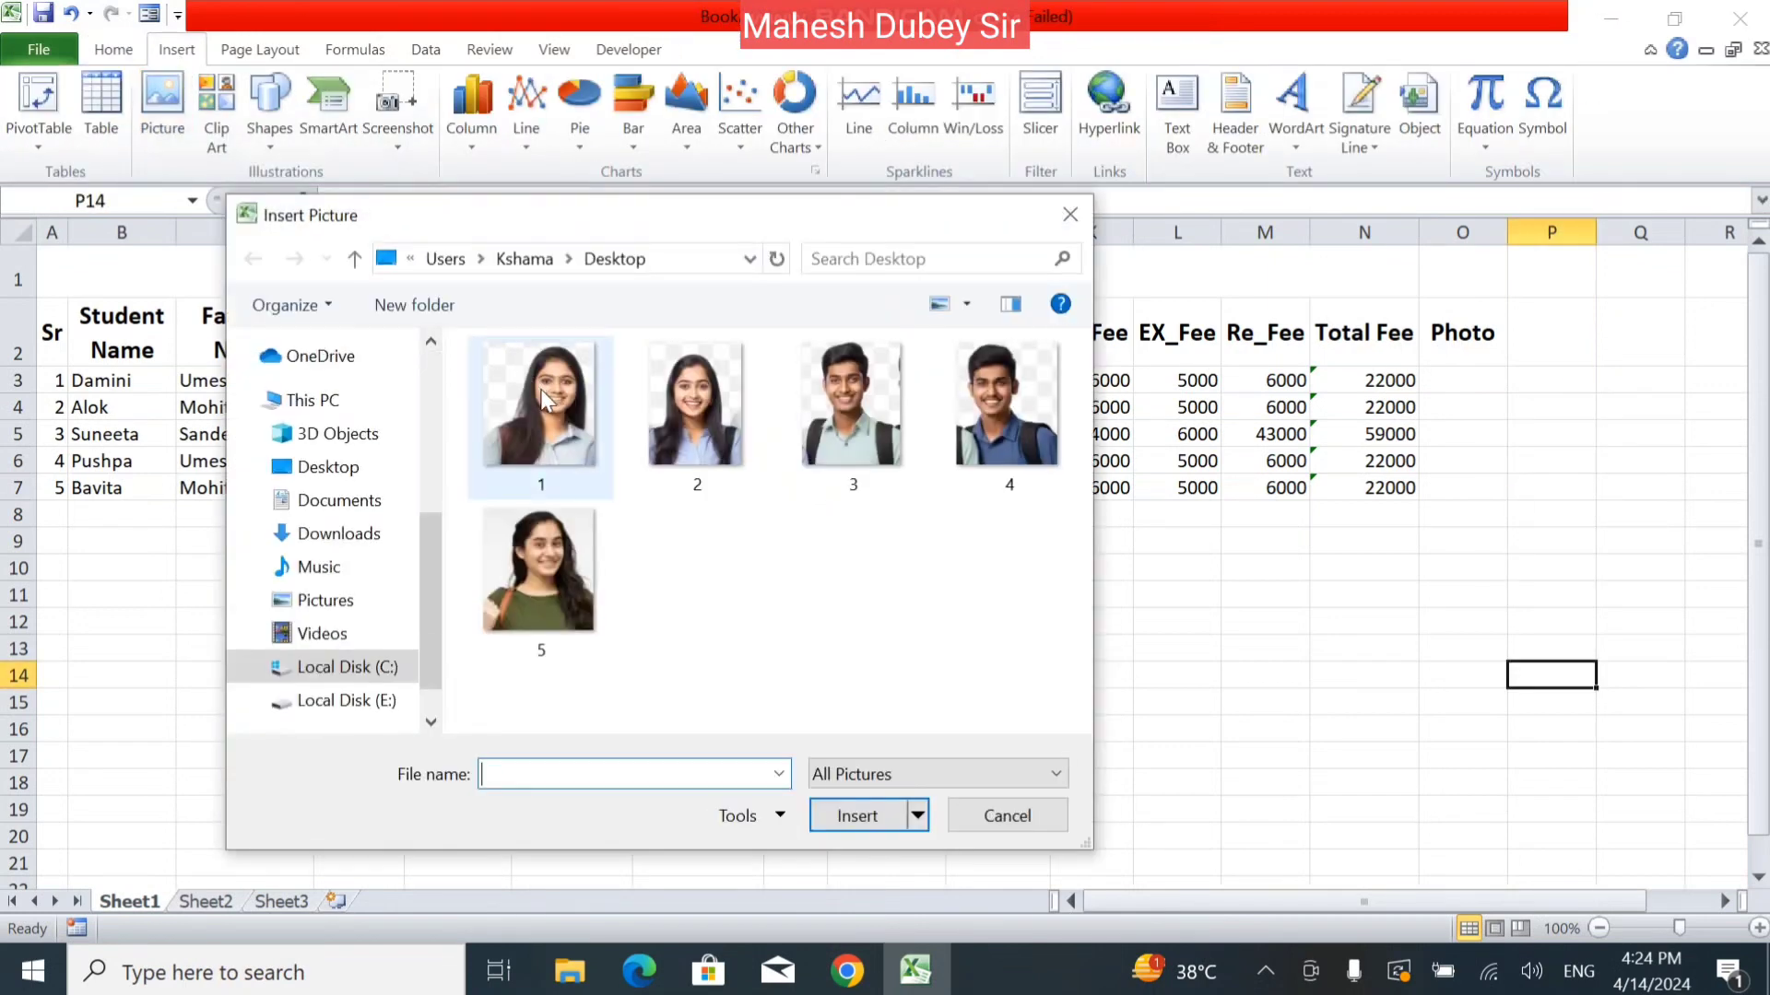
pyautogui.click(540, 389)
pyautogui.doubleClick(540, 389)
pyautogui.moveTo(1596, 754); pyautogui.dragTo(1572, 437)
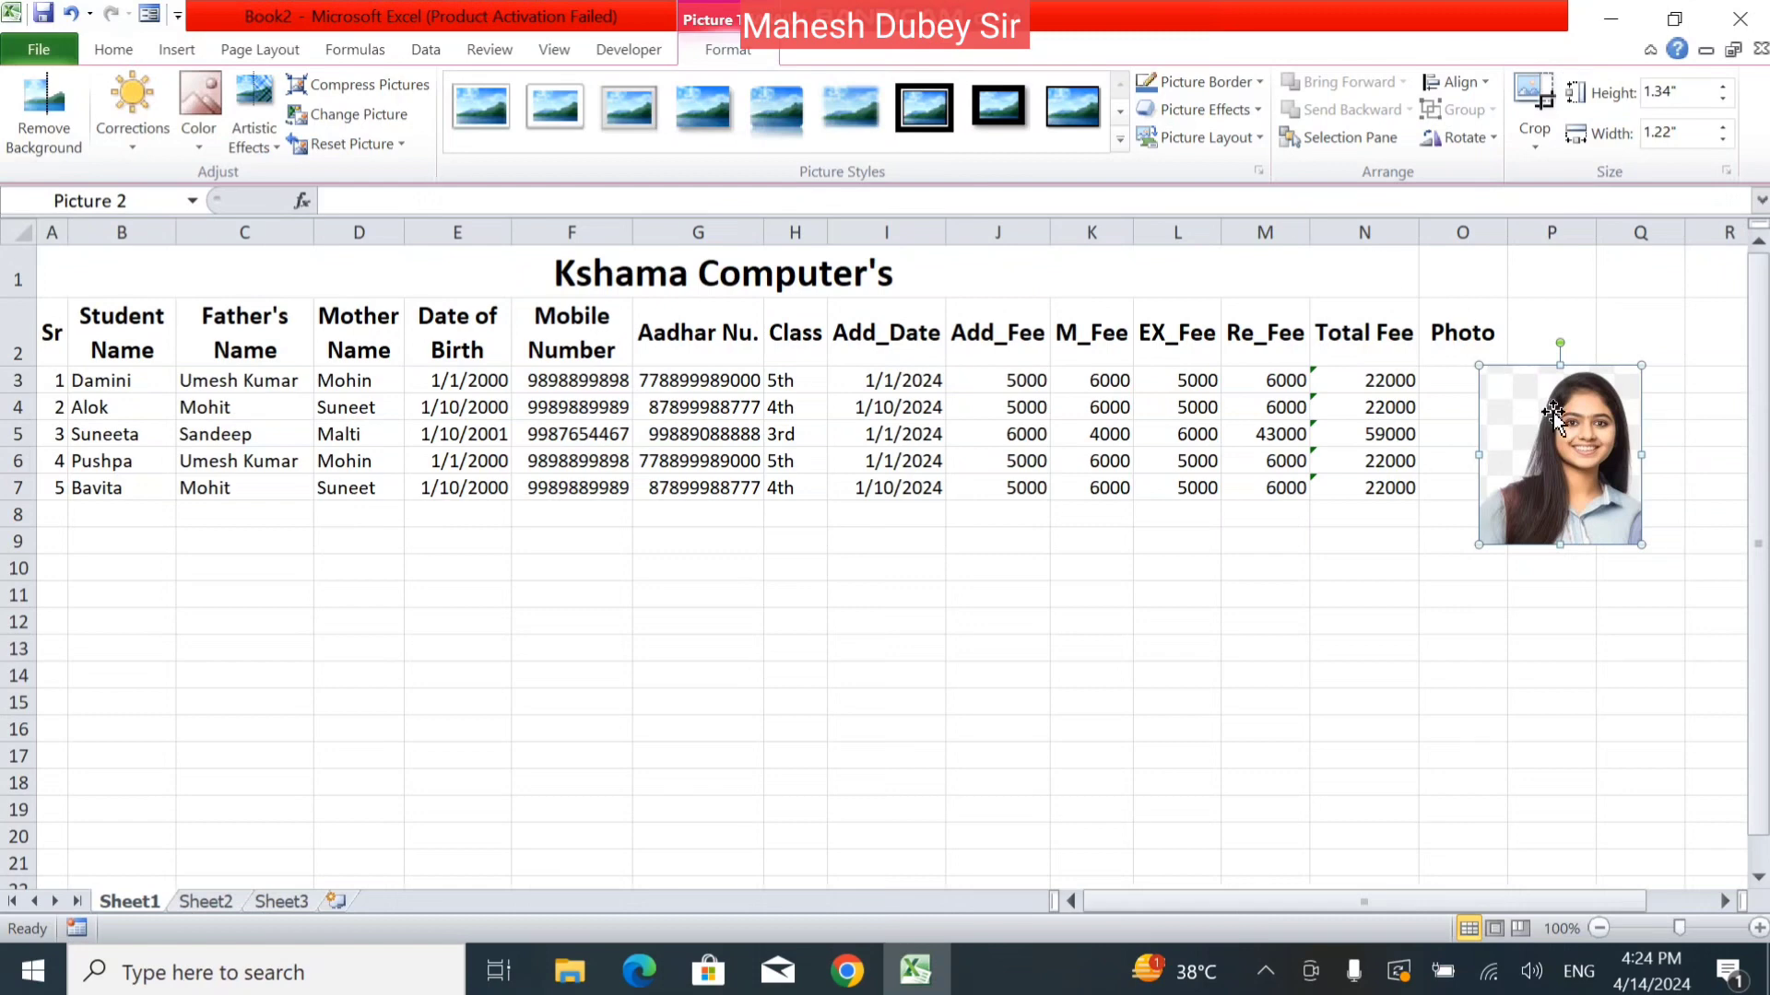
pyautogui.click(1259, 83)
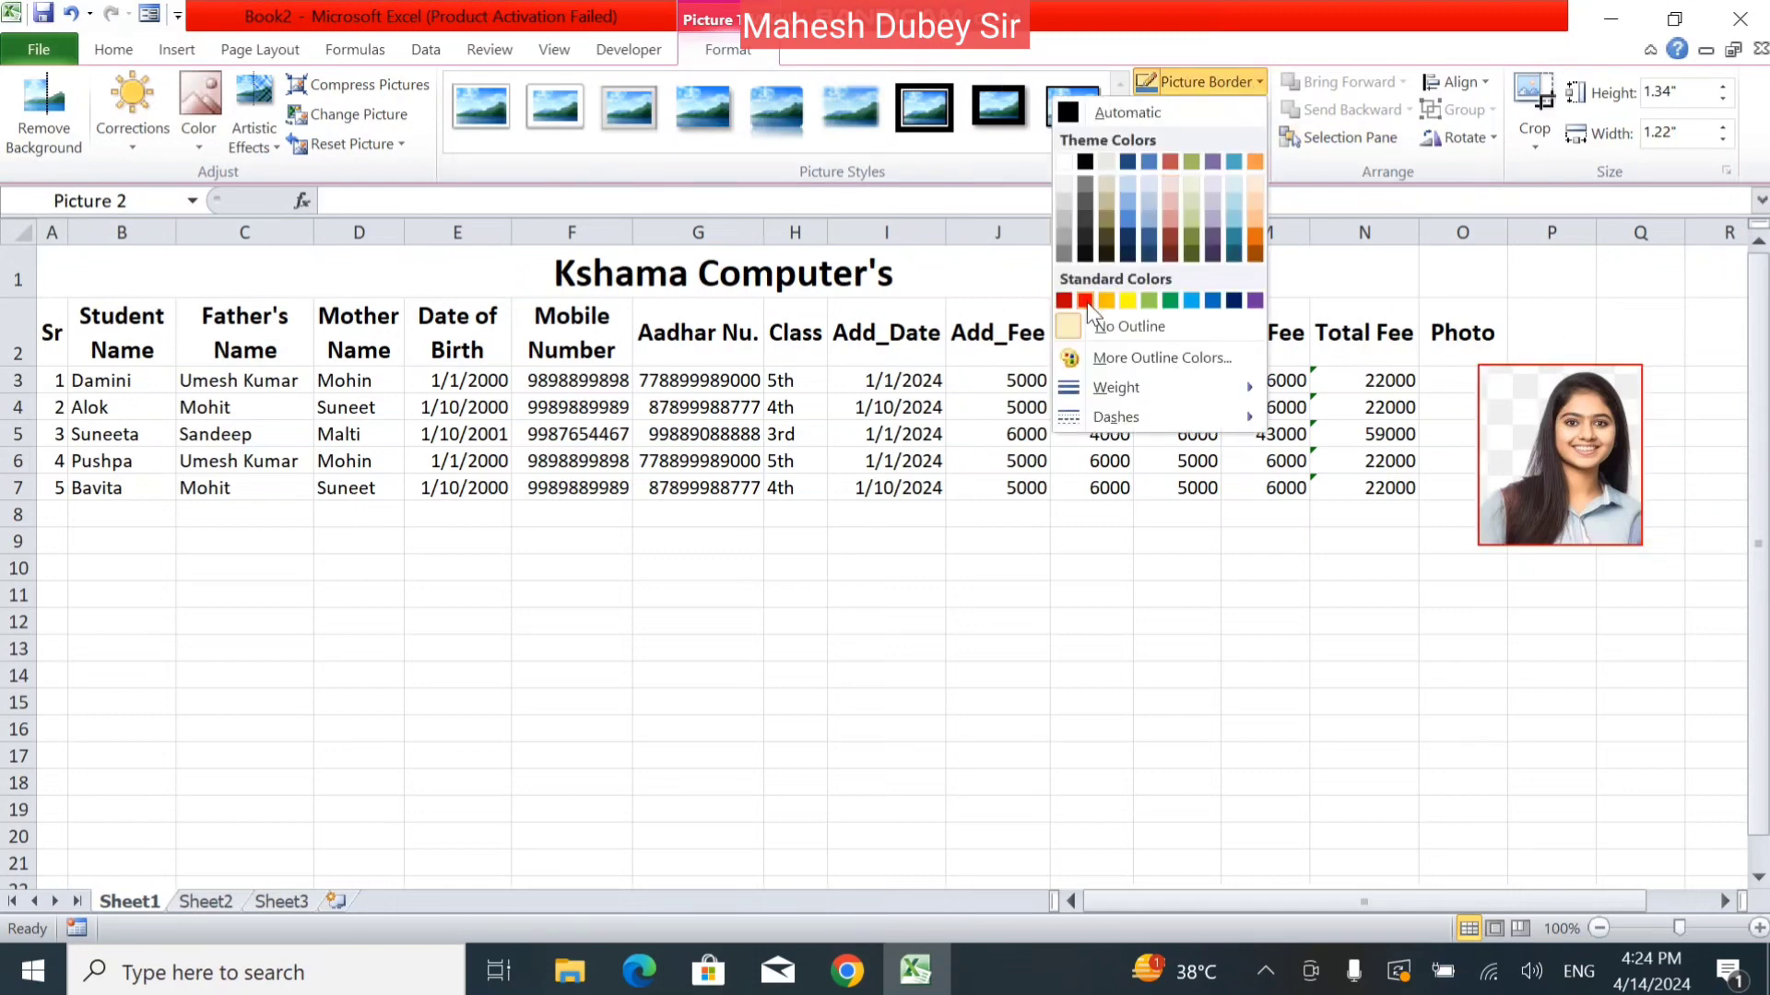
pyautogui.moveTo(1163, 393)
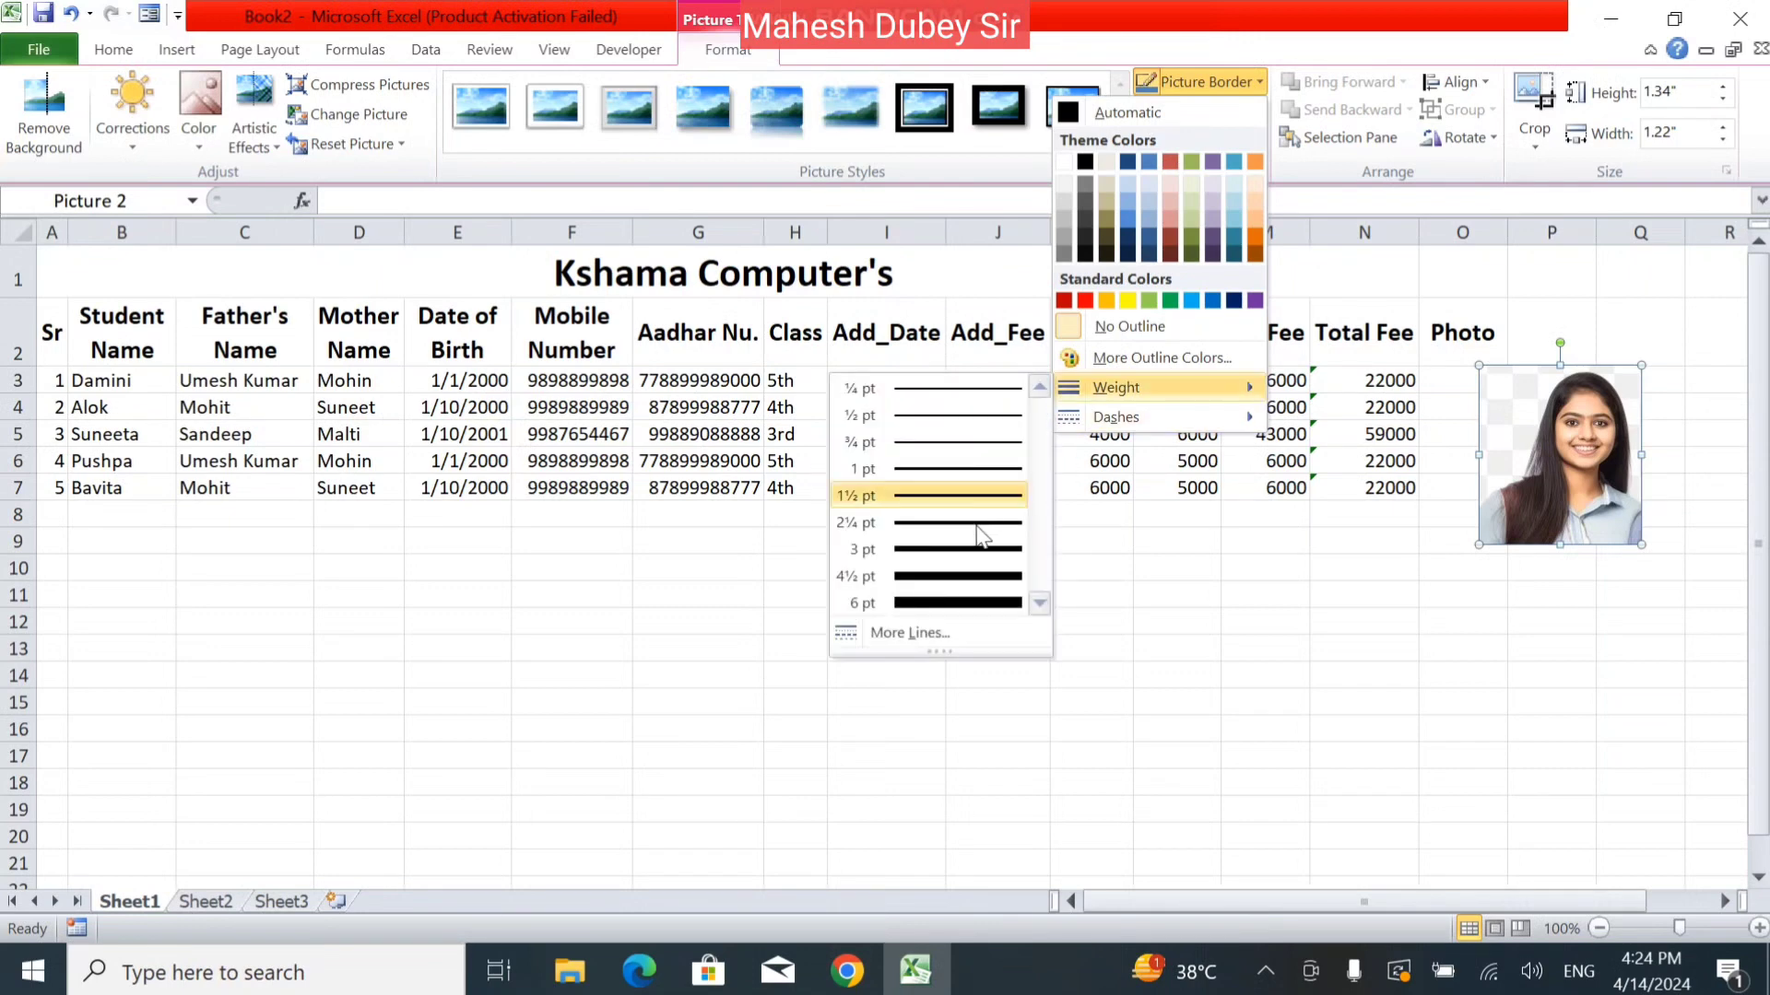
pyautogui.click(1273, 626)
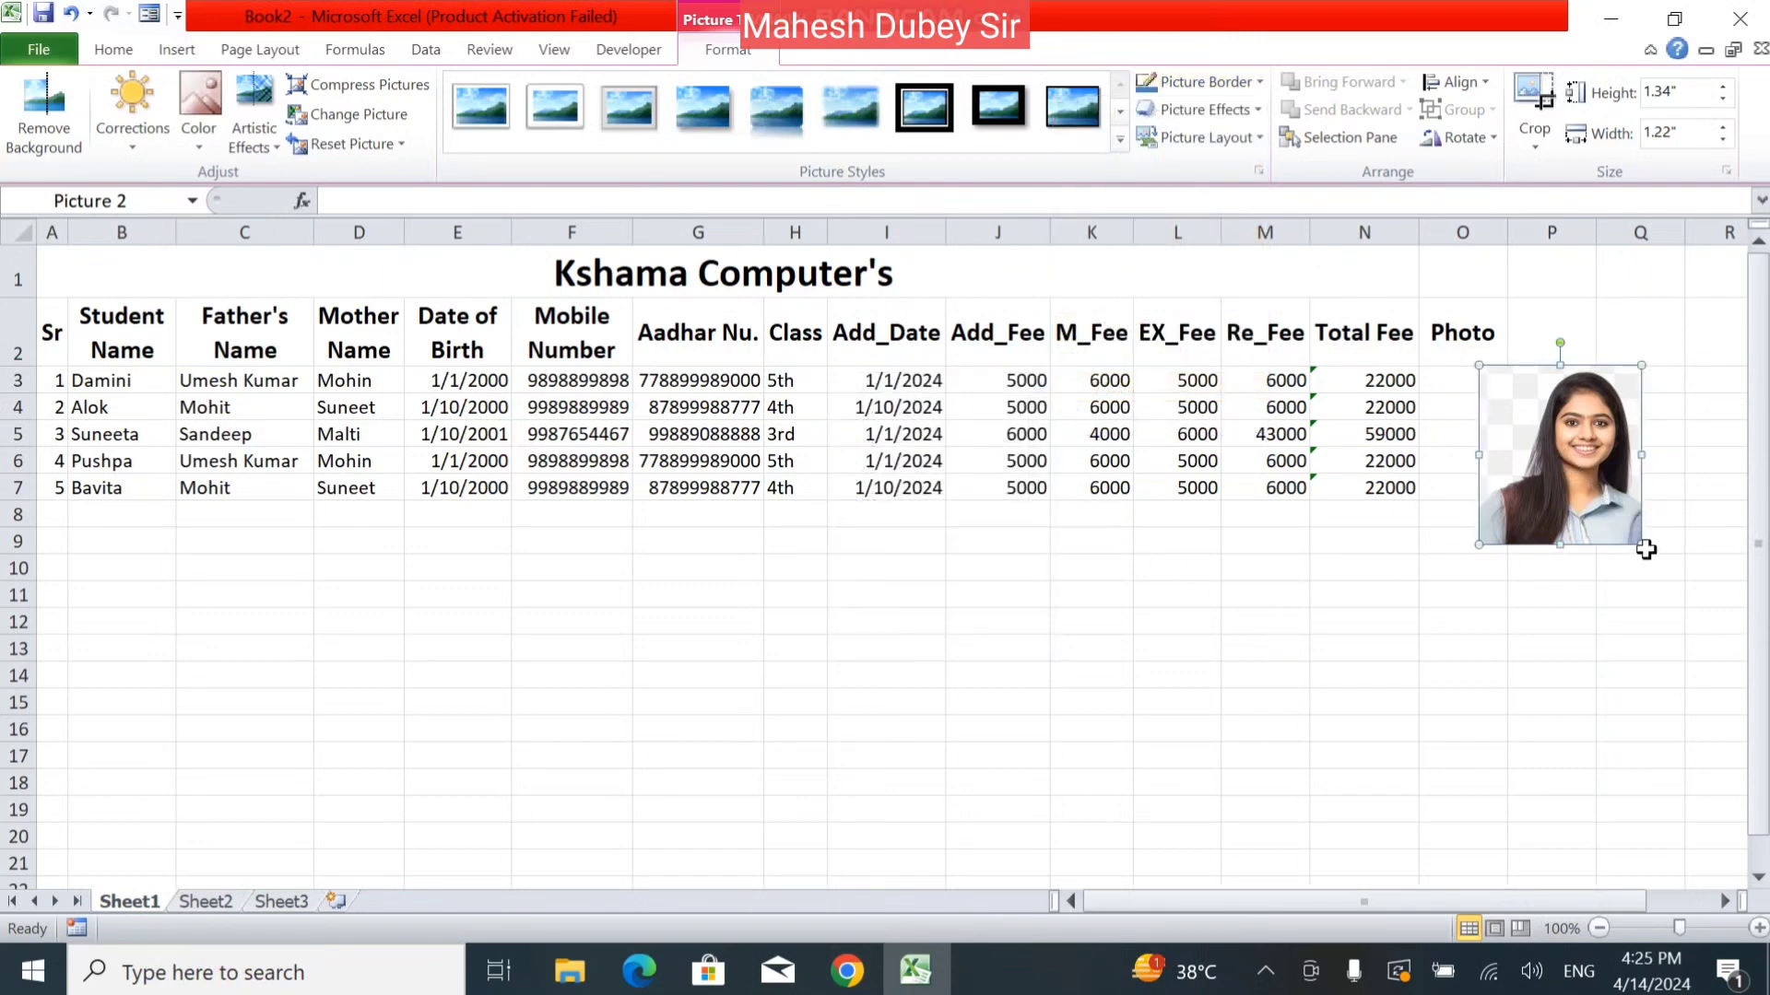
pyautogui.click(1321, 429)
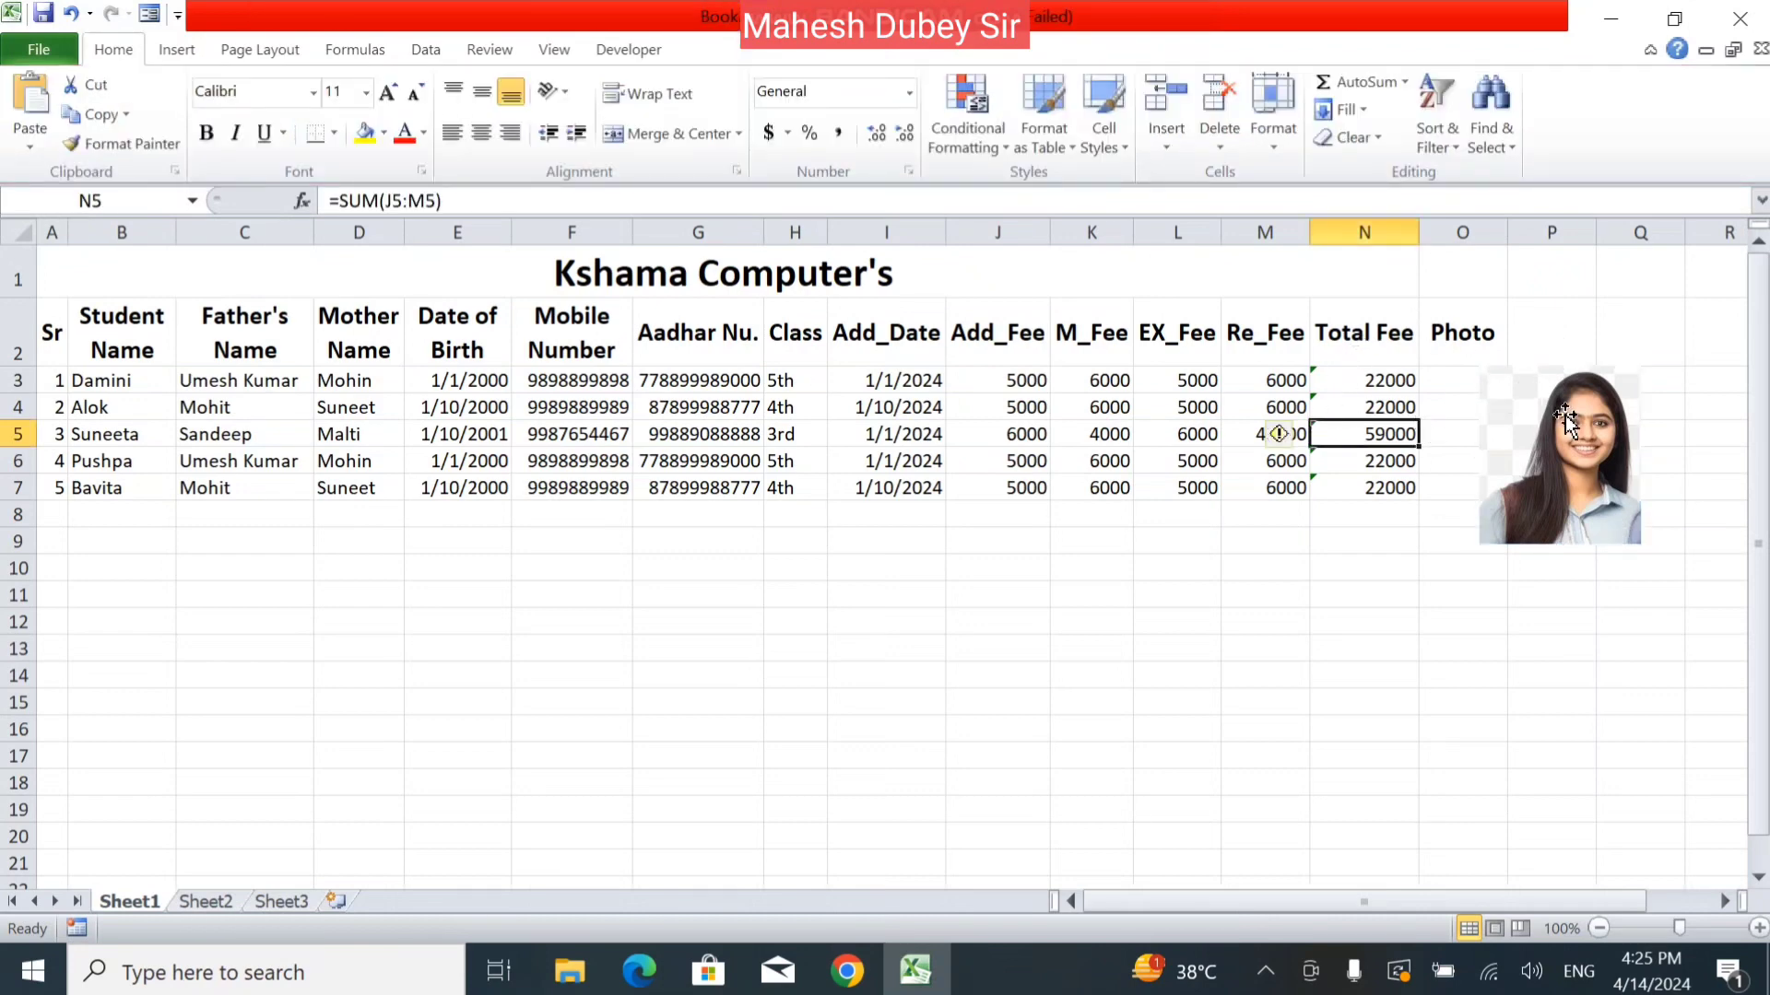
# Step: Move the photo under the Photo heading and resize it to about 1.13" high by 1.02" wide
pyautogui.moveTo(1565, 414); pyautogui.dragTo(1502, 409)
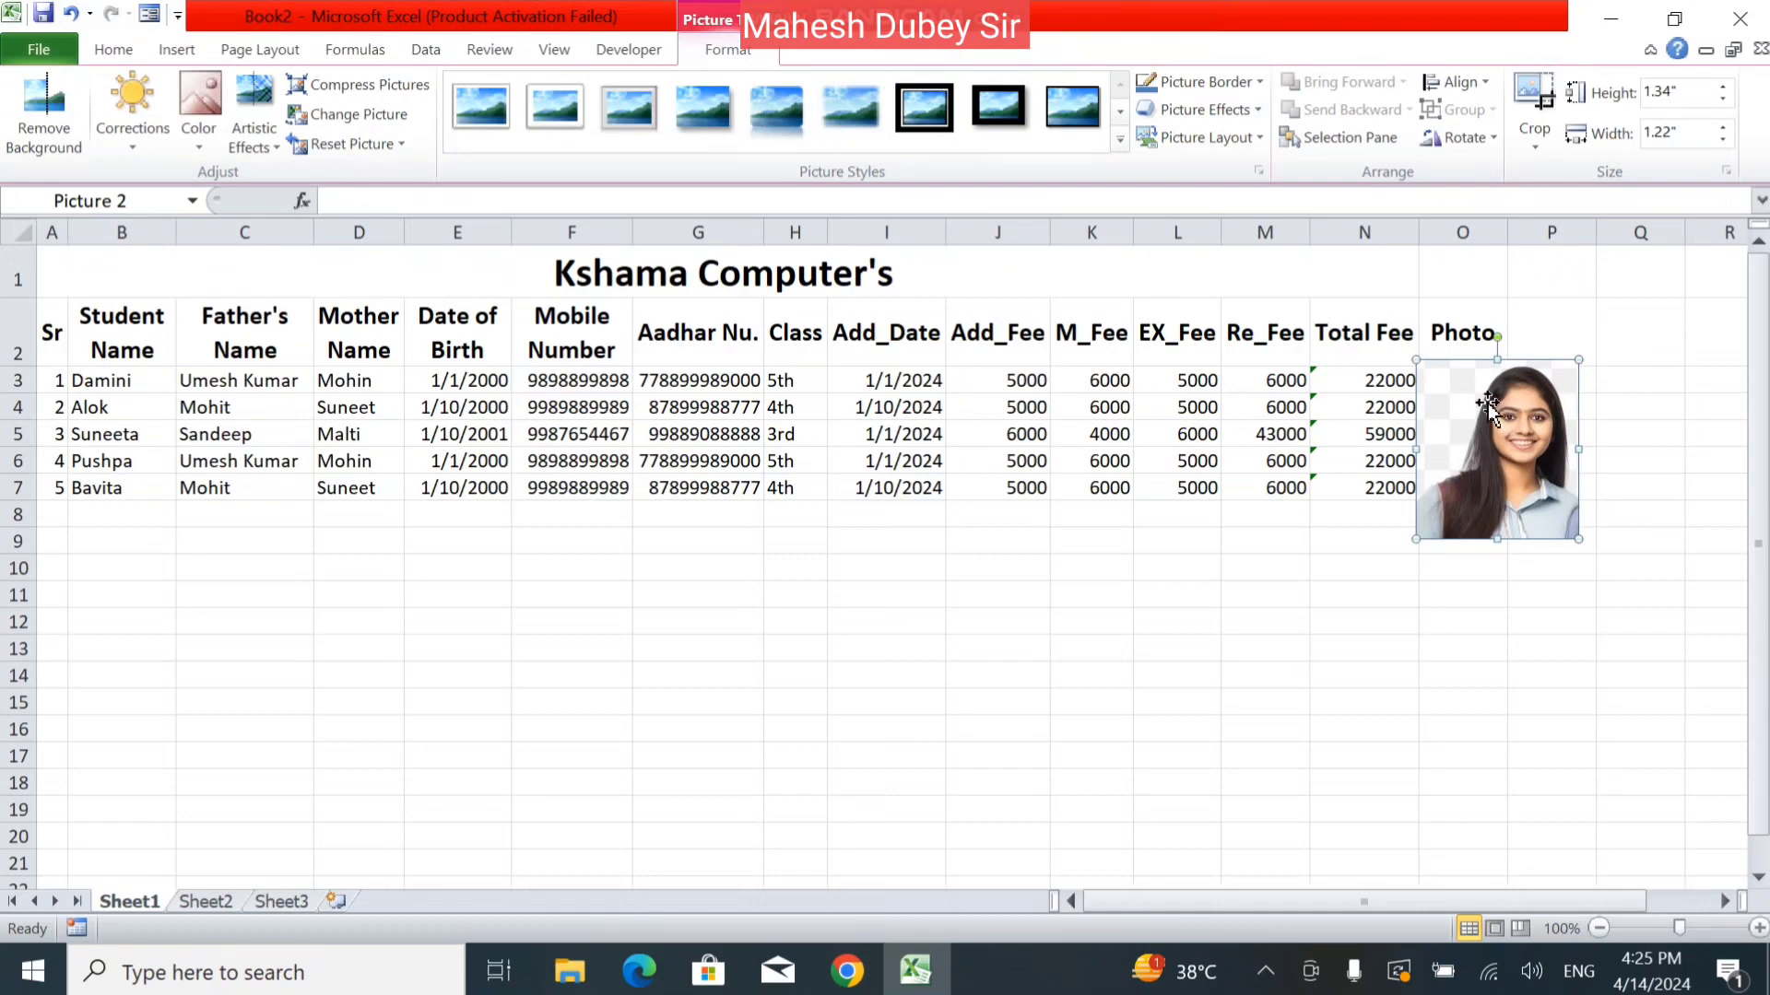
pyautogui.moveTo(1417, 359); pyautogui.dragTo(1477, 415)
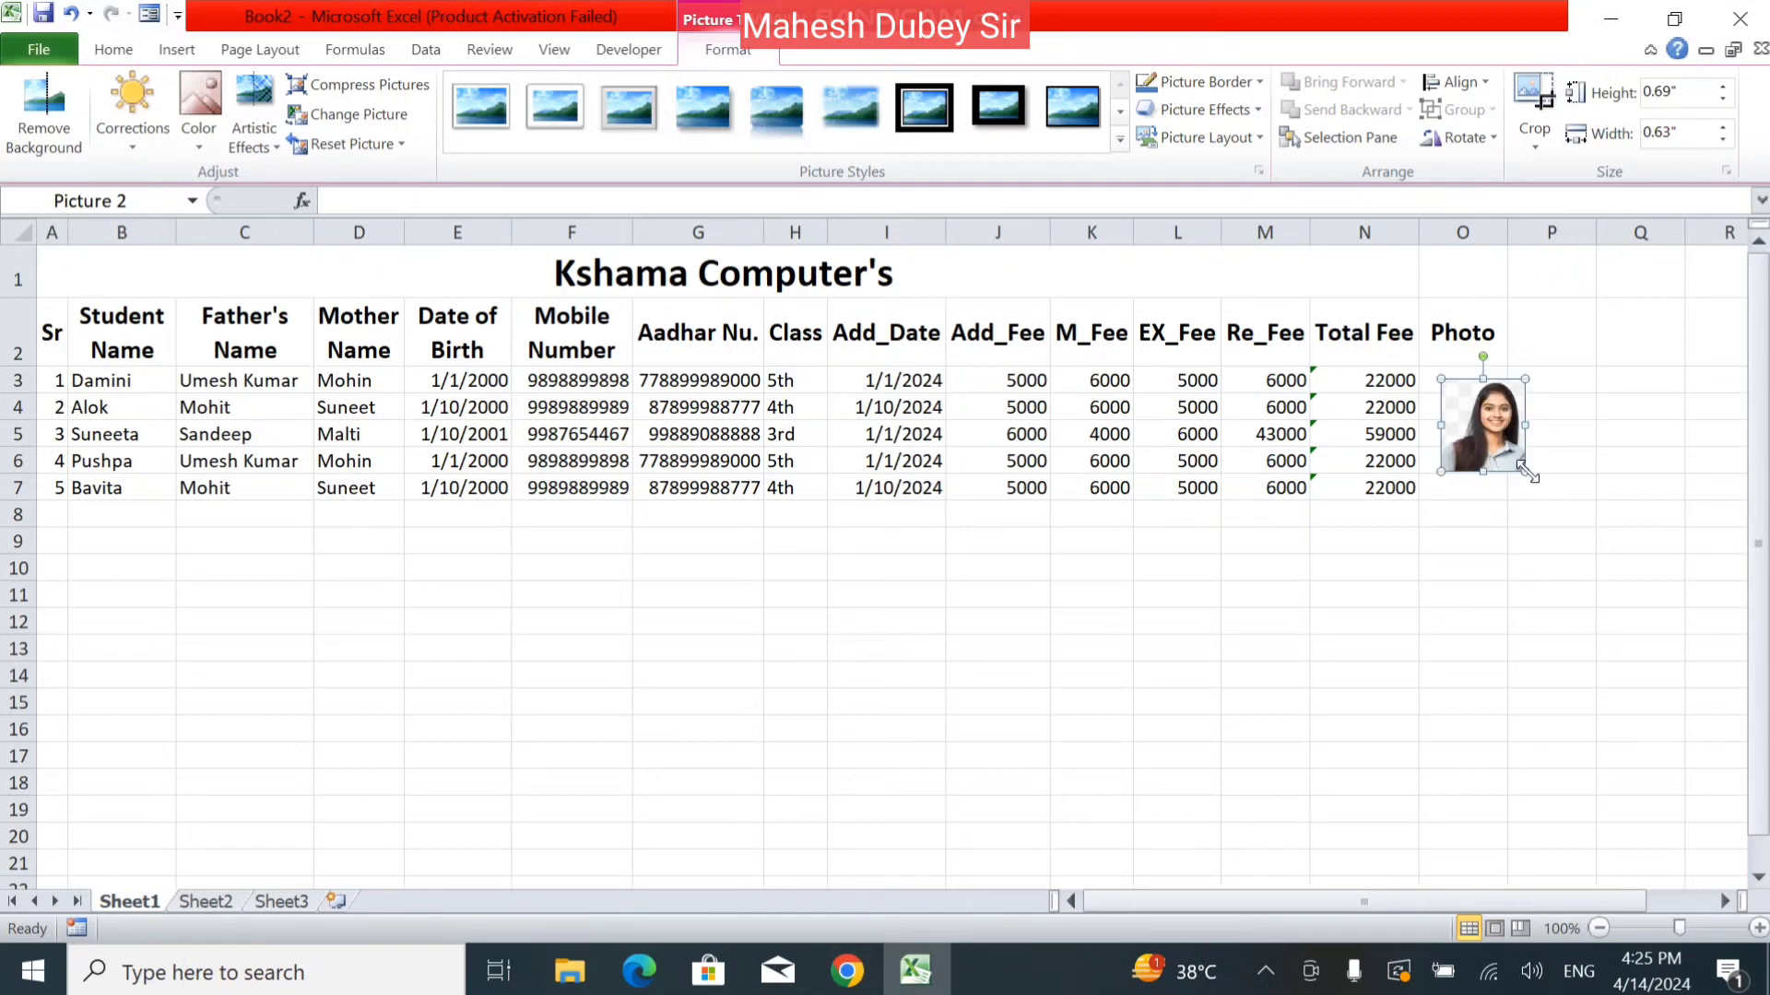
pyautogui.moveTo(1528, 472); pyautogui.dragTo(1577, 529)
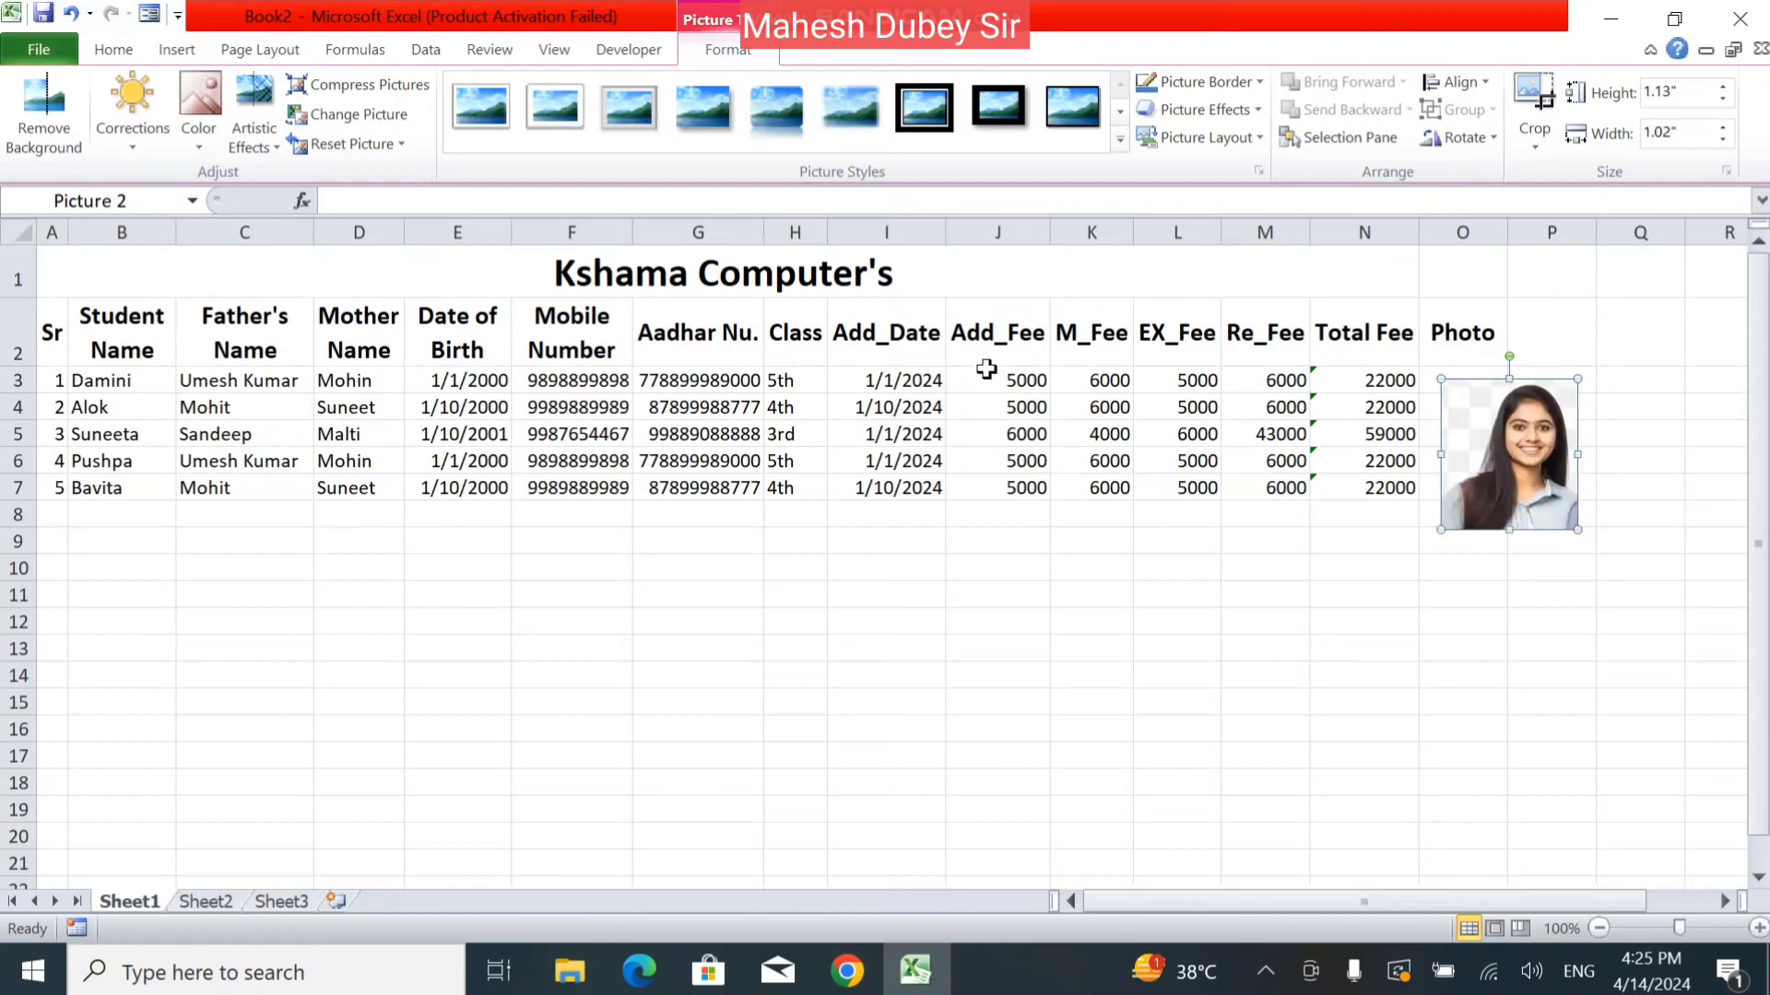
# Step: Increase the height of row 3 and widen column O to make room for the photo
pyautogui.click(809, 381)
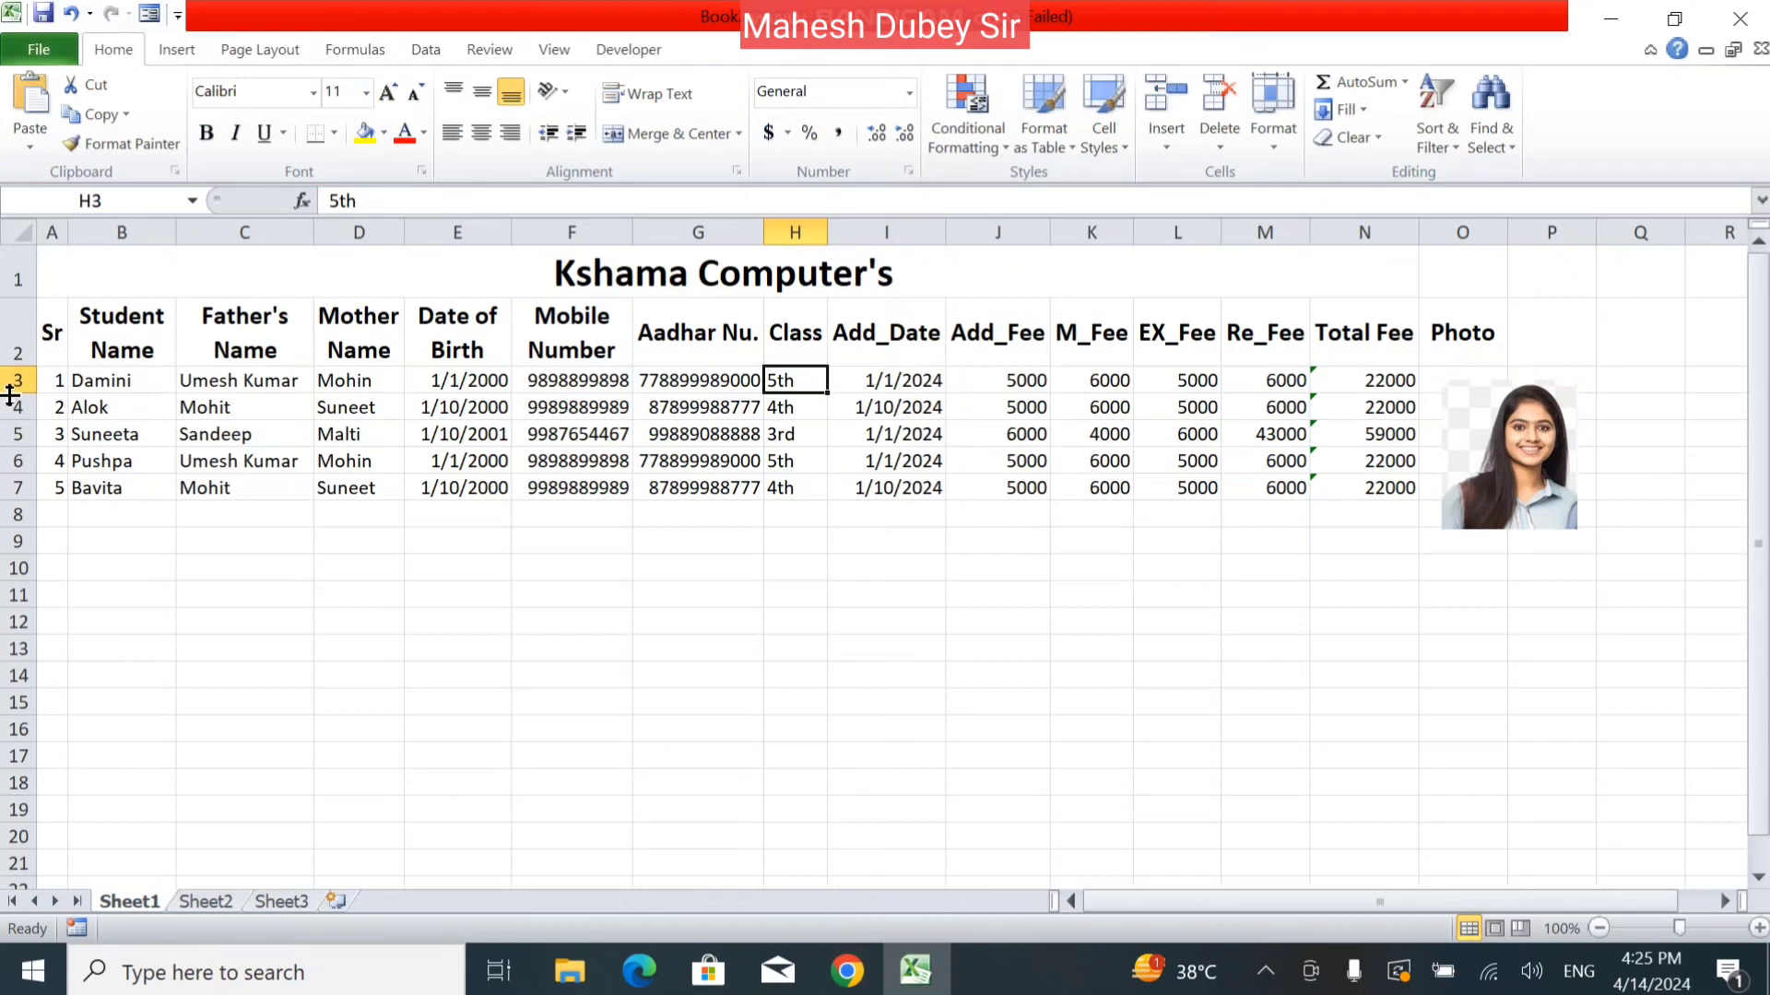
pyautogui.moveTo(13, 394); pyautogui.dragTo(13, 482)
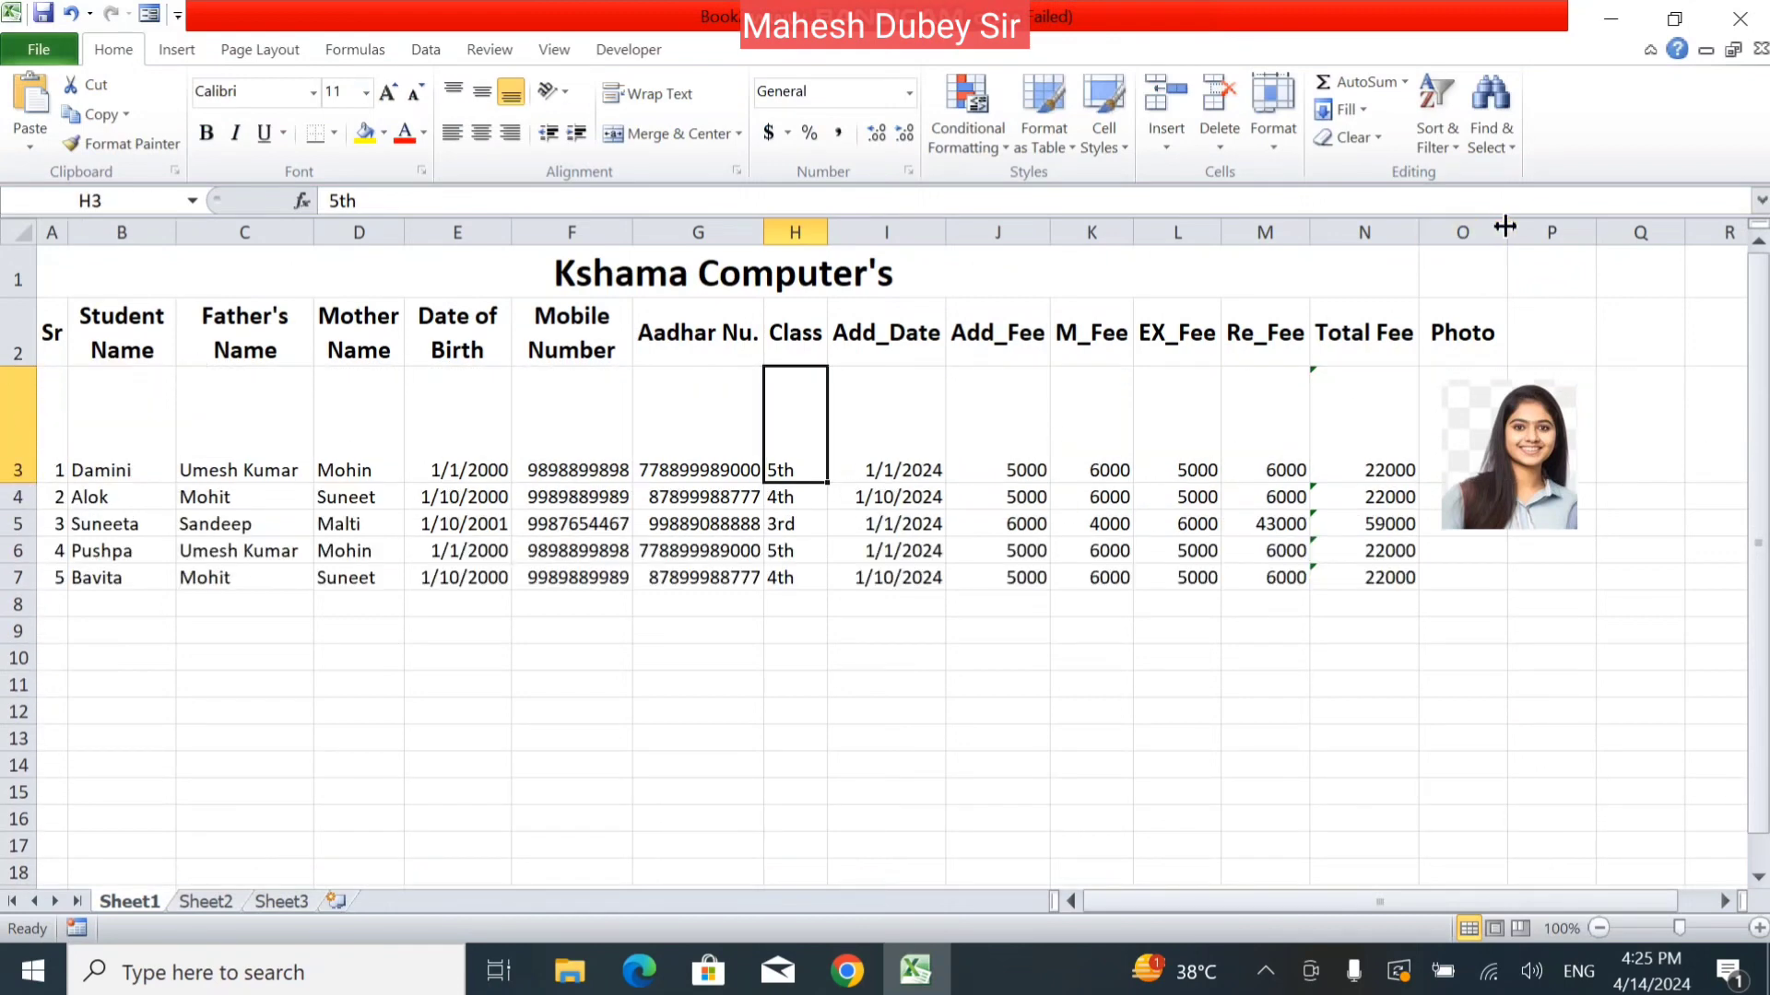
pyautogui.moveTo(1507, 233); pyautogui.dragTo(1631, 235)
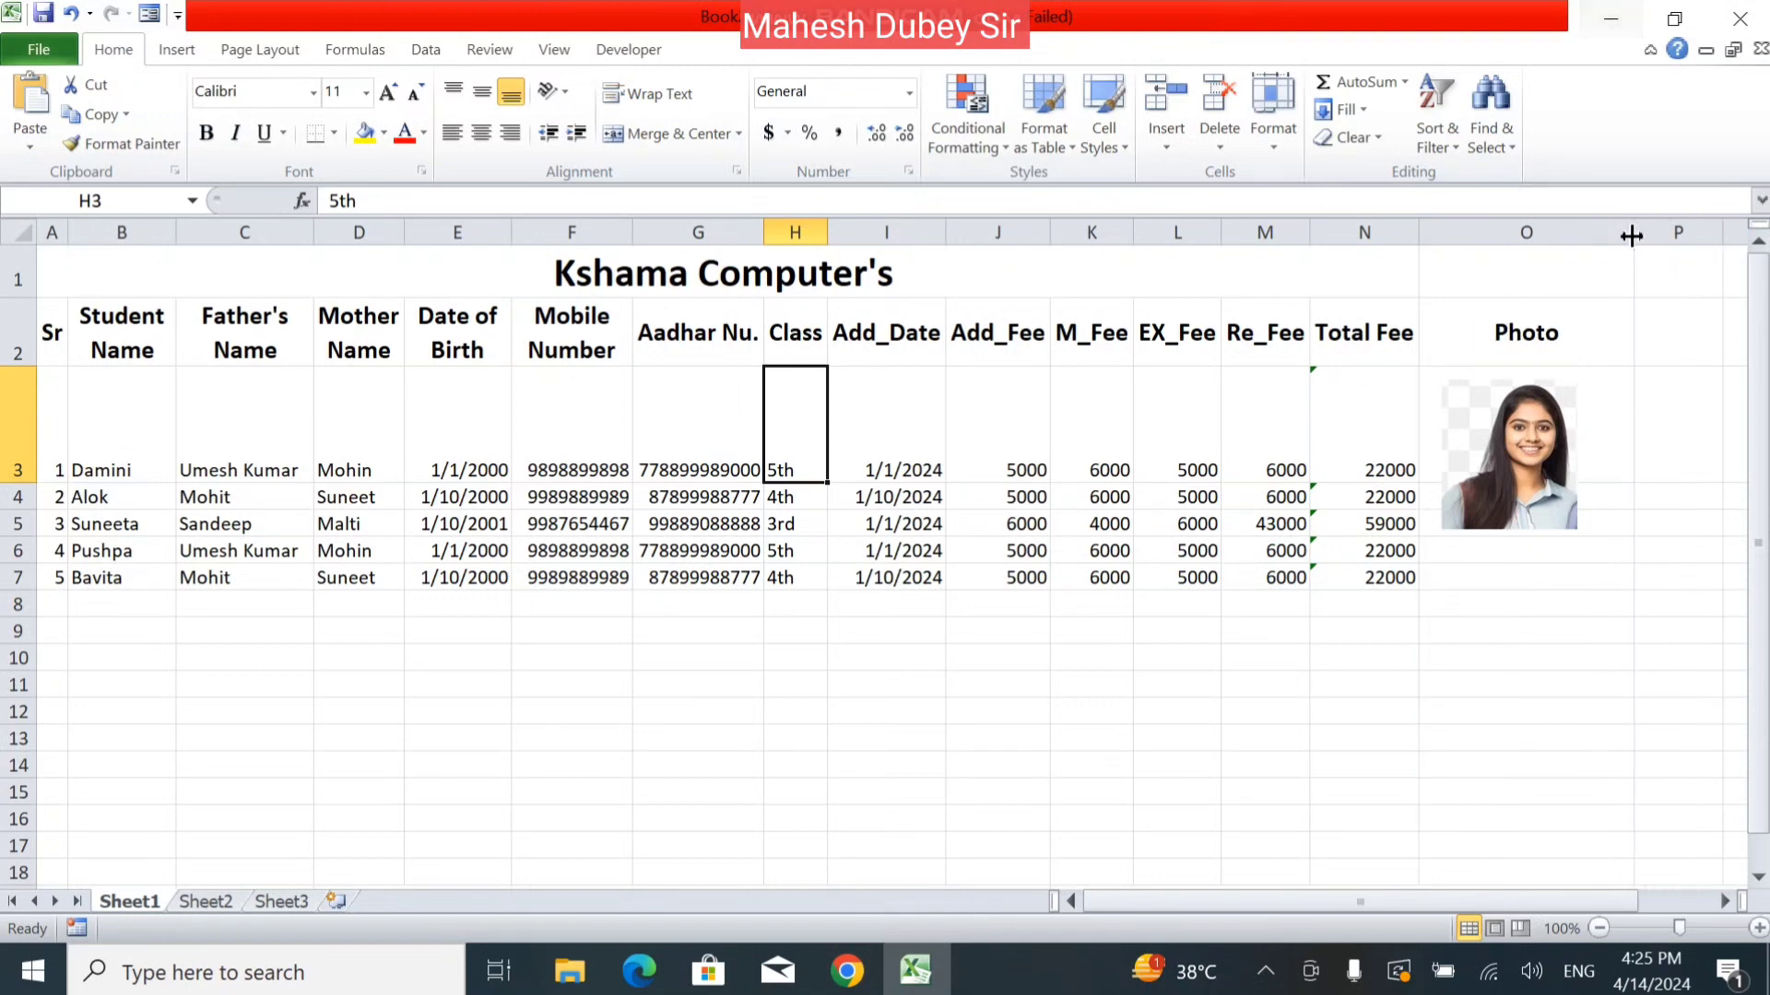
# Step: Increase the height of row 3 further and shift the photo to sit fully inside cell O3
pyautogui.click(1498, 408)
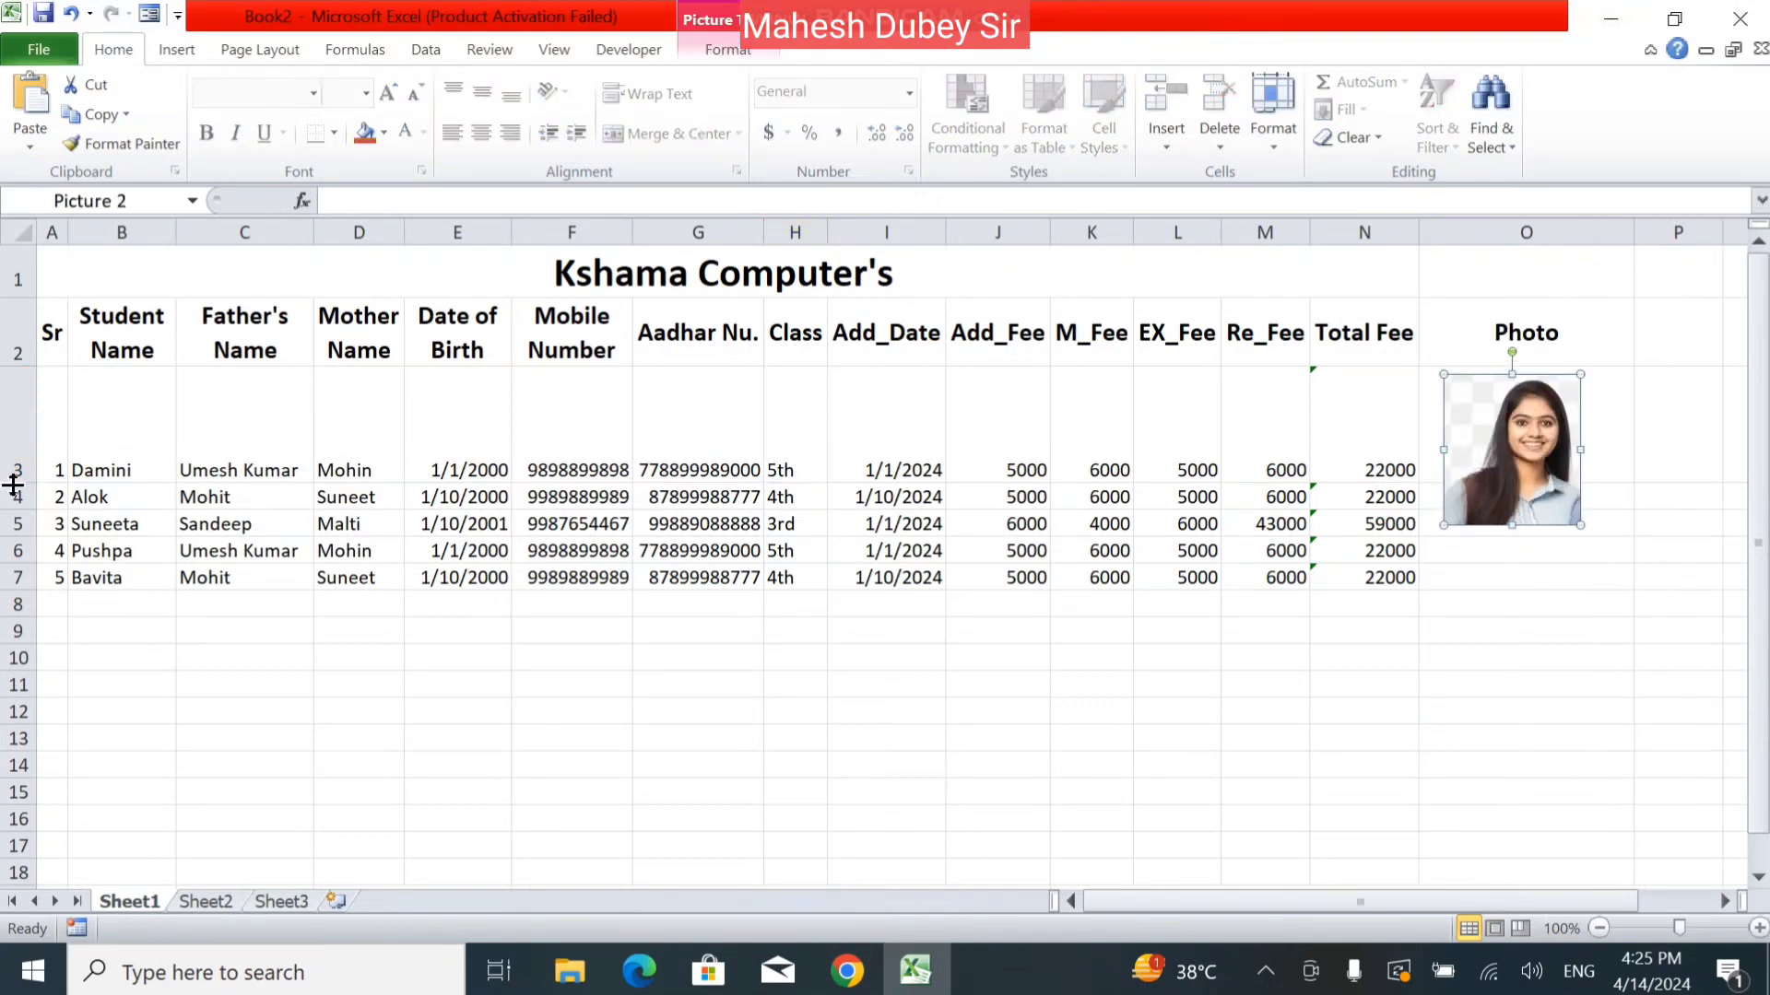
pyautogui.moveTo(14, 483); pyautogui.dragTo(16, 526)
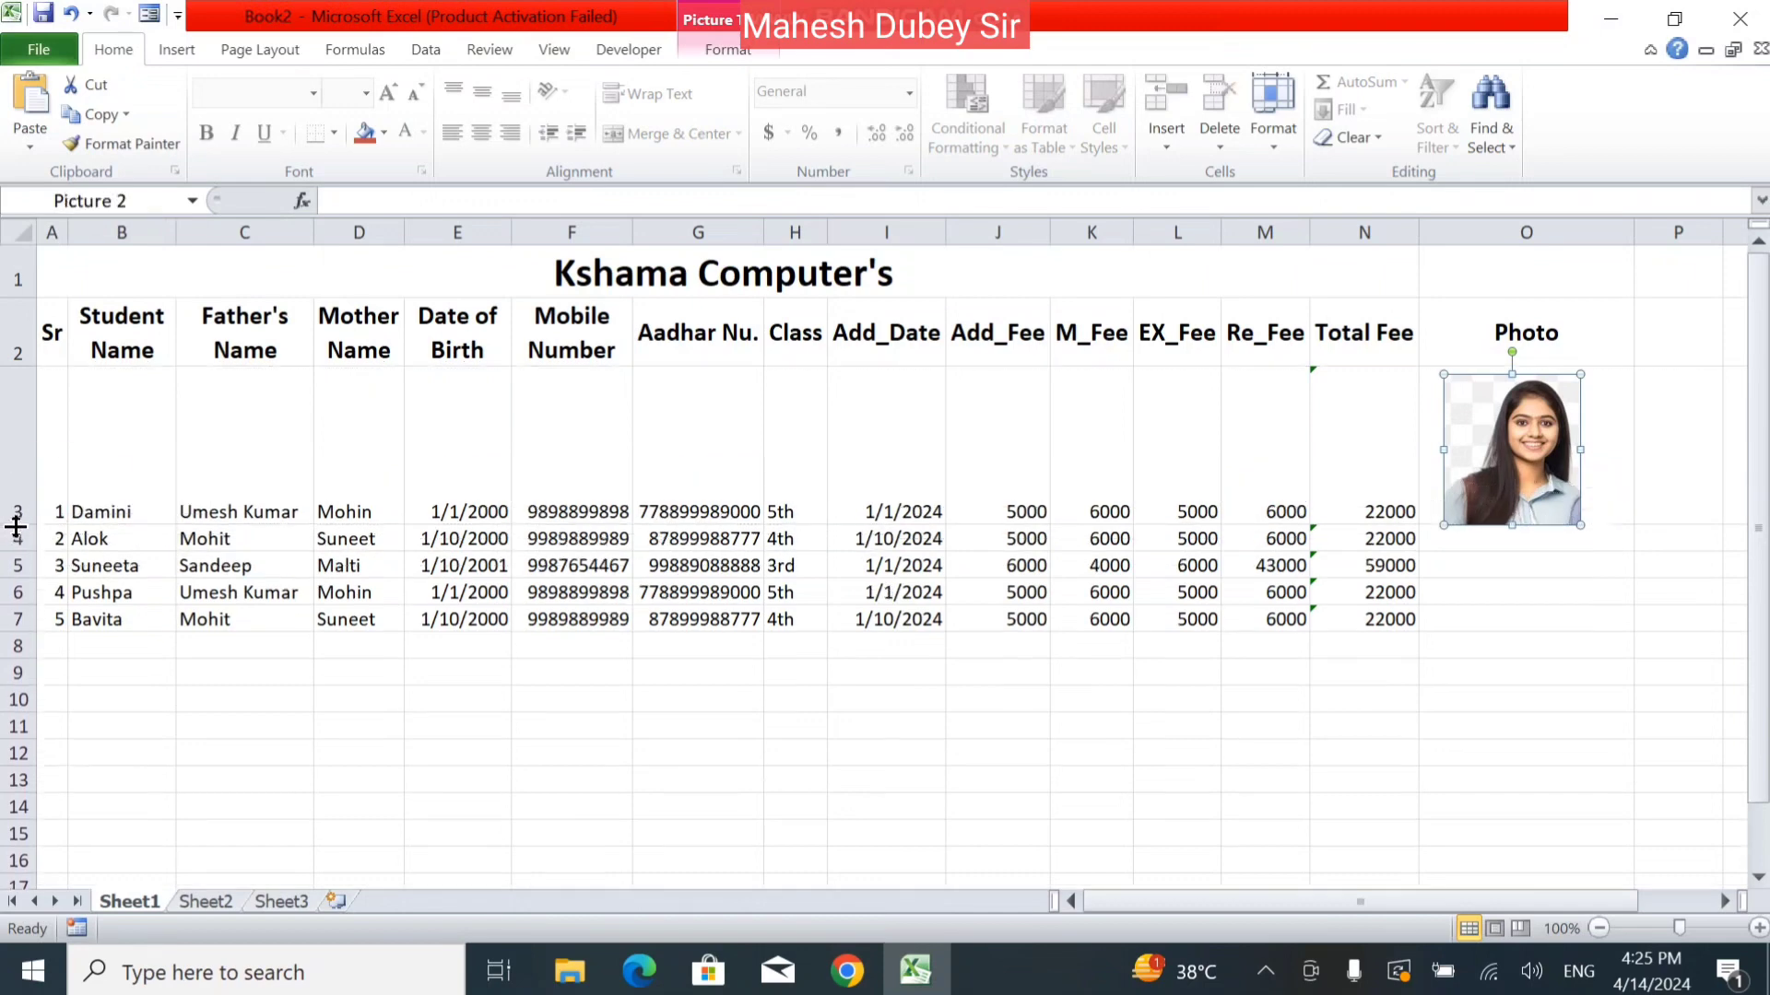
pyautogui.moveTo(1528, 427); pyautogui.dragTo(1528, 422)
pyautogui.click(1536, 594)
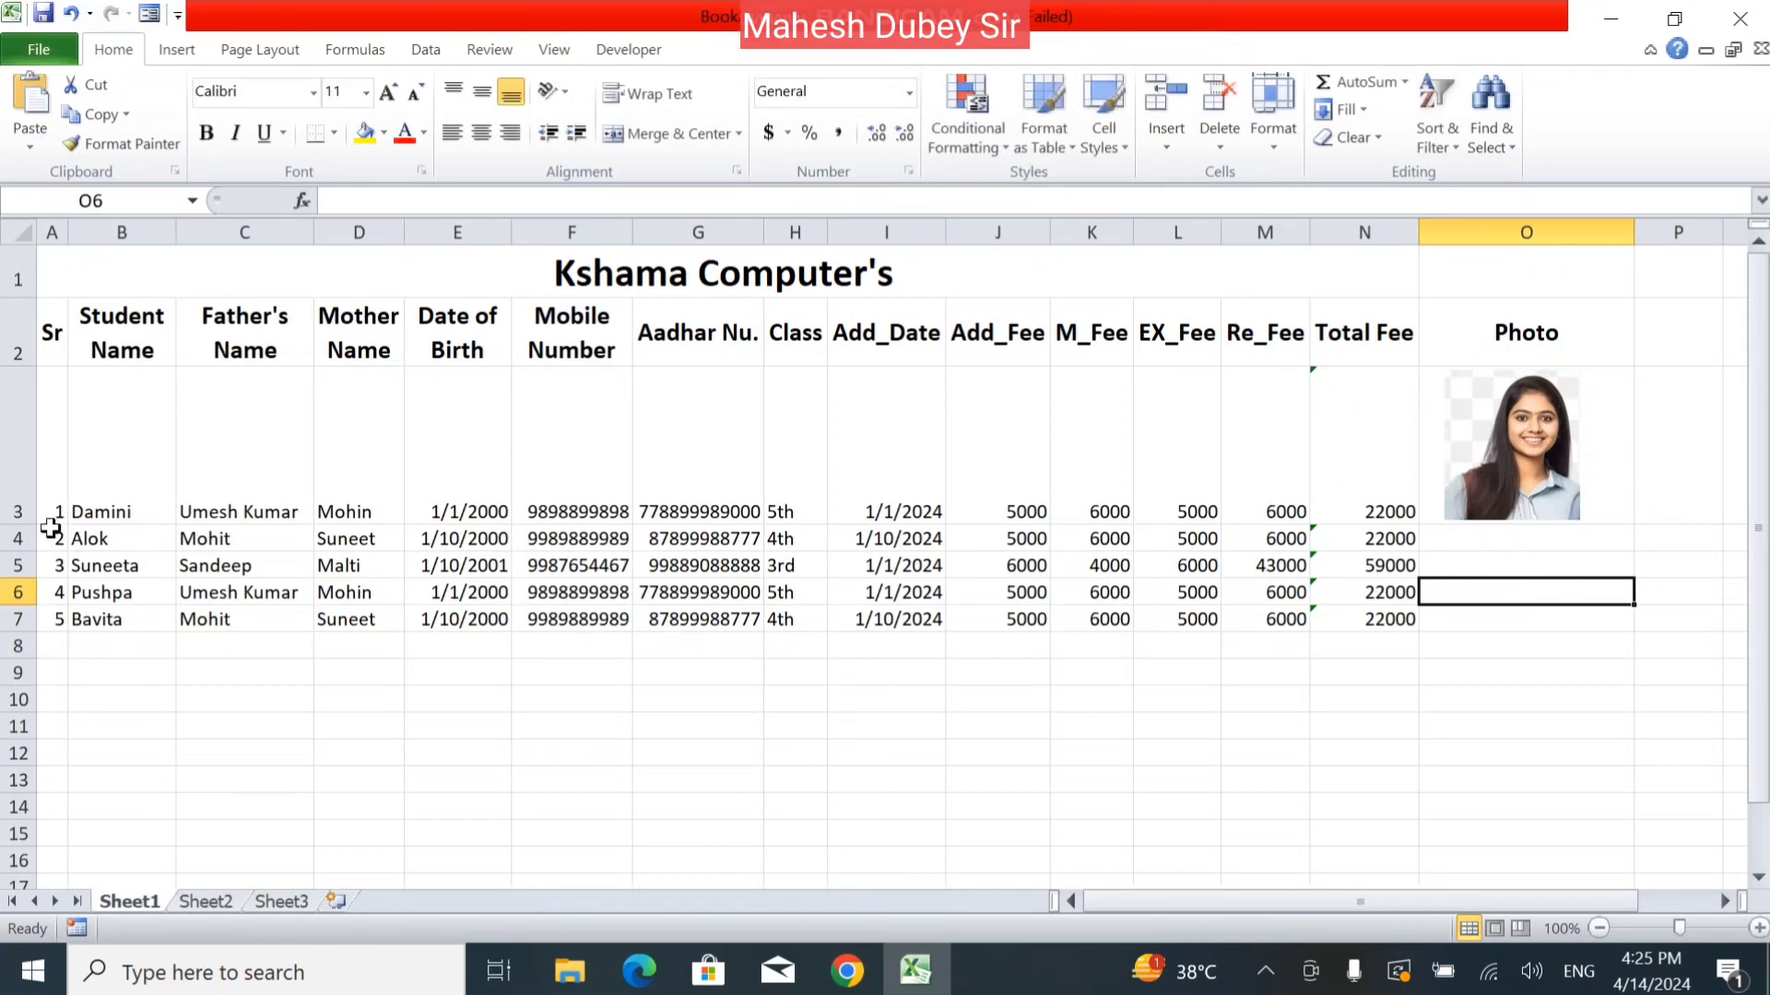
# Step: Set the height of rows 4 to 7 to 85.50
pyautogui.moveTo(21, 522); pyautogui.dragTo(25, 619)
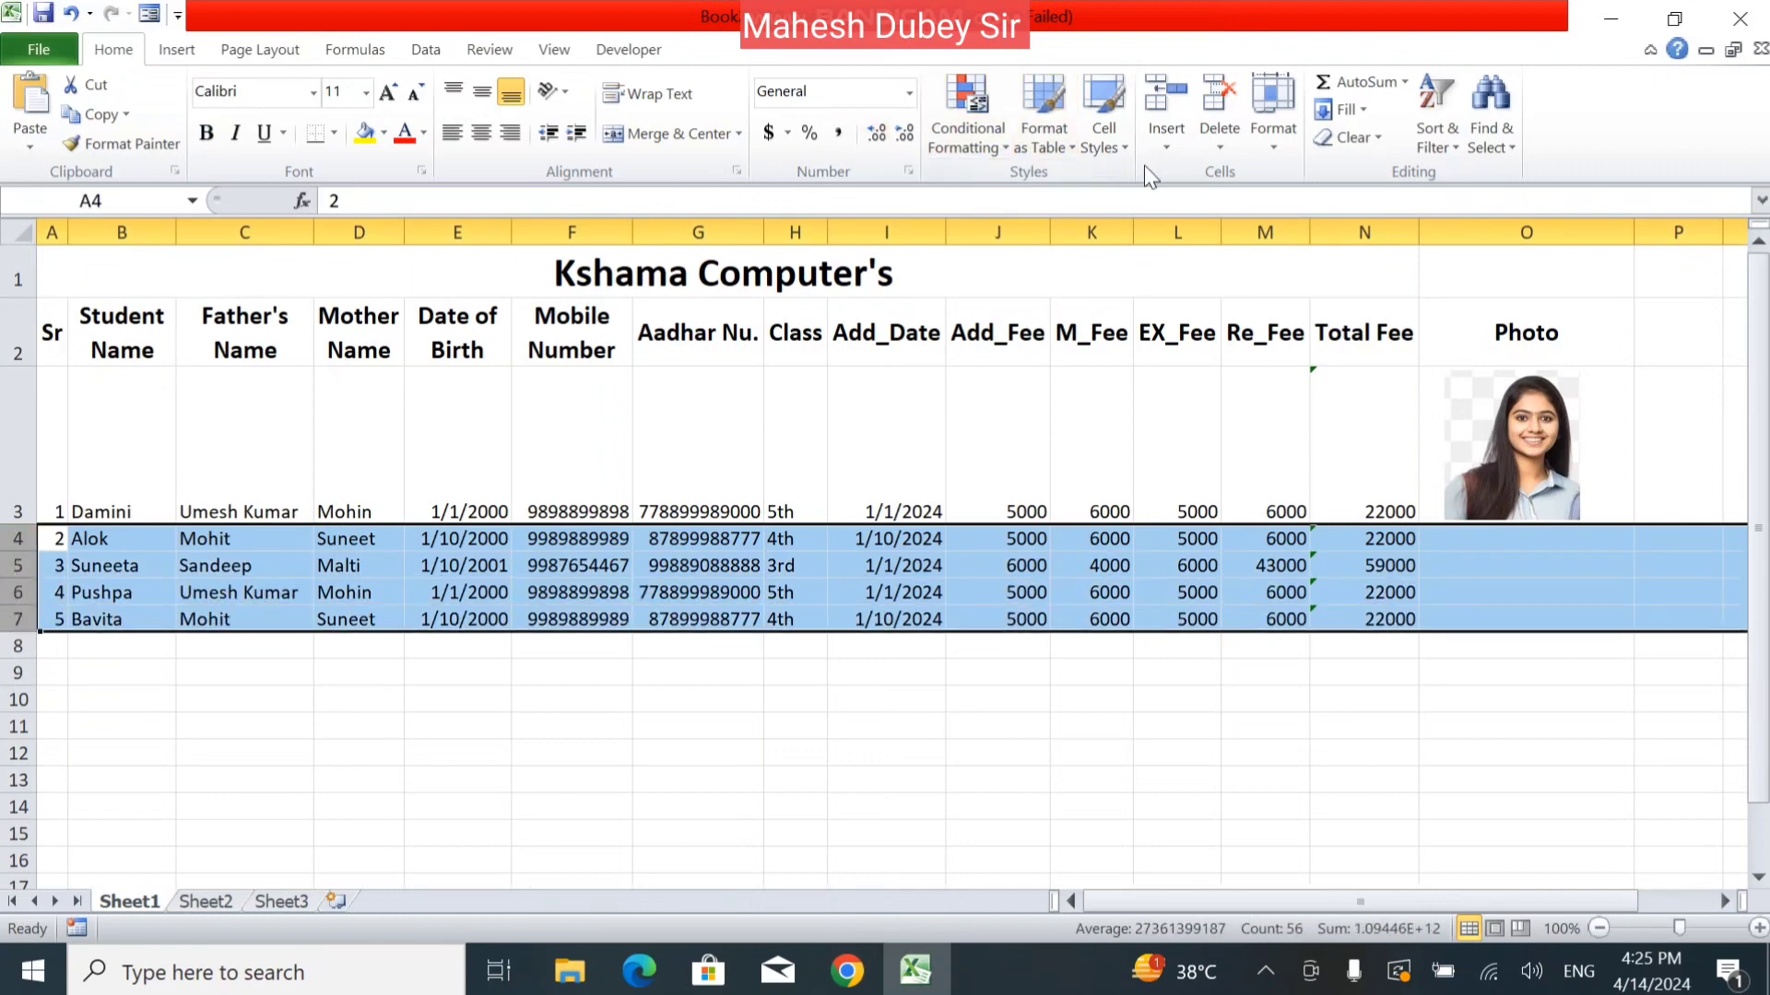
pyautogui.click(1272, 120)
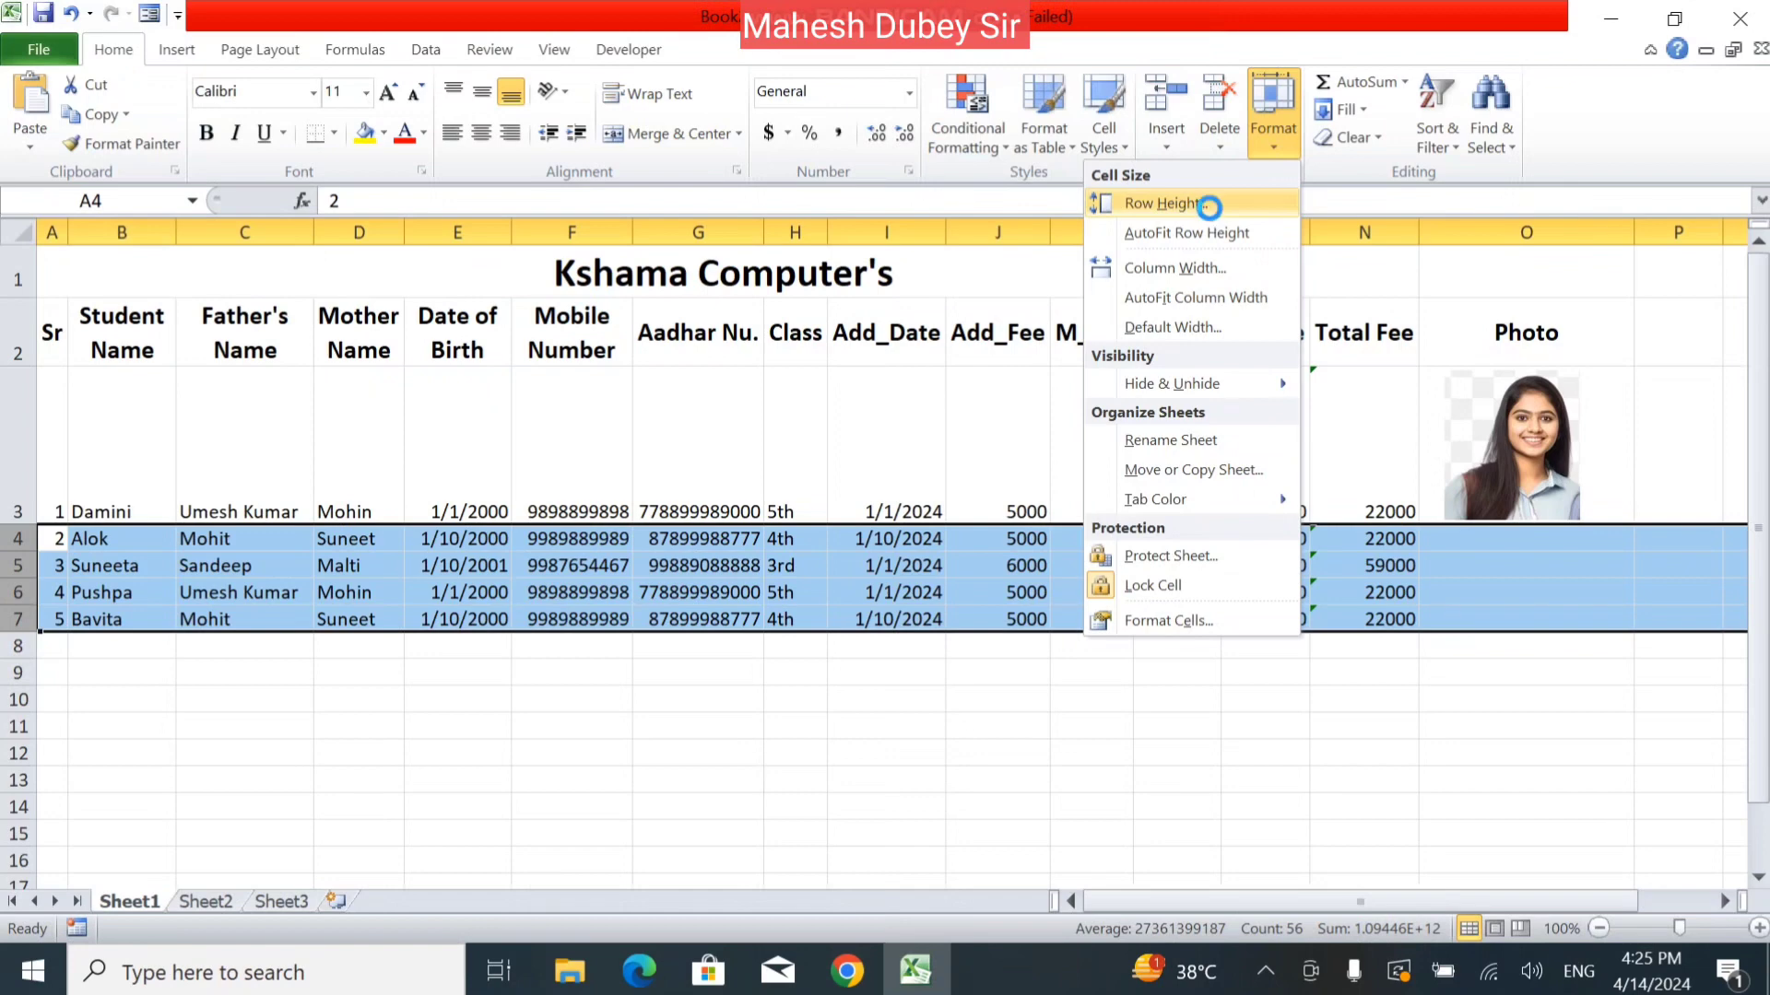
pyautogui.click(1165, 204)
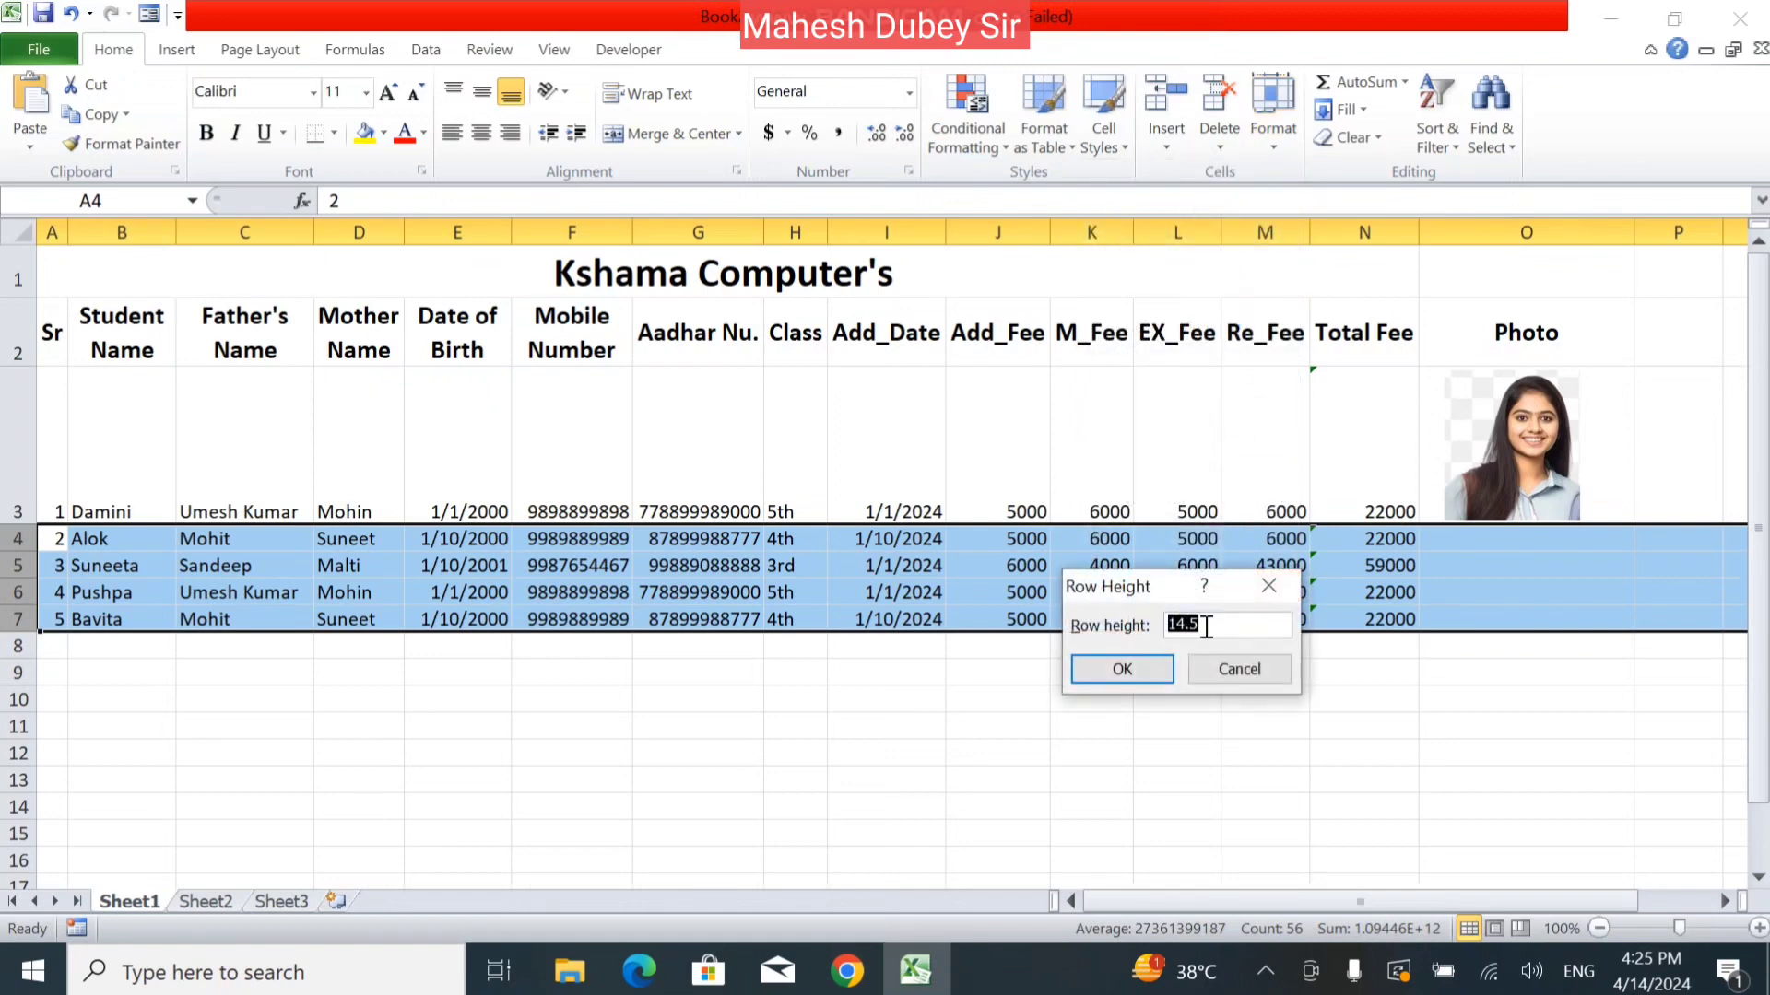
pyautogui.write('85.50')
pyautogui.press('Return')
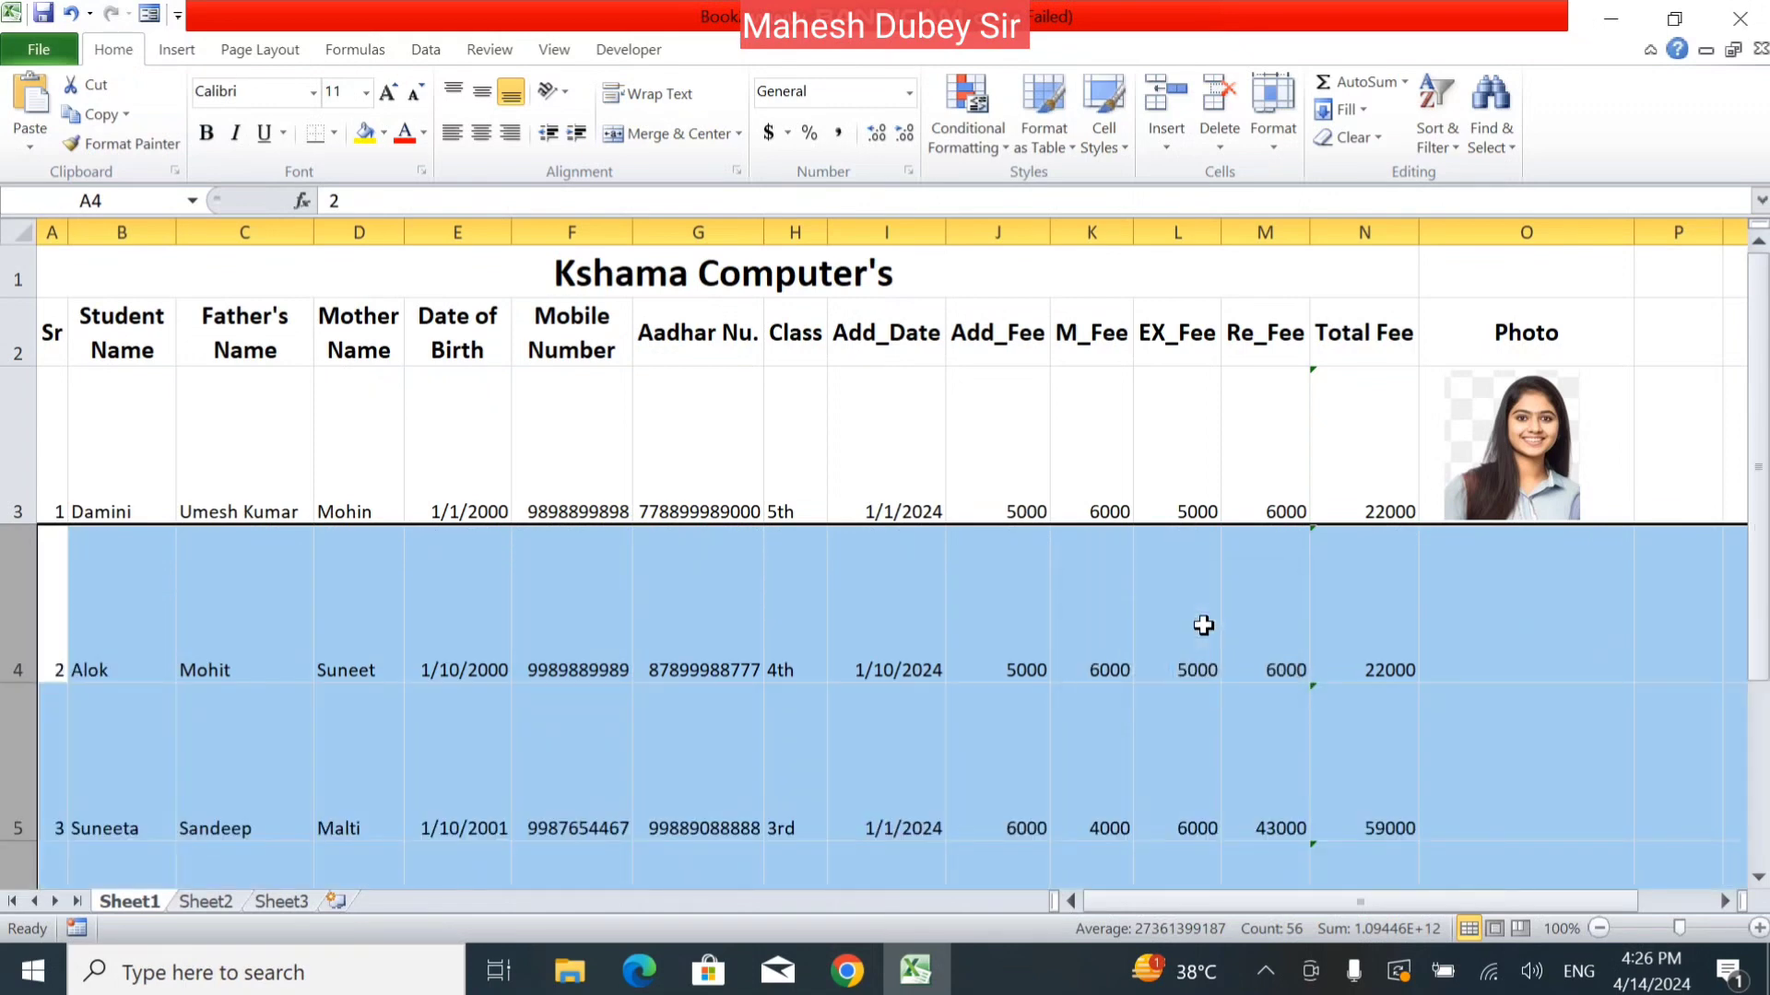
# Step: Duplicate the row 3 photo into the Photo column cells of rows 4 and 5
pyautogui.click(1530, 638)
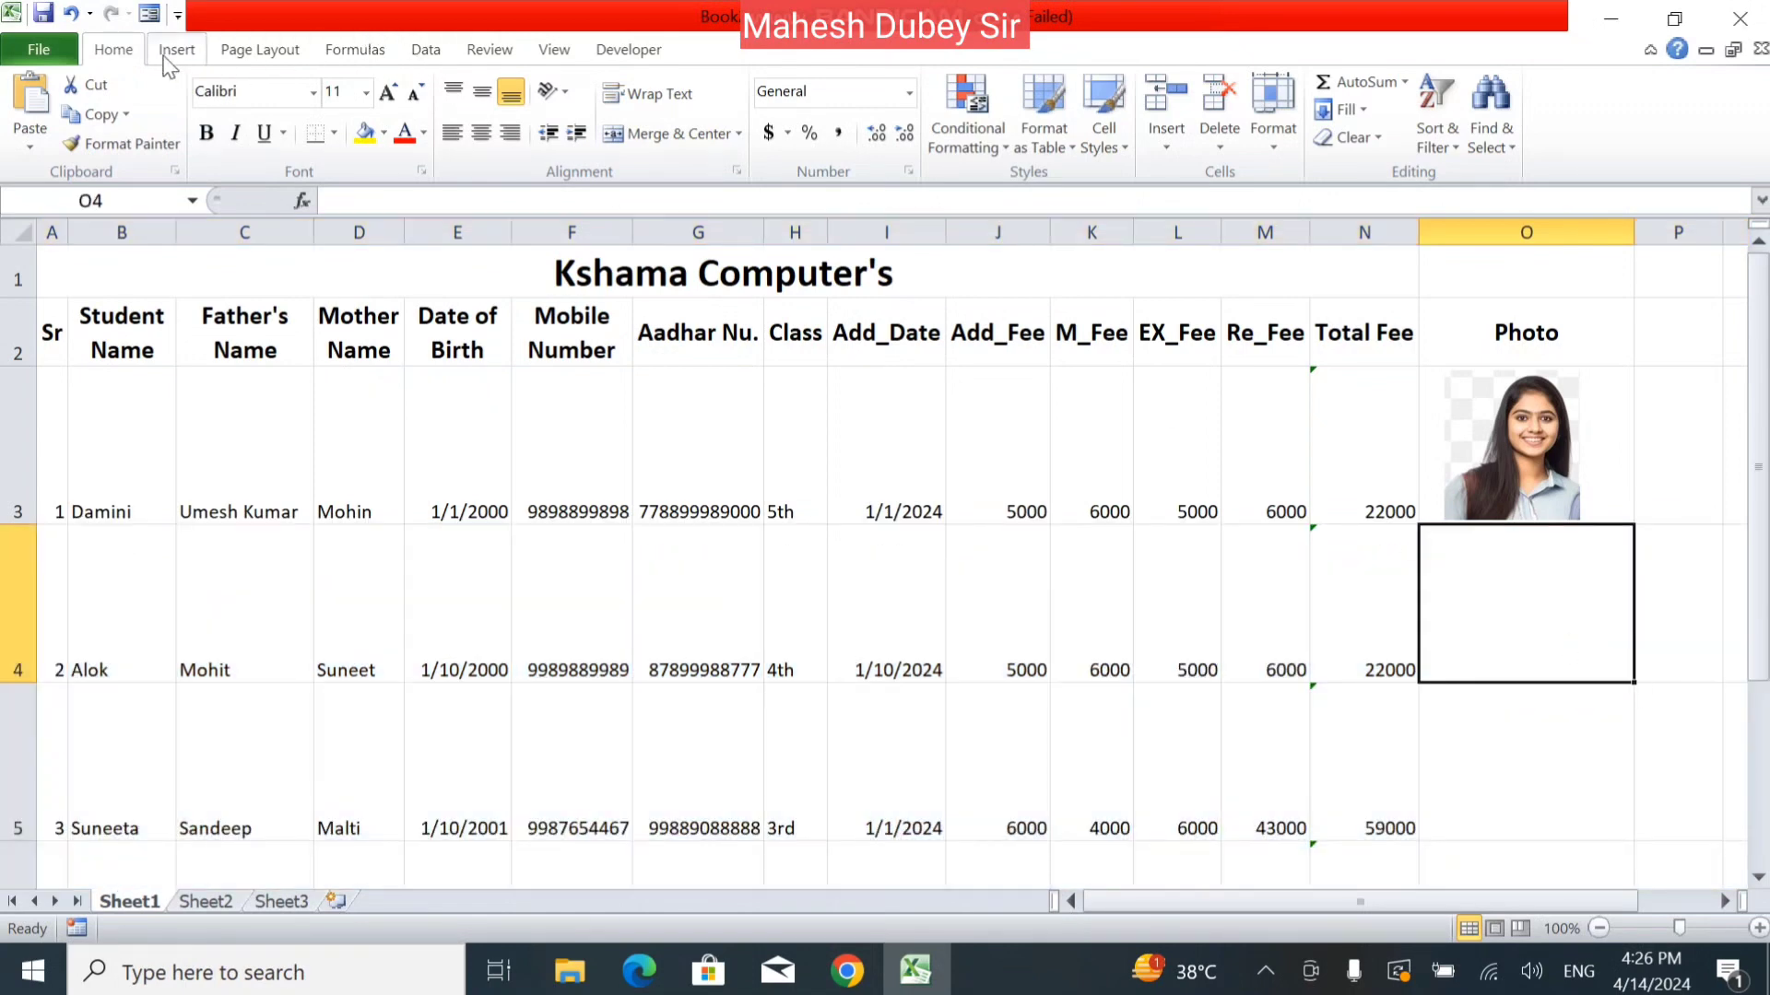
pyautogui.click(1519, 452)
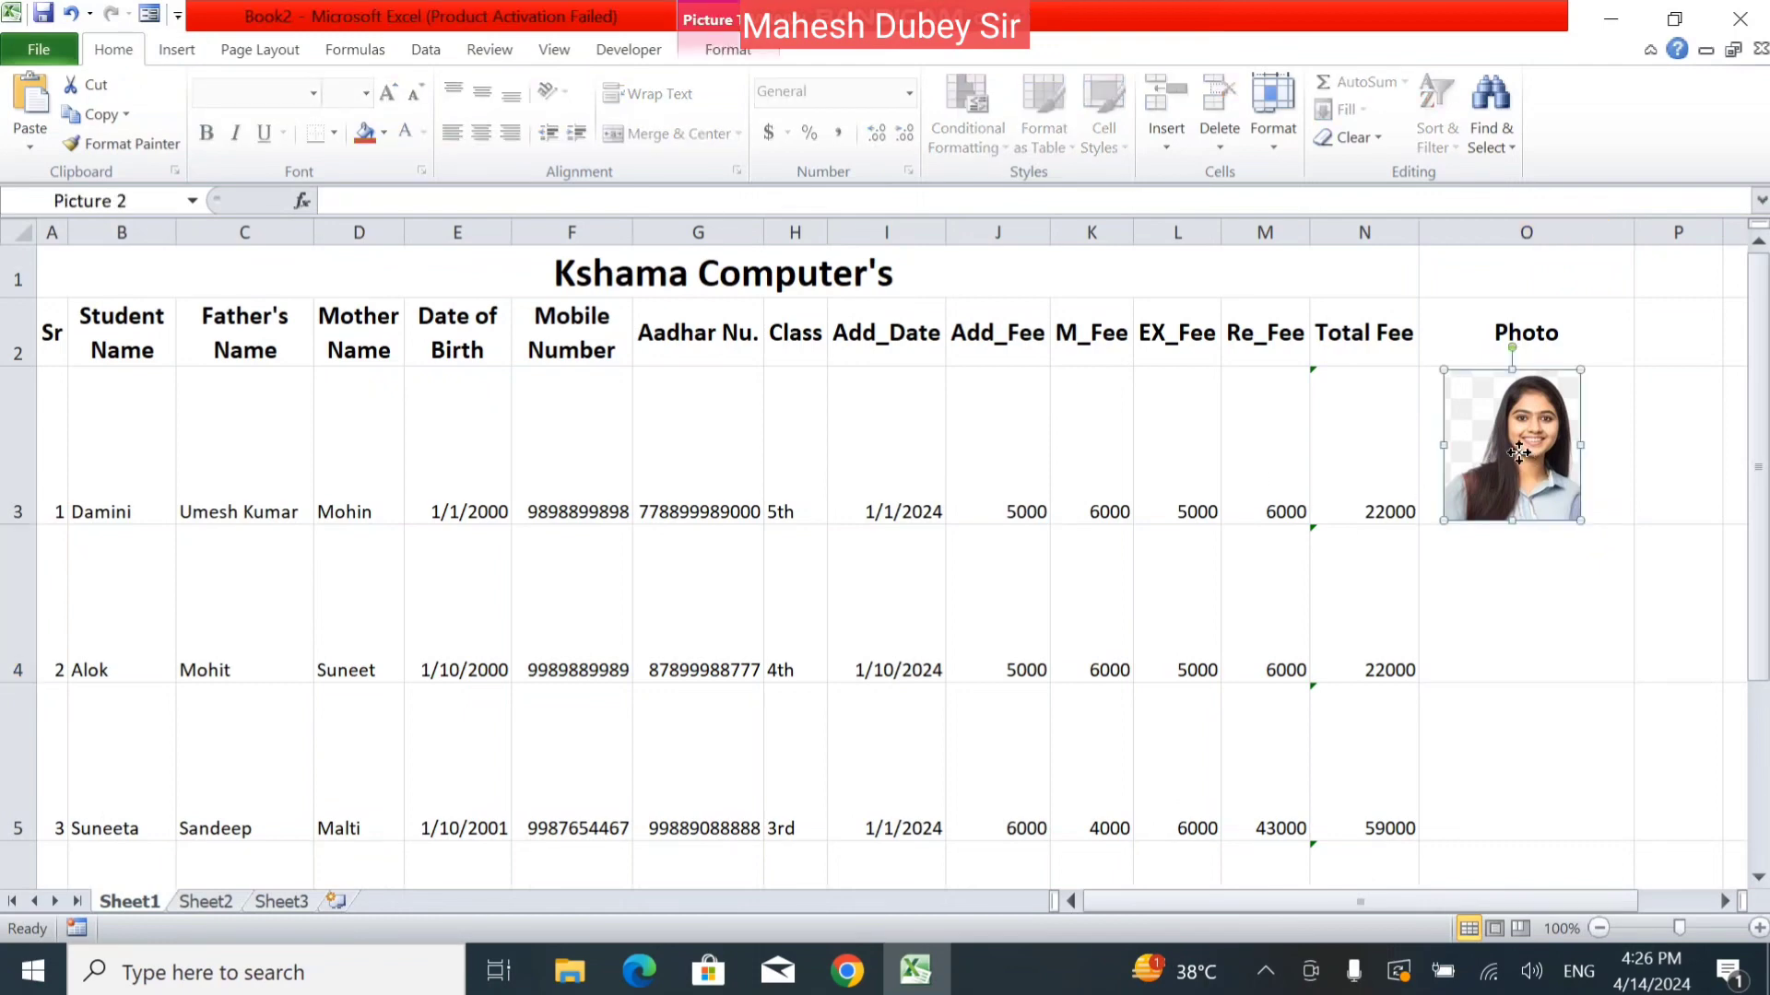
pyautogui.moveTo(1519, 452); pyautogui.dragTo(1528, 756)
pyautogui.keyDown('ctrl'); pyautogui.click(1530, 618); pyautogui.keyUp('ctrl')
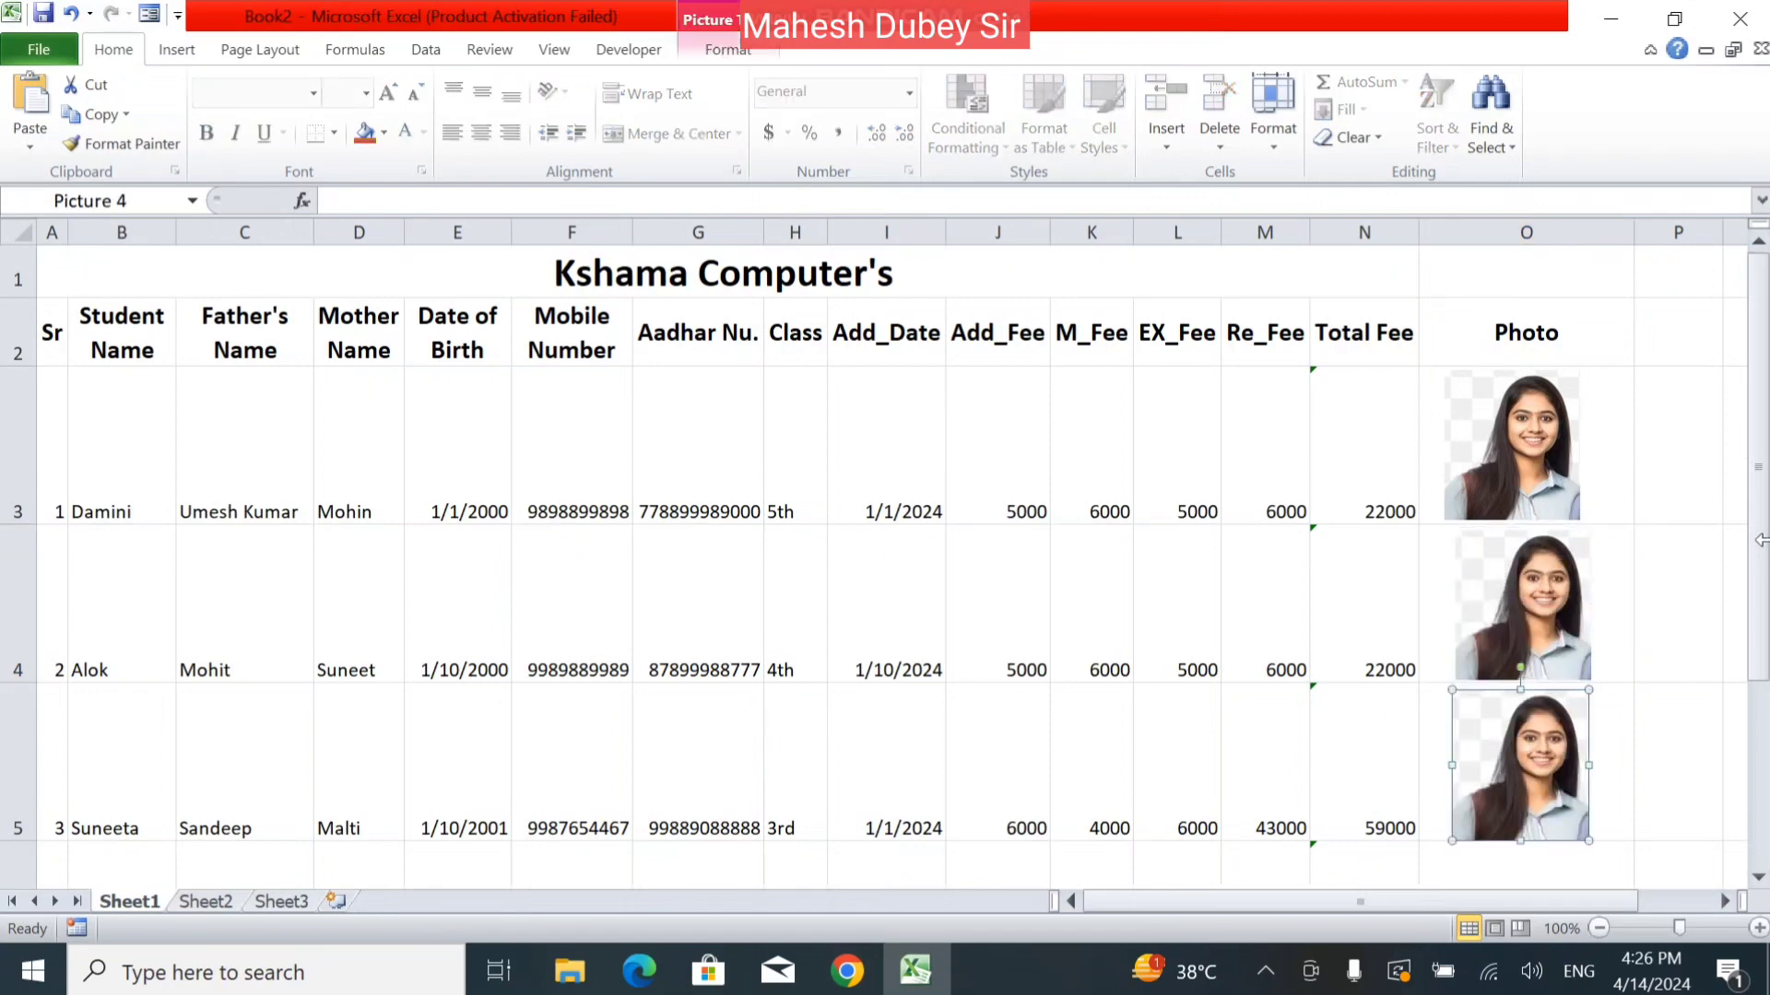
# Step: Duplicate the photo into the Photo column cells of rows 6 and 7, nudging the row 6 copy into place
pyautogui.moveTo(1763, 551); pyautogui.dragTo(1762, 652)
pyautogui.moveTo(1528, 481); pyautogui.dragTo(1530, 629)
pyautogui.press('Down')
pyautogui.press('Down')
pyautogui.press('Down')
pyautogui.press('Down')
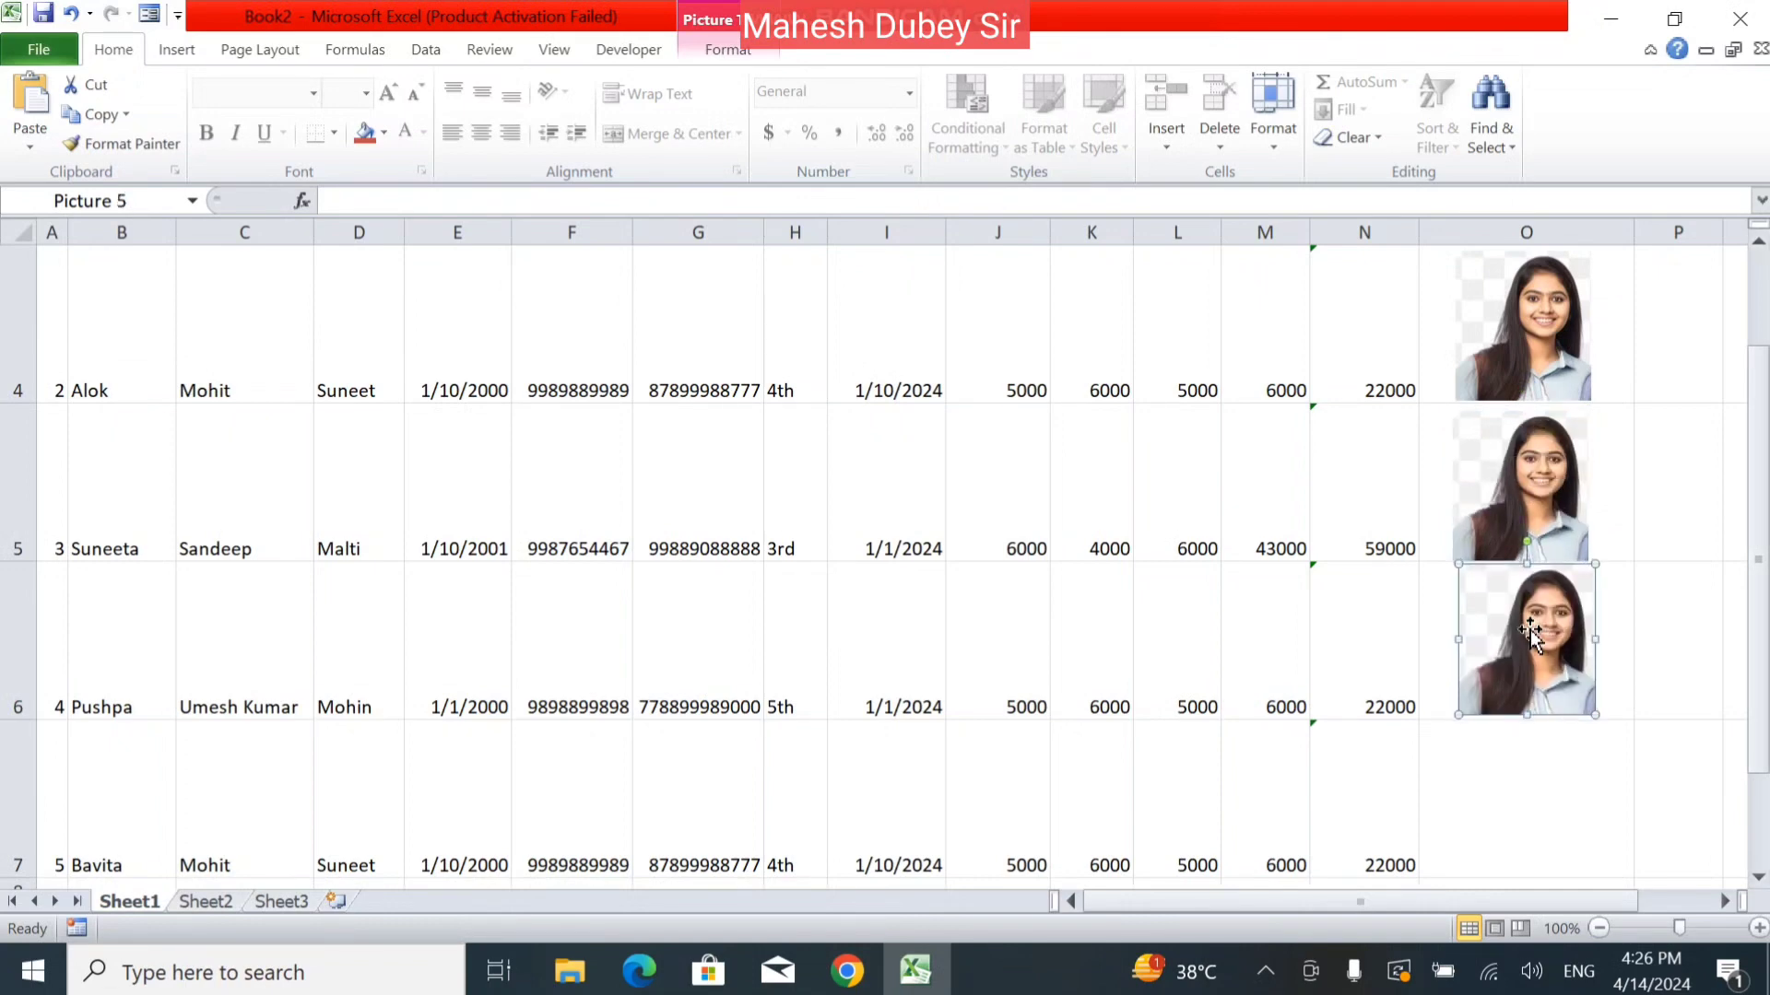
pyautogui.moveTo(1759, 480); pyautogui.dragTo(1767, 528)
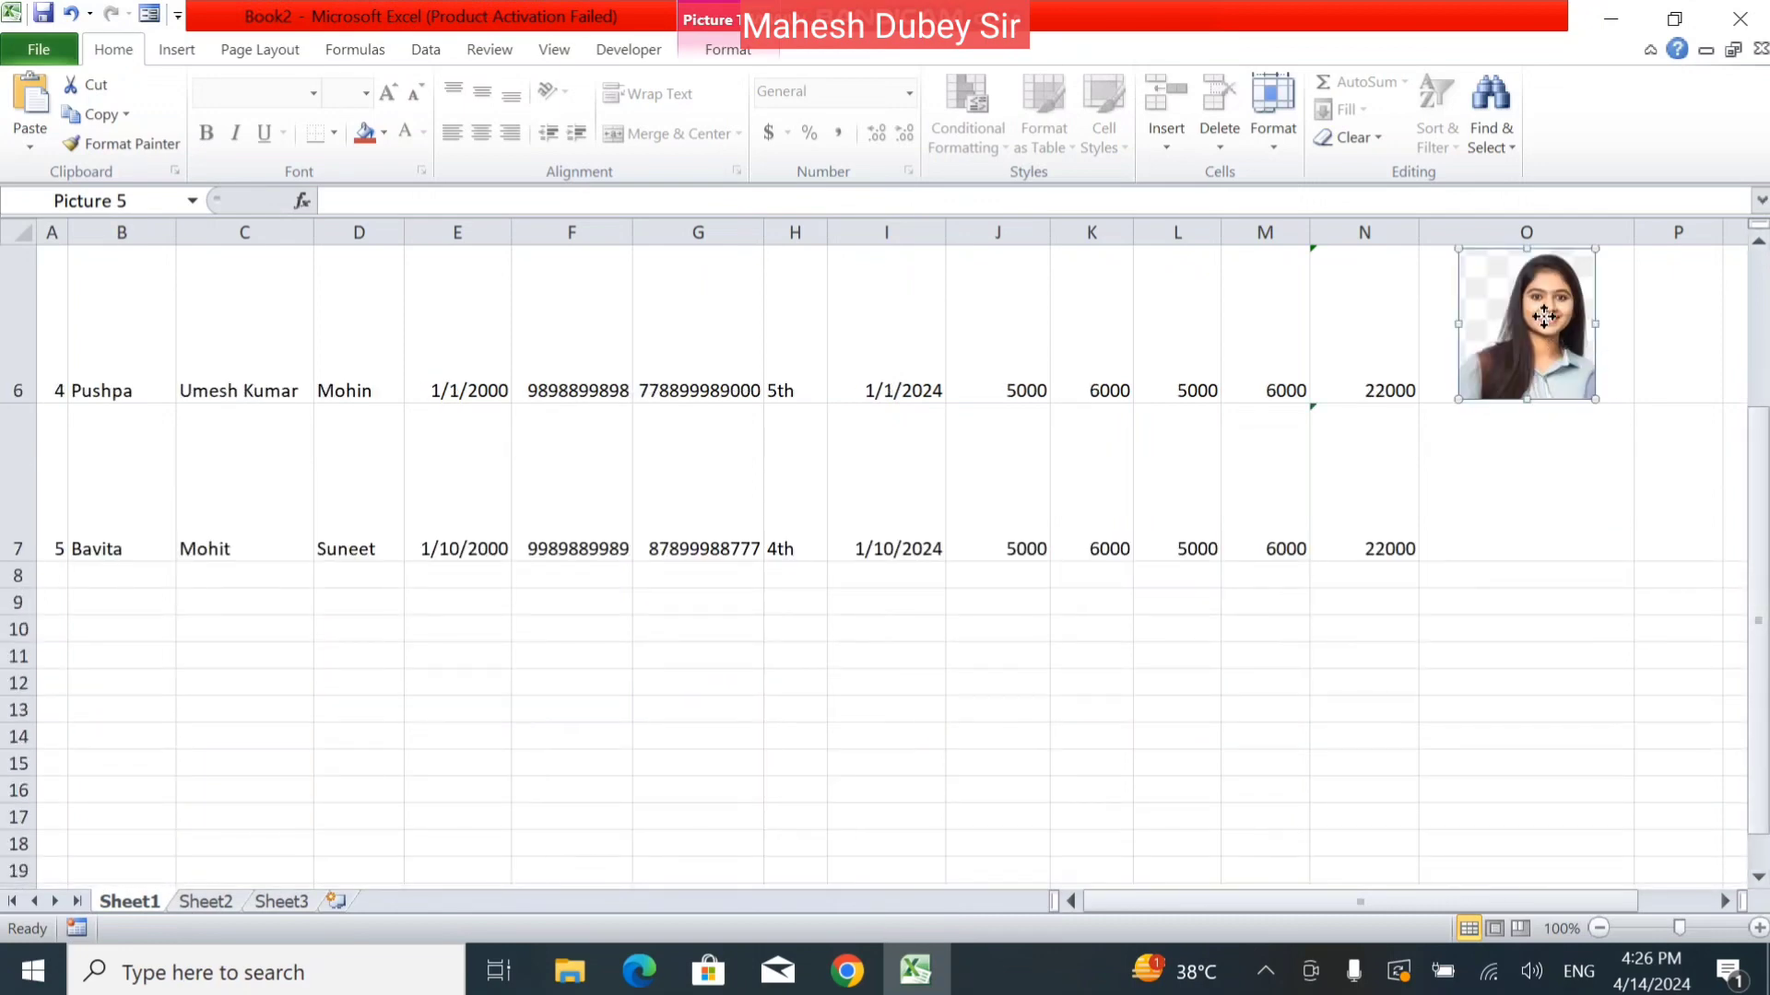
pyautogui.moveTo(1544, 316); pyautogui.dragTo(1544, 476)
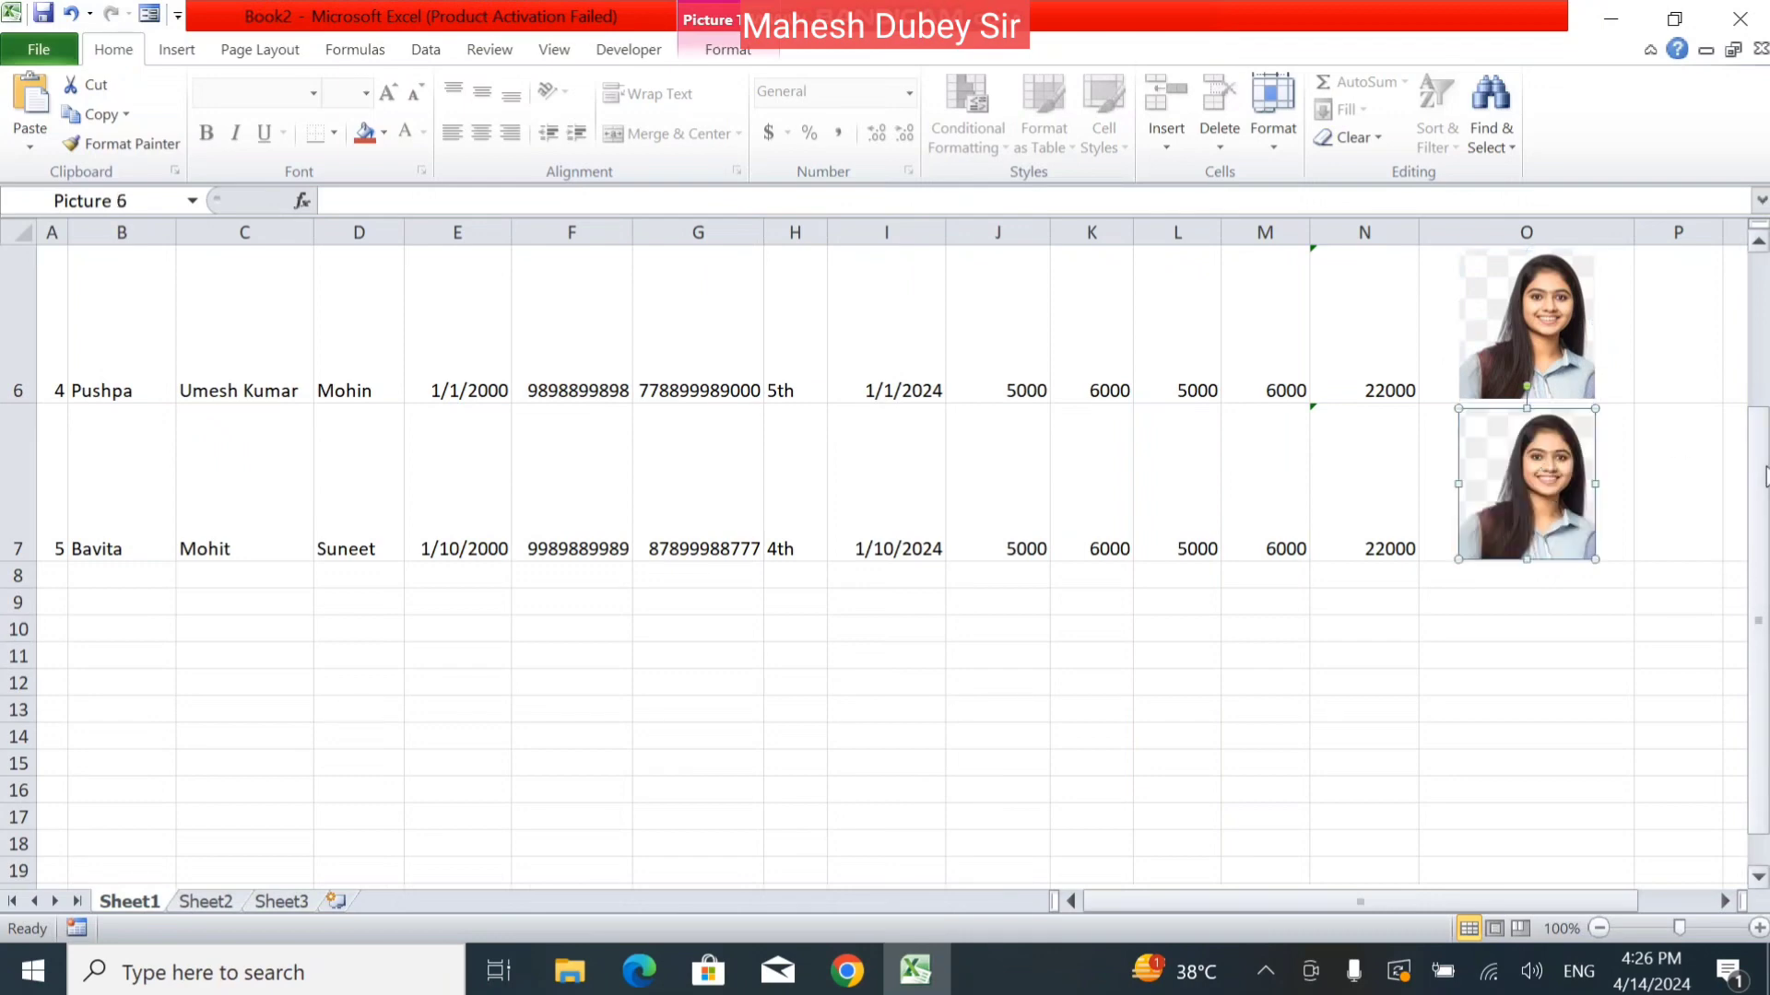
# Step: Change the row 4 photo to picture 3 from the Desktop
pyautogui.moveTo(1765, 477); pyautogui.dragTo(1765, 322)
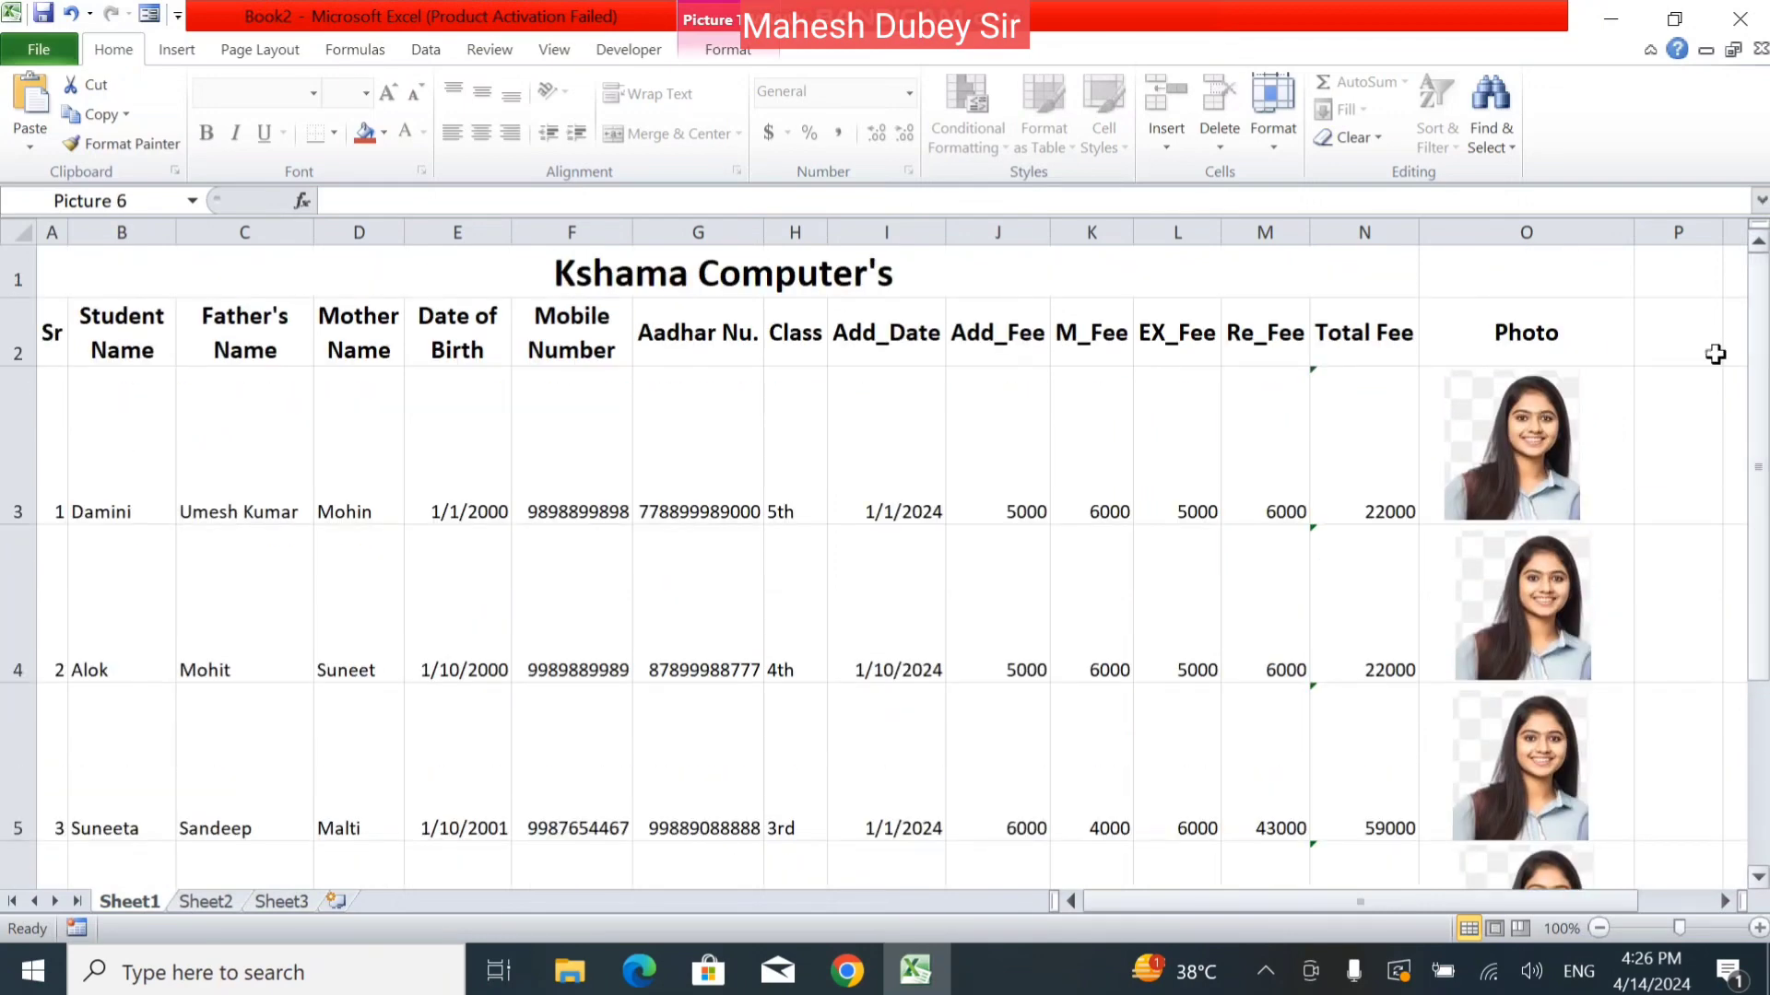
pyautogui.click(1554, 593)
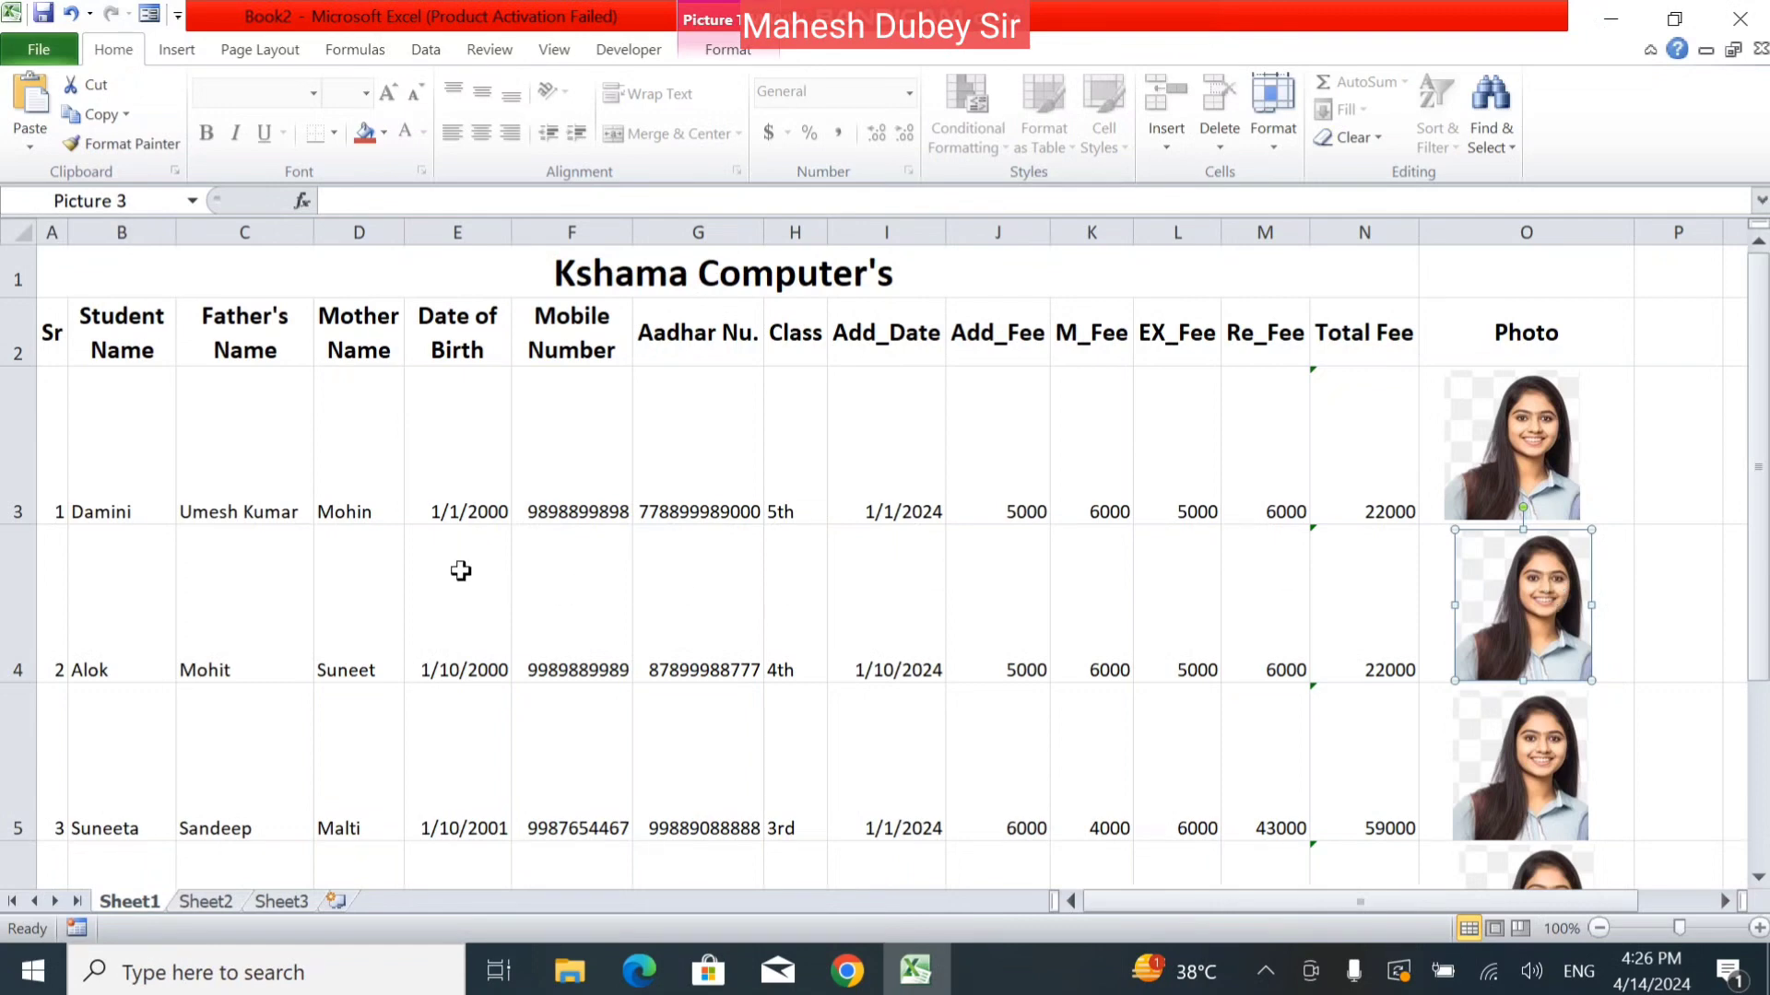
pyautogui.click(752, 54)
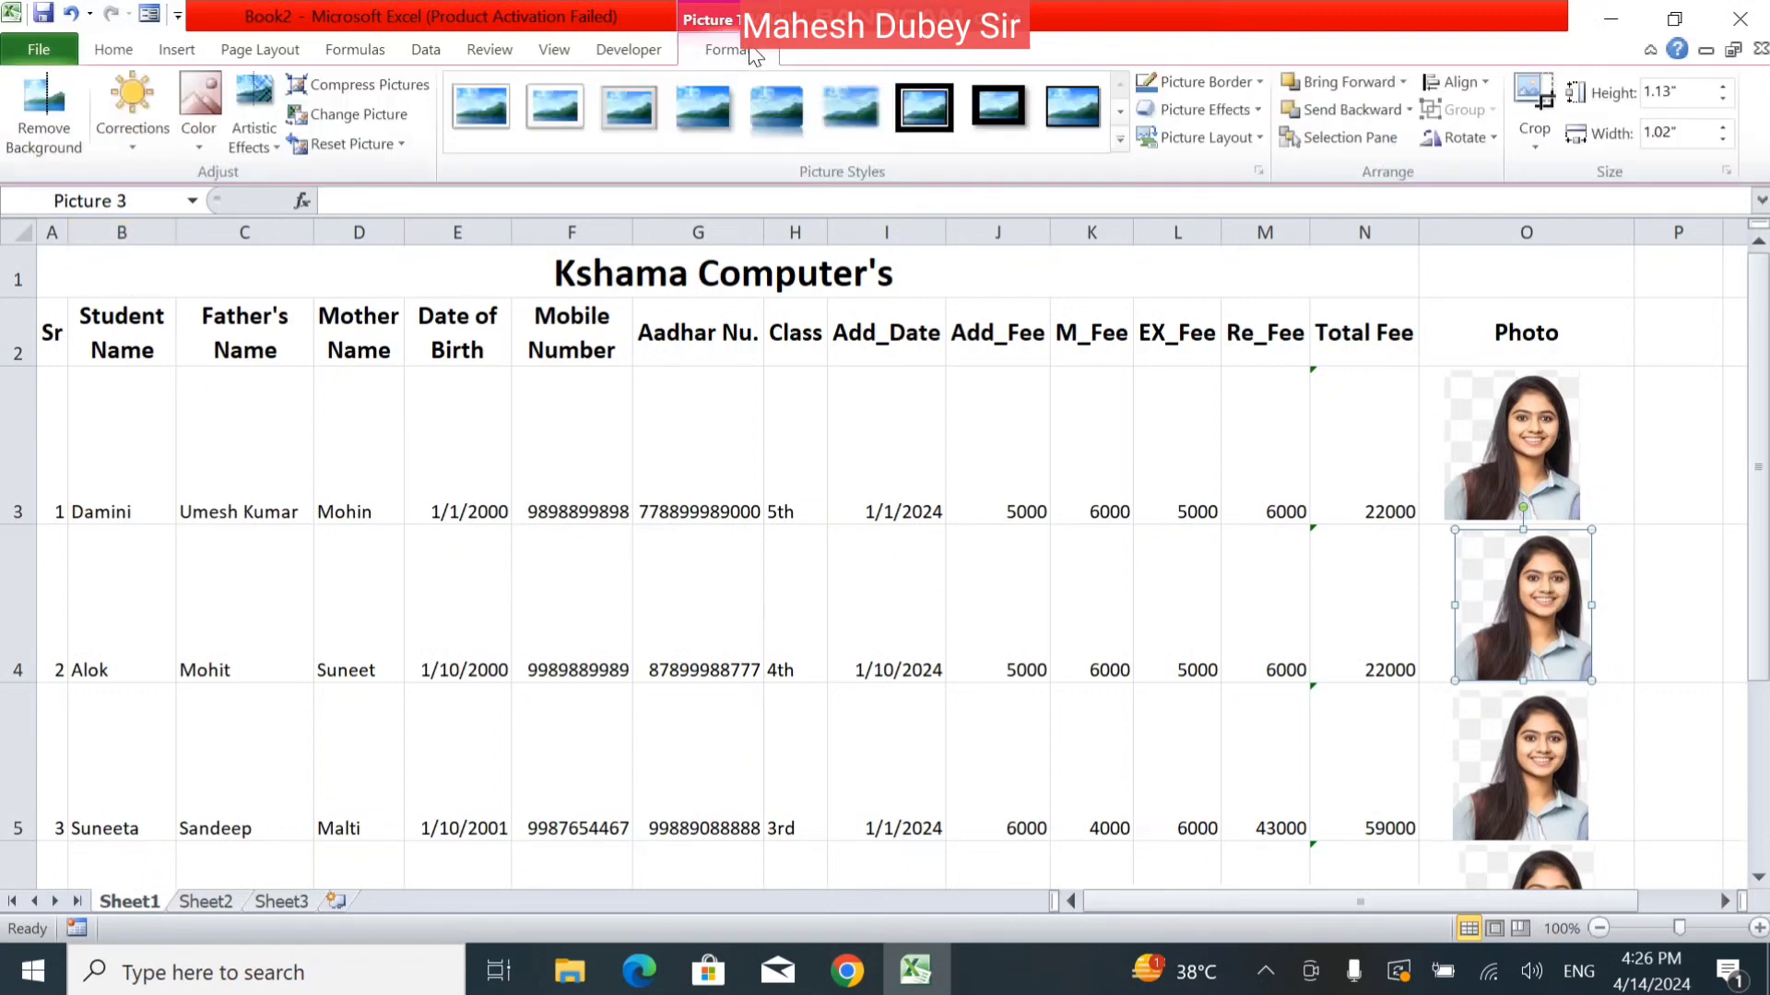
pyautogui.click(383, 115)
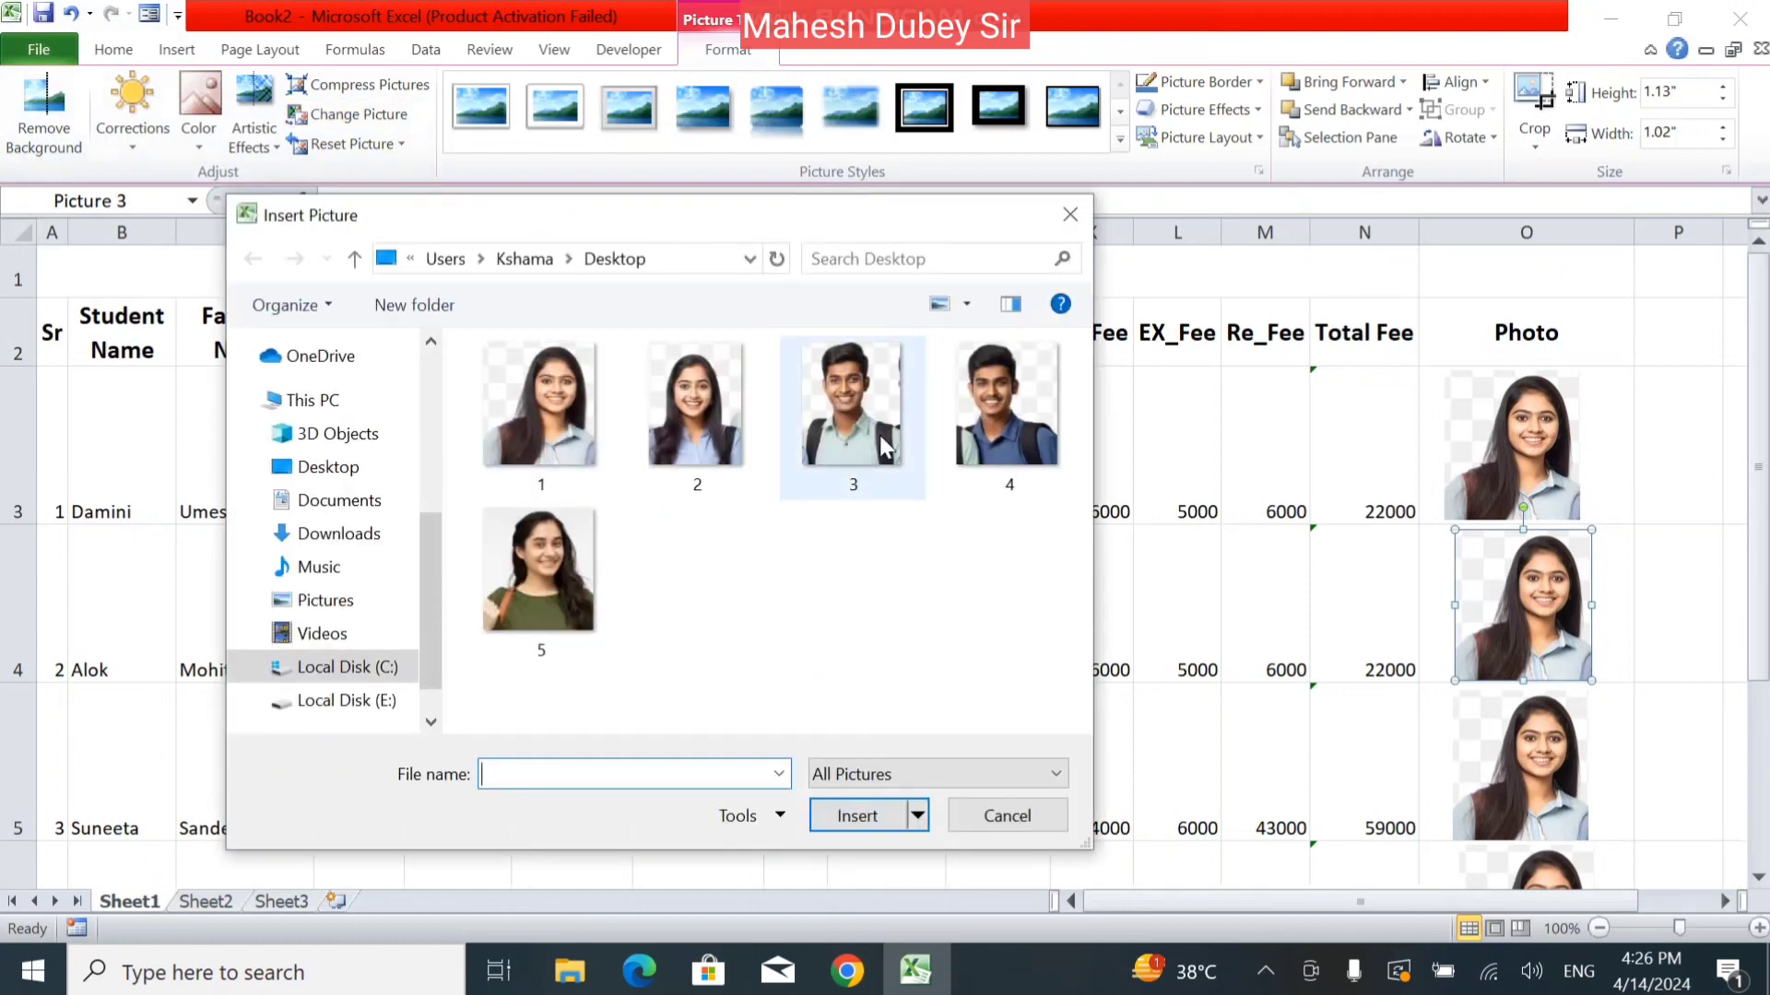
pyautogui.doubleClick(880, 447)
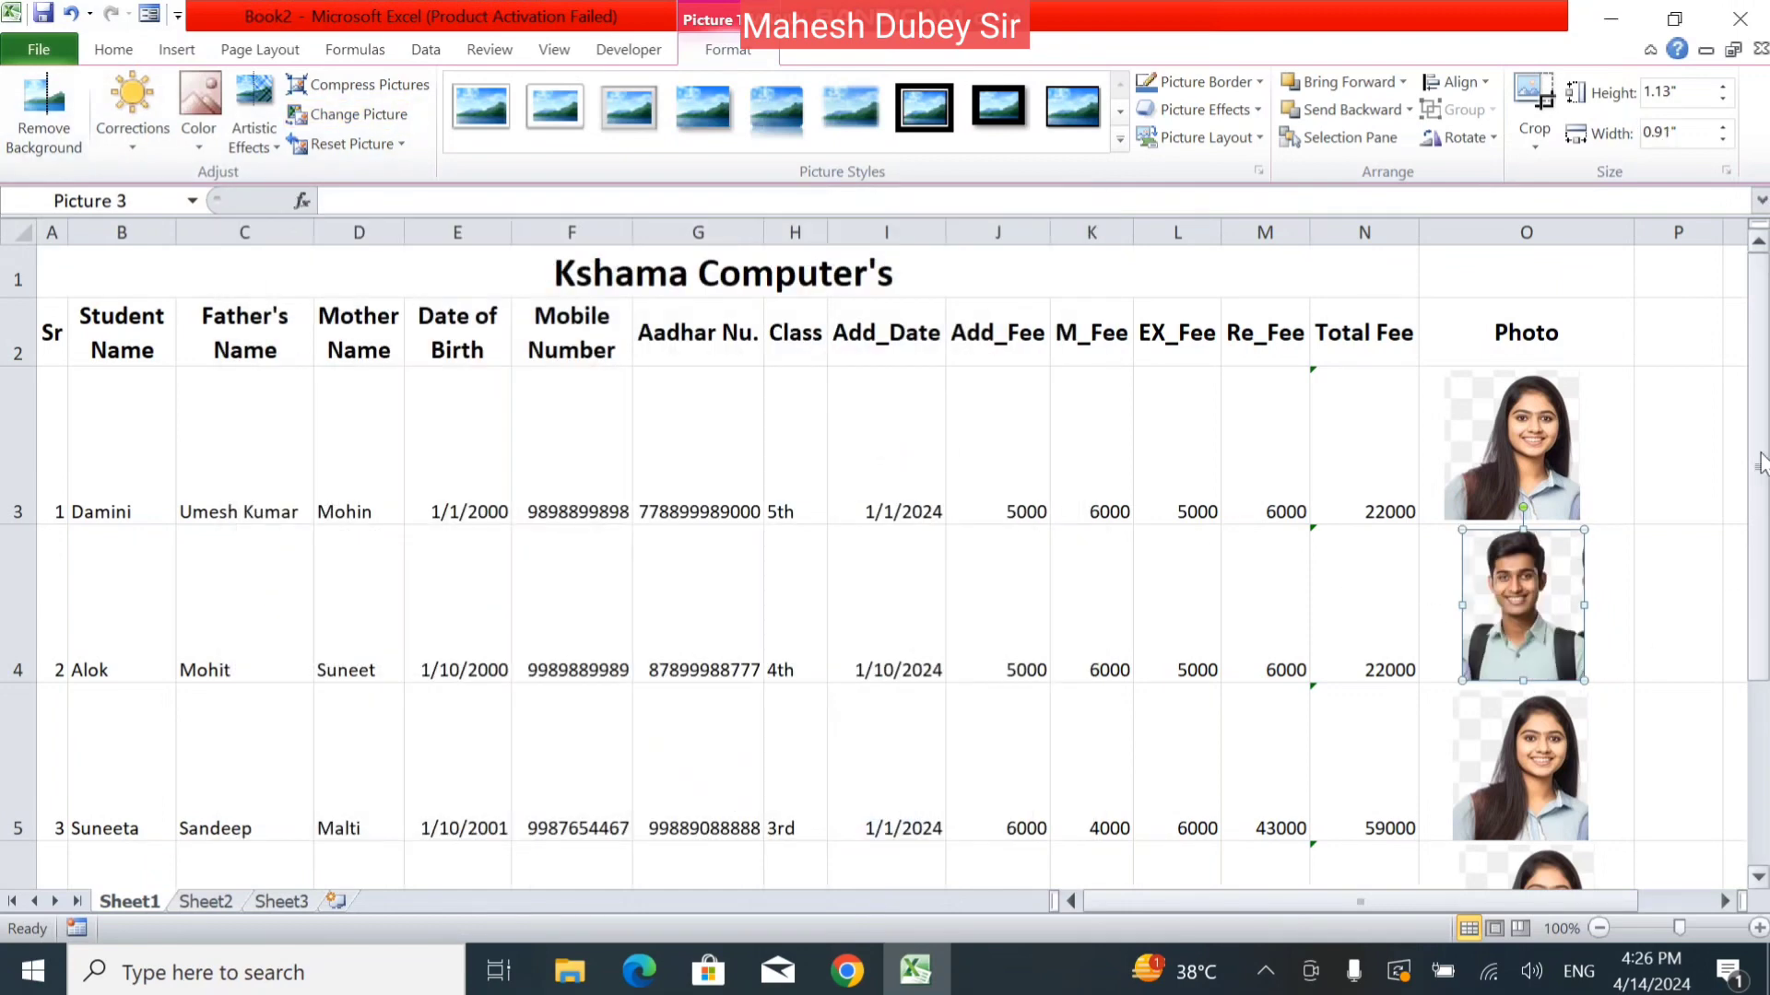
# Step: Change the row 5 photo to picture 2 from the Desktop
pyautogui.moveTo(1760, 469); pyautogui.dragTo(1760, 532)
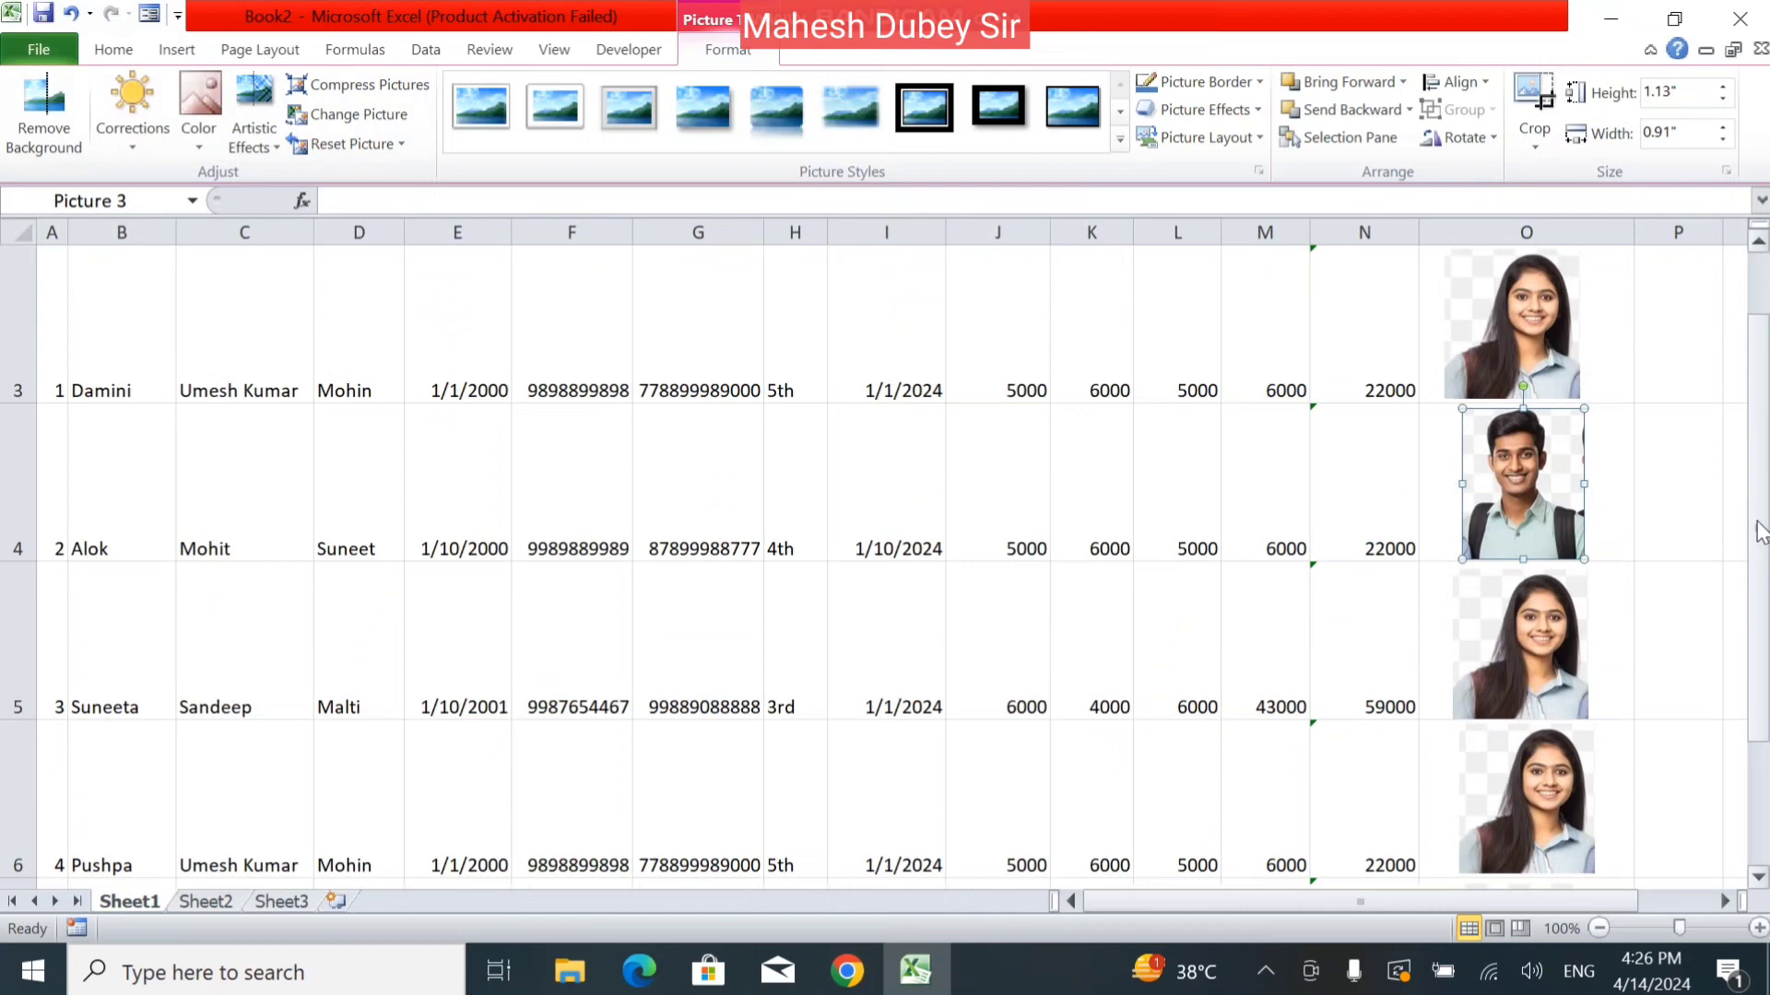
pyautogui.click(1544, 642)
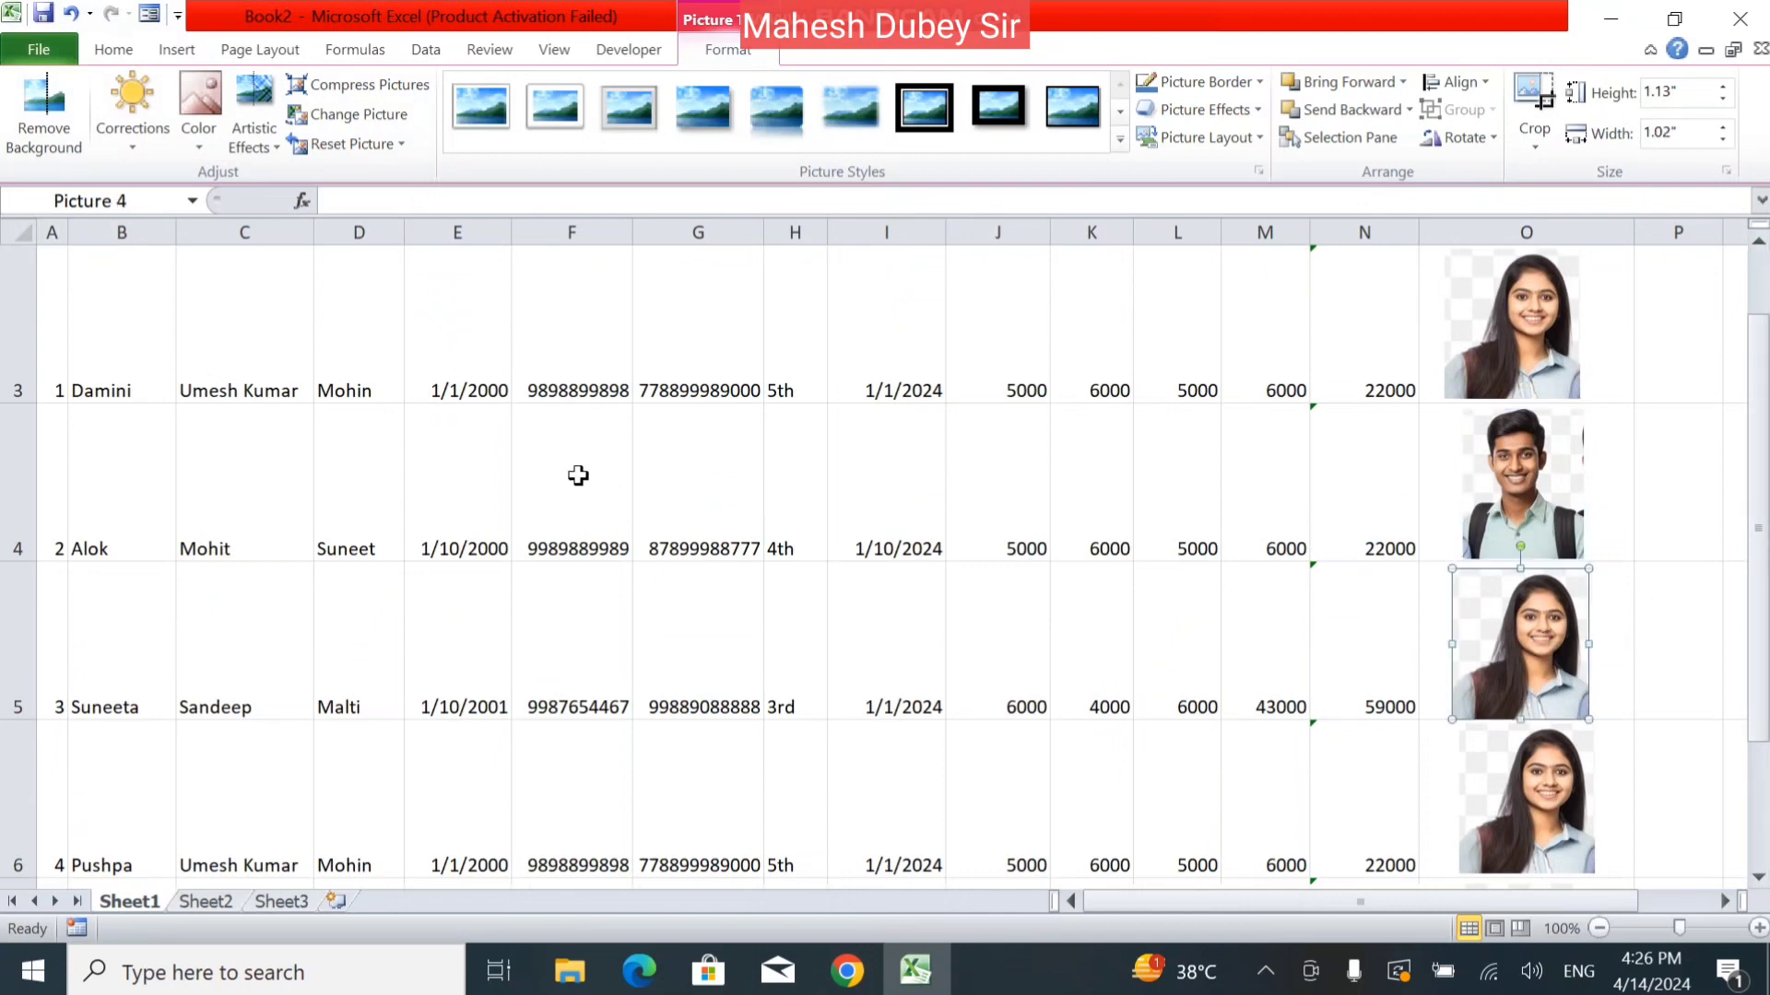
pyautogui.click(358, 116)
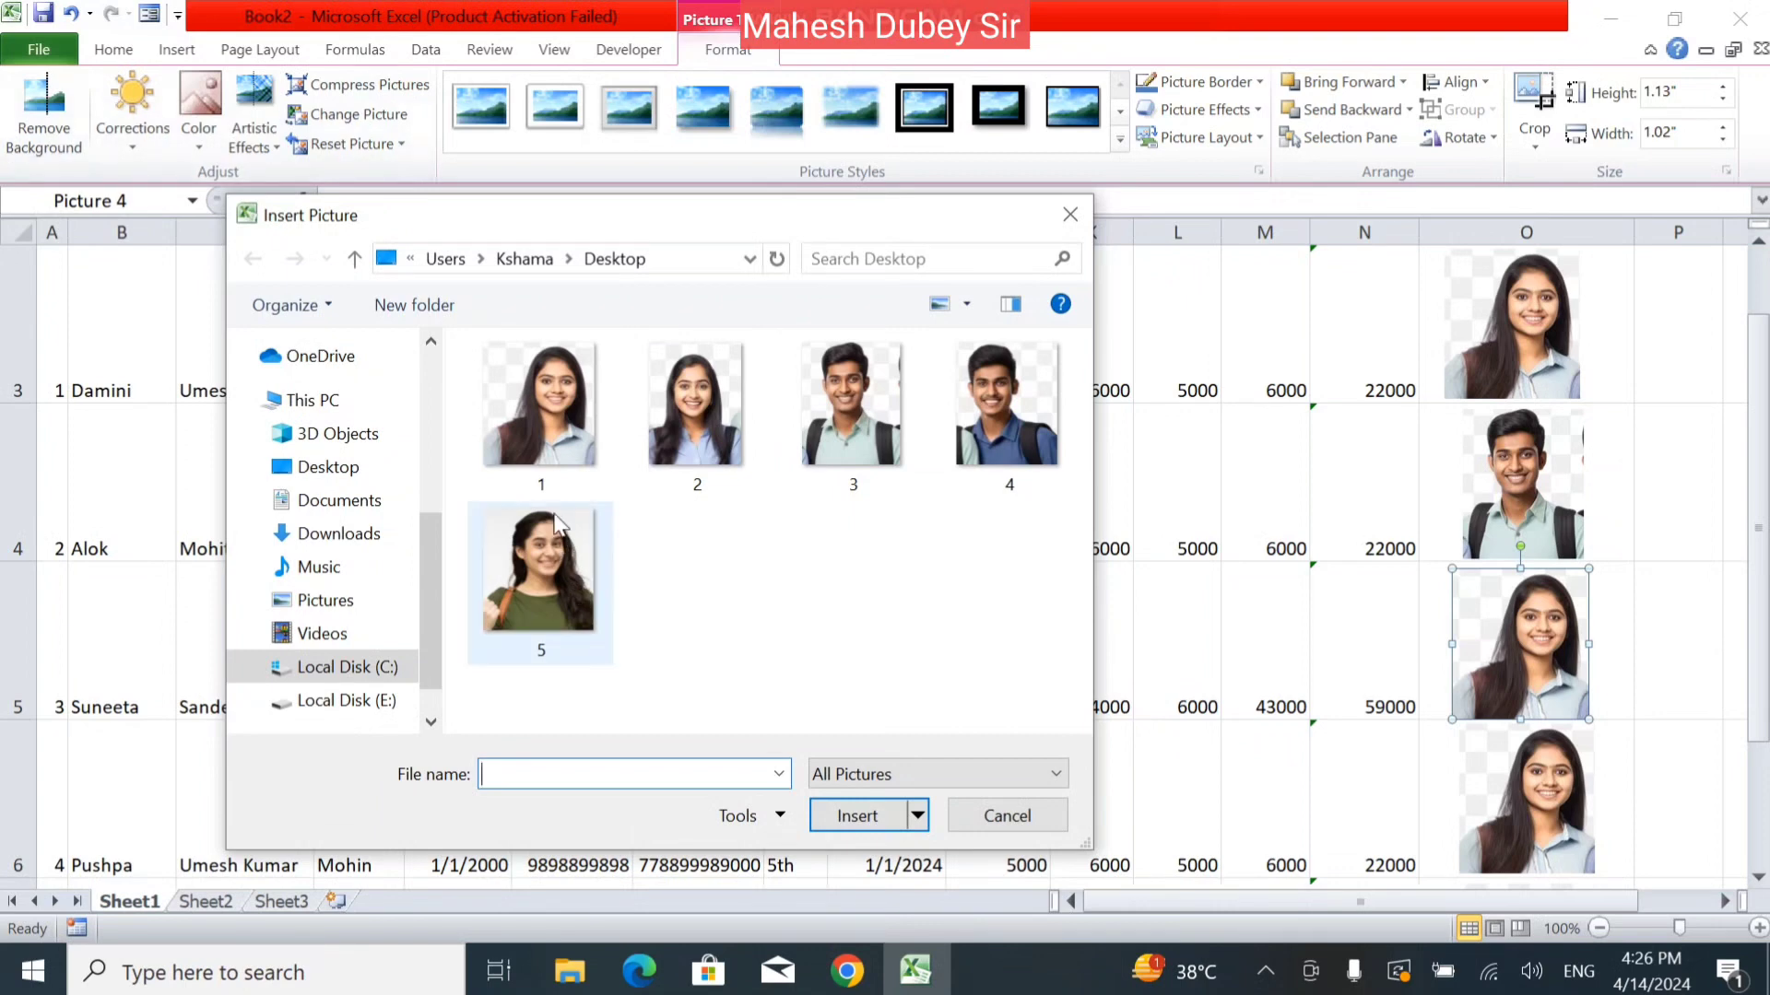
pyautogui.doubleClick(677, 424)
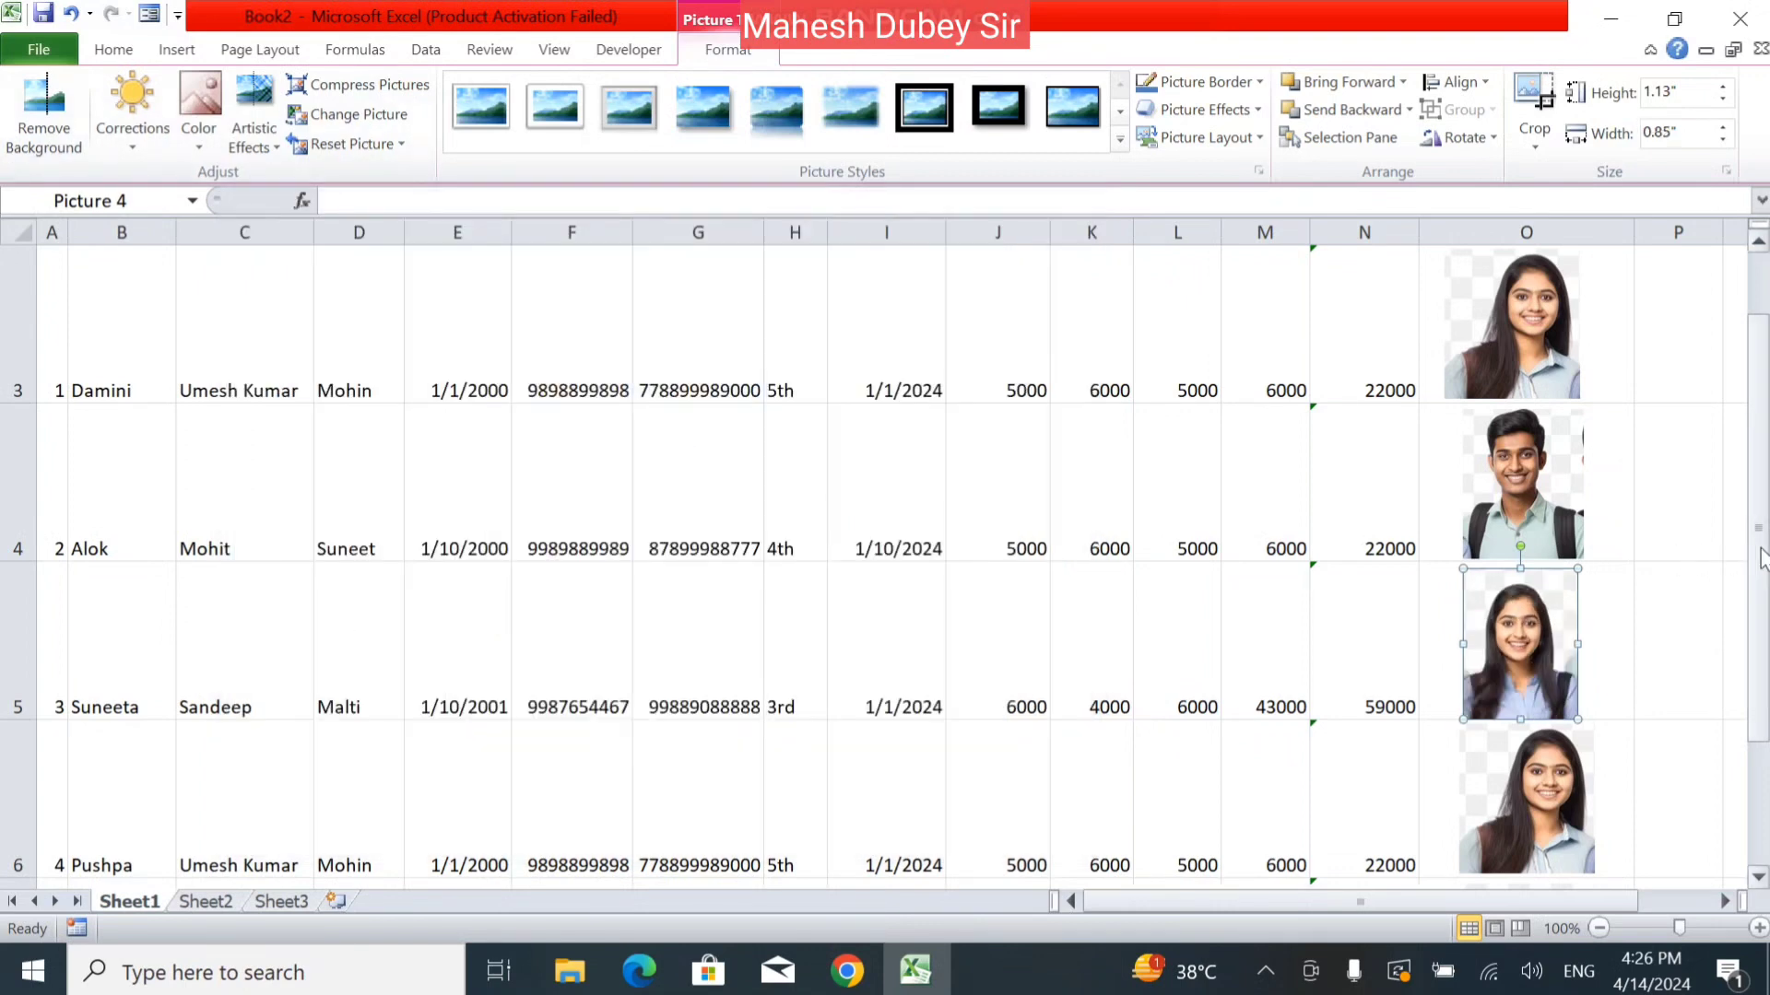
# Step: Replace the student name in cell B6 with a different first name
pyautogui.moveTo(1761, 557); pyautogui.dragTo(1762, 597)
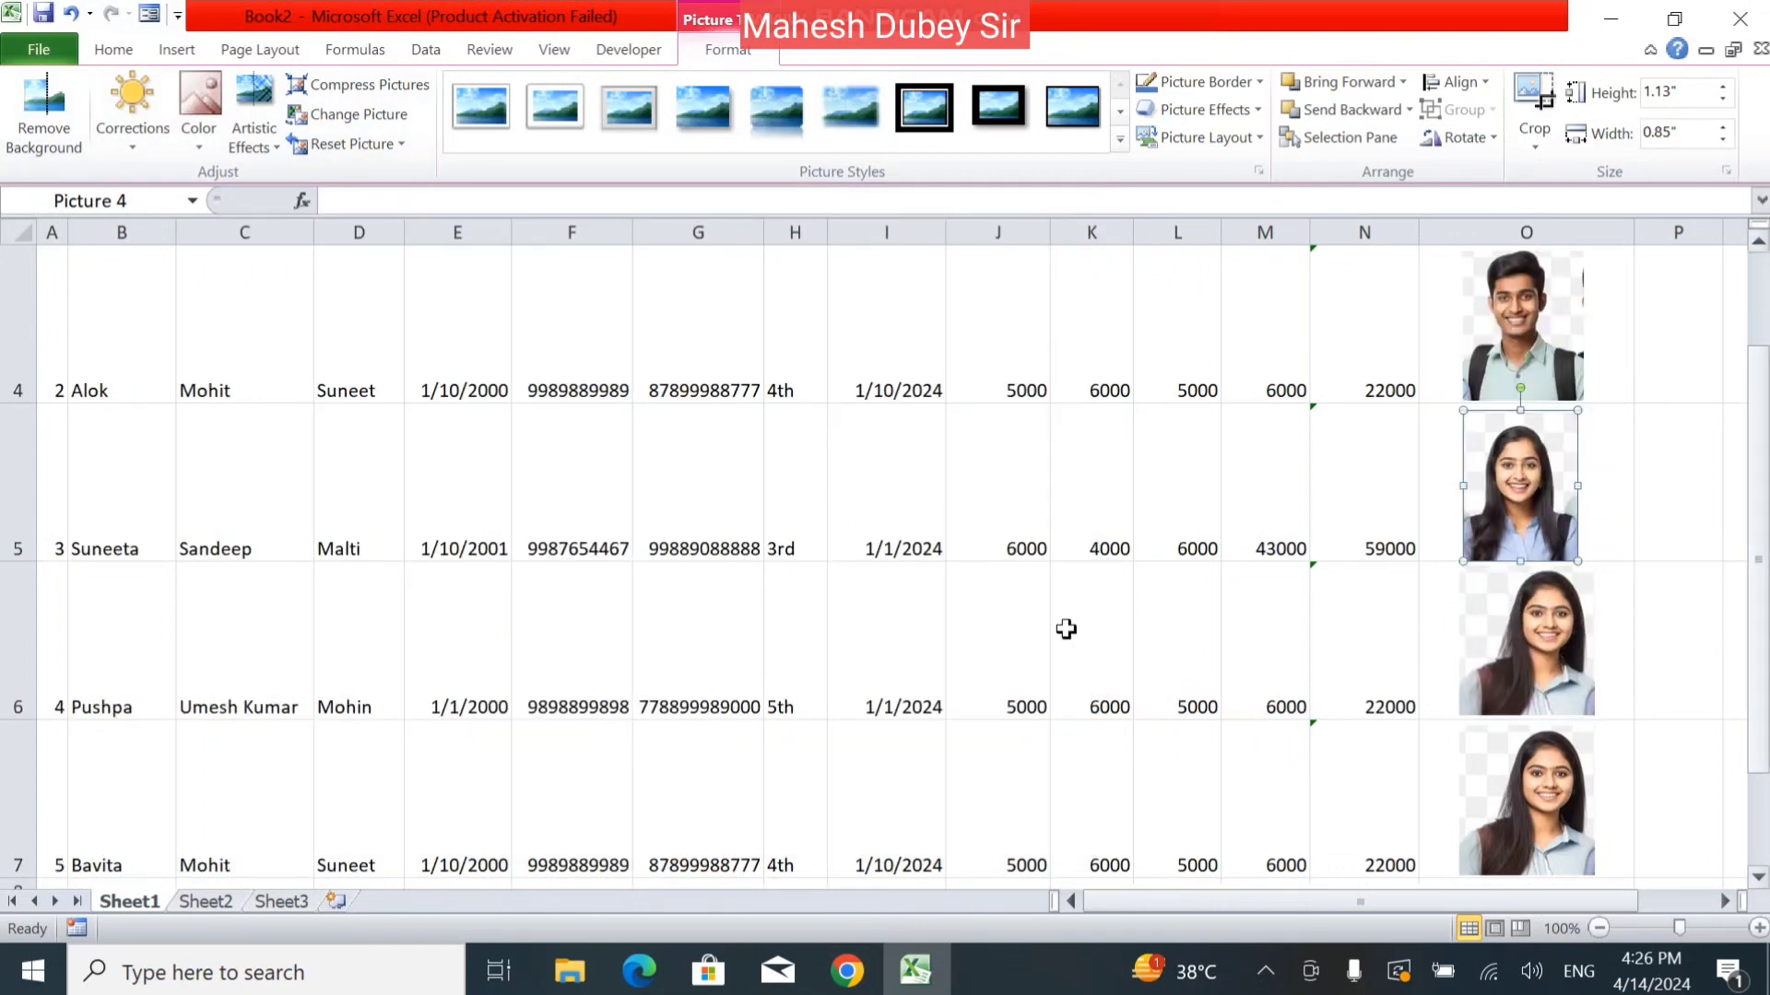
pyautogui.click(153, 703)
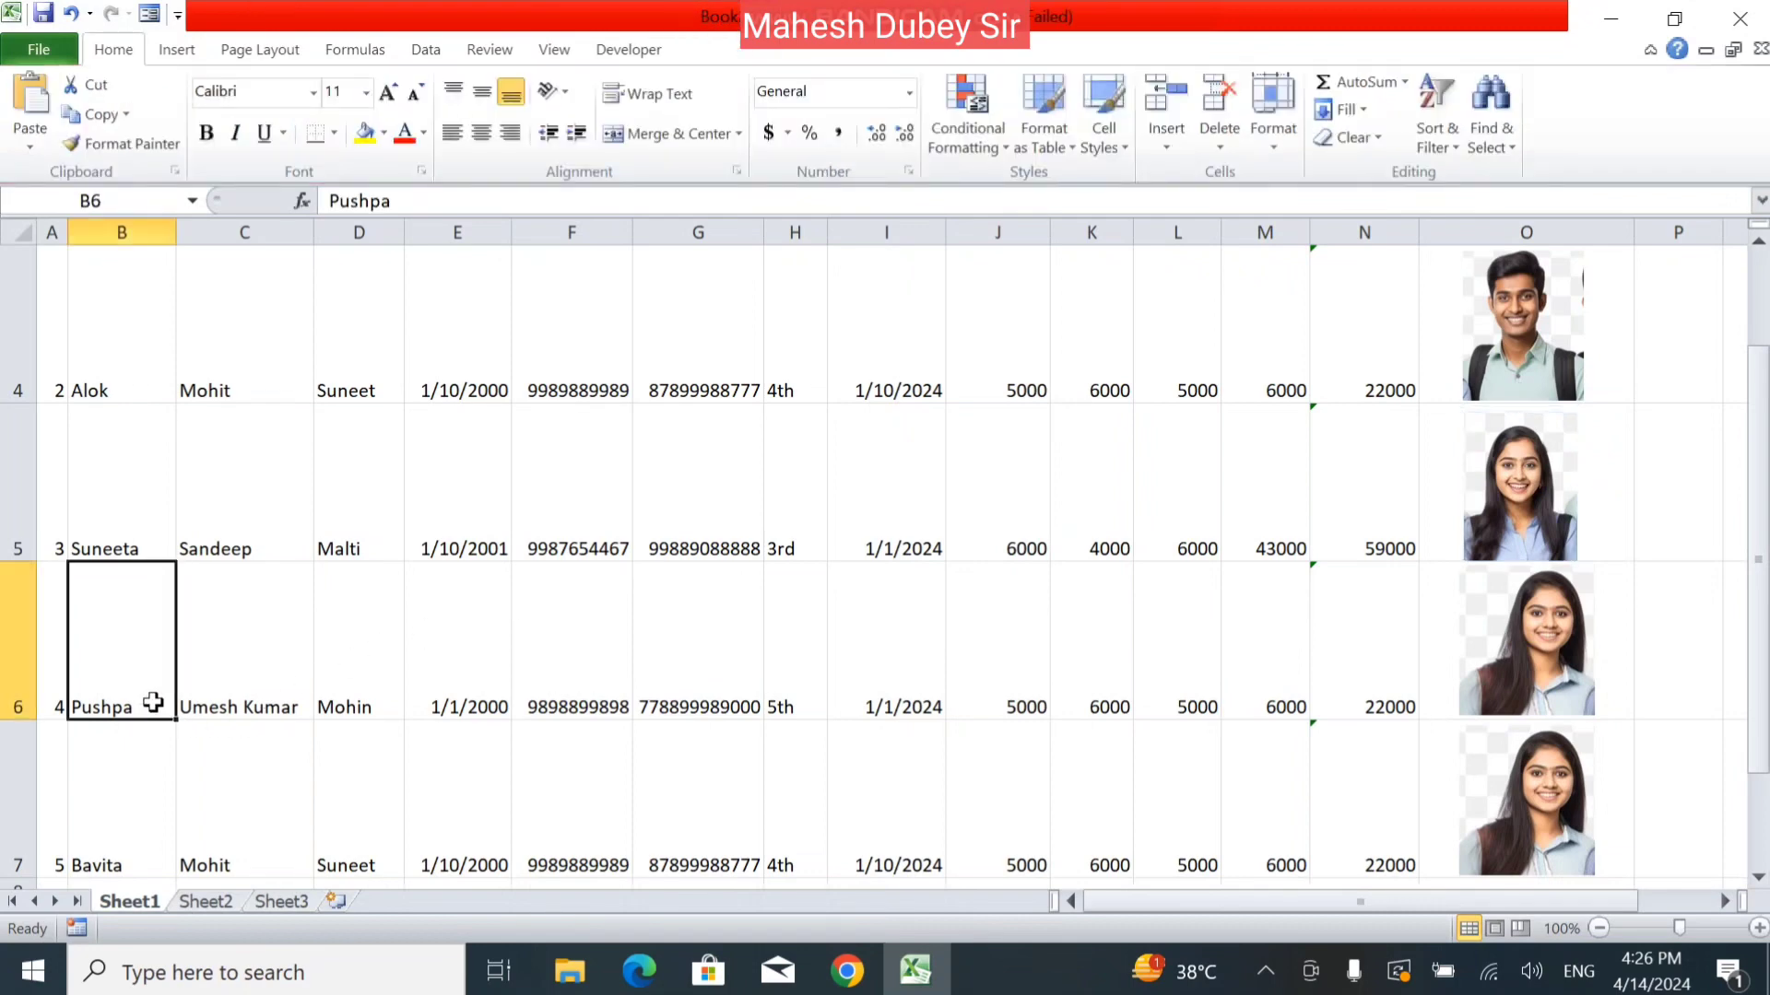
pyautogui.write('Sandeep')
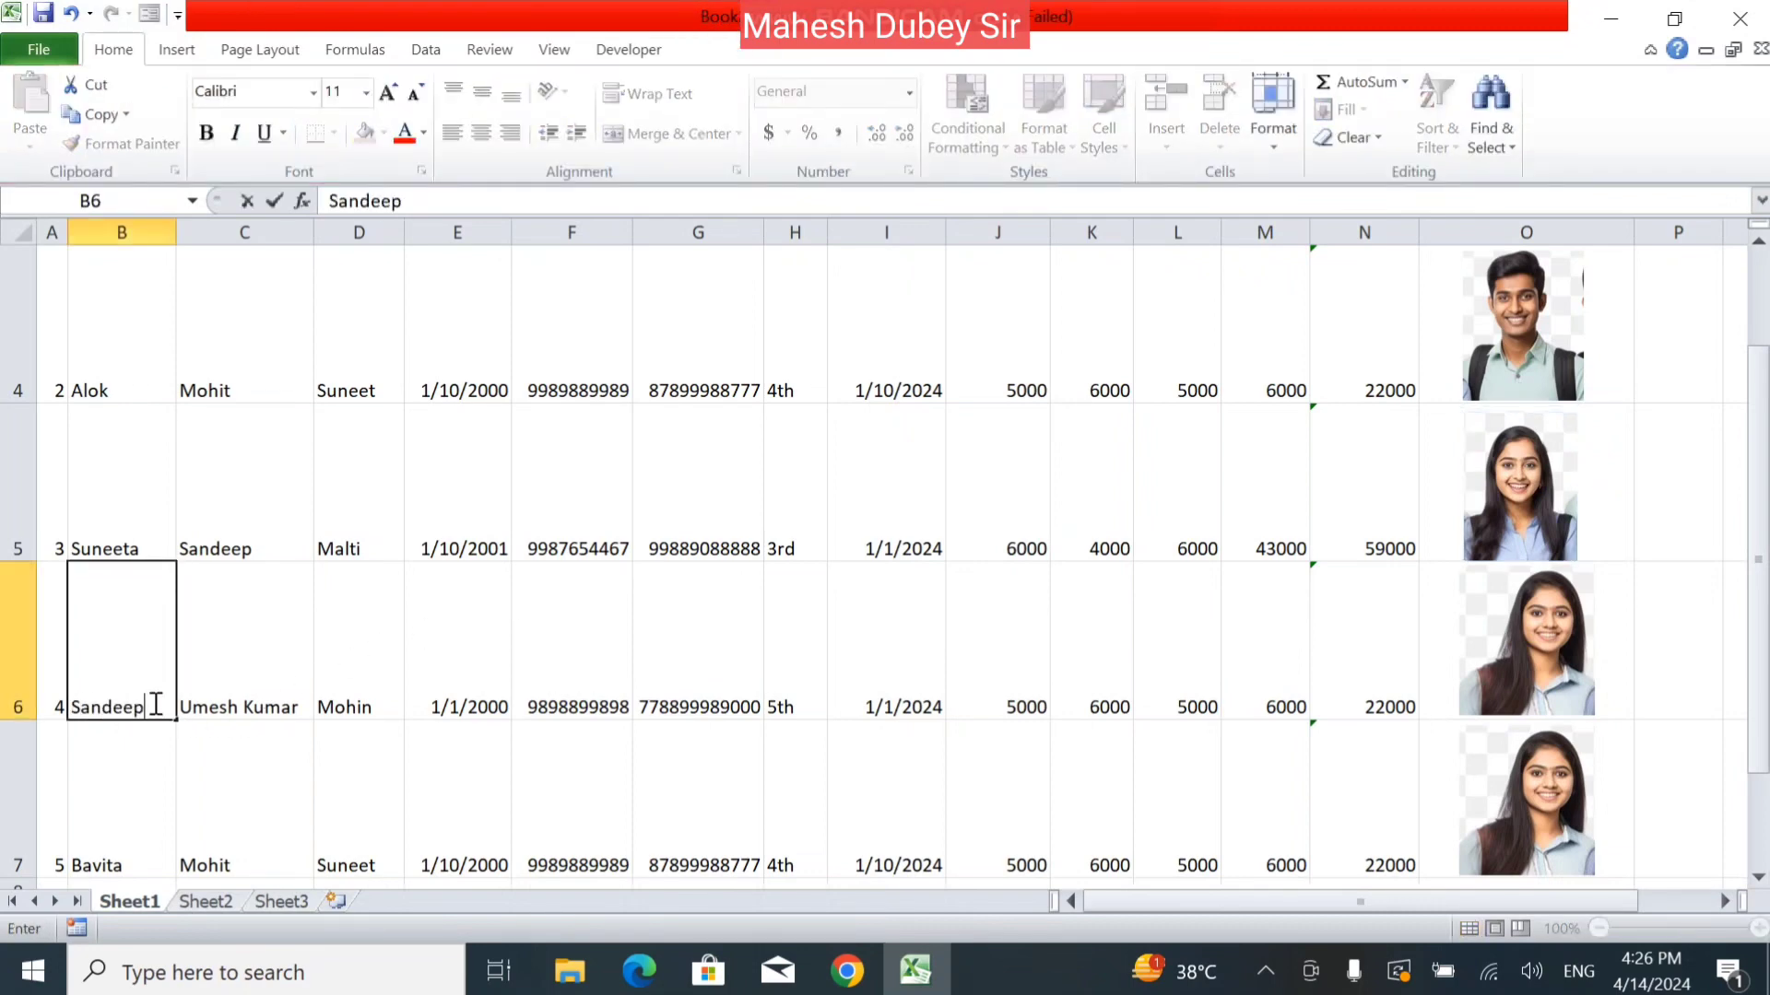
pyautogui.press('Return')
# Step: Change the row 6 photo to picture 4 from the Desktop
pyautogui.click(1520, 650)
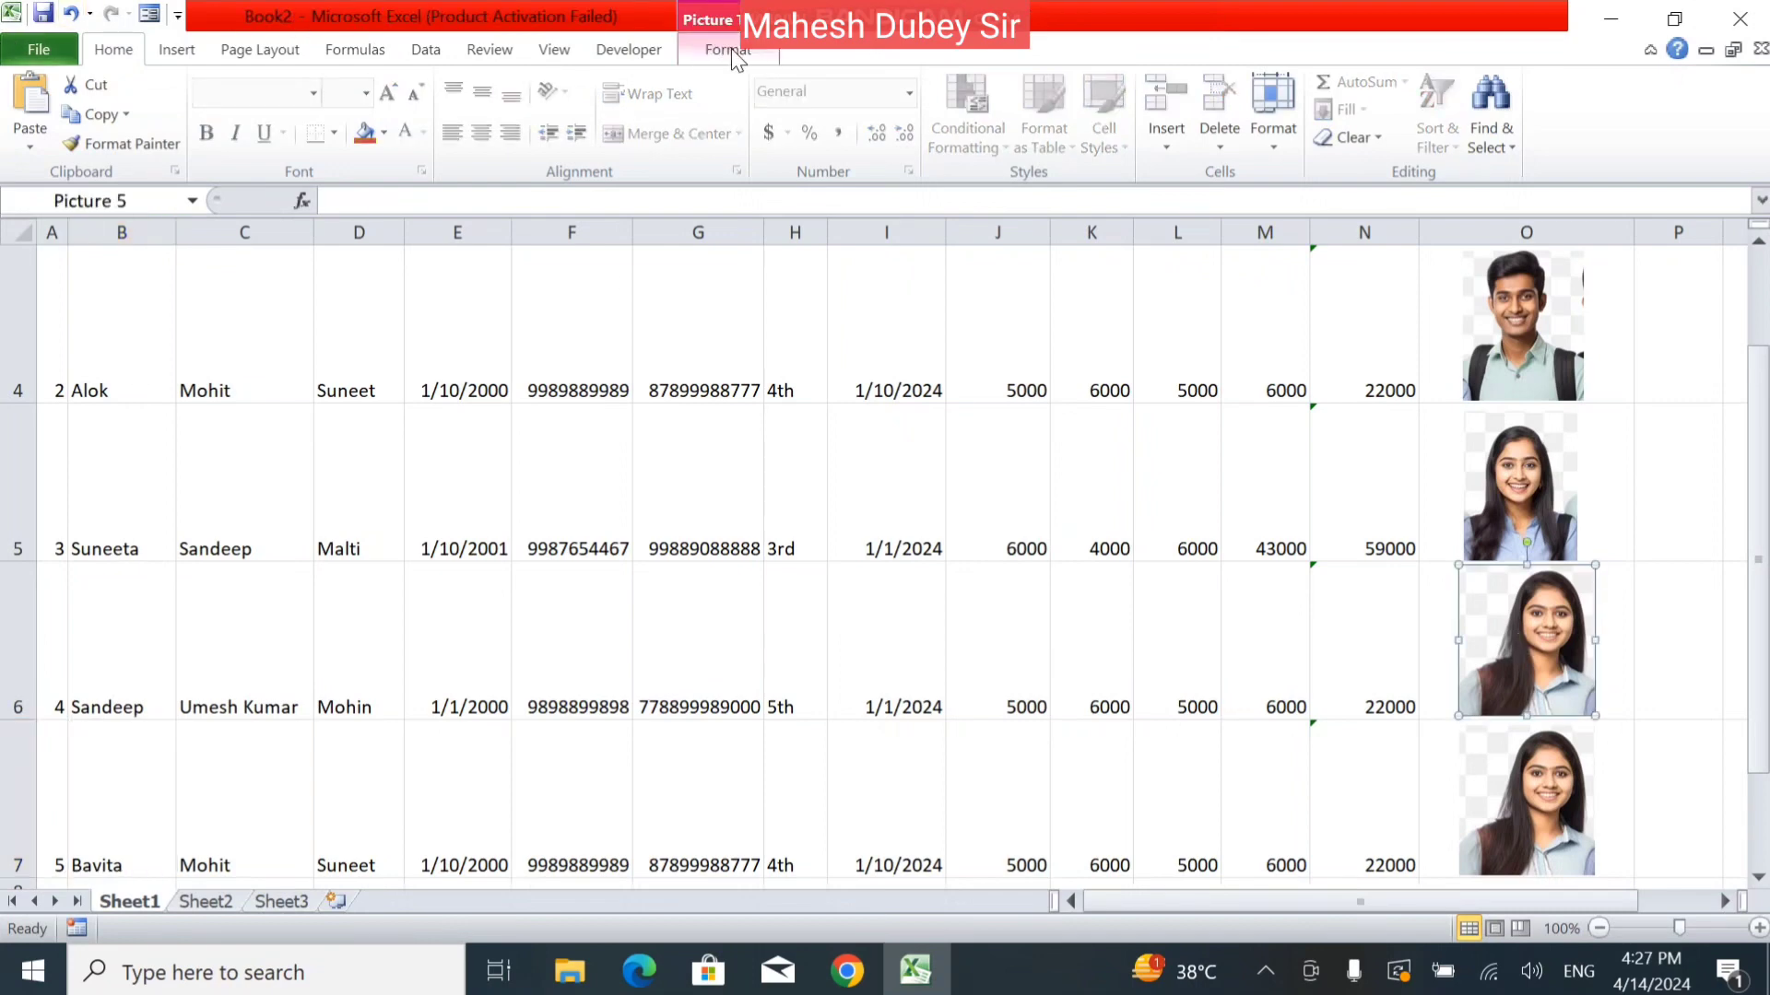
pyautogui.click(728, 51)
pyautogui.click(350, 112)
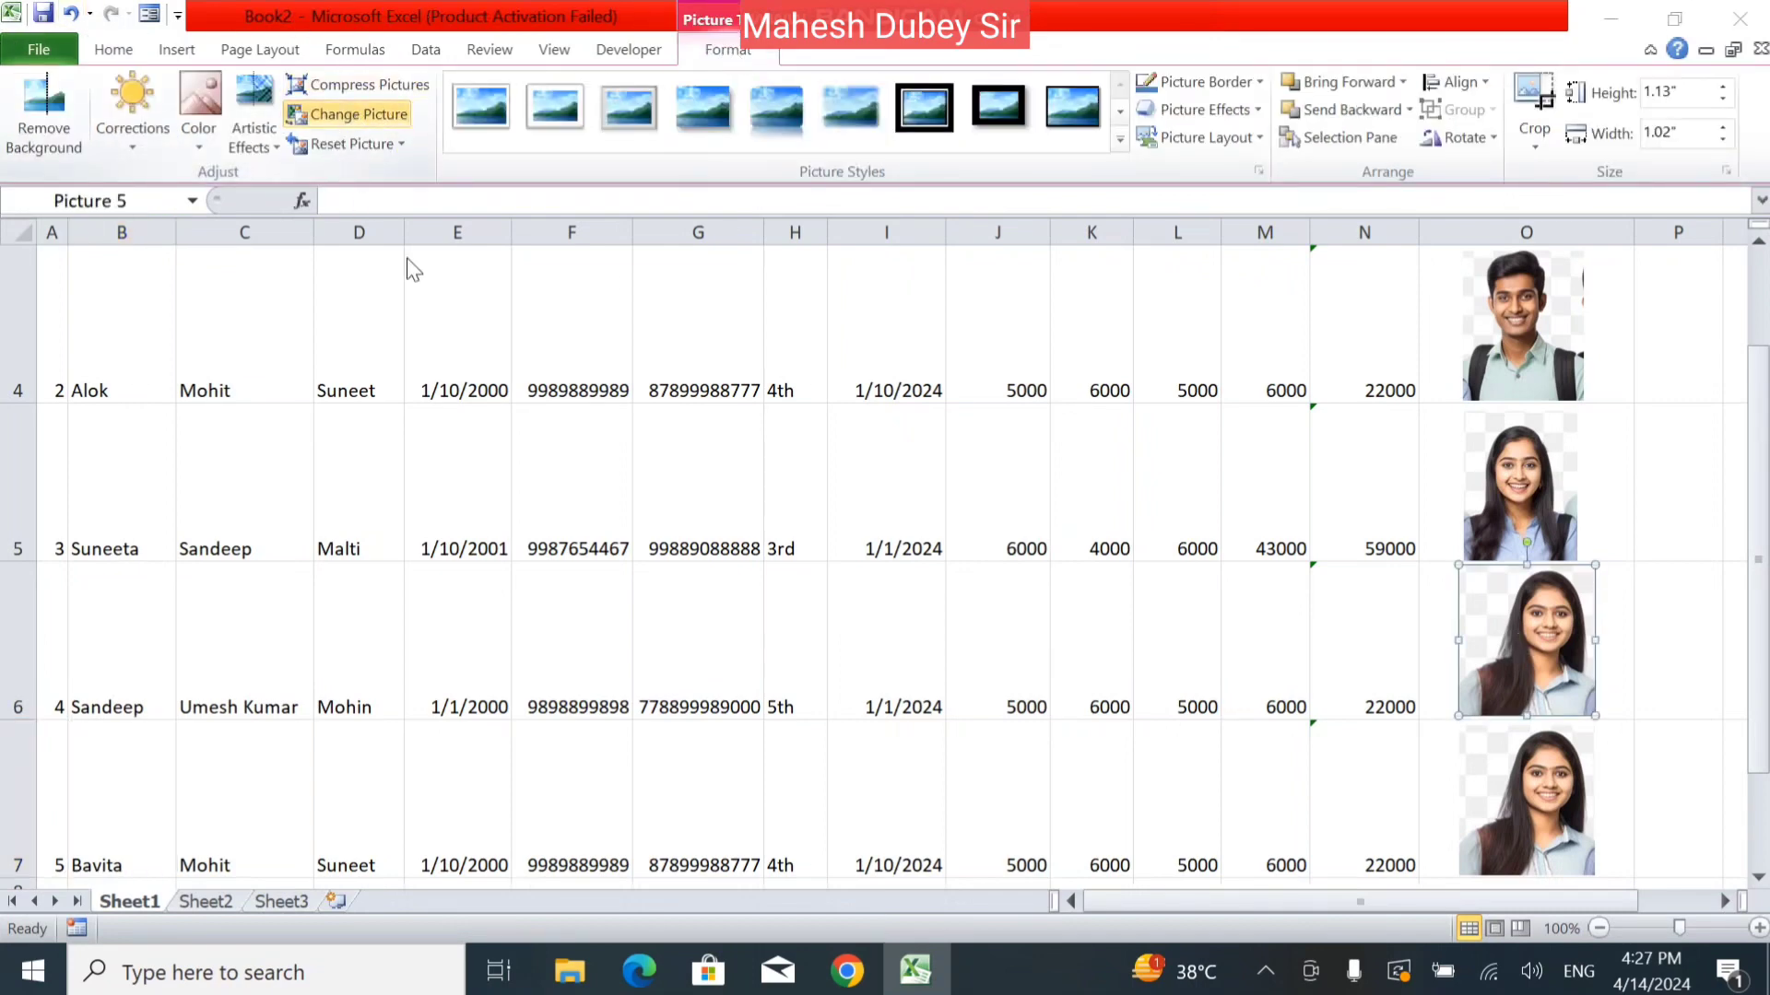
pyautogui.doubleClick(1014, 424)
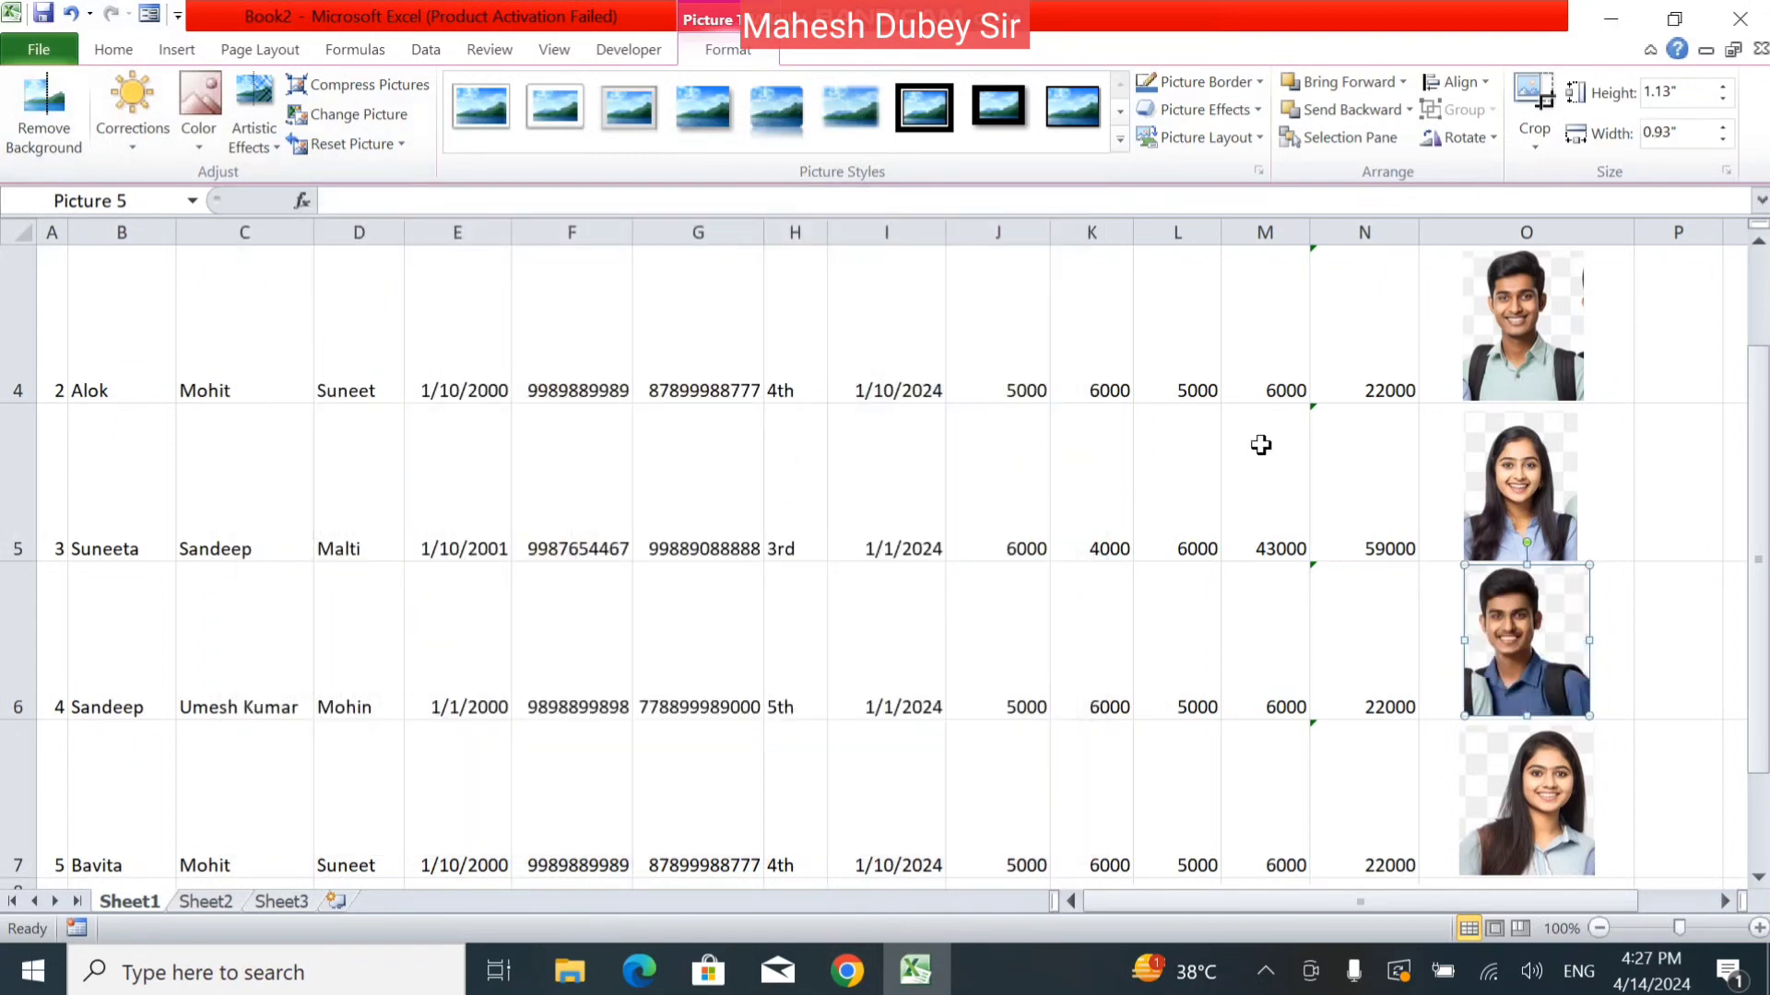
# Step: Change the row 7 photo to picture 5 from the Desktop
pyautogui.moveTo(1760, 512); pyautogui.dragTo(1760, 581)
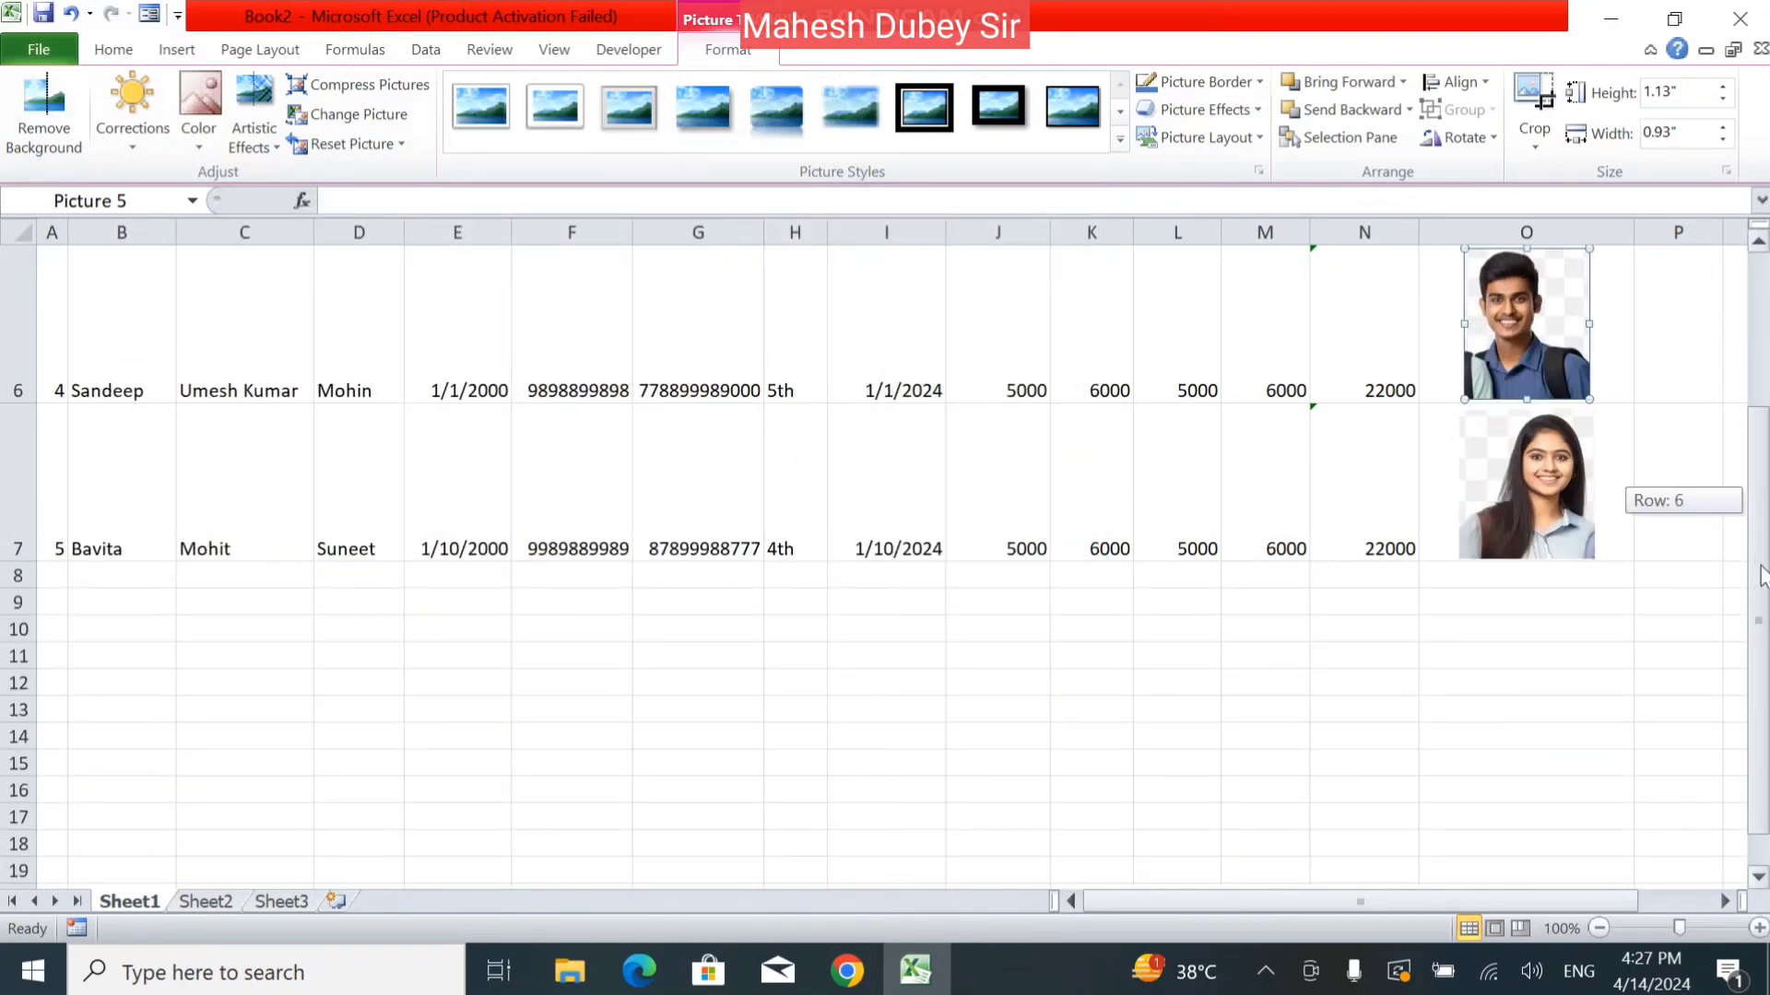
pyautogui.click(1558, 461)
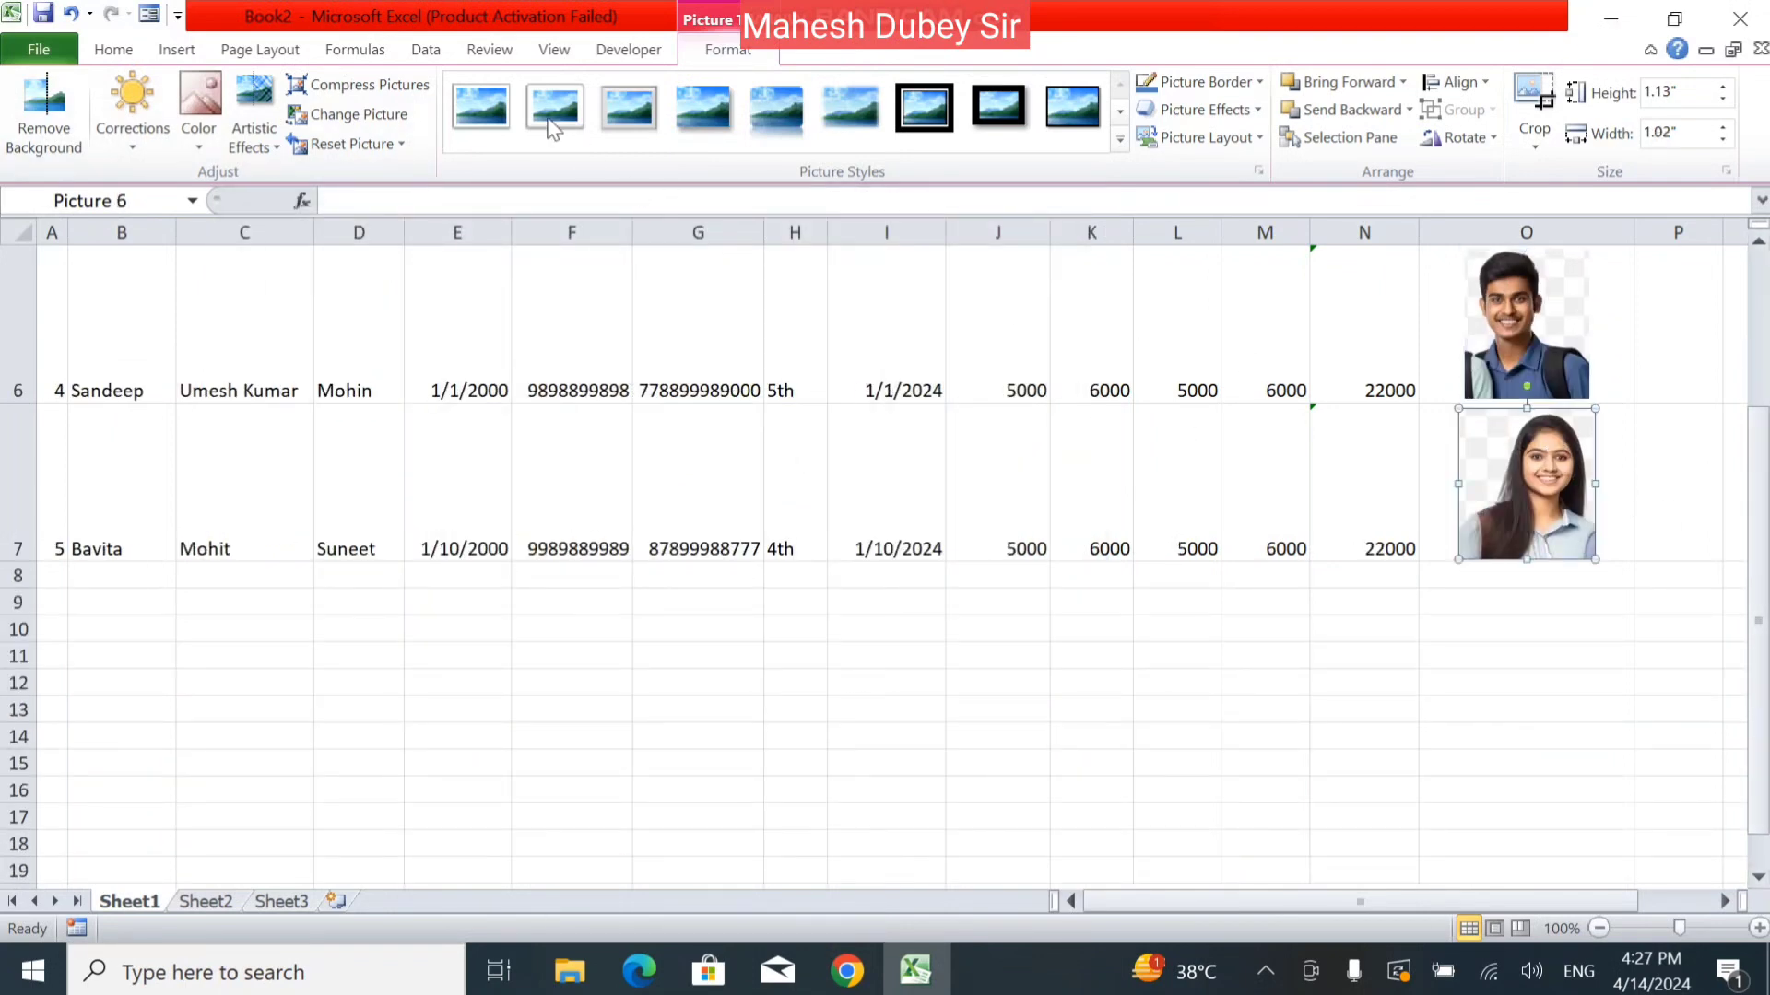
pyautogui.click(351, 115)
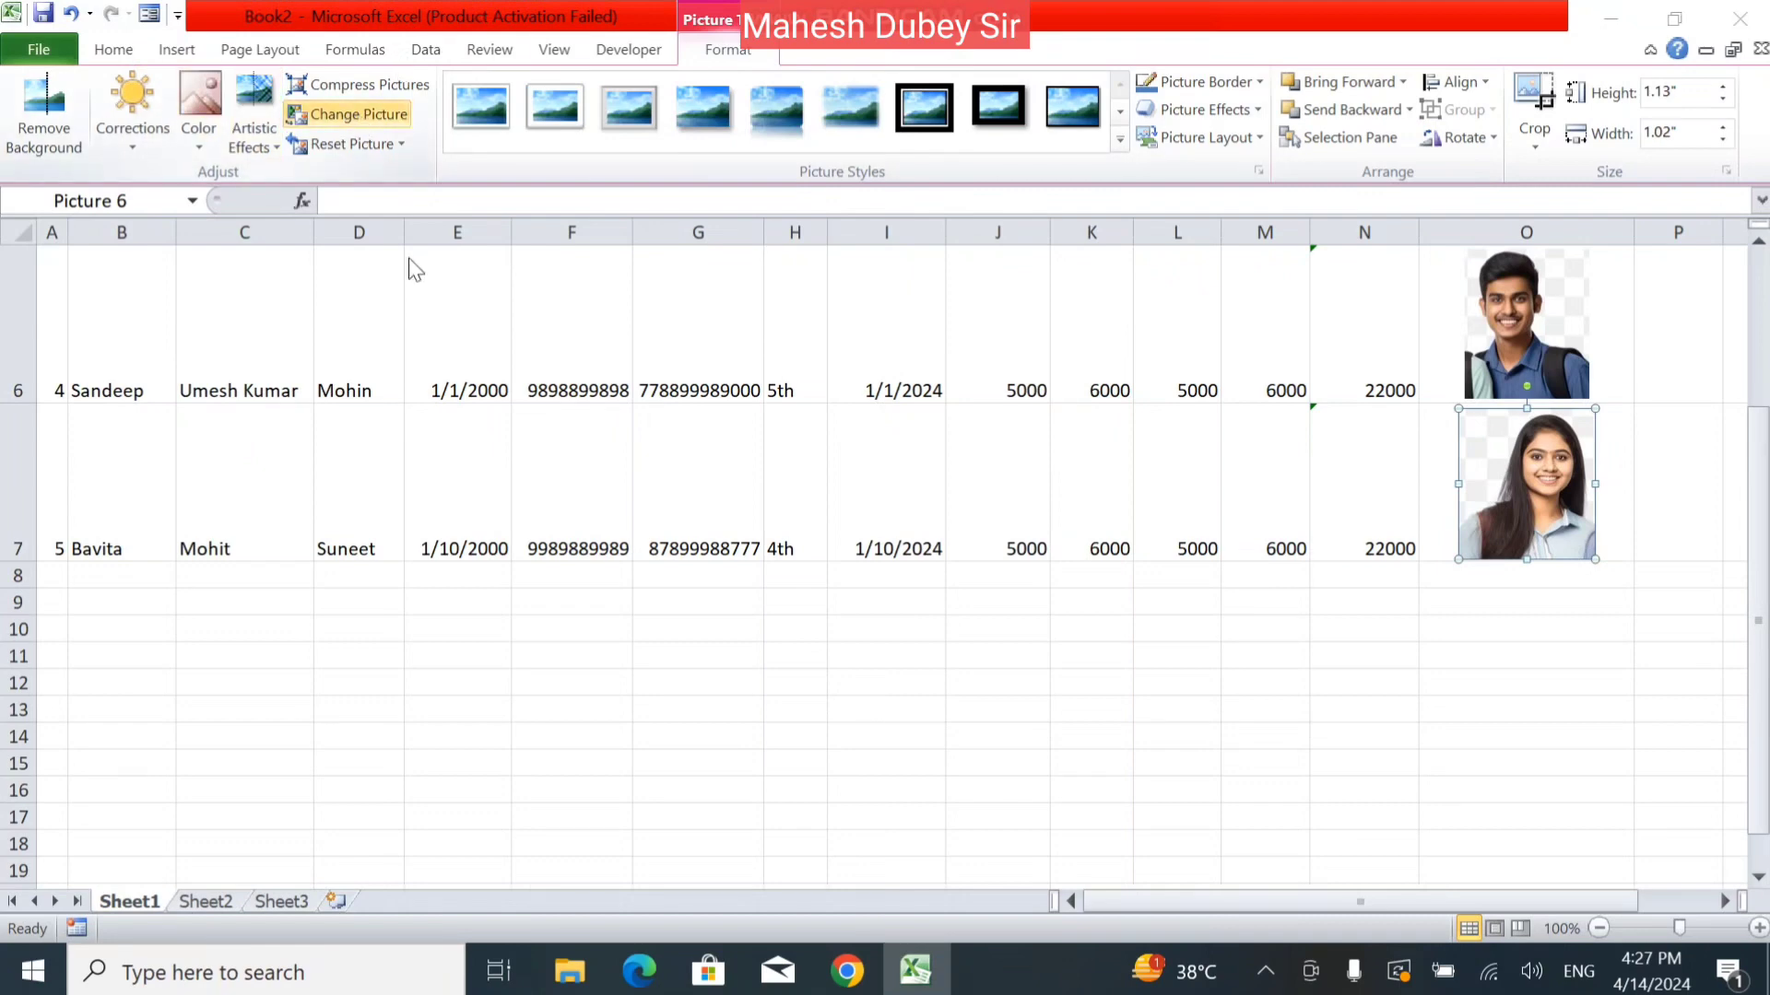
pyautogui.doubleClick(553, 572)
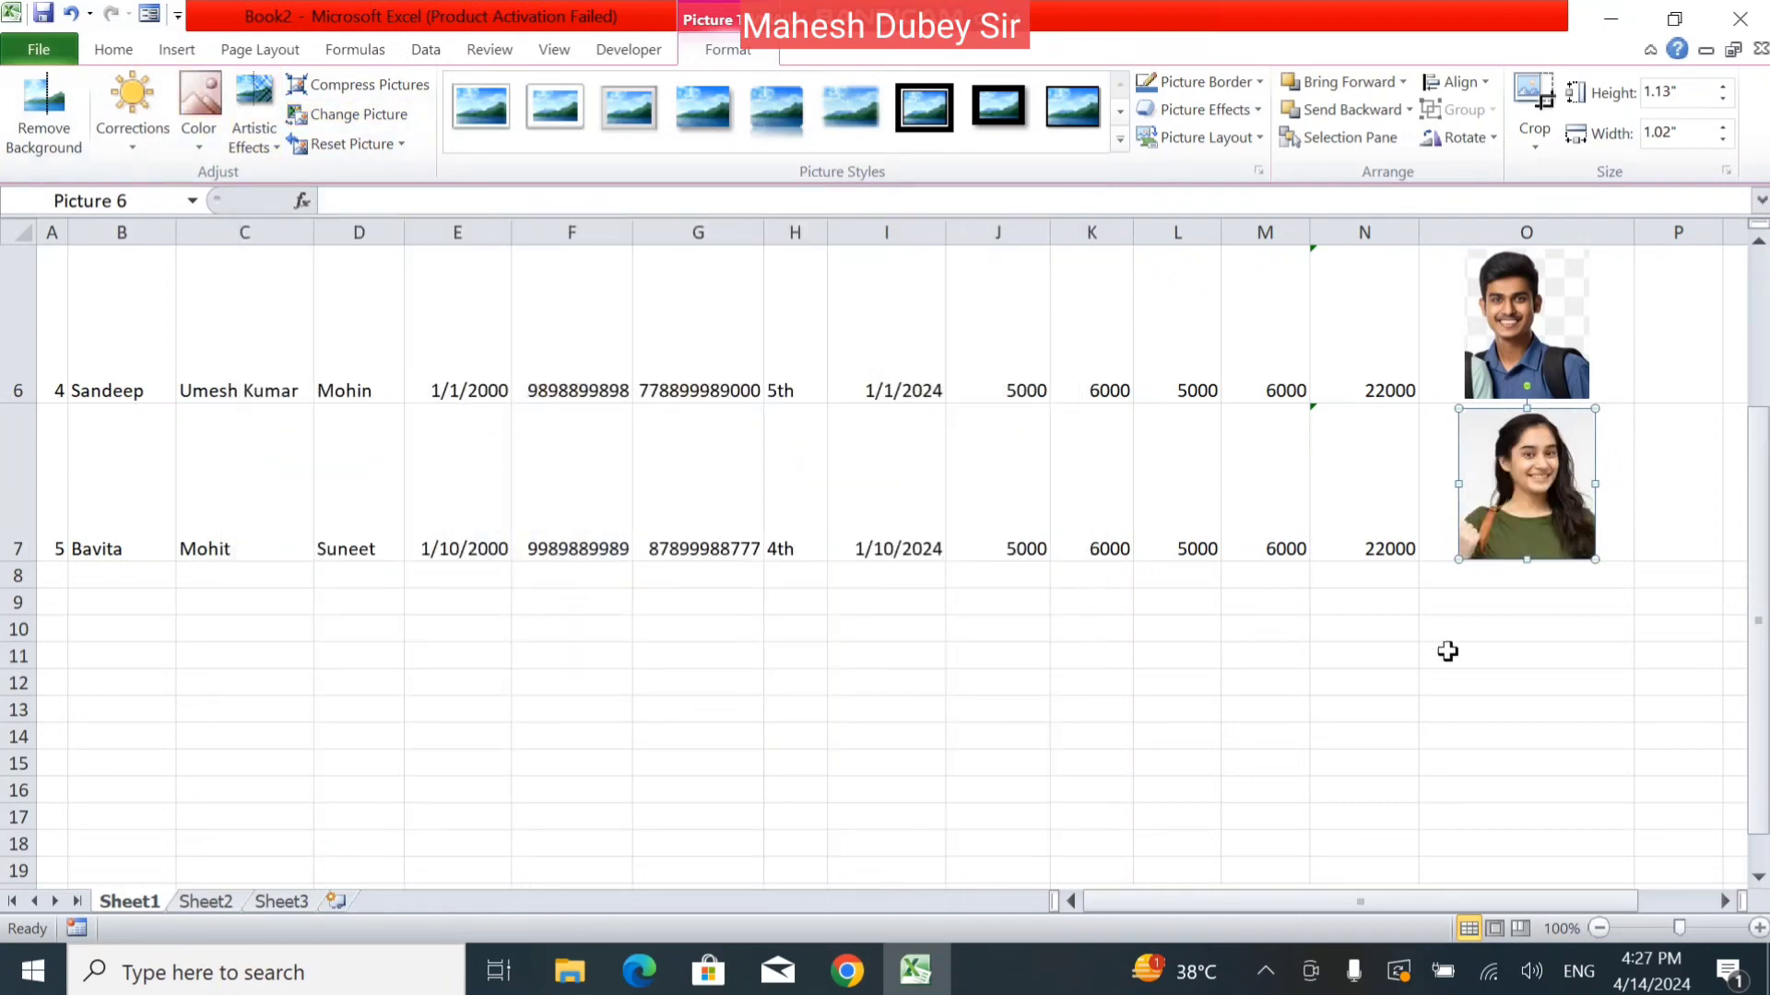
# Step: Center the contents of the student rows horizontally across the range A3:O8
pyautogui.moveTo(1758, 671); pyautogui.dragTo(1761, 546)
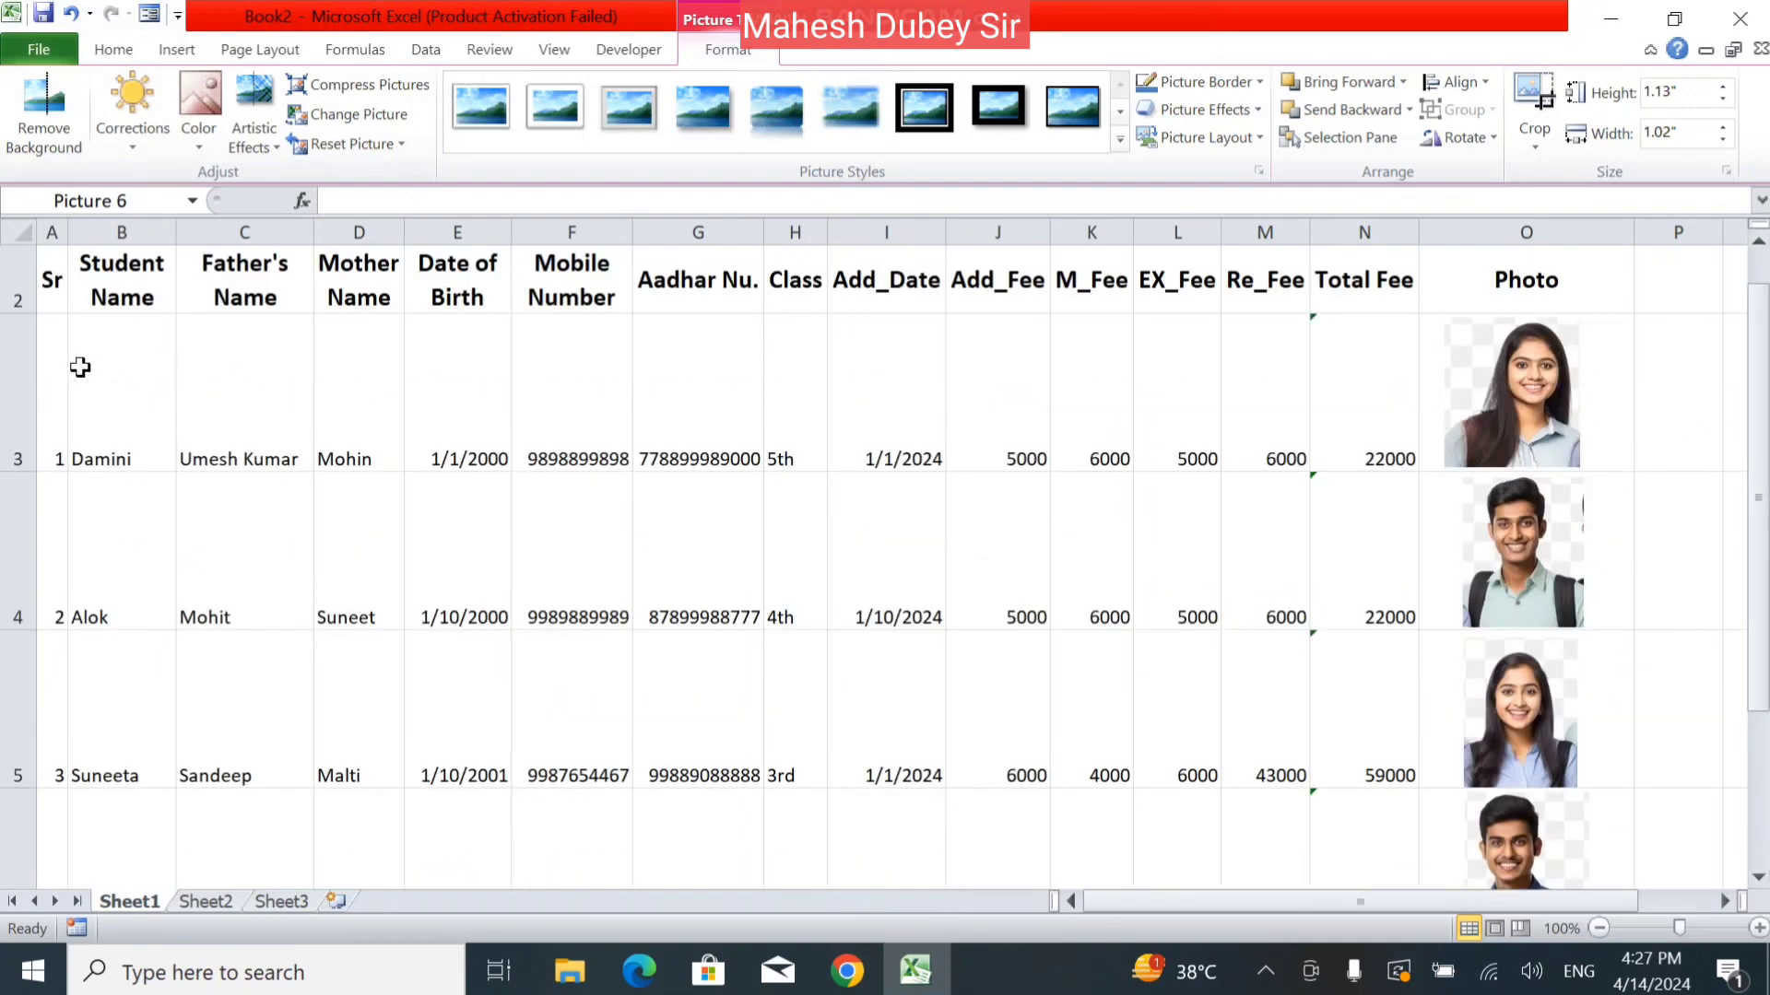
pyautogui.moveTo(54, 358); pyautogui.dragTo(1567, 737)
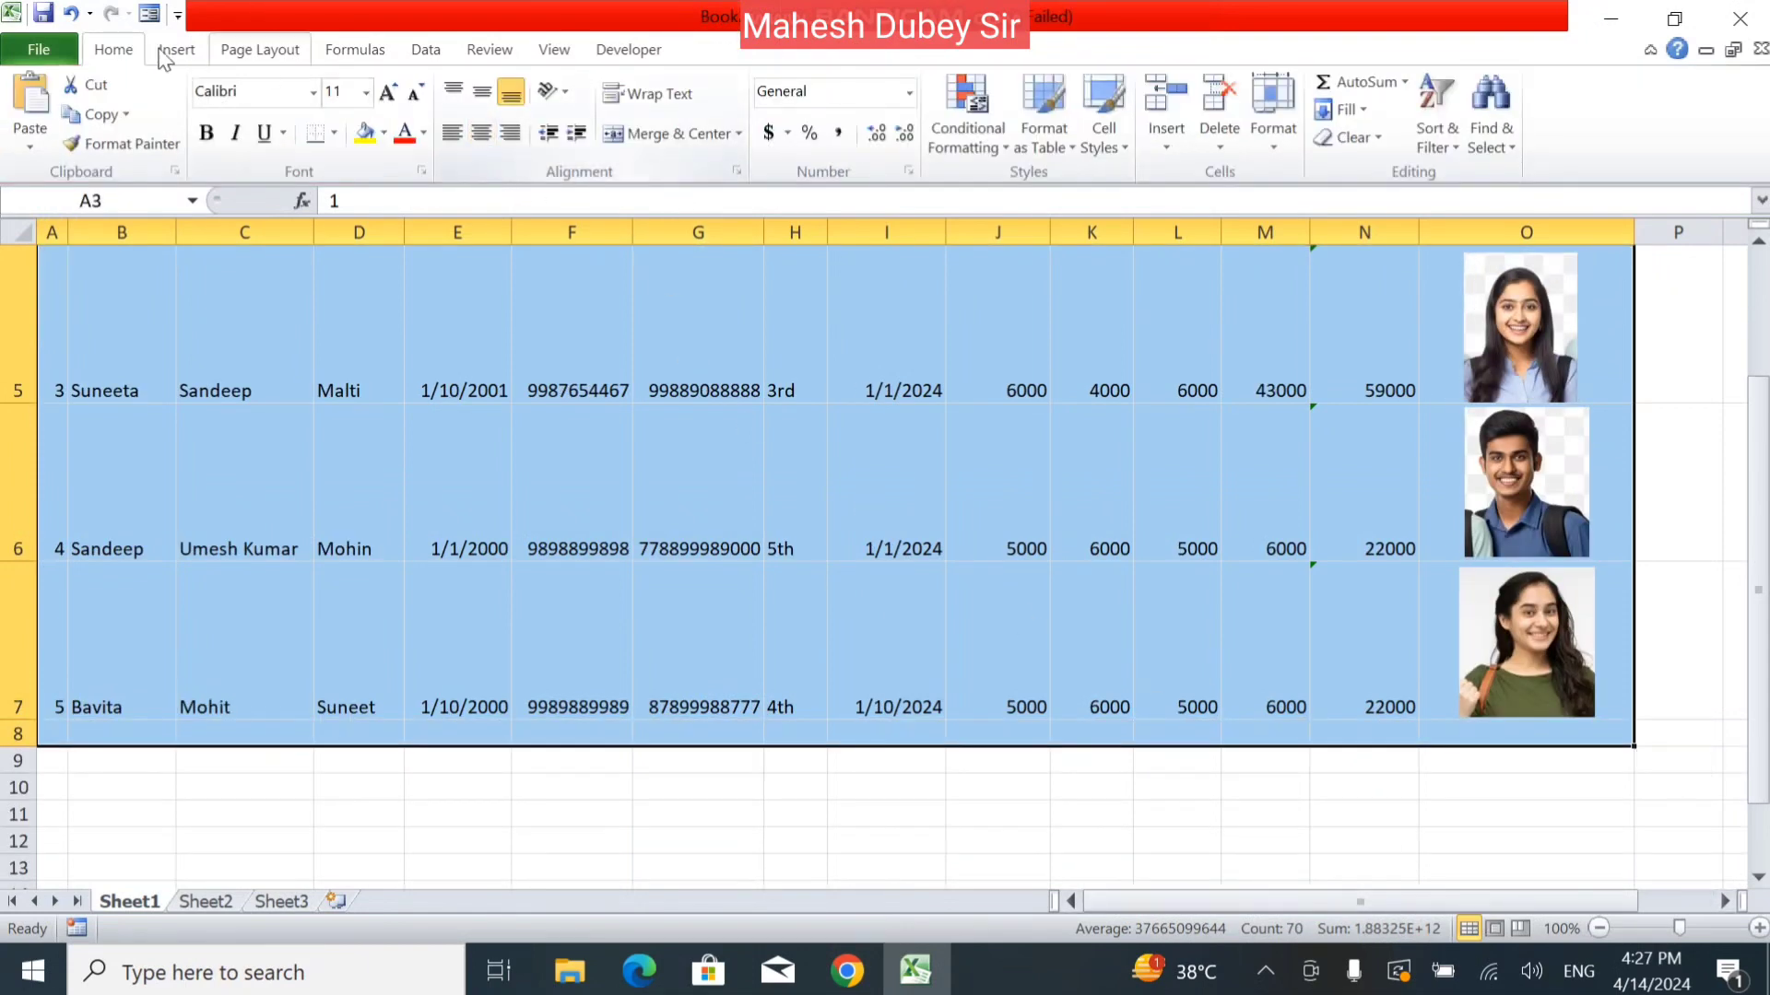
pyautogui.click(481, 136)
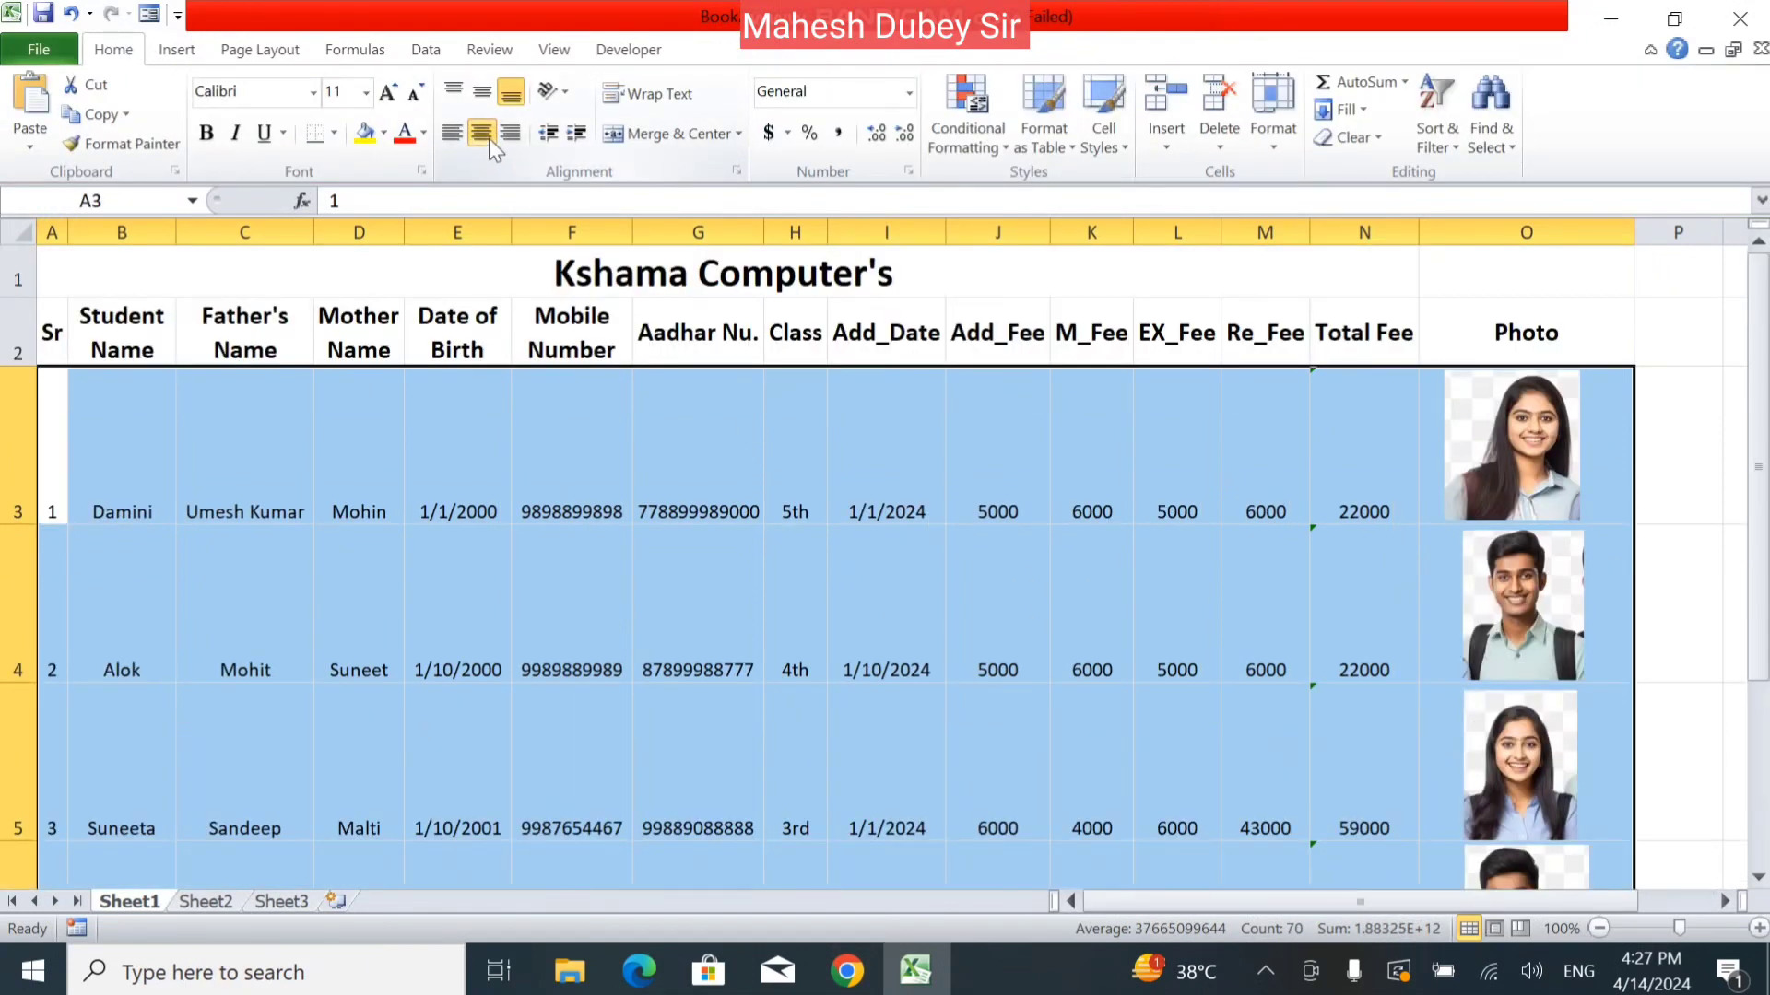
# Step: Middle-align the student rows A3:O8 vertically and left-align the entries in the Student, Father's and Mother Name columns
pyautogui.click(482, 94)
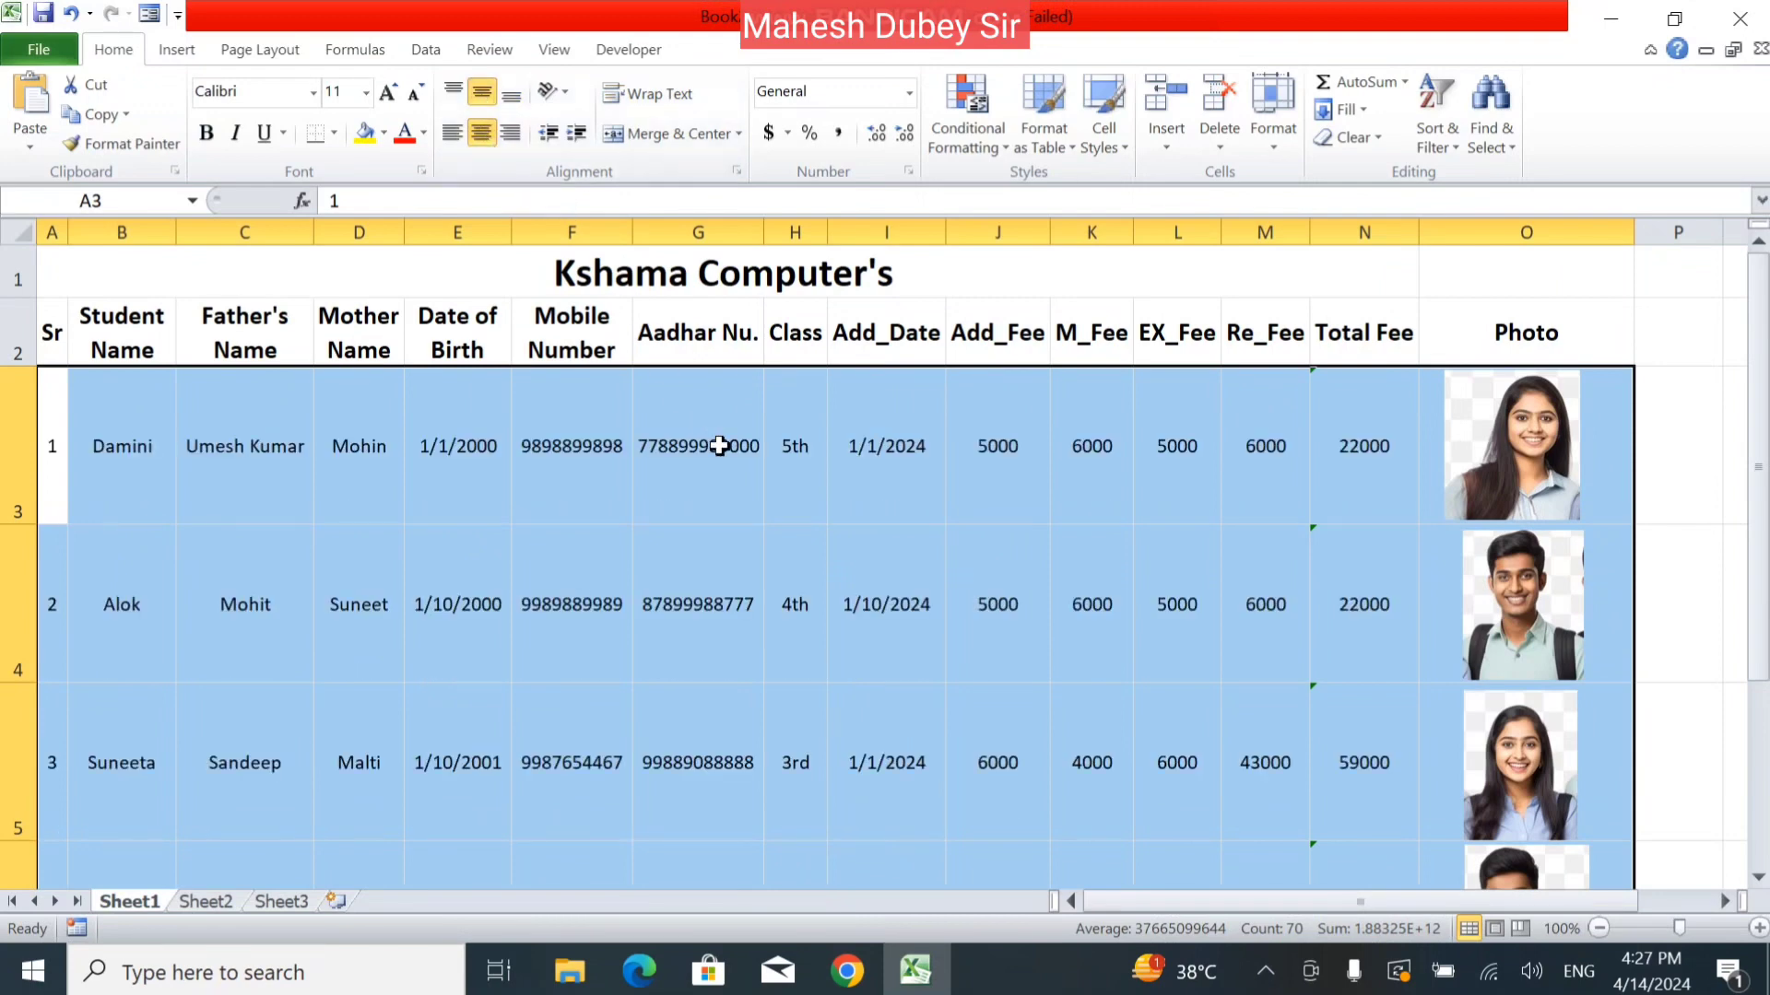
pyautogui.click(927, 599)
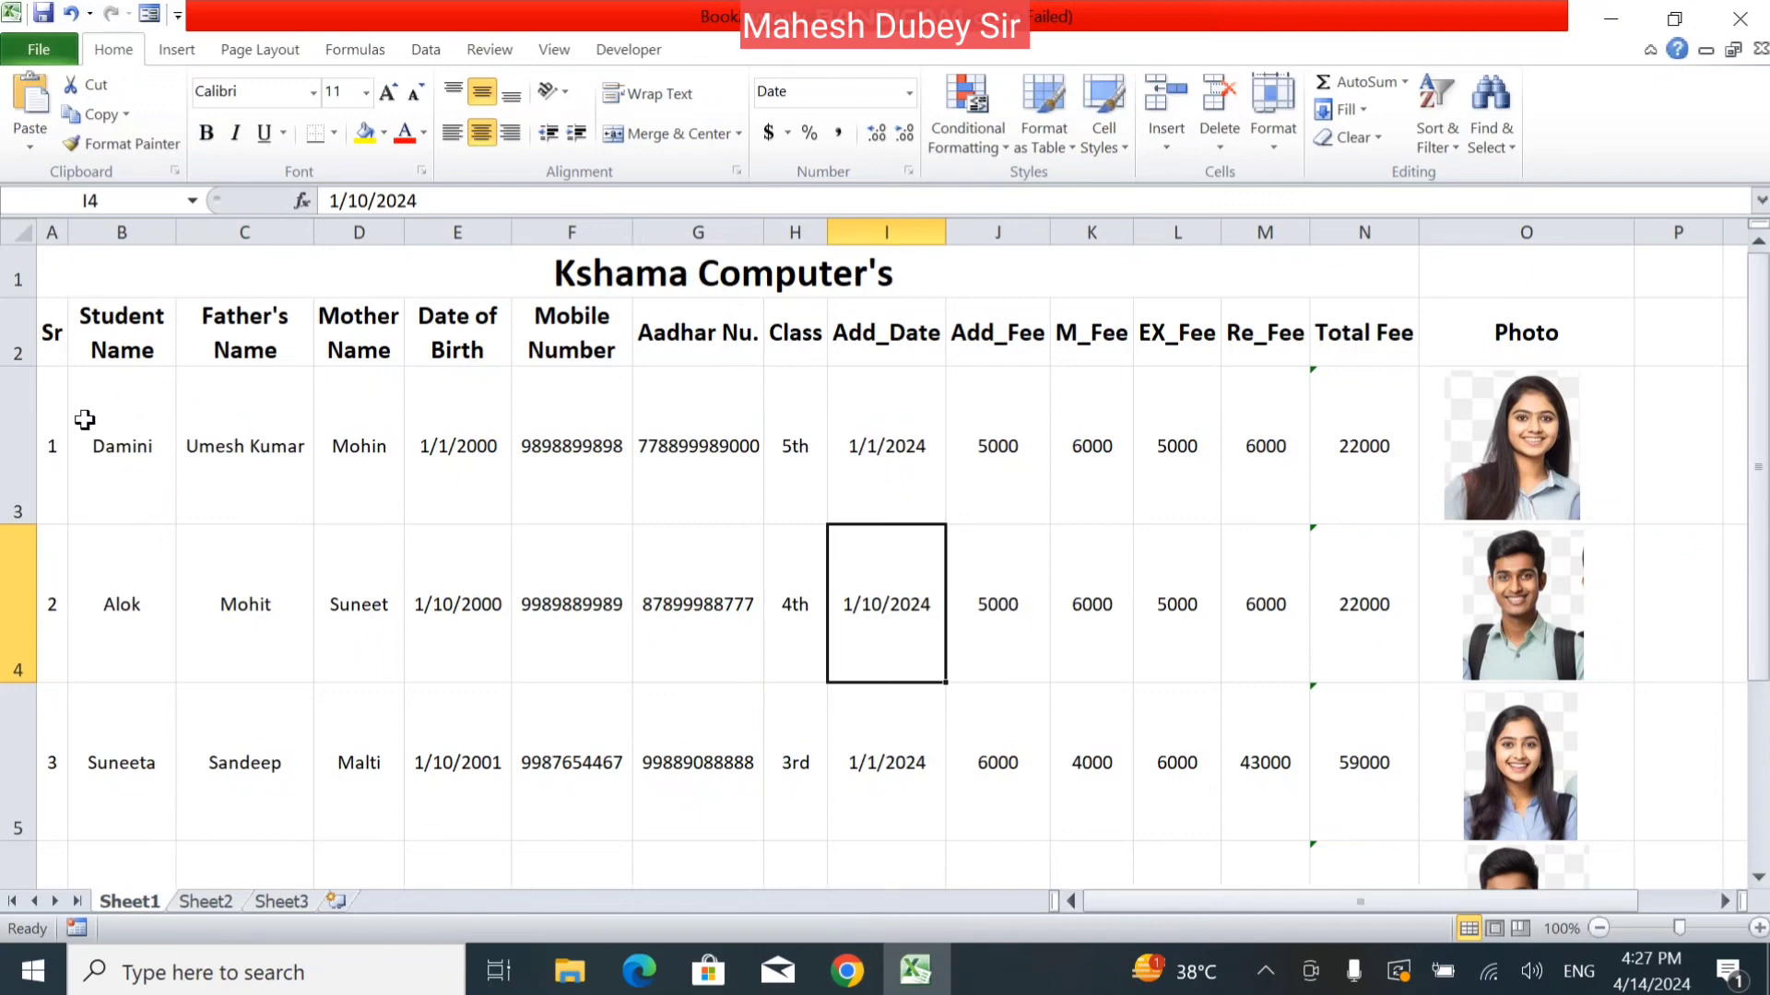
pyautogui.moveTo(83, 420); pyautogui.dragTo(318, 885)
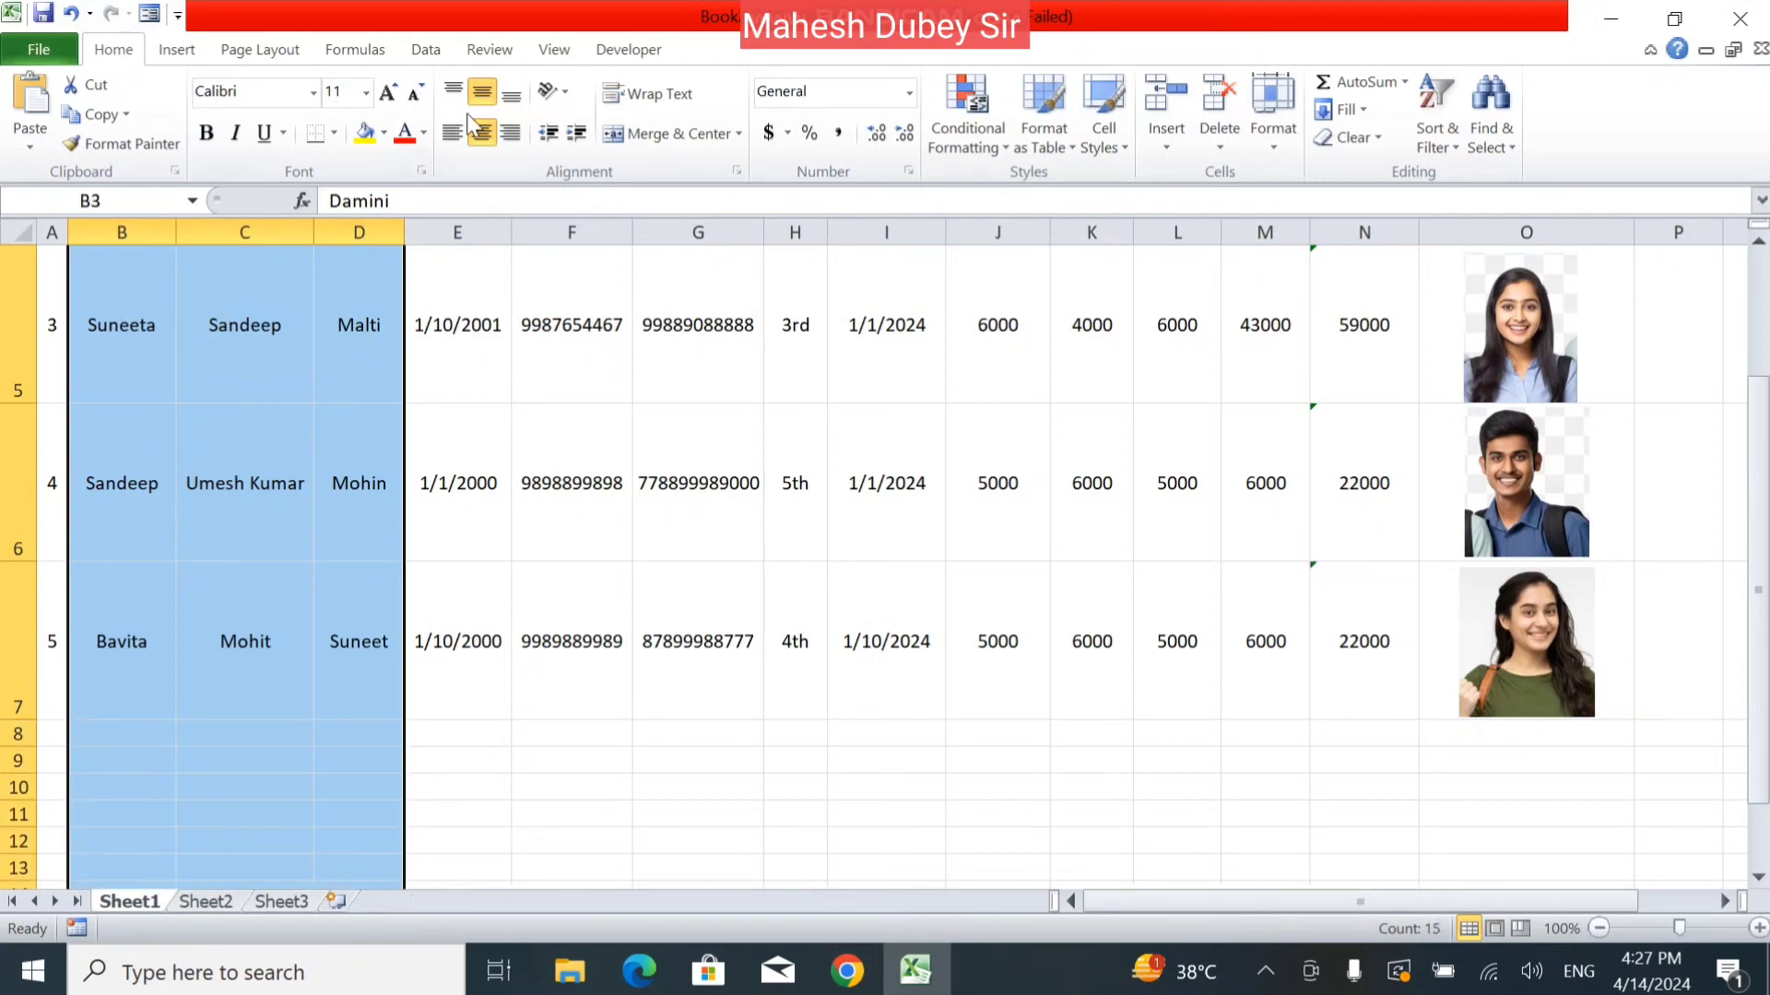
pyautogui.click(450, 136)
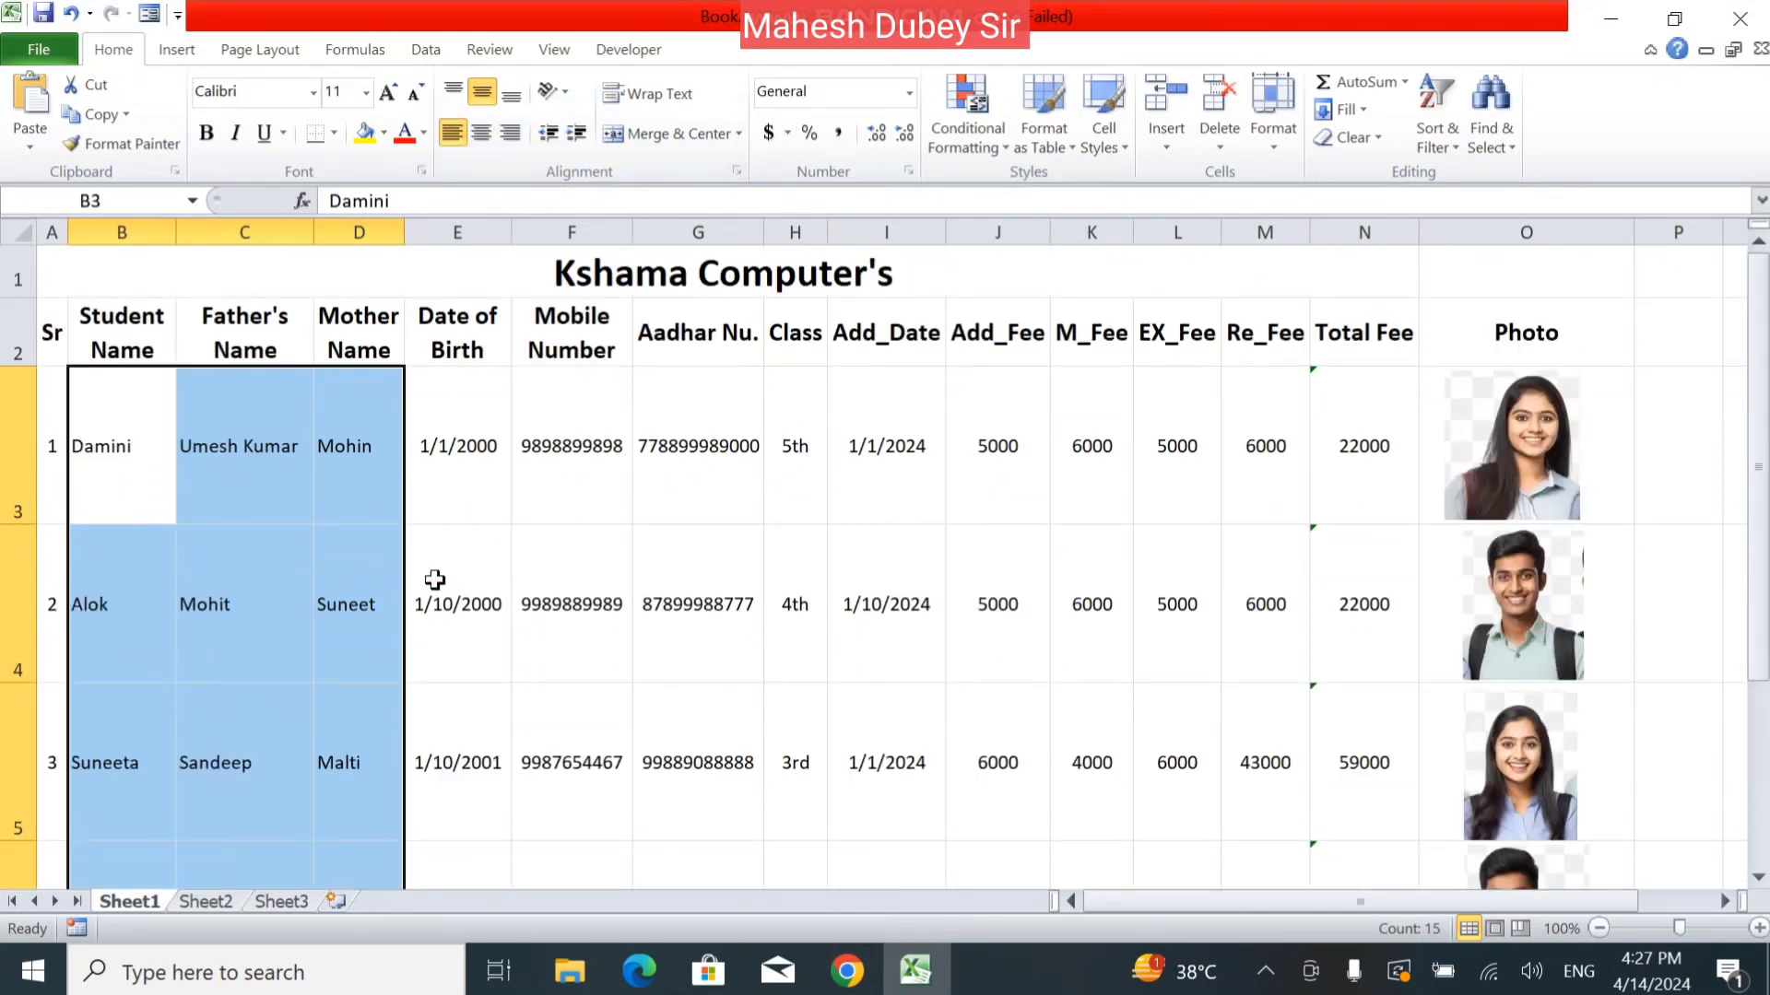
pyautogui.click(742, 563)
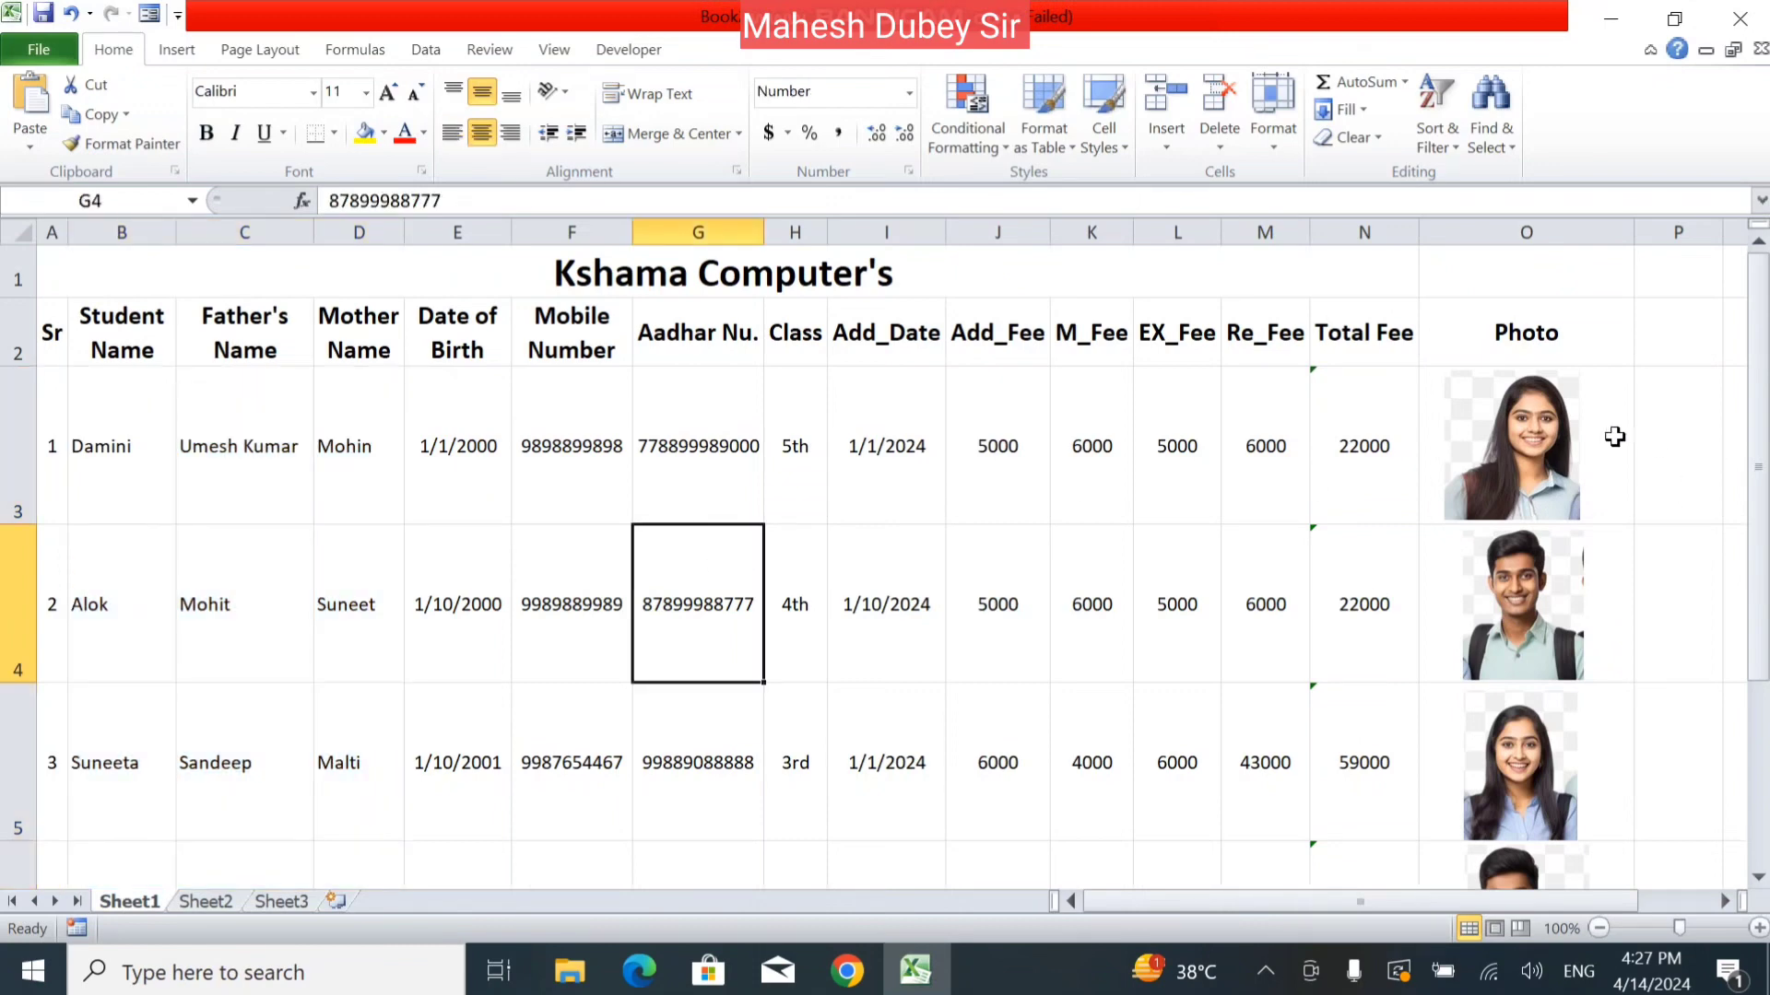
pyautogui.click(99, 770)
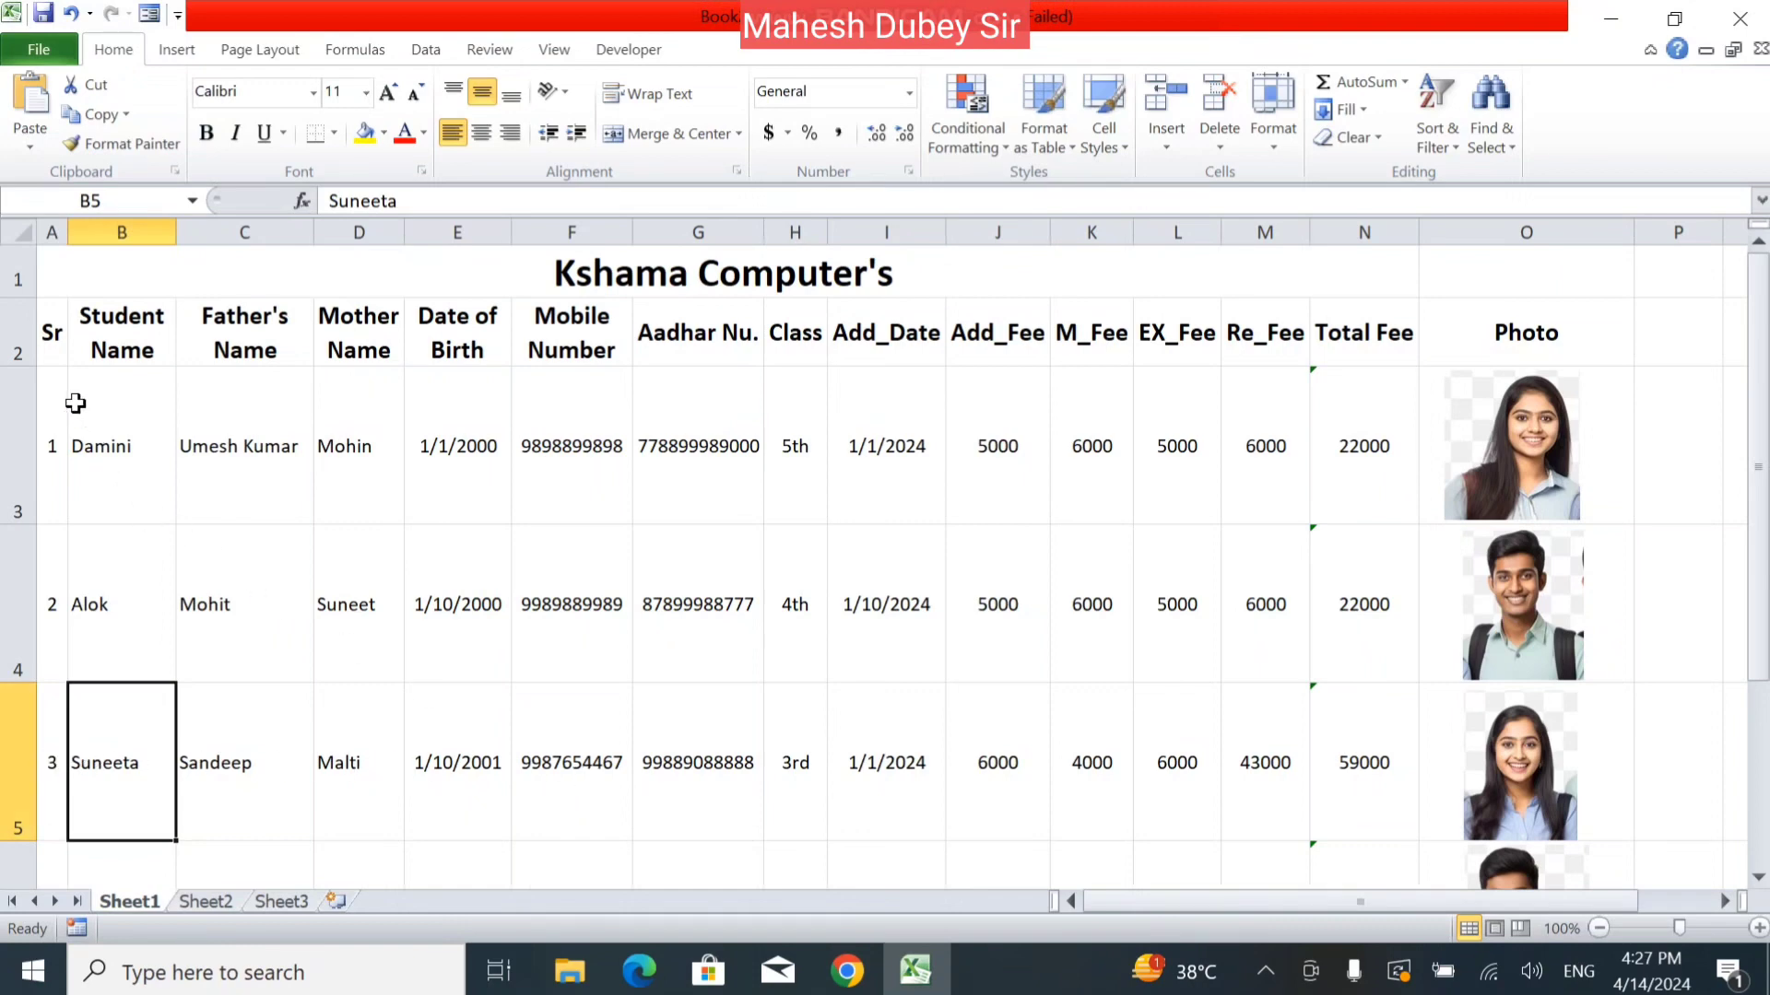
# Step: Add filters to the header row across A2:O2, from Sr to Photo
pyautogui.moveTo(49, 327); pyautogui.dragTo(1501, 329)
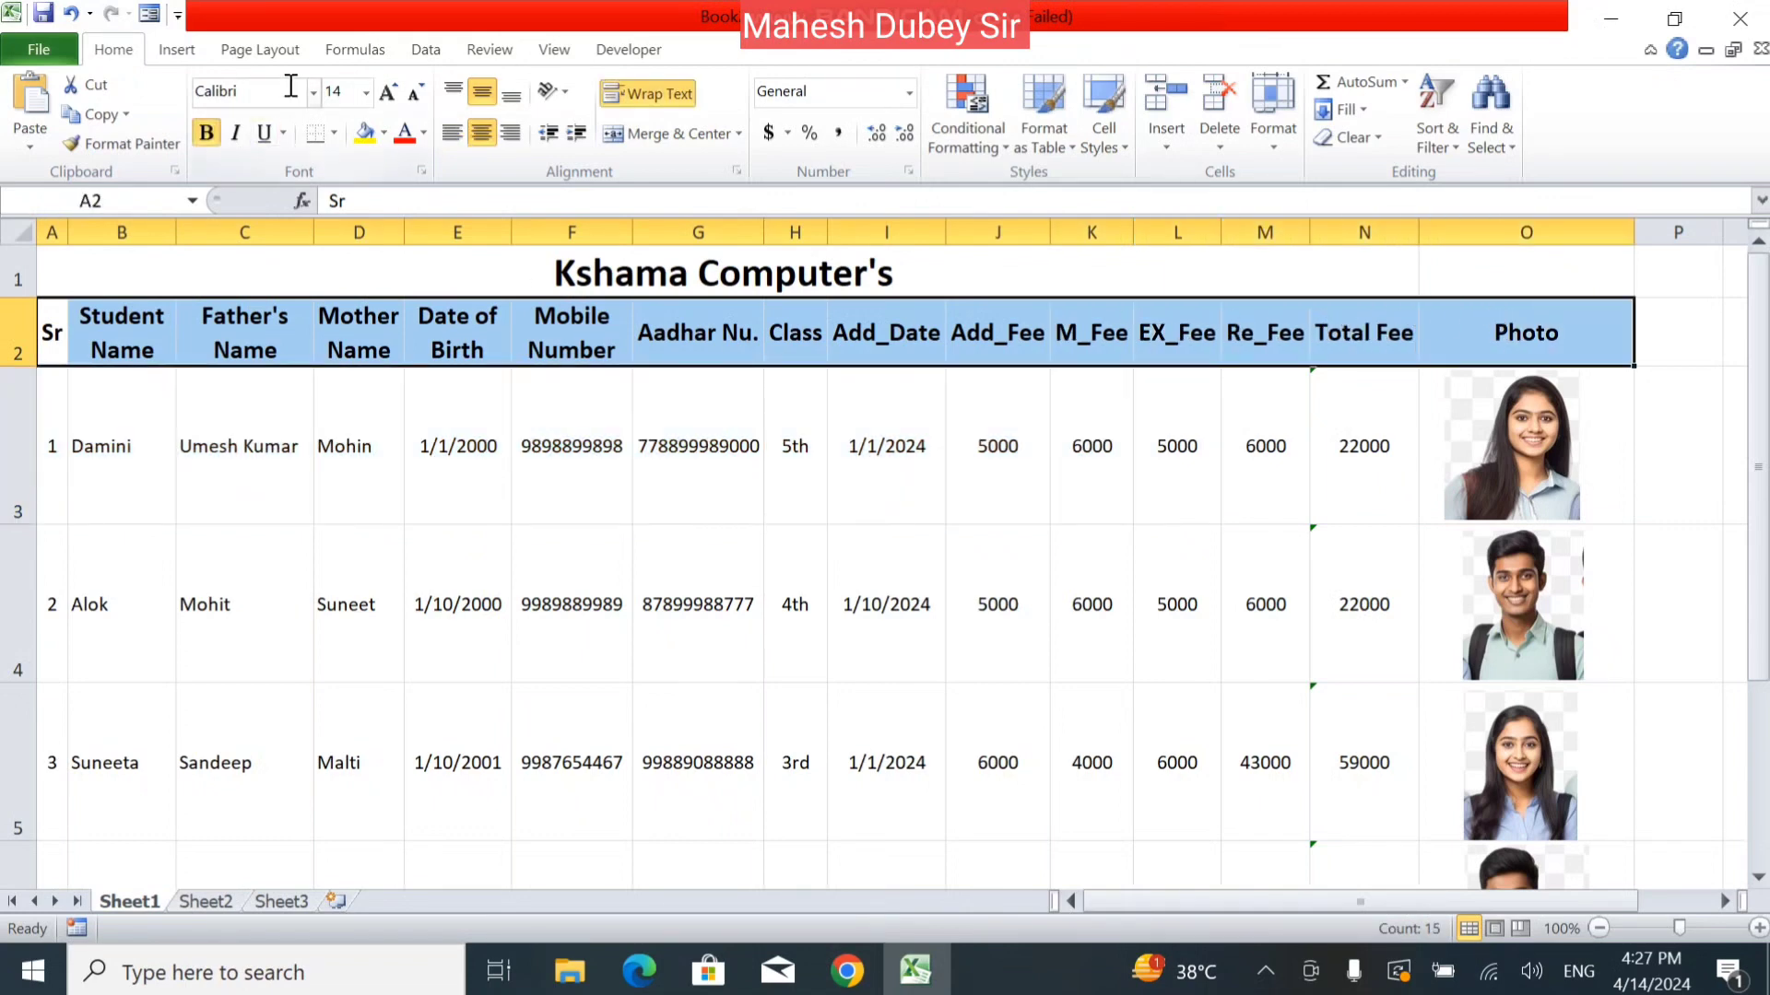
pyautogui.click(425, 51)
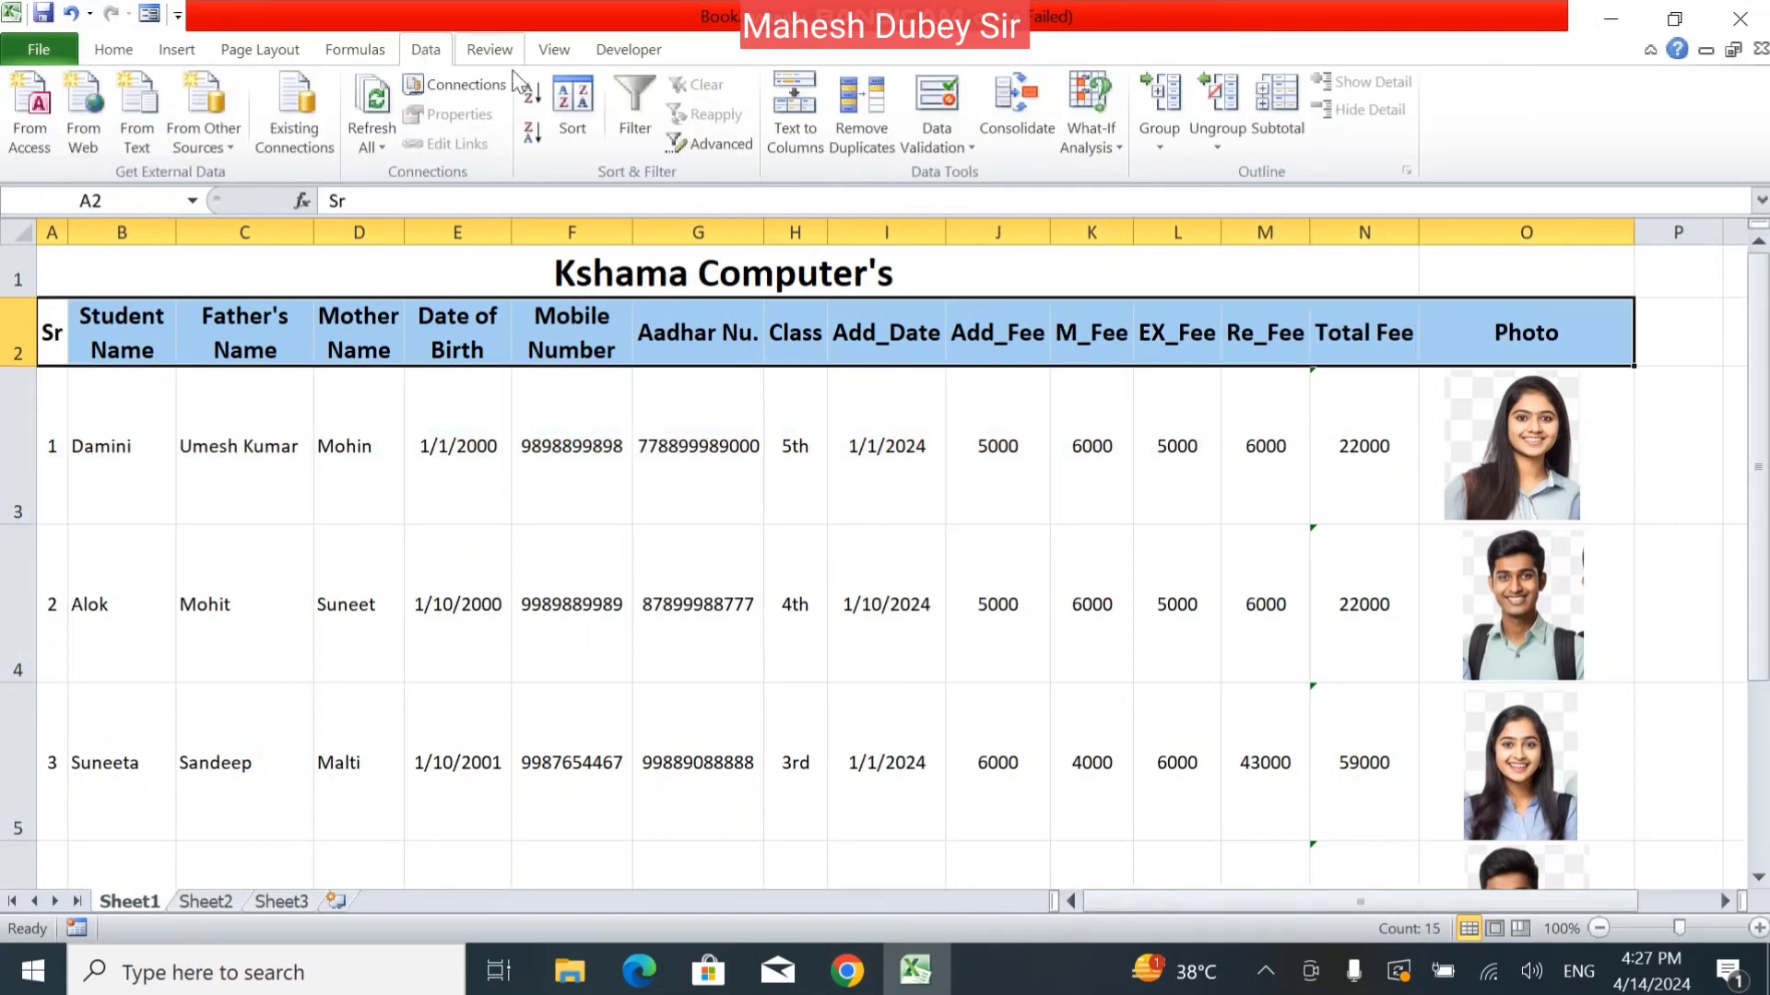
pyautogui.click(656, 92)
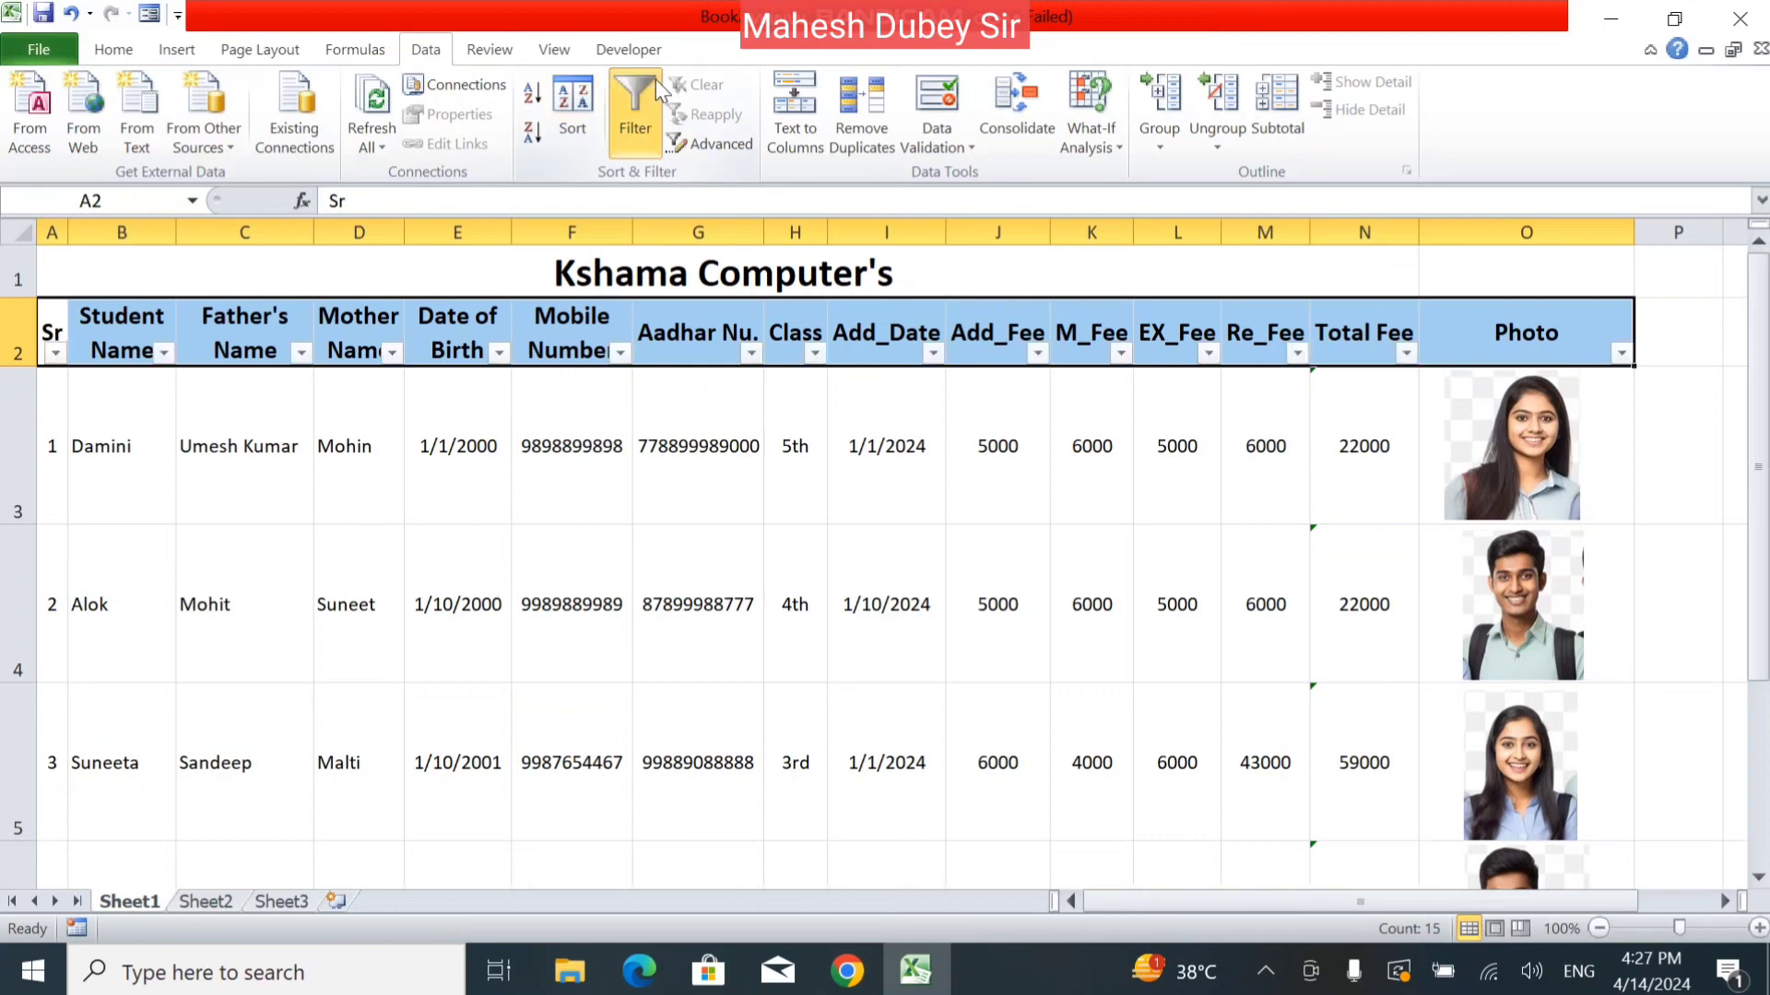
pyautogui.click(814, 515)
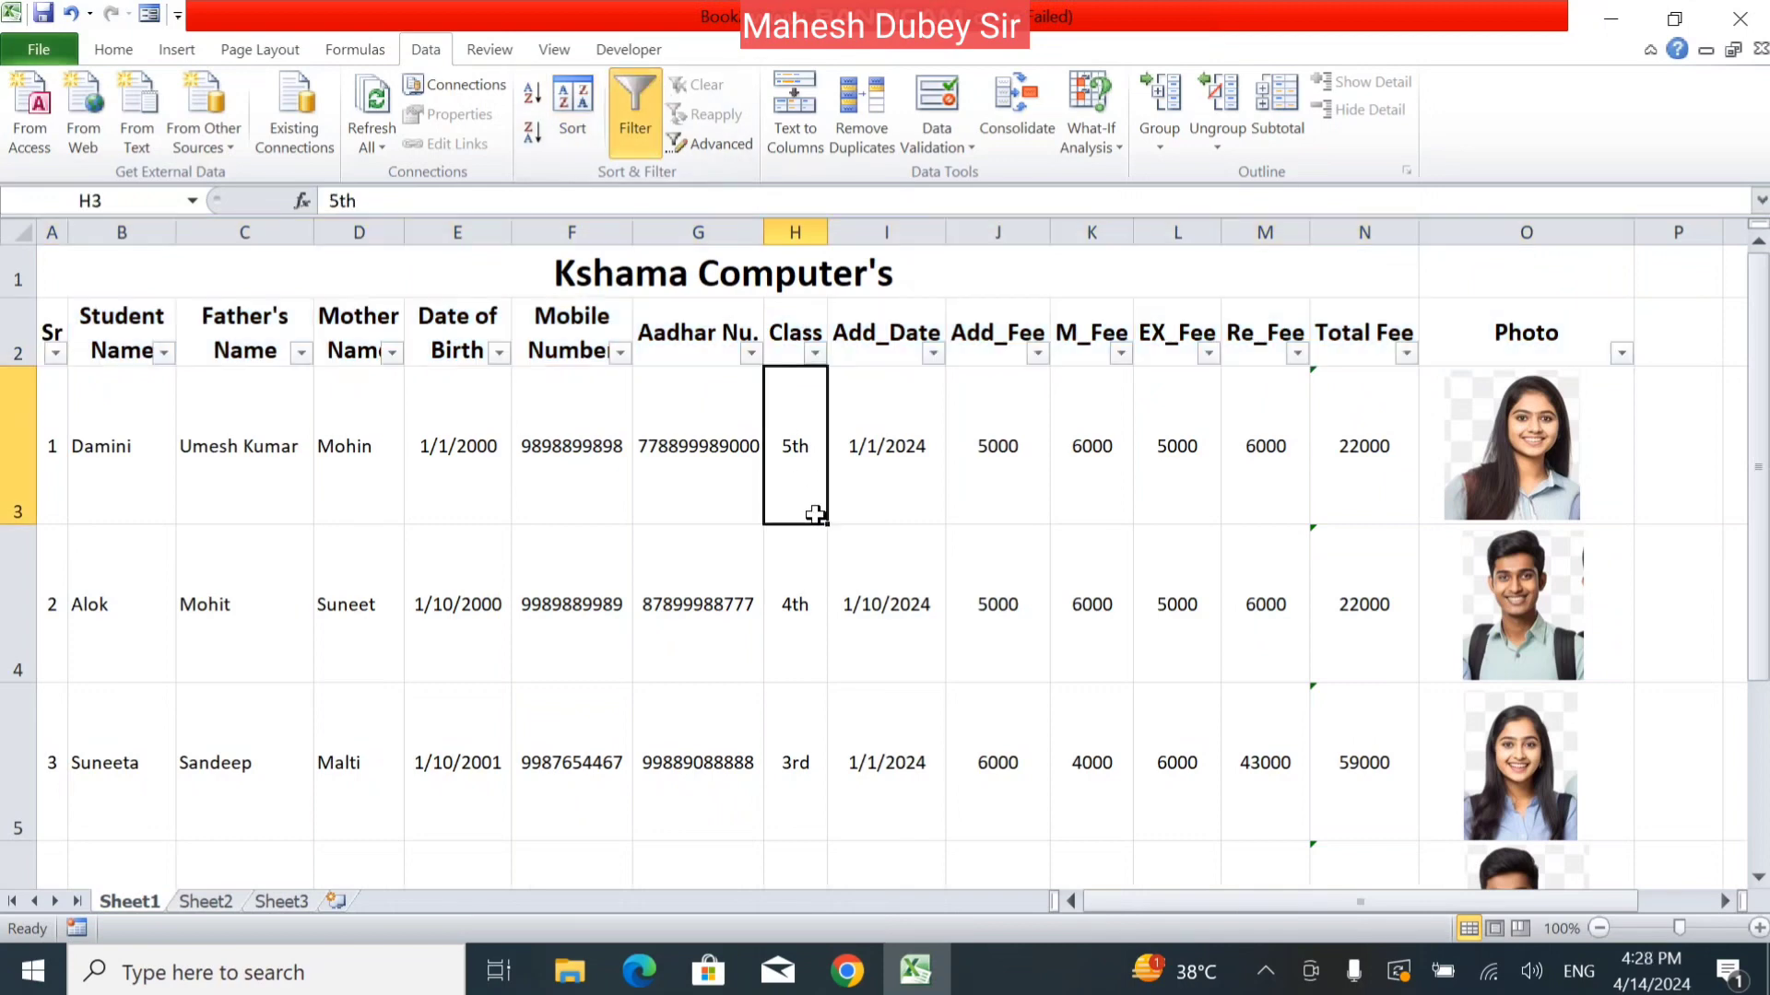
# Step: Filter the Student Name column to show only the student with serial number 5
pyautogui.click(162, 356)
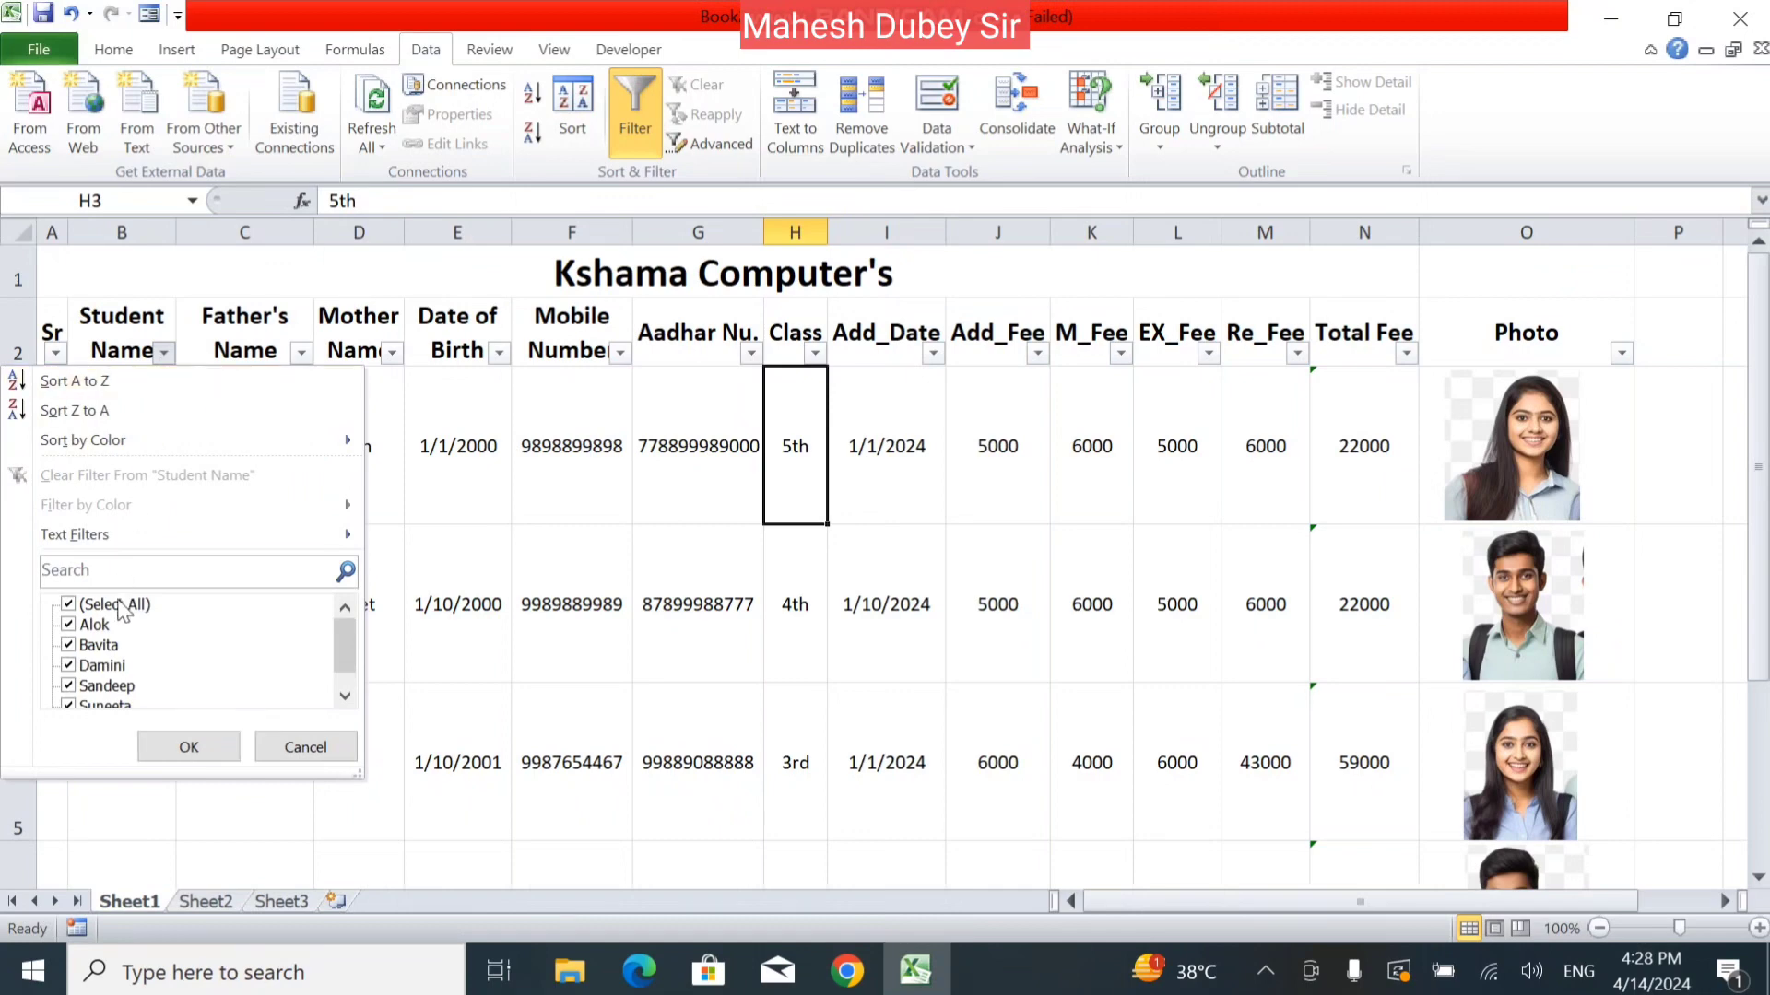
pyautogui.click(69, 605)
pyautogui.click(70, 647)
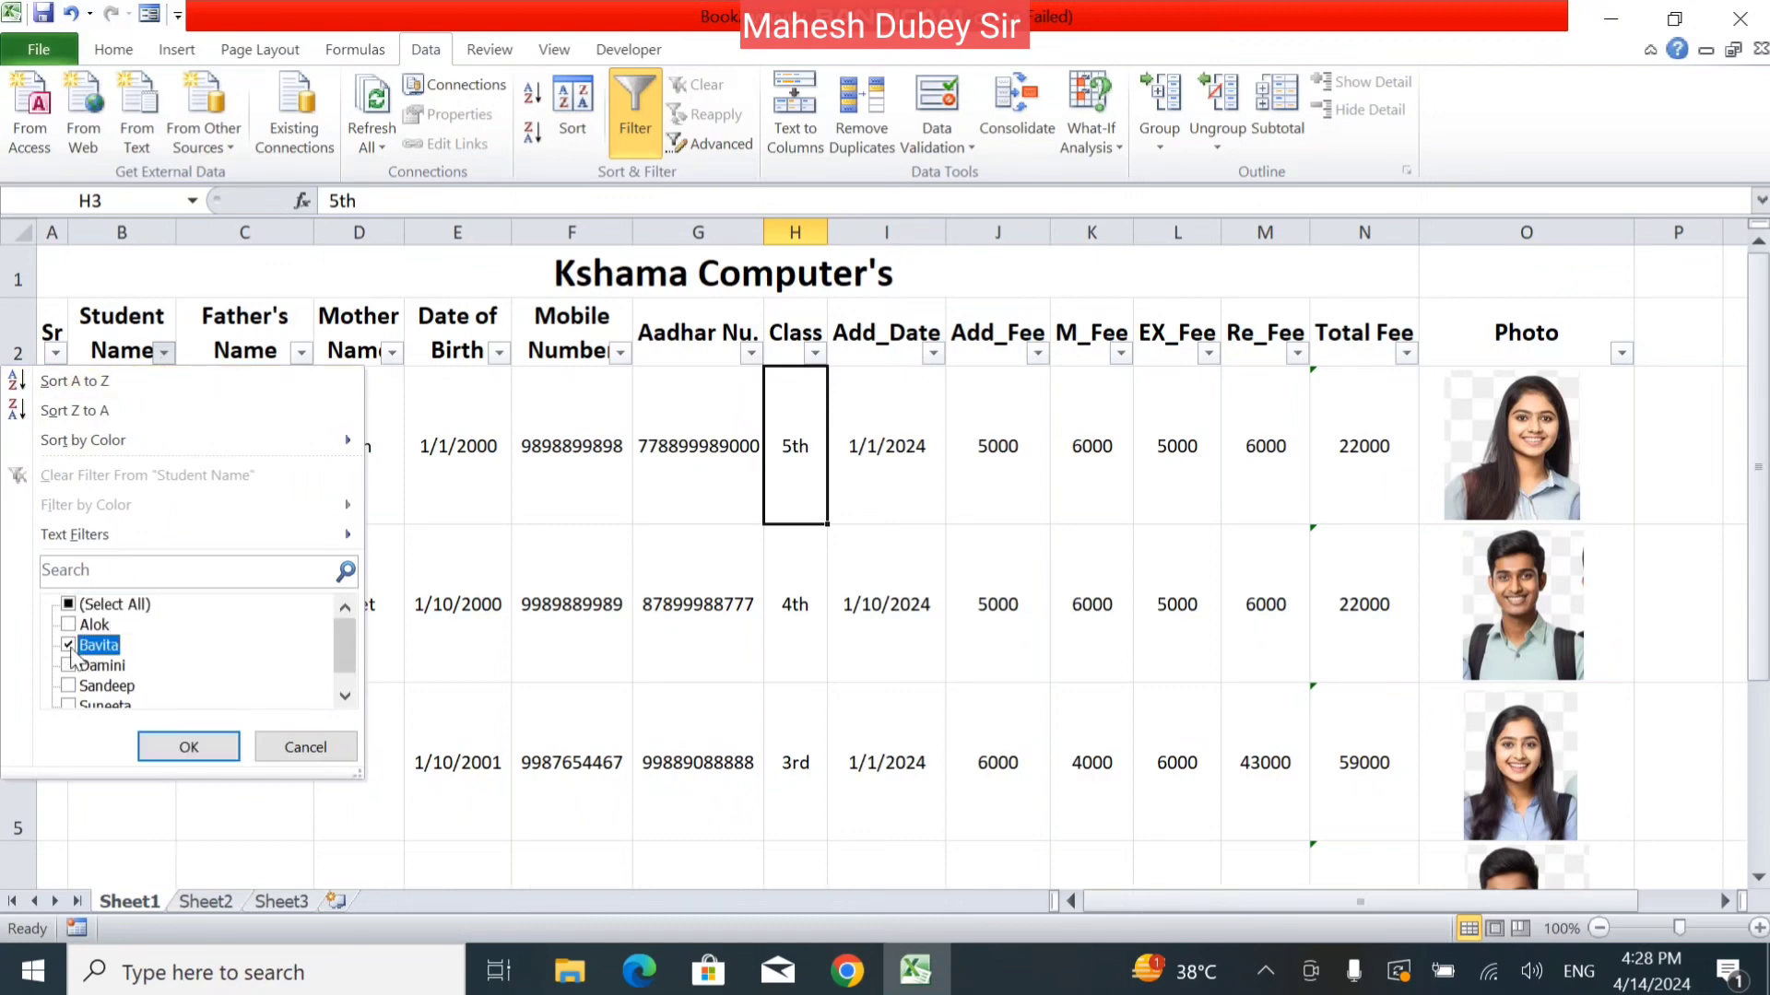
pyautogui.click(191, 747)
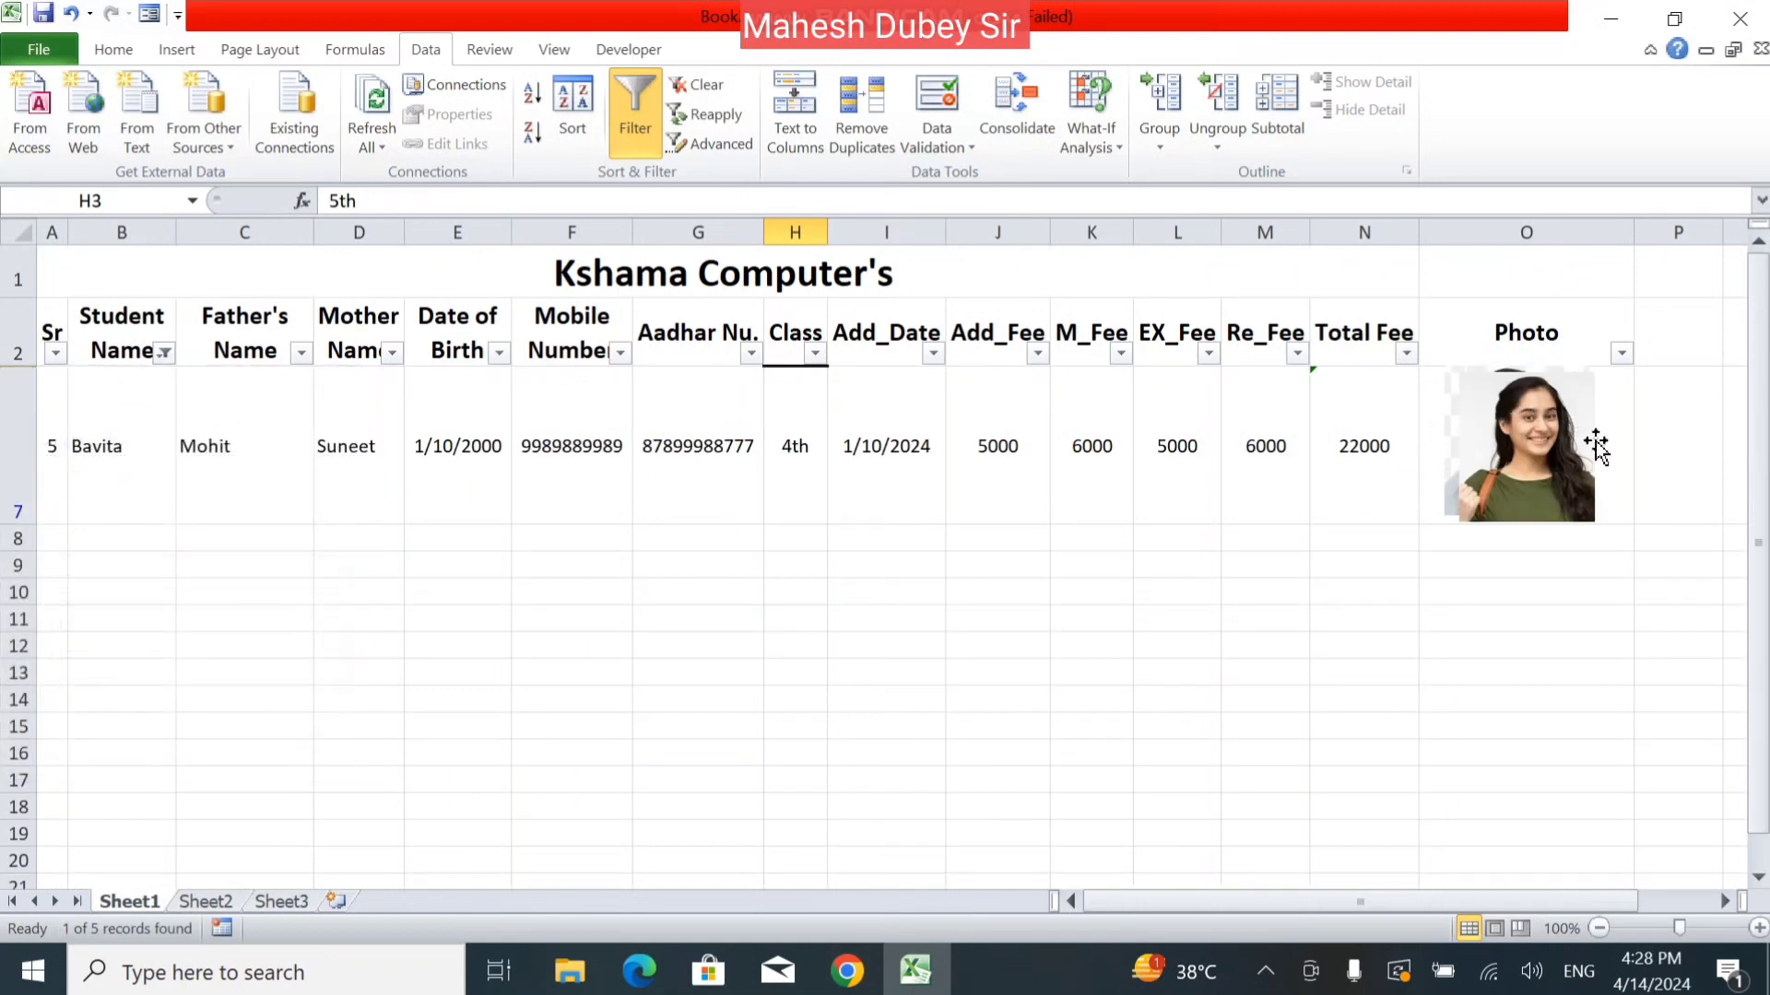
# Step: Move the top two stacked photos away from the filtered row's photo cell and undo both moves
pyautogui.click(1513, 395)
pyautogui.moveTo(1514, 395); pyautogui.dragTo(1566, 522)
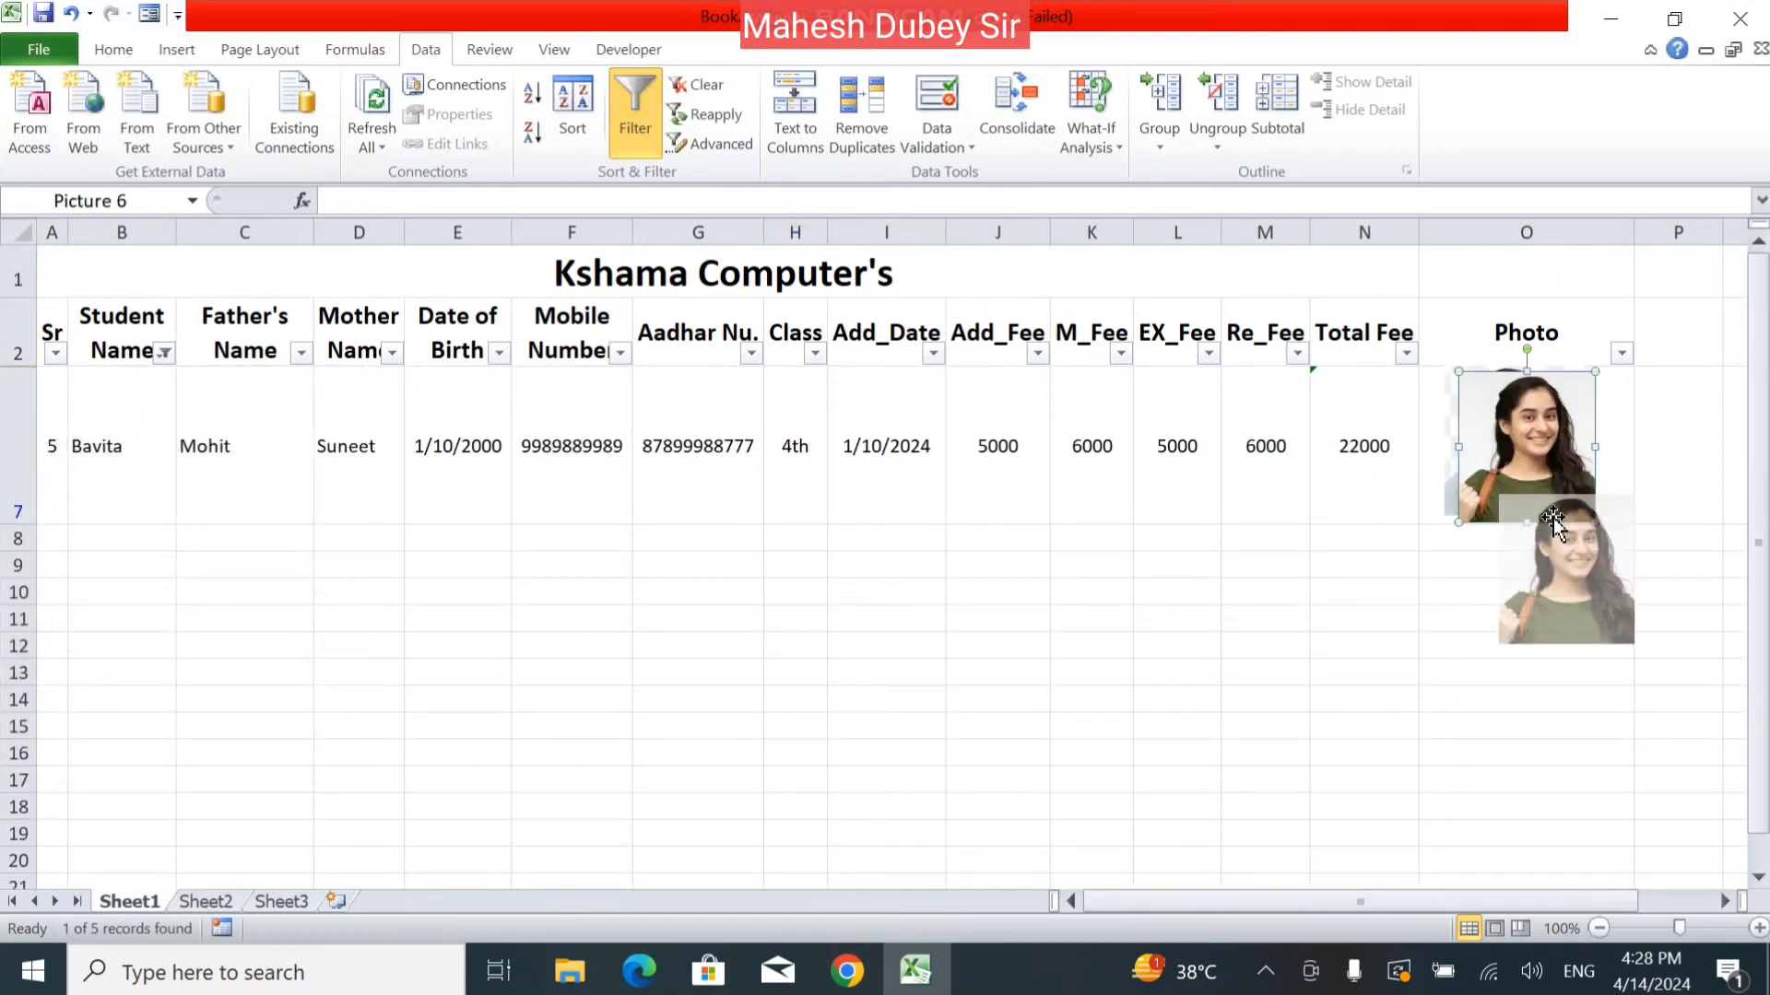
pyautogui.click(1506, 417)
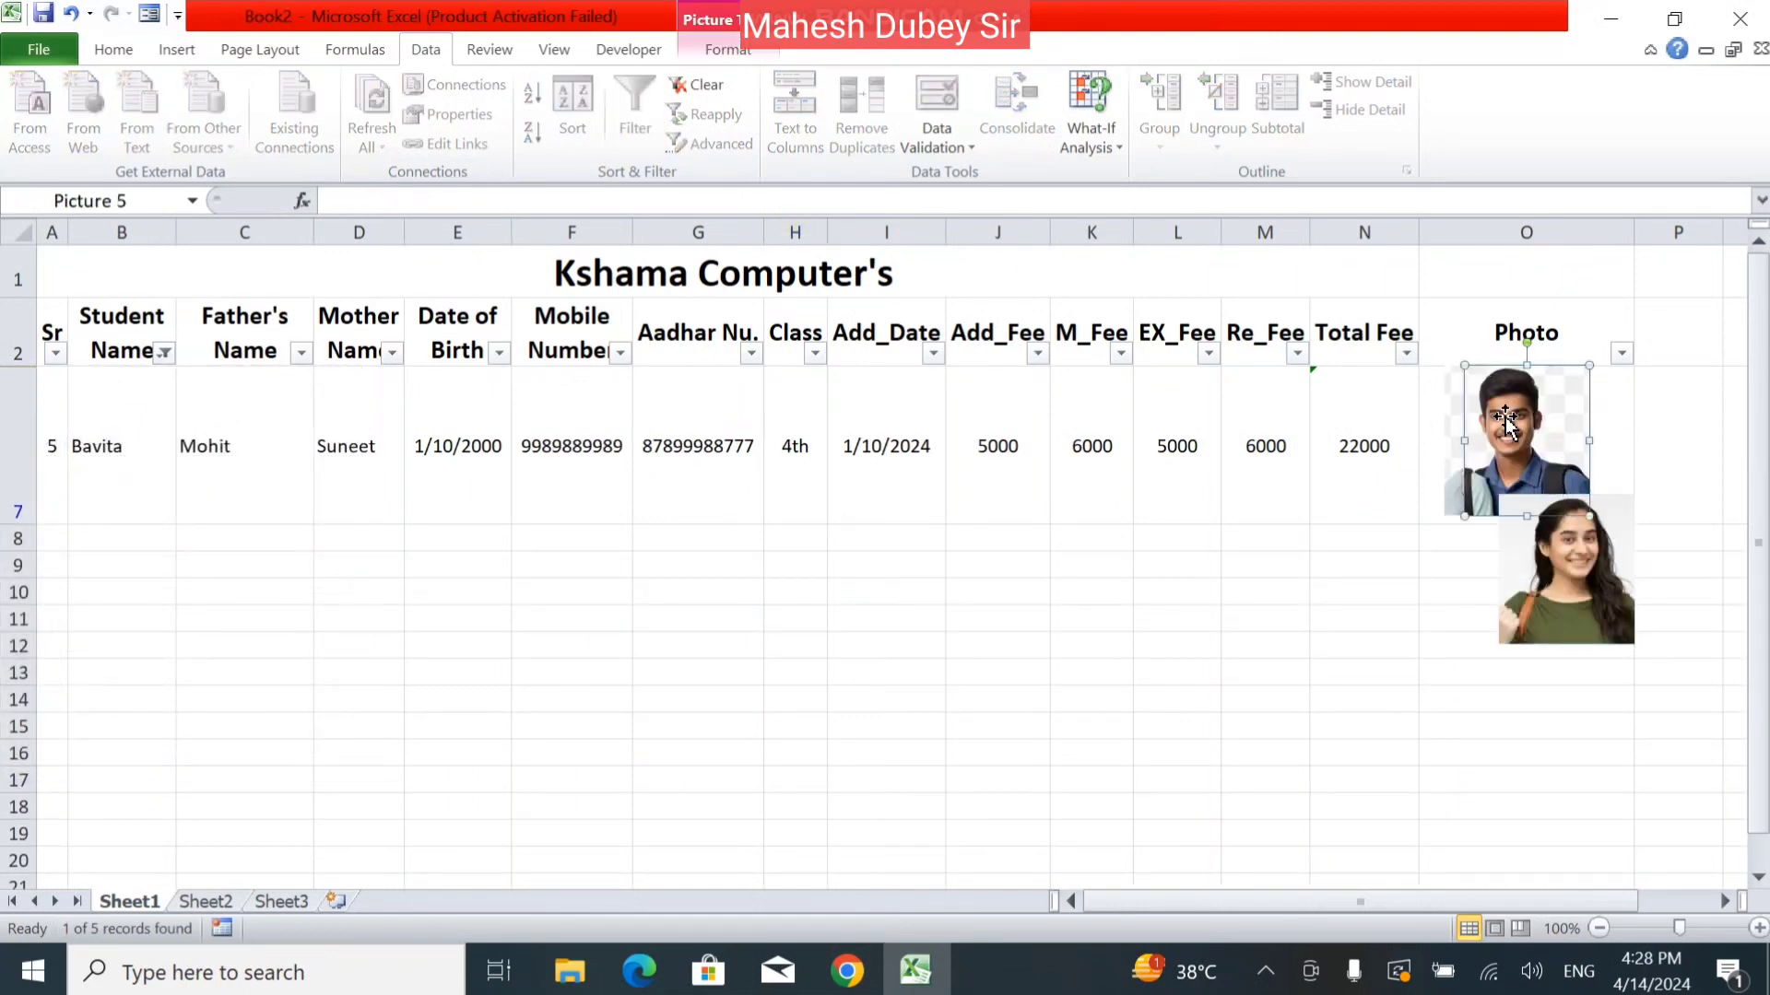
pyautogui.moveTo(1506, 416); pyautogui.dragTo(1513, 454)
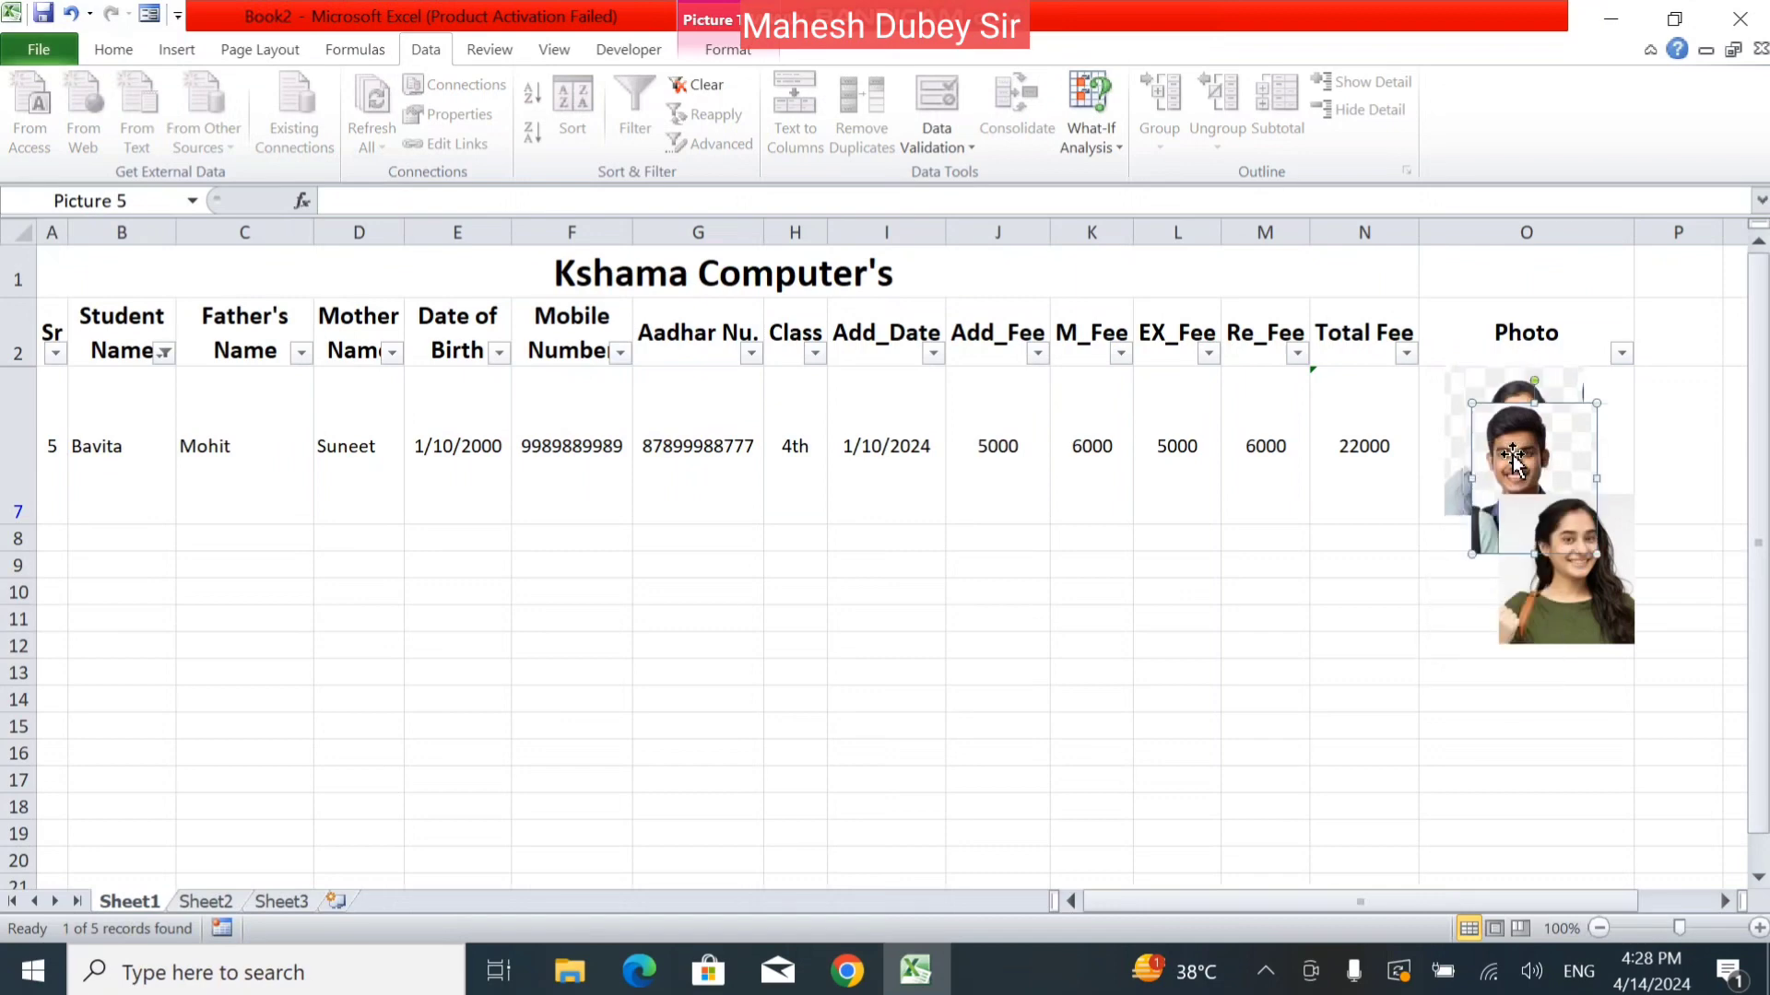
pyautogui.hotkey('ctrl', 'z')
pyautogui.hotkey('ctrl', 'z')
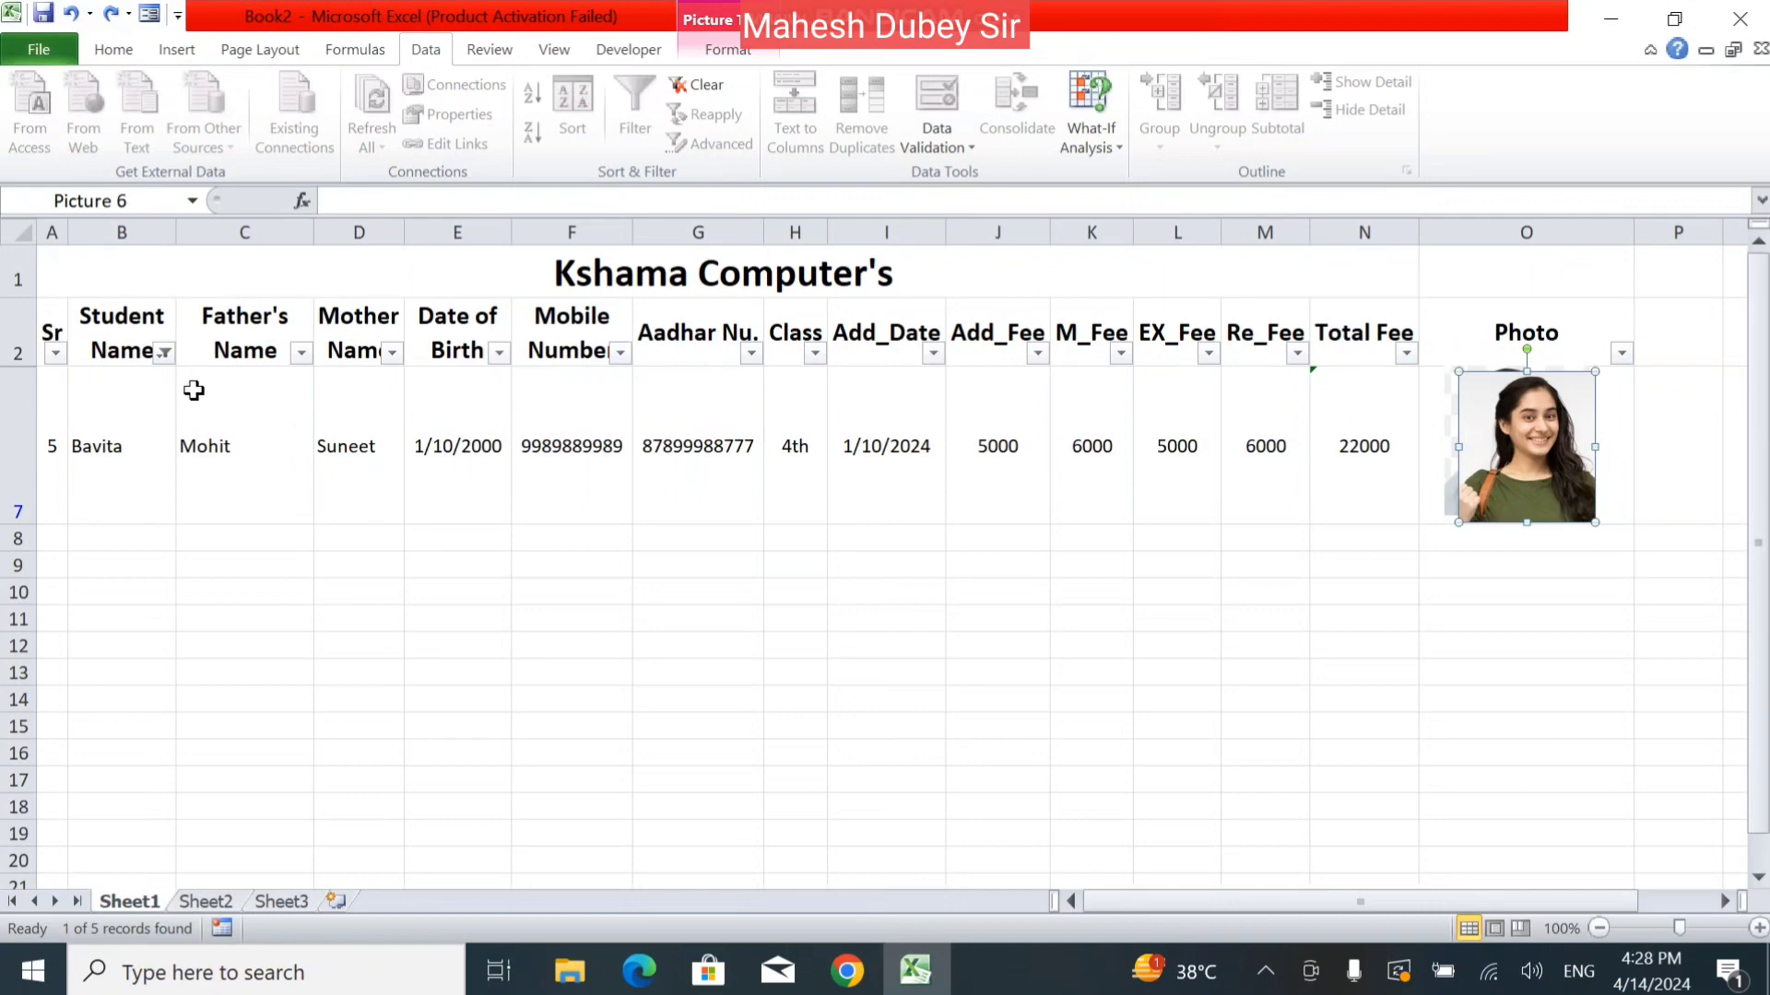
# Step: Extend the Student Name filter to also include the student with serial number 1
pyautogui.click(164, 354)
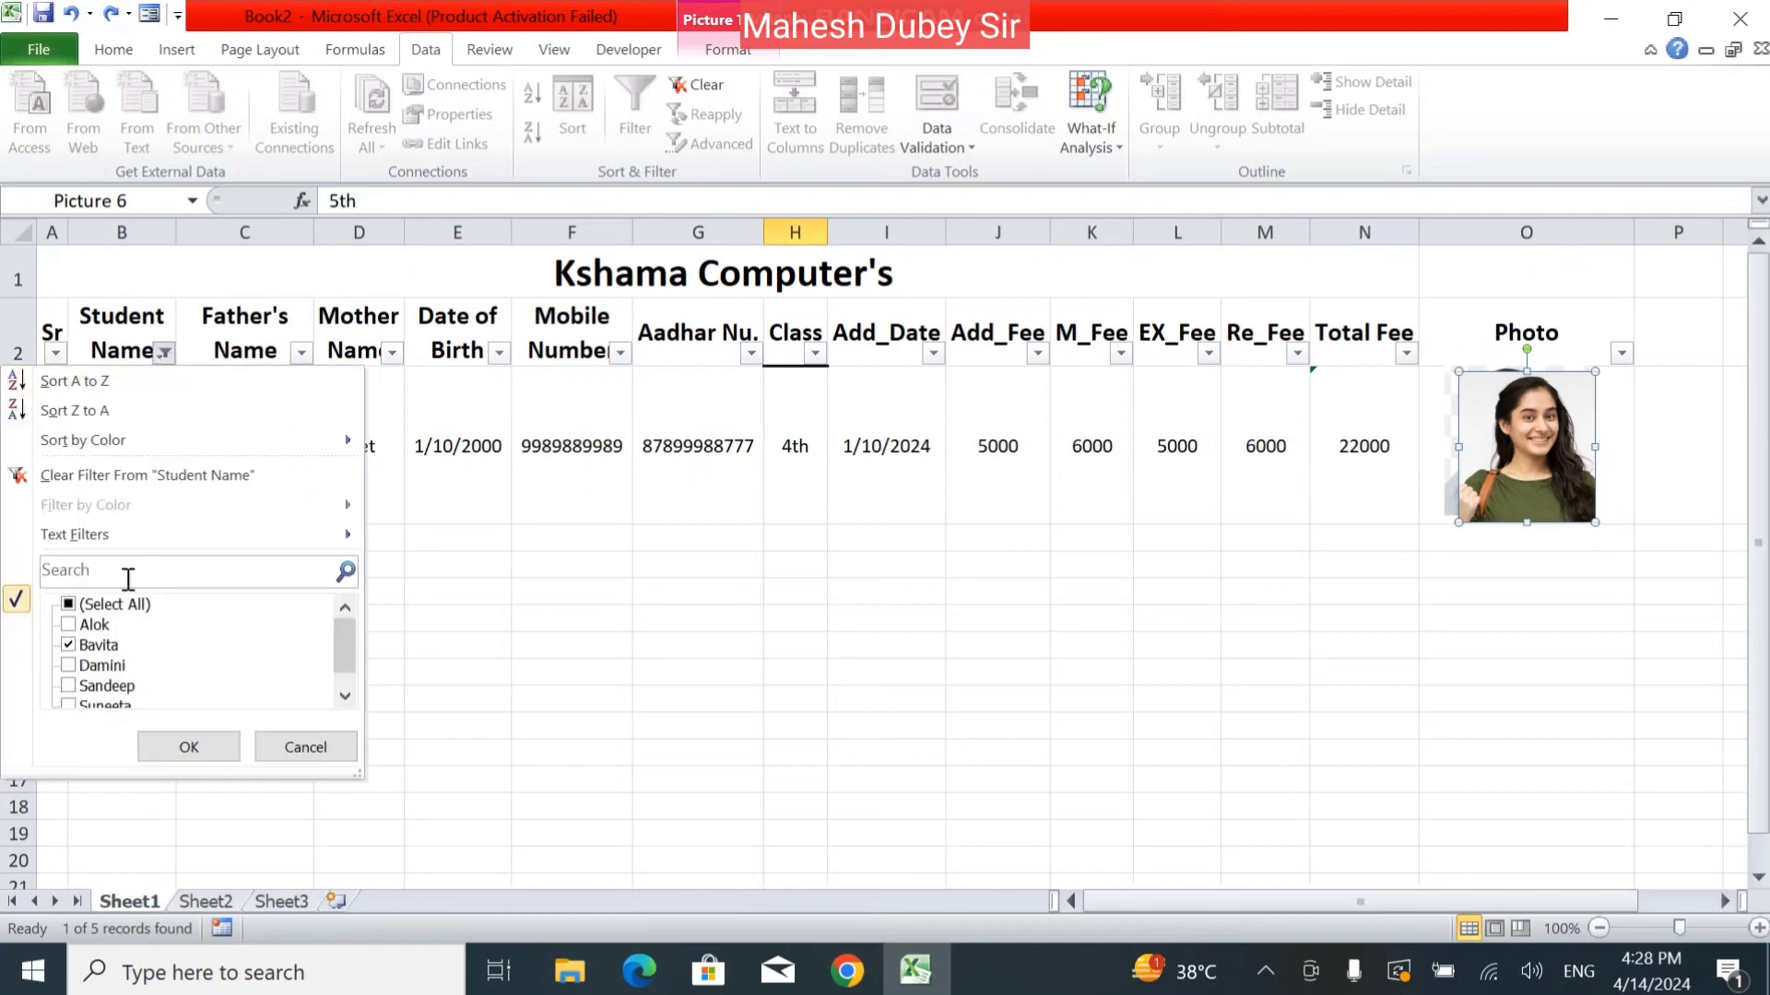
pyautogui.click(101, 667)
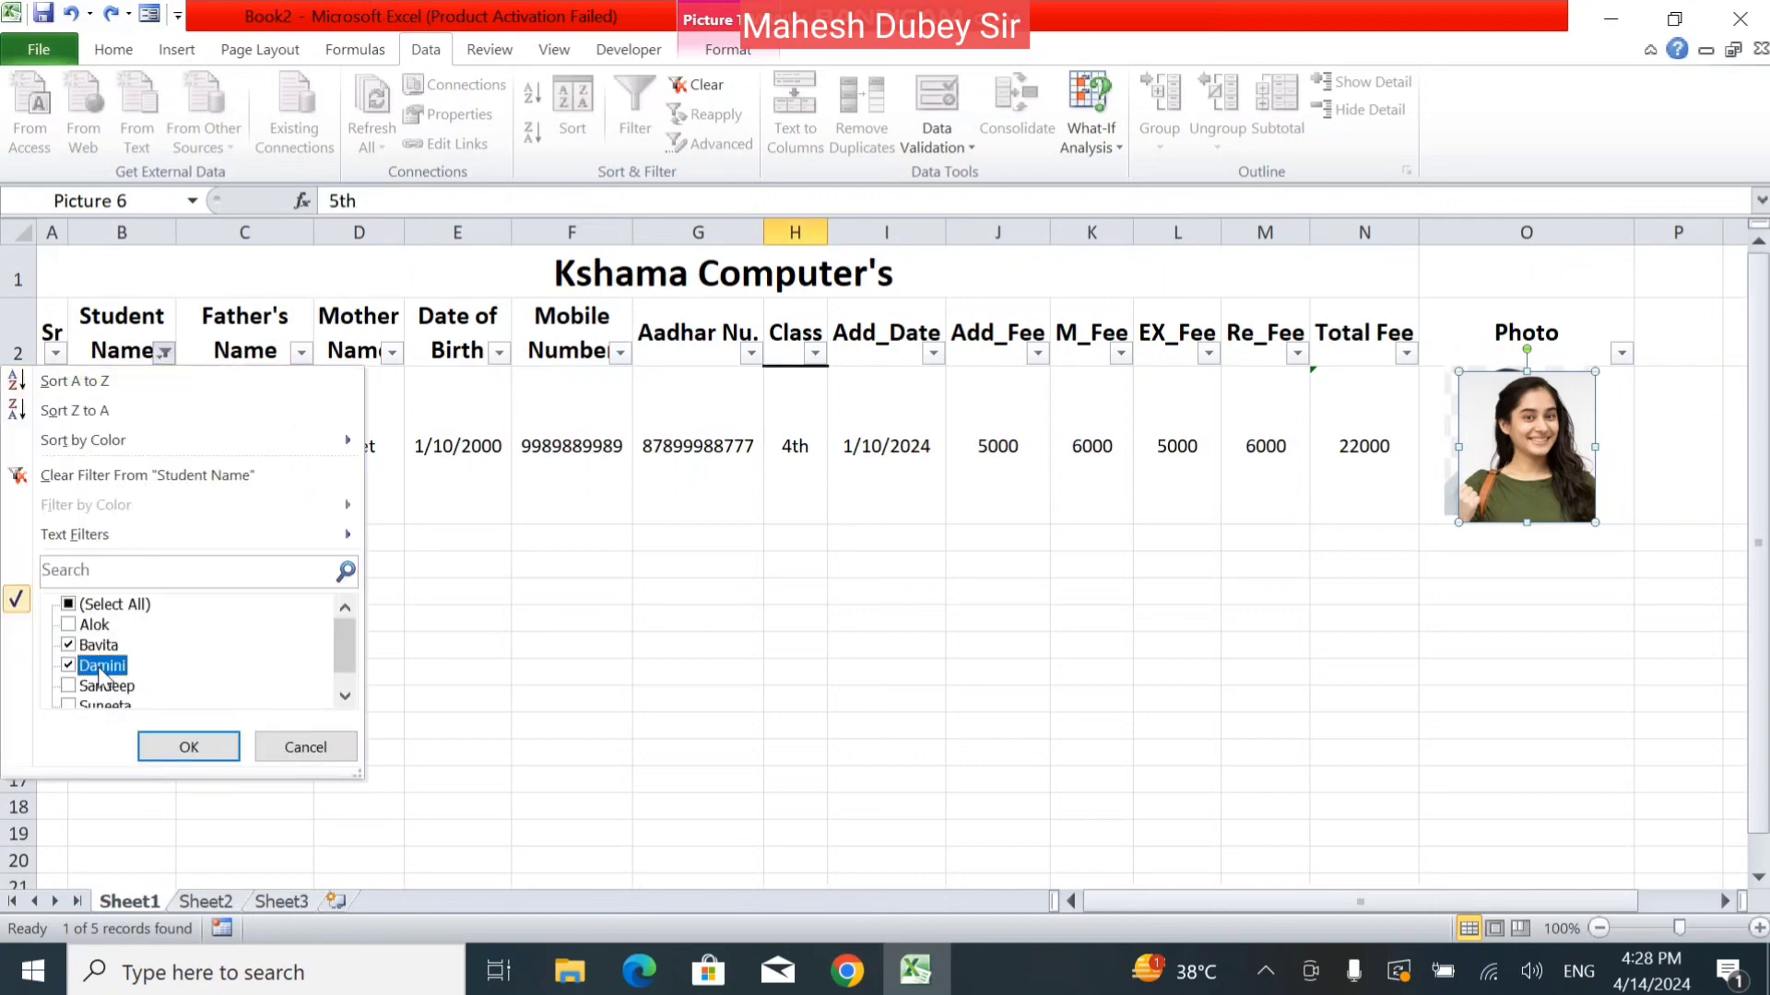
pyautogui.click(189, 748)
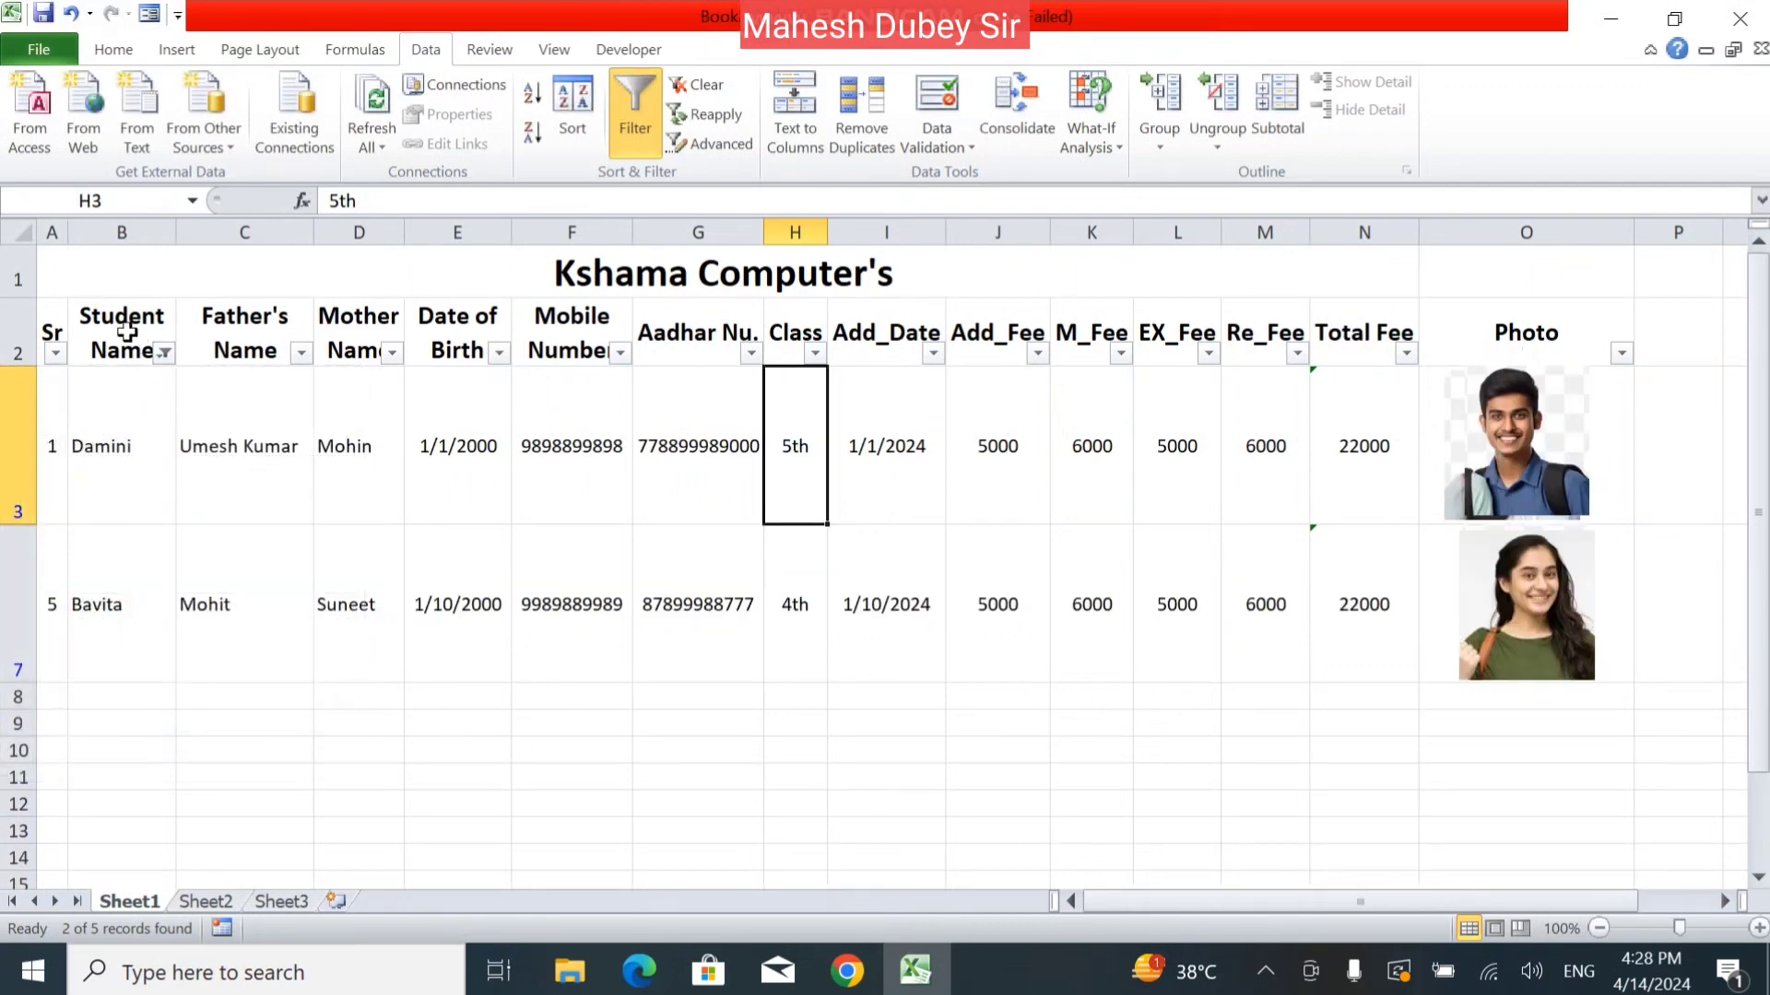
# Step: Reset the Student Name filter to include all students
pyautogui.click(164, 352)
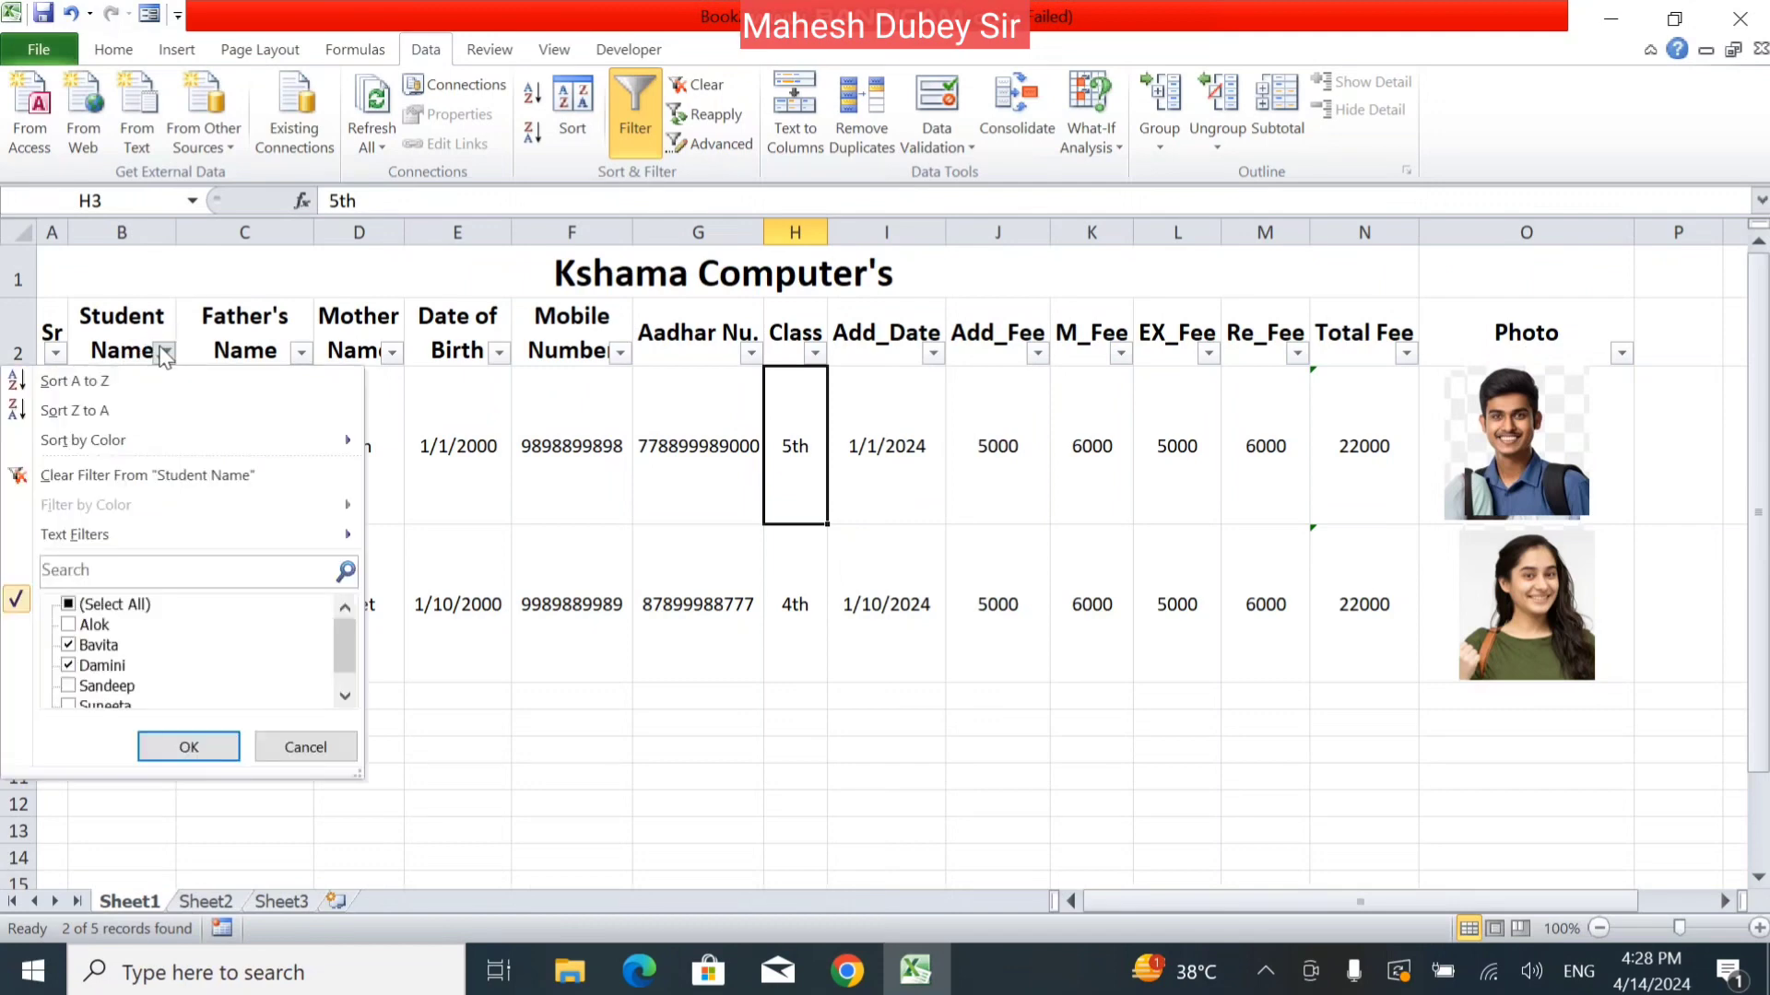
pyautogui.click(71, 606)
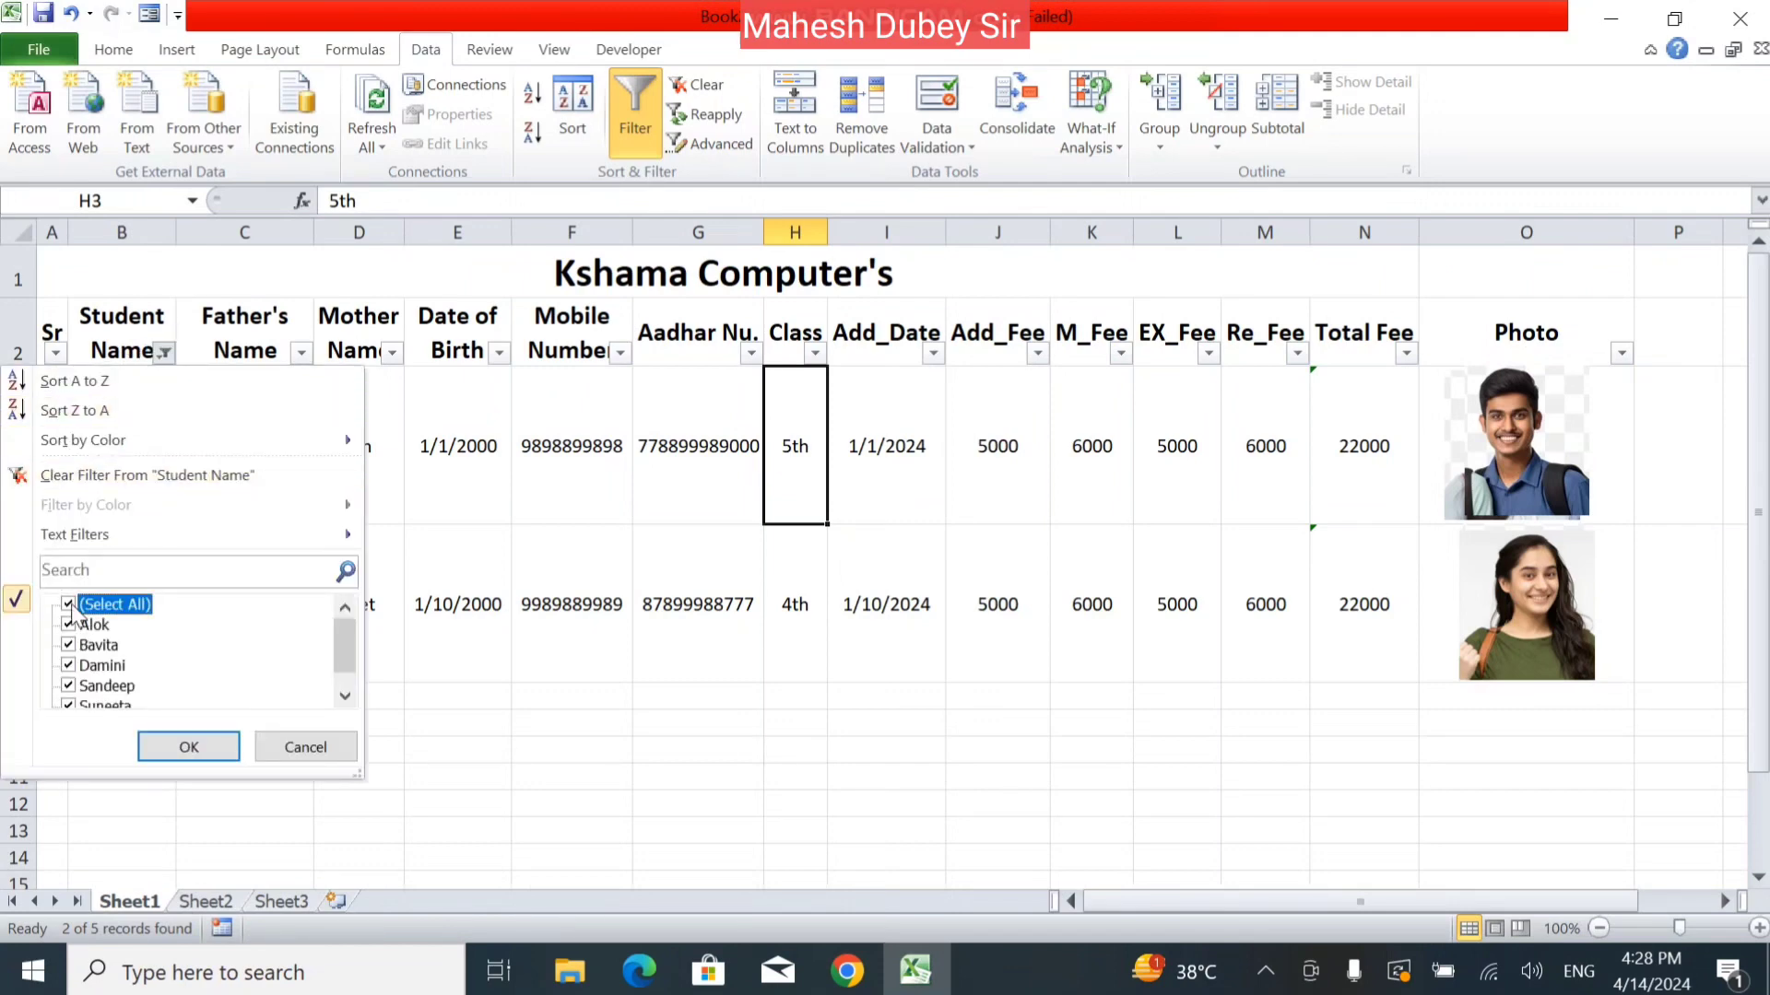
pyautogui.click(194, 747)
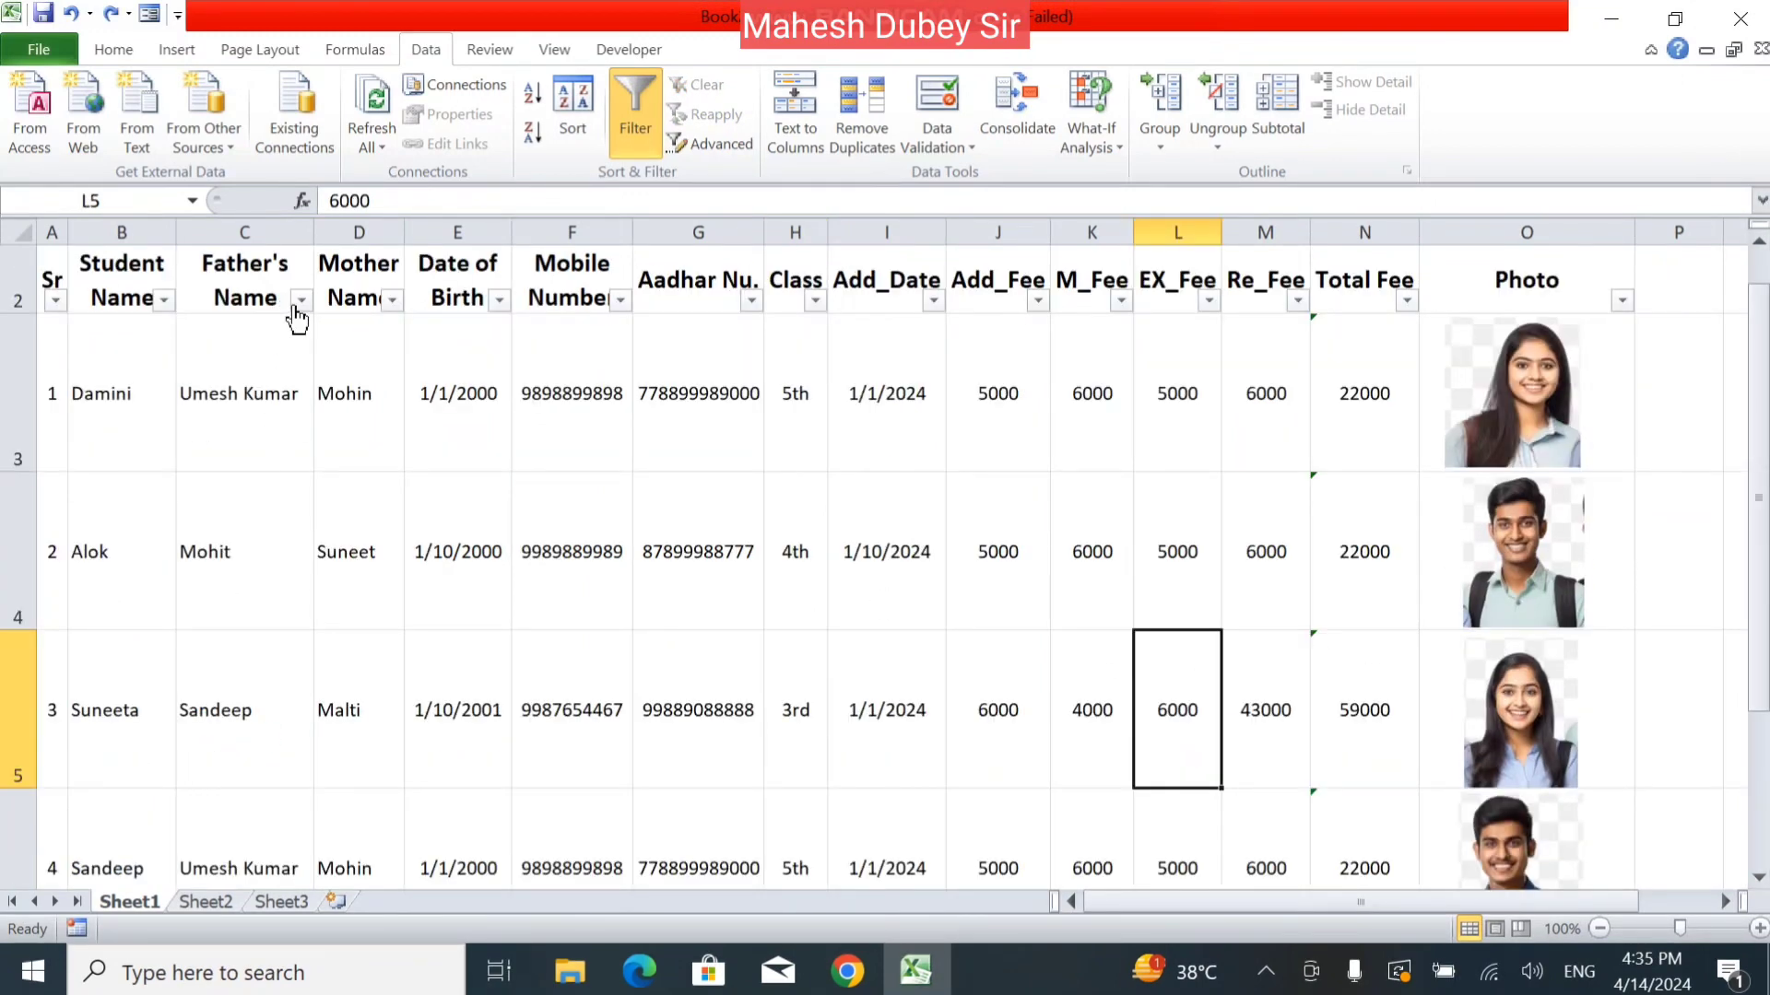
# Step: Filter the Student Name column to only the student with serial number 2 and undo the filter
pyautogui.click(297, 301)
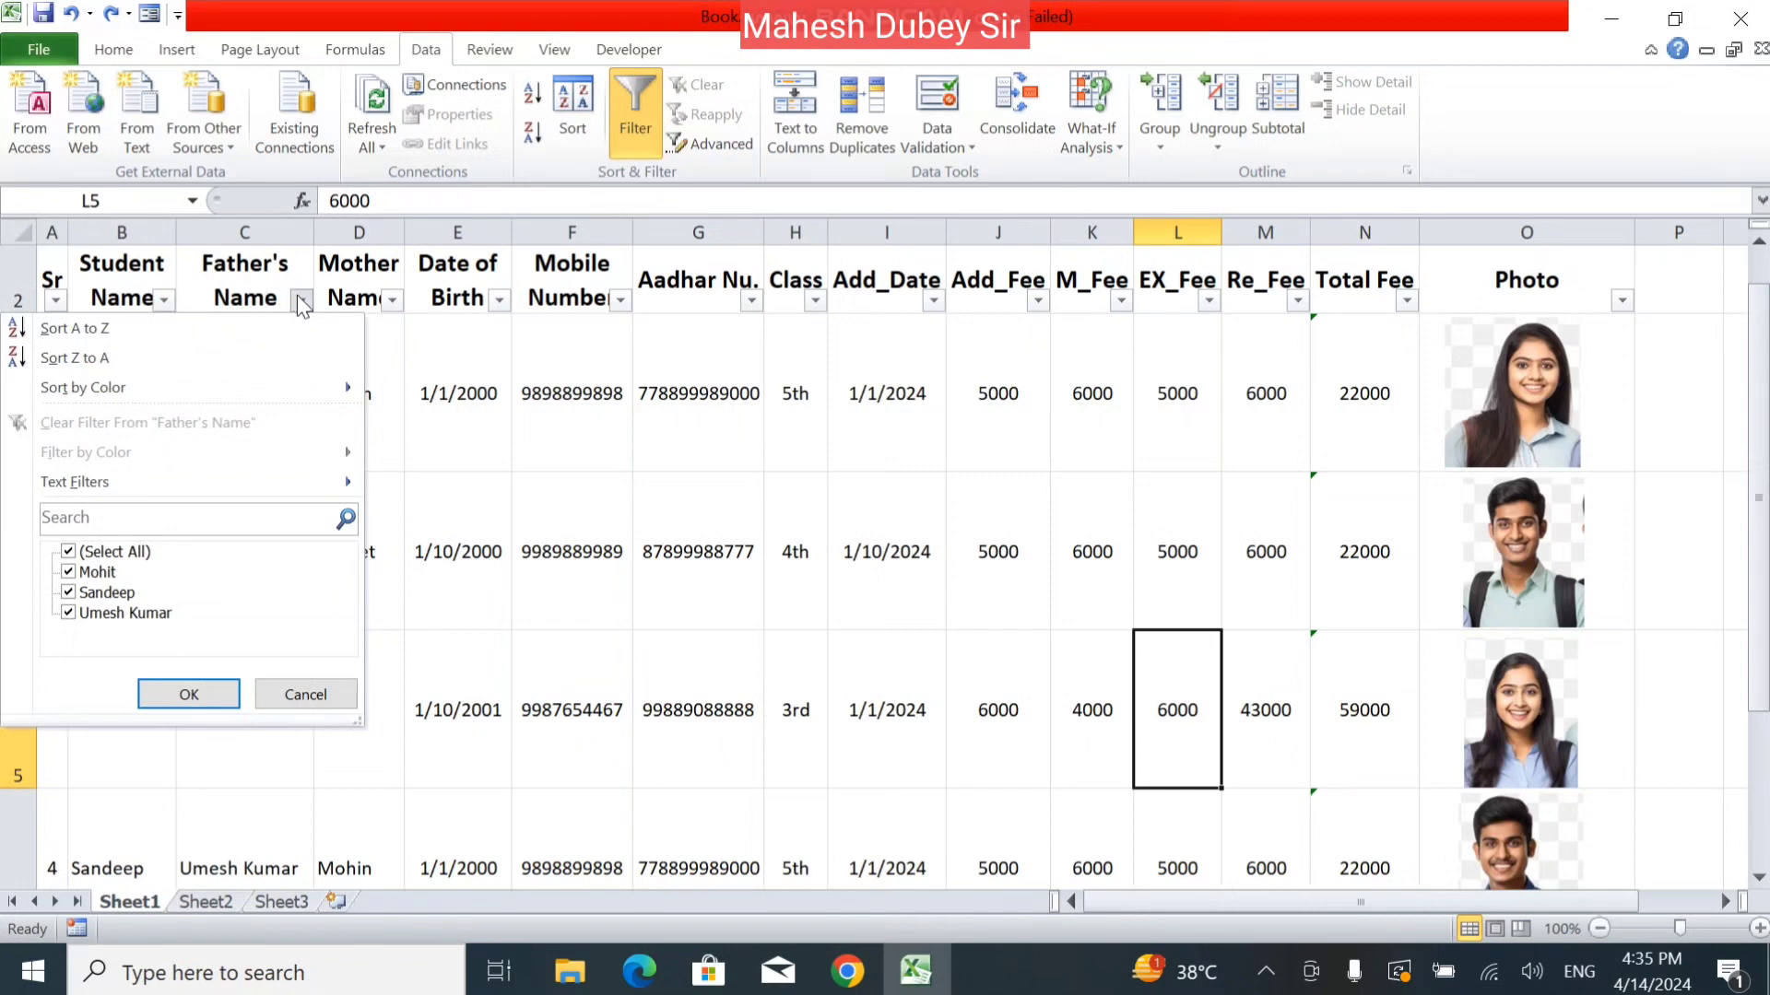
pyautogui.press('Return')
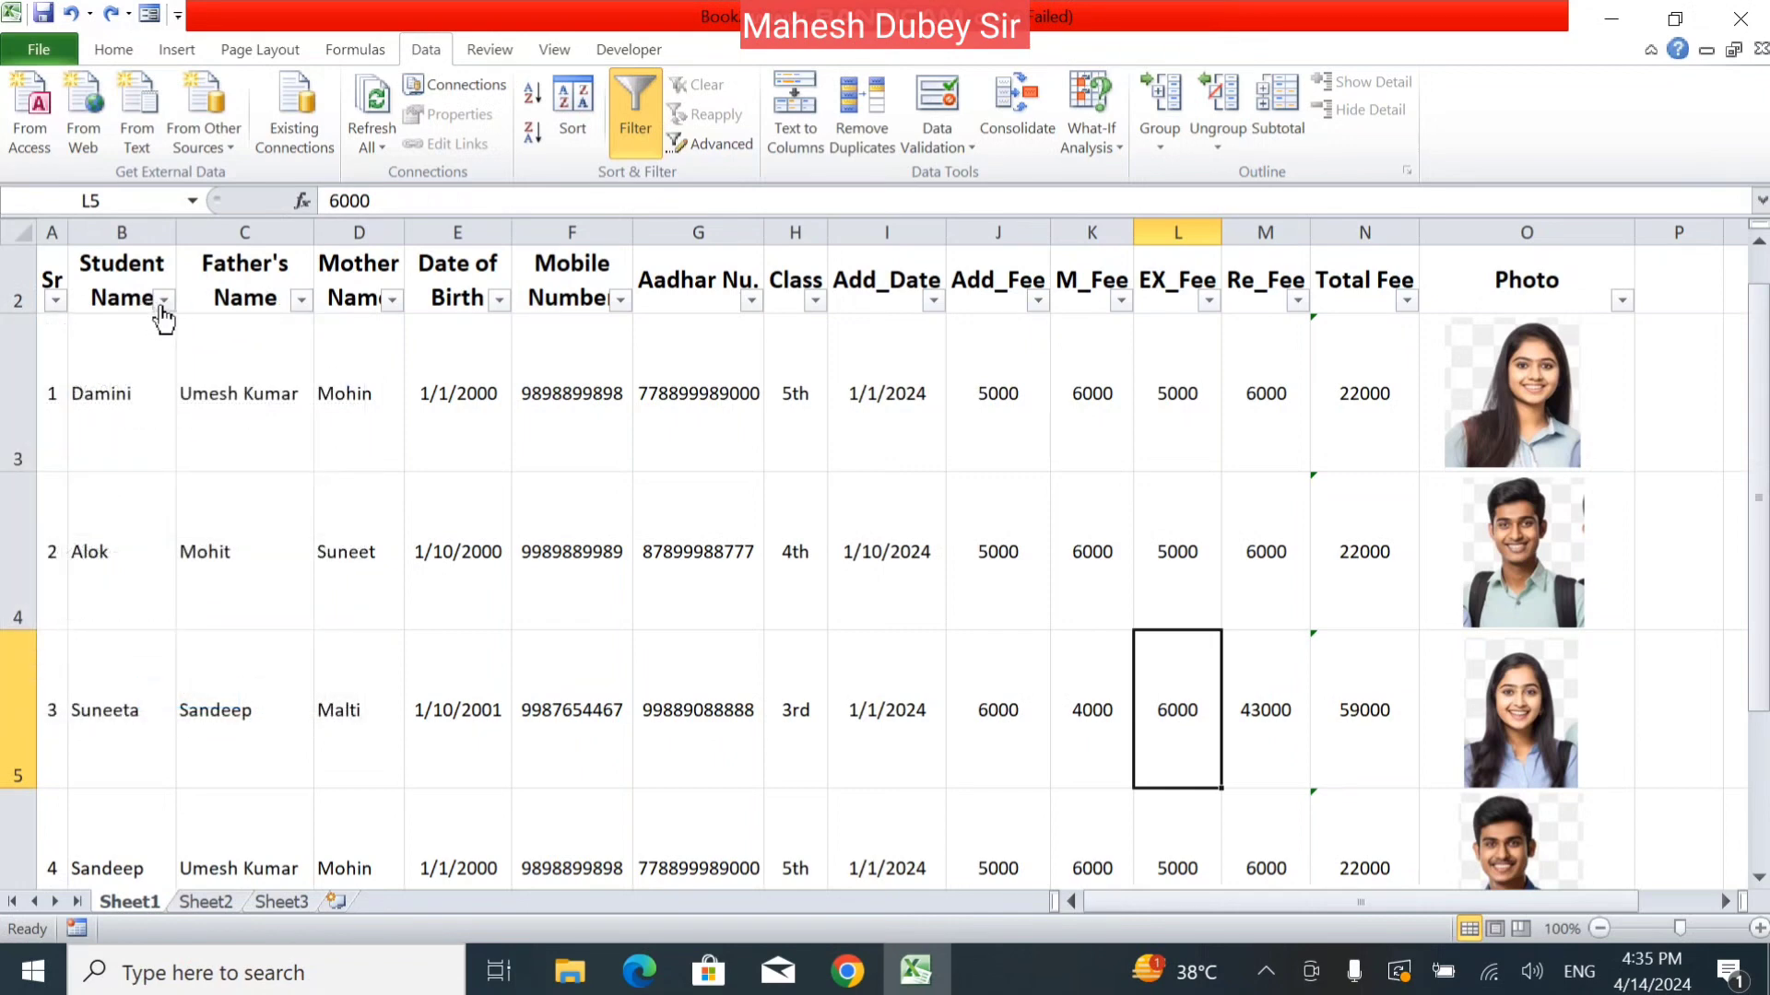
pyautogui.click(163, 301)
pyautogui.click(68, 552)
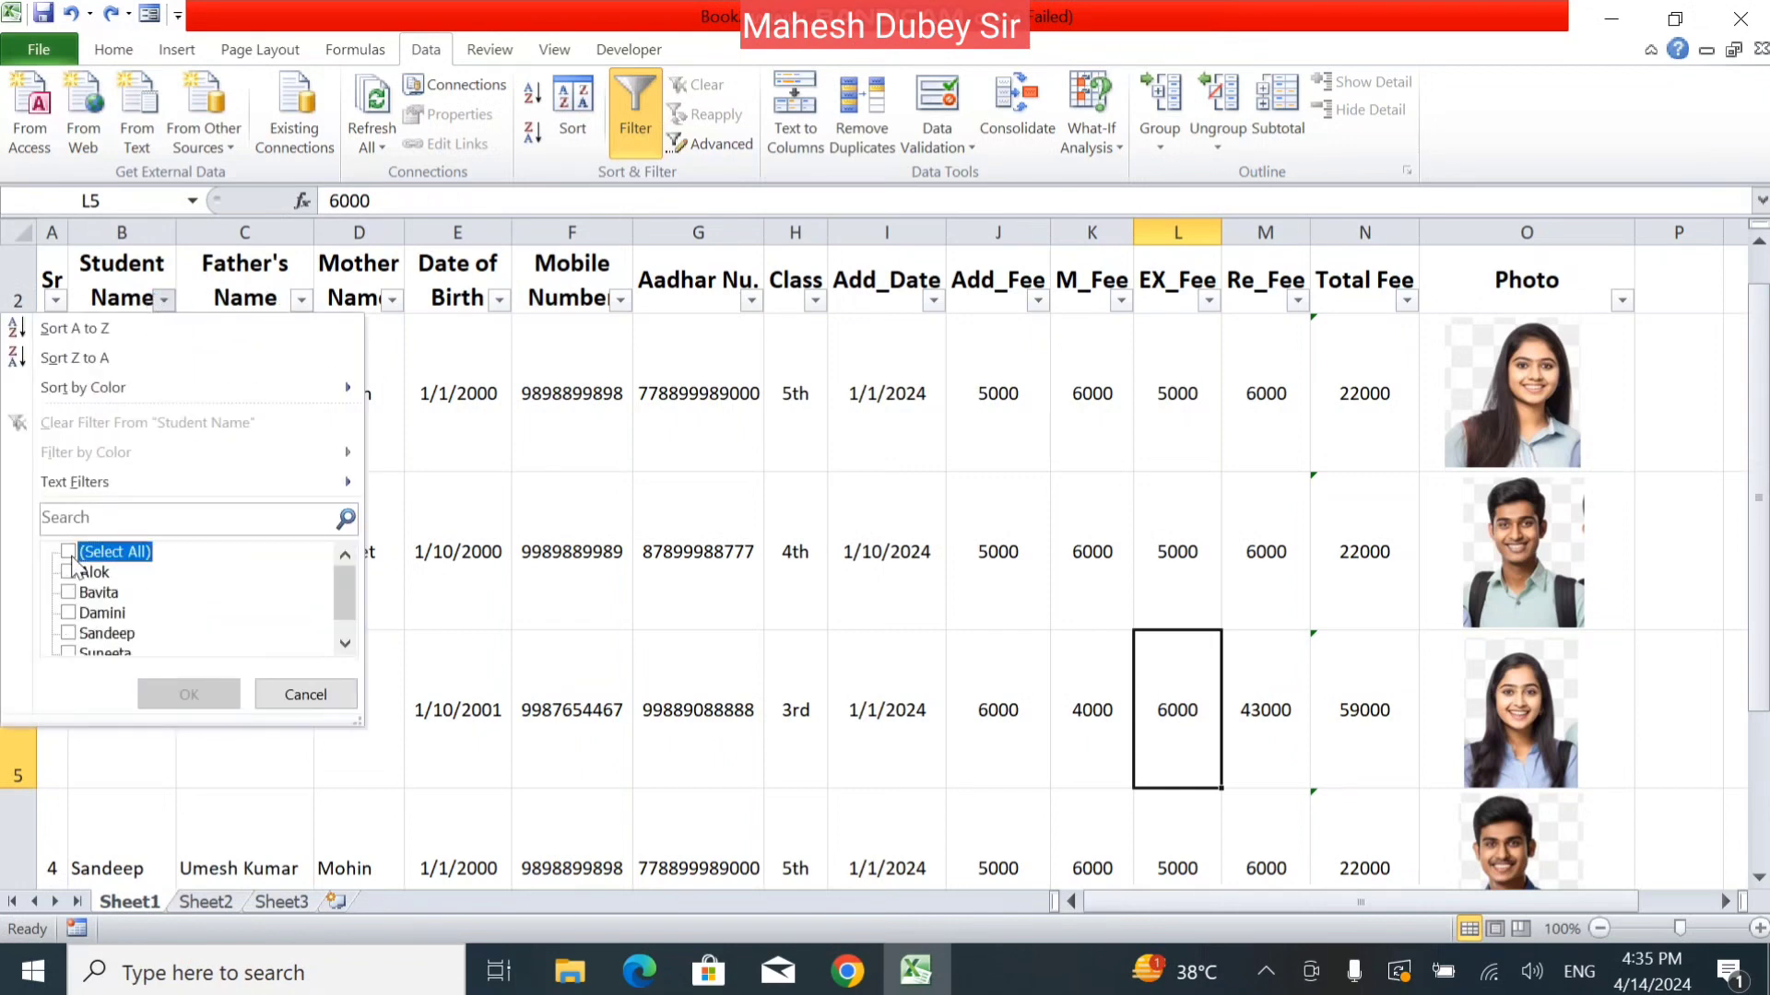
pyautogui.click(68, 572)
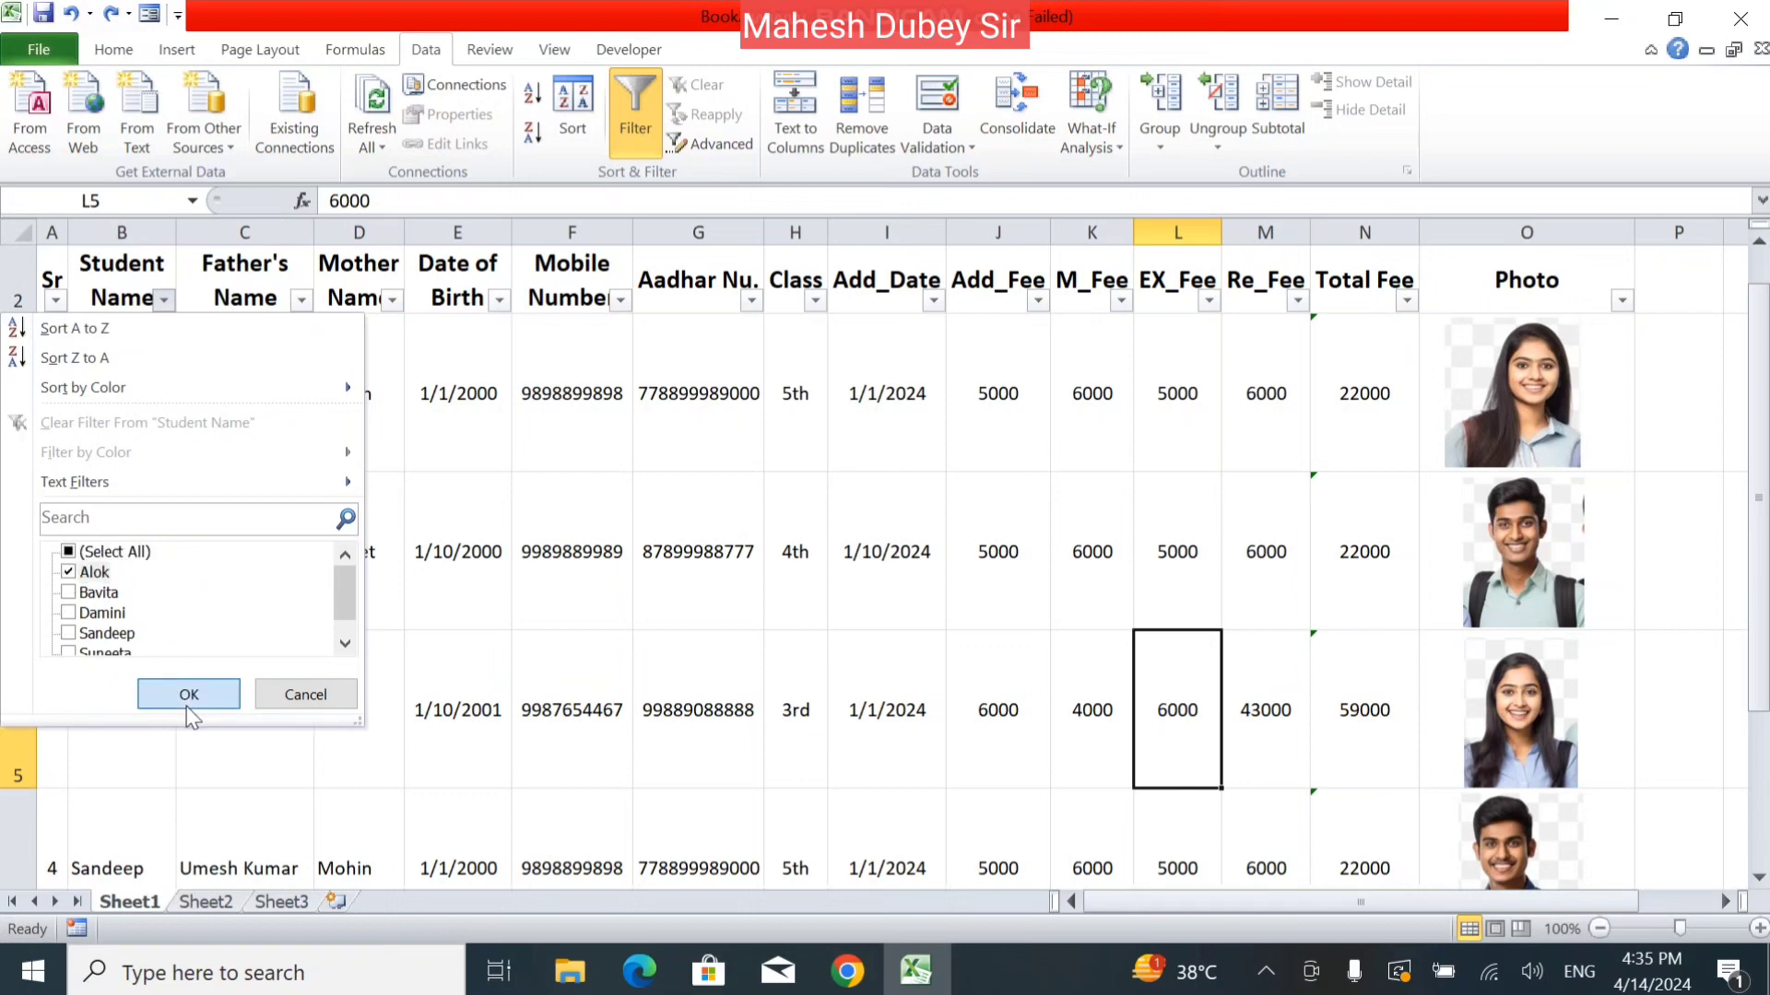
pyautogui.click(186, 705)
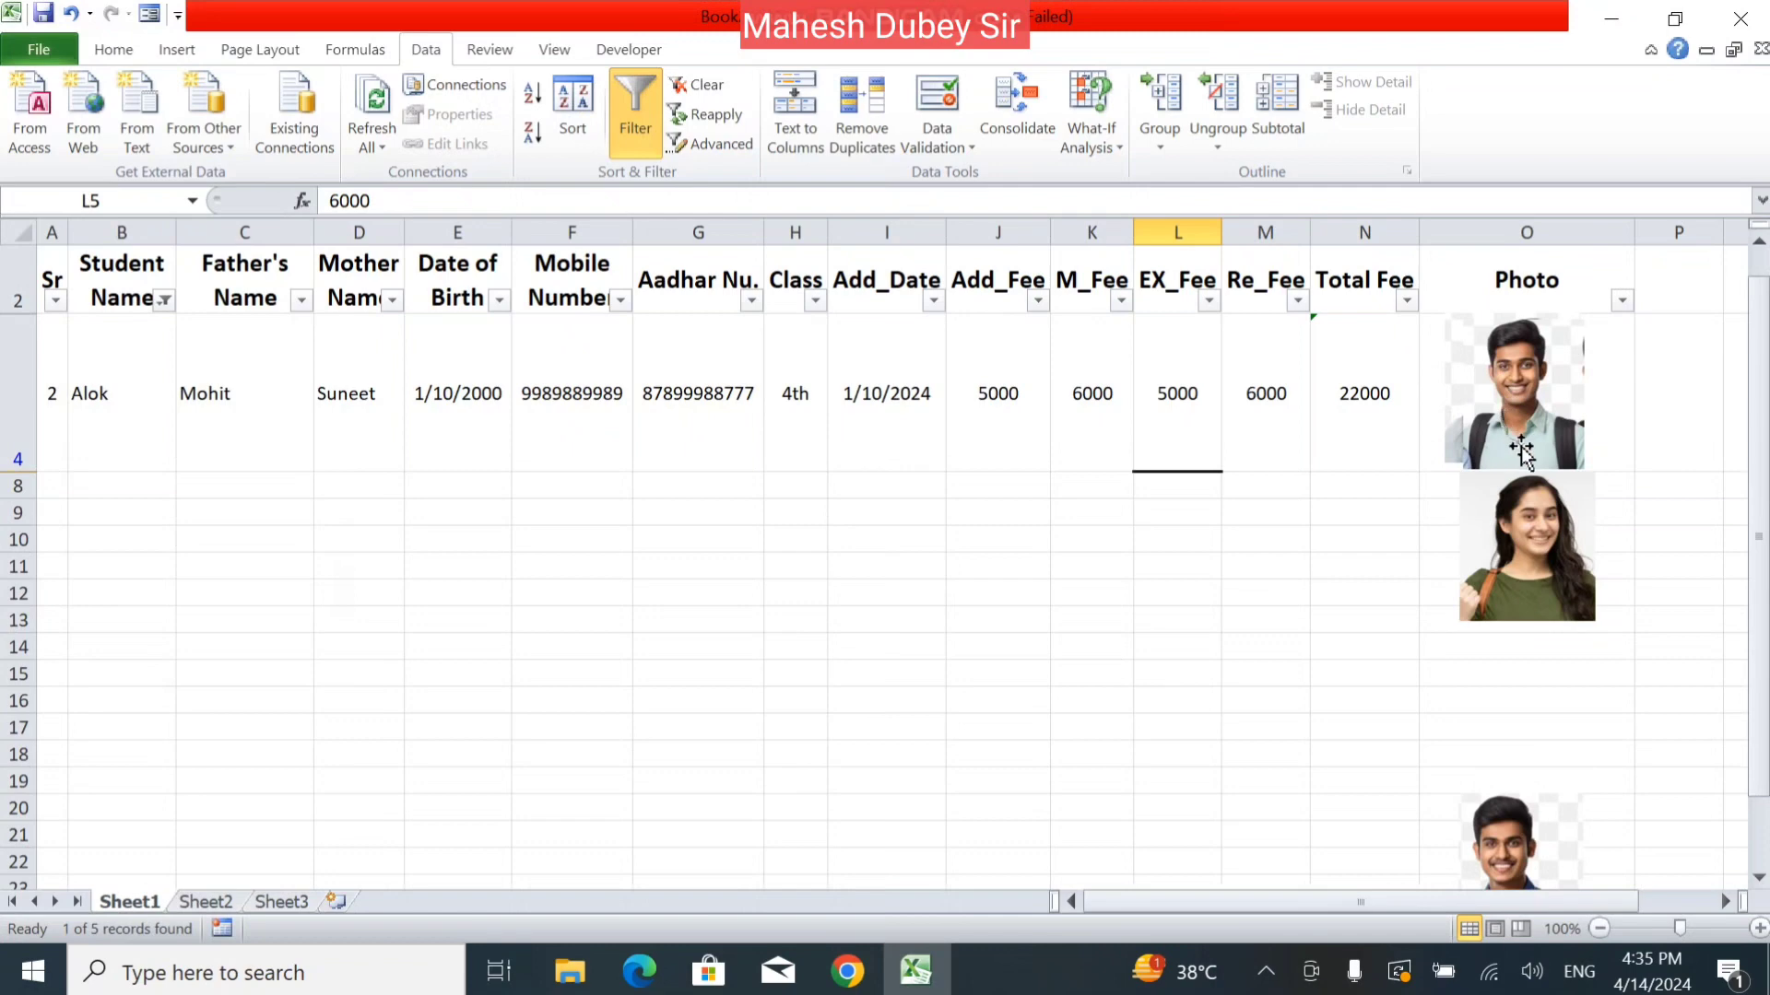
pyautogui.hotkey('ctrl', 'z')
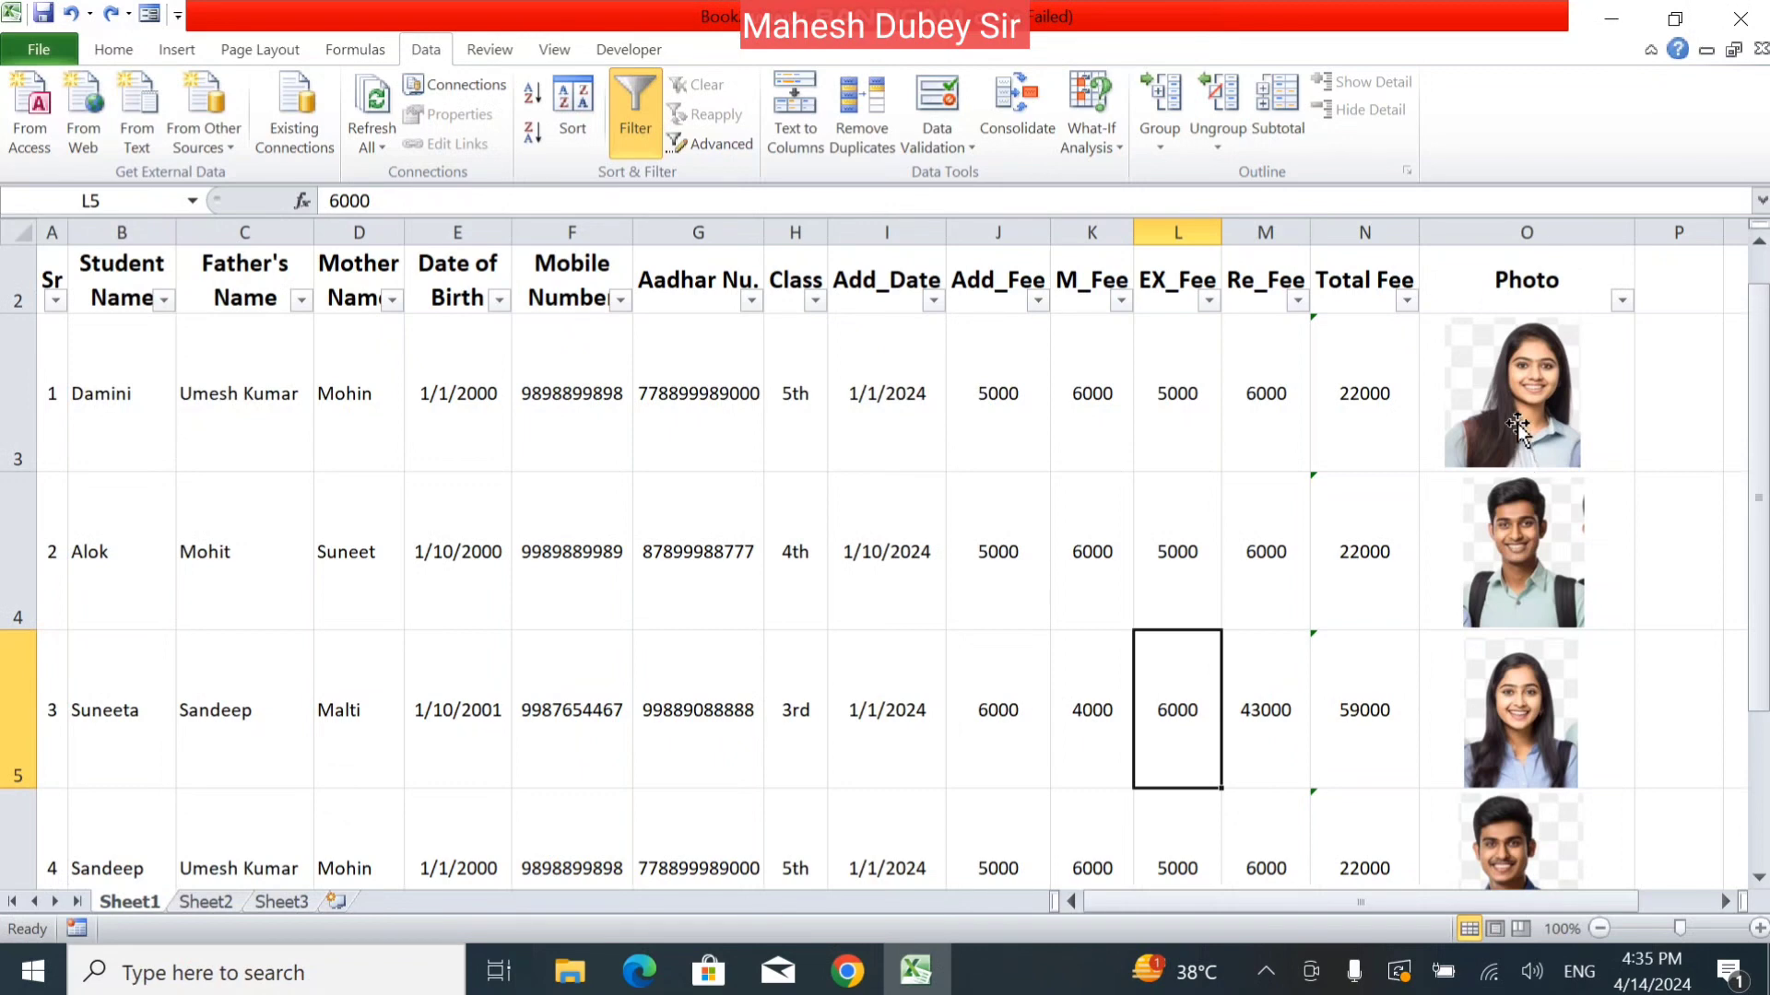
# Step: Check the object positioning option in the properties of the row 3 photo
pyautogui.click(1509, 406)
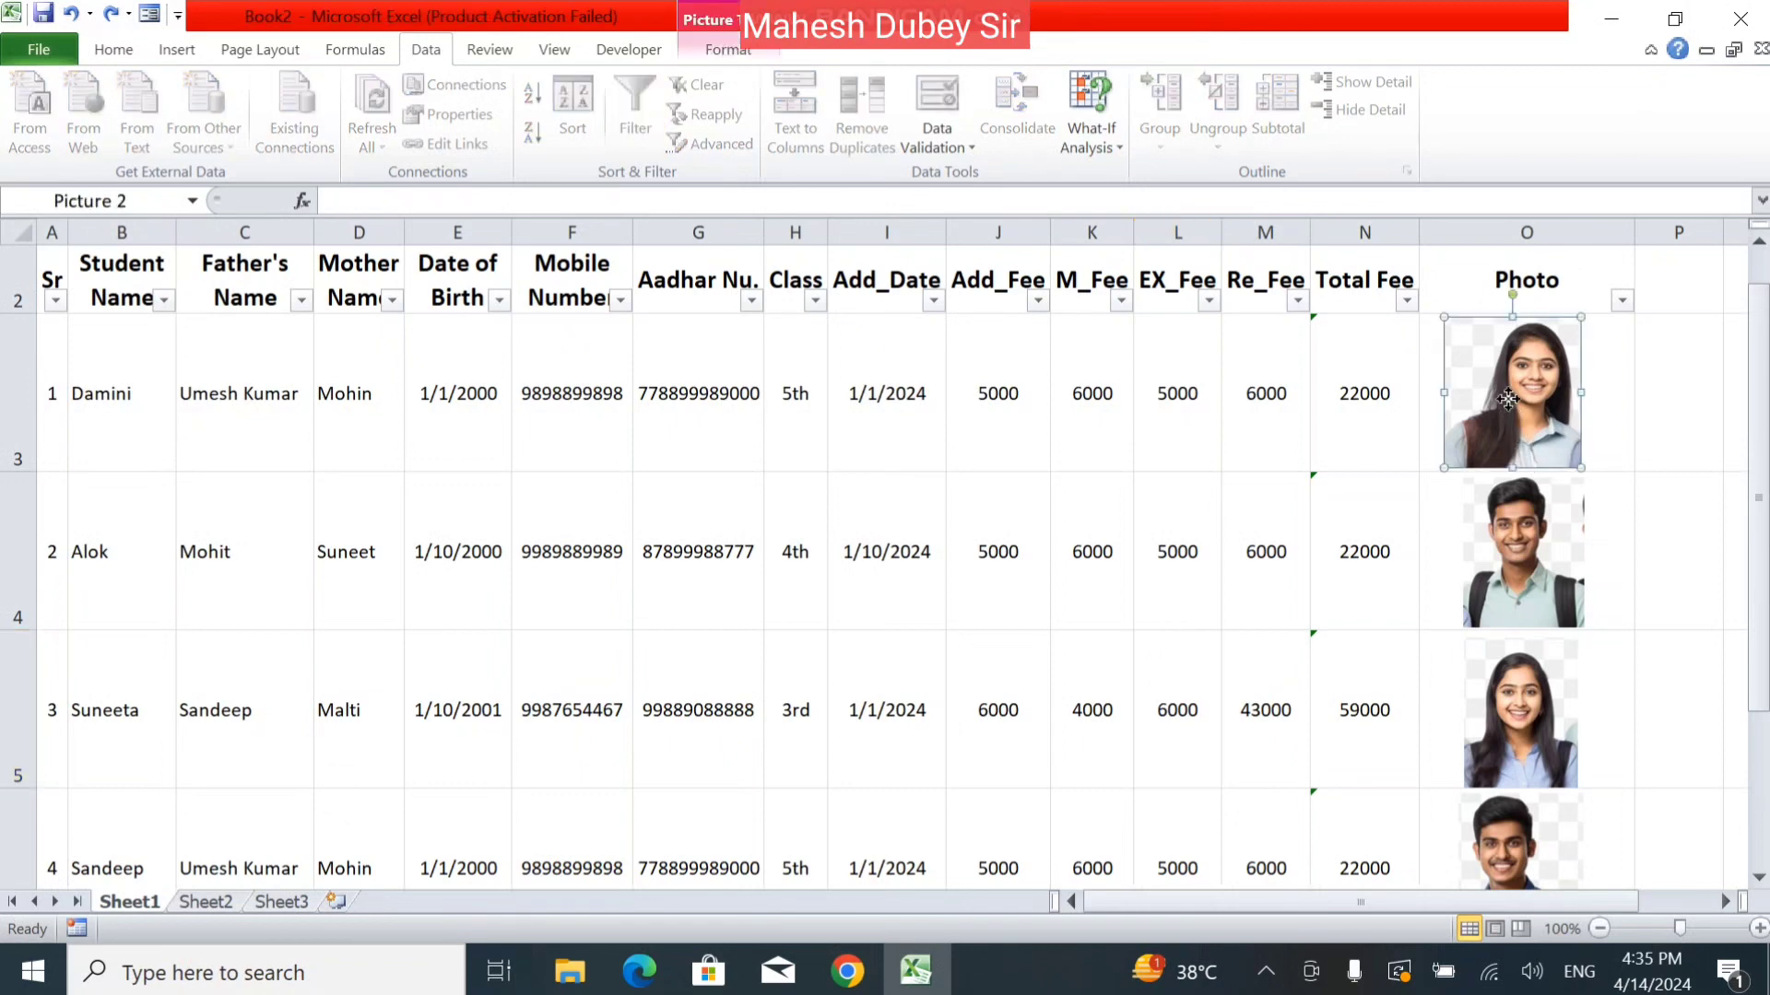
pyautogui.rightClick(1508, 400)
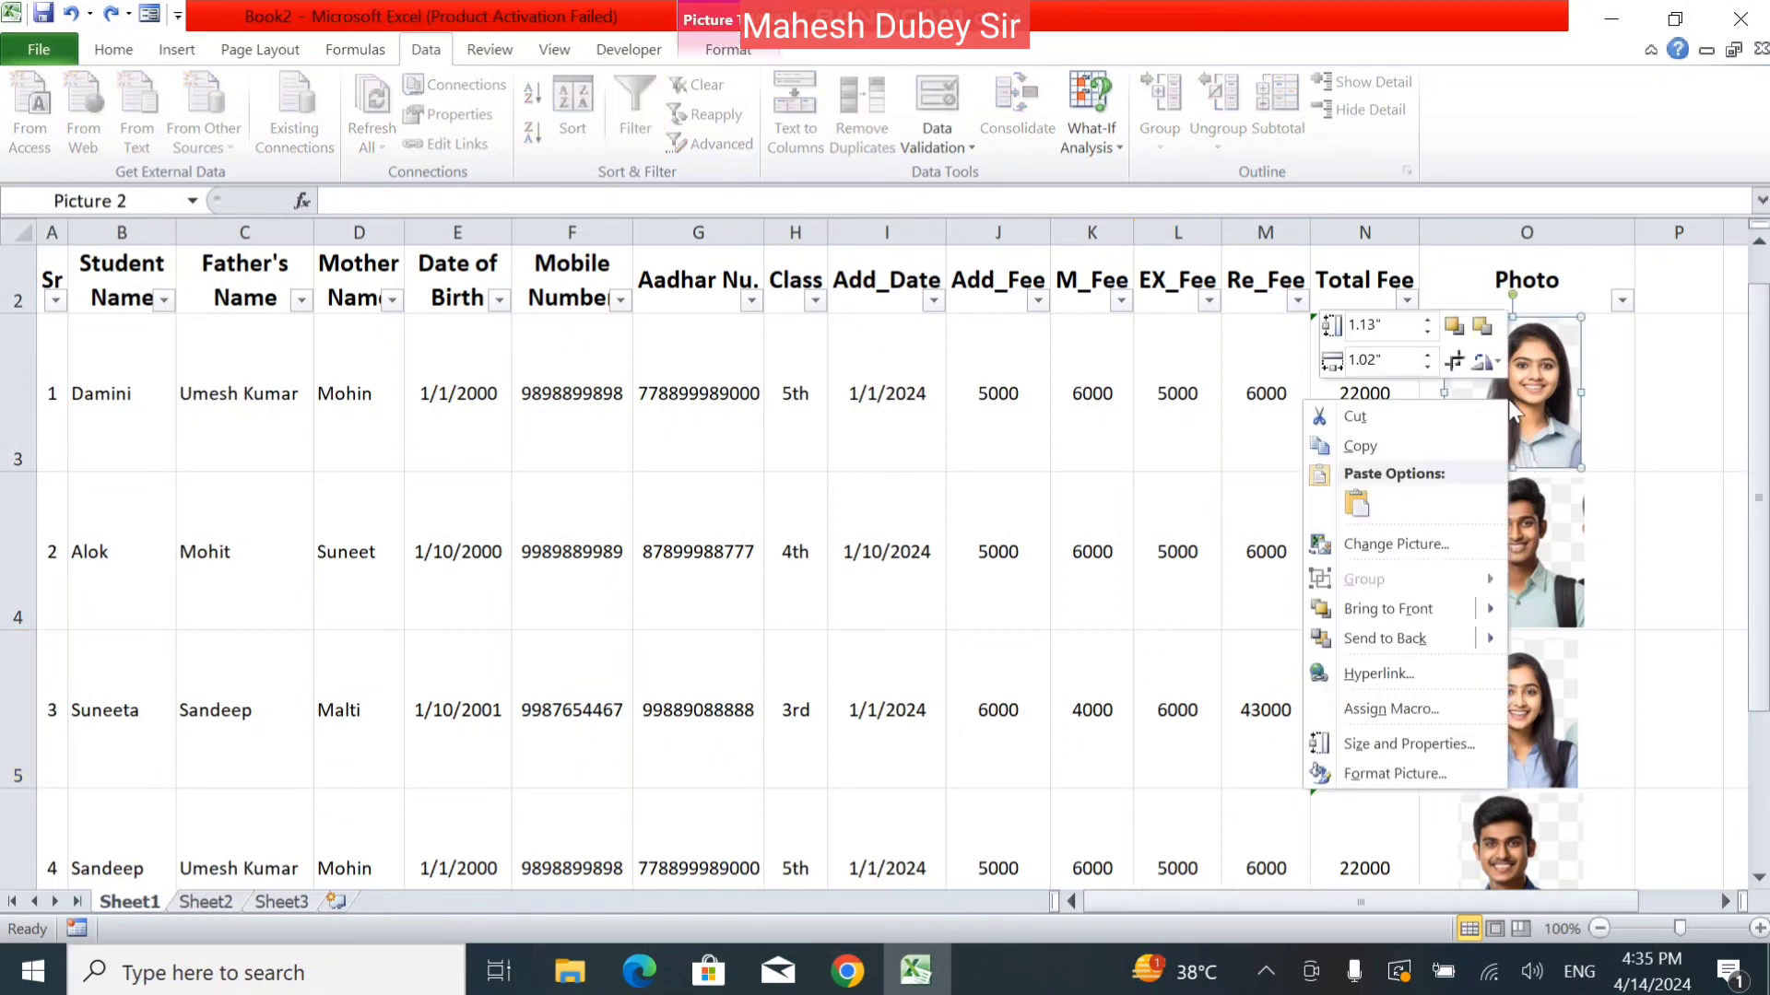
pyautogui.click(1424, 752)
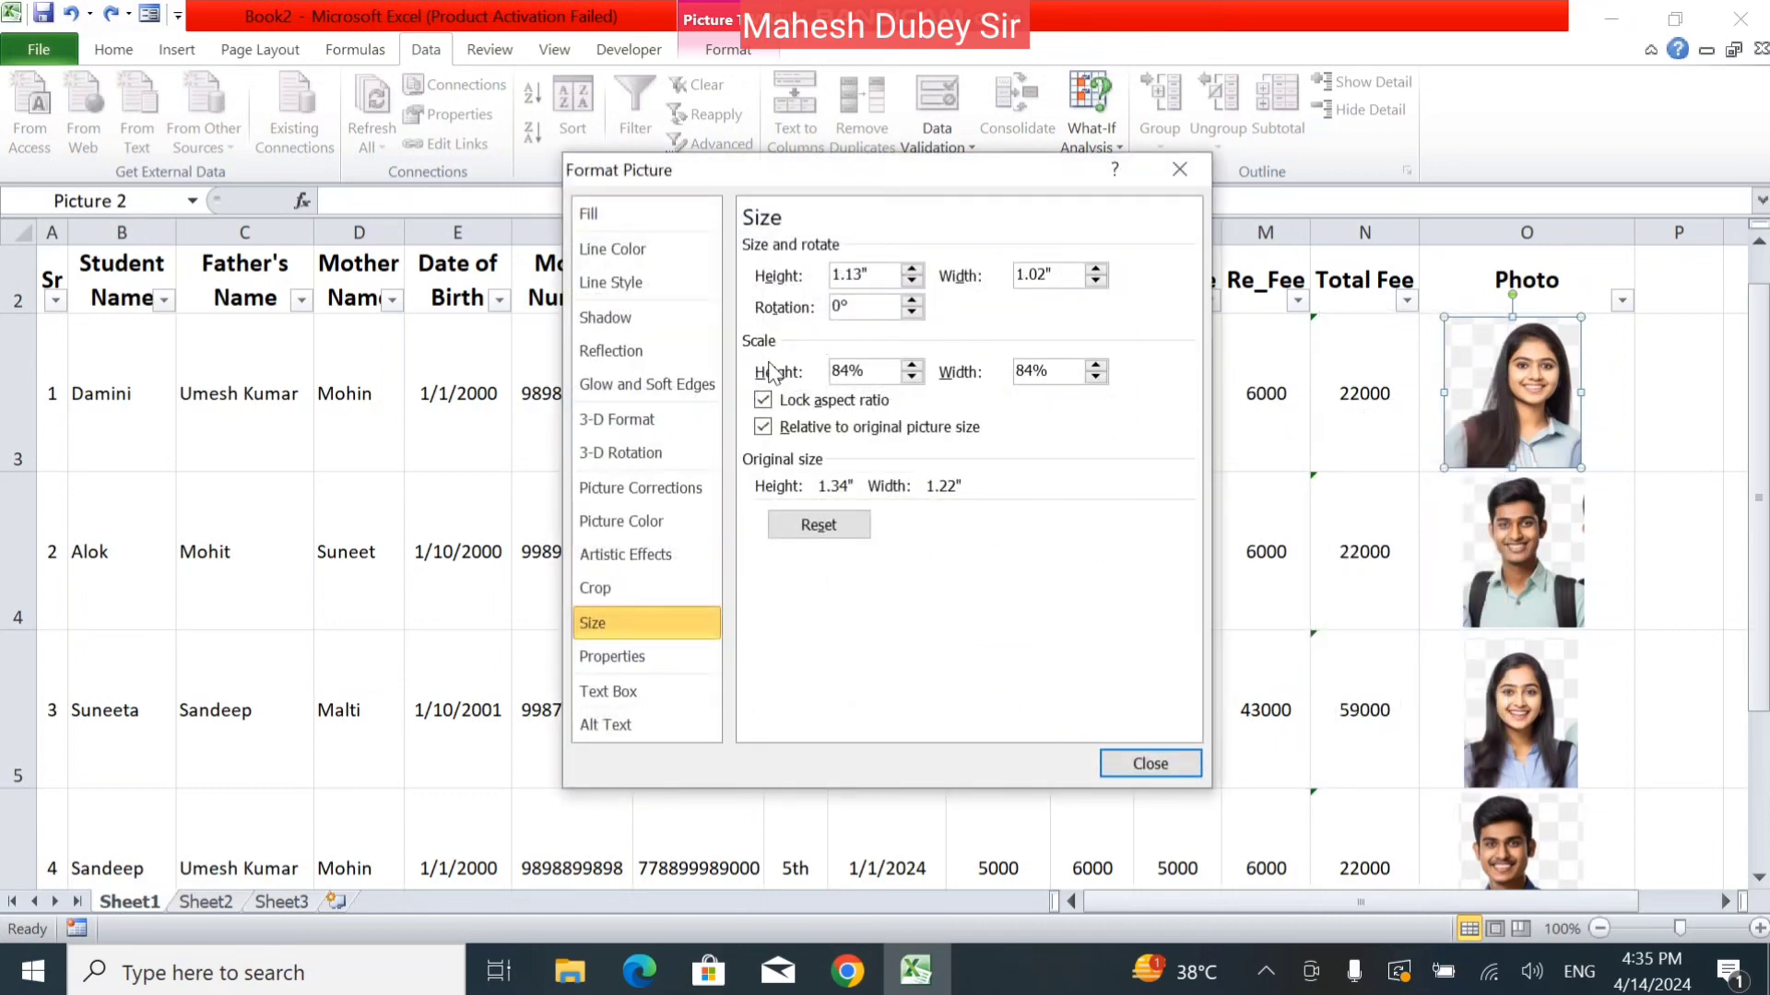
pyautogui.click(651, 657)
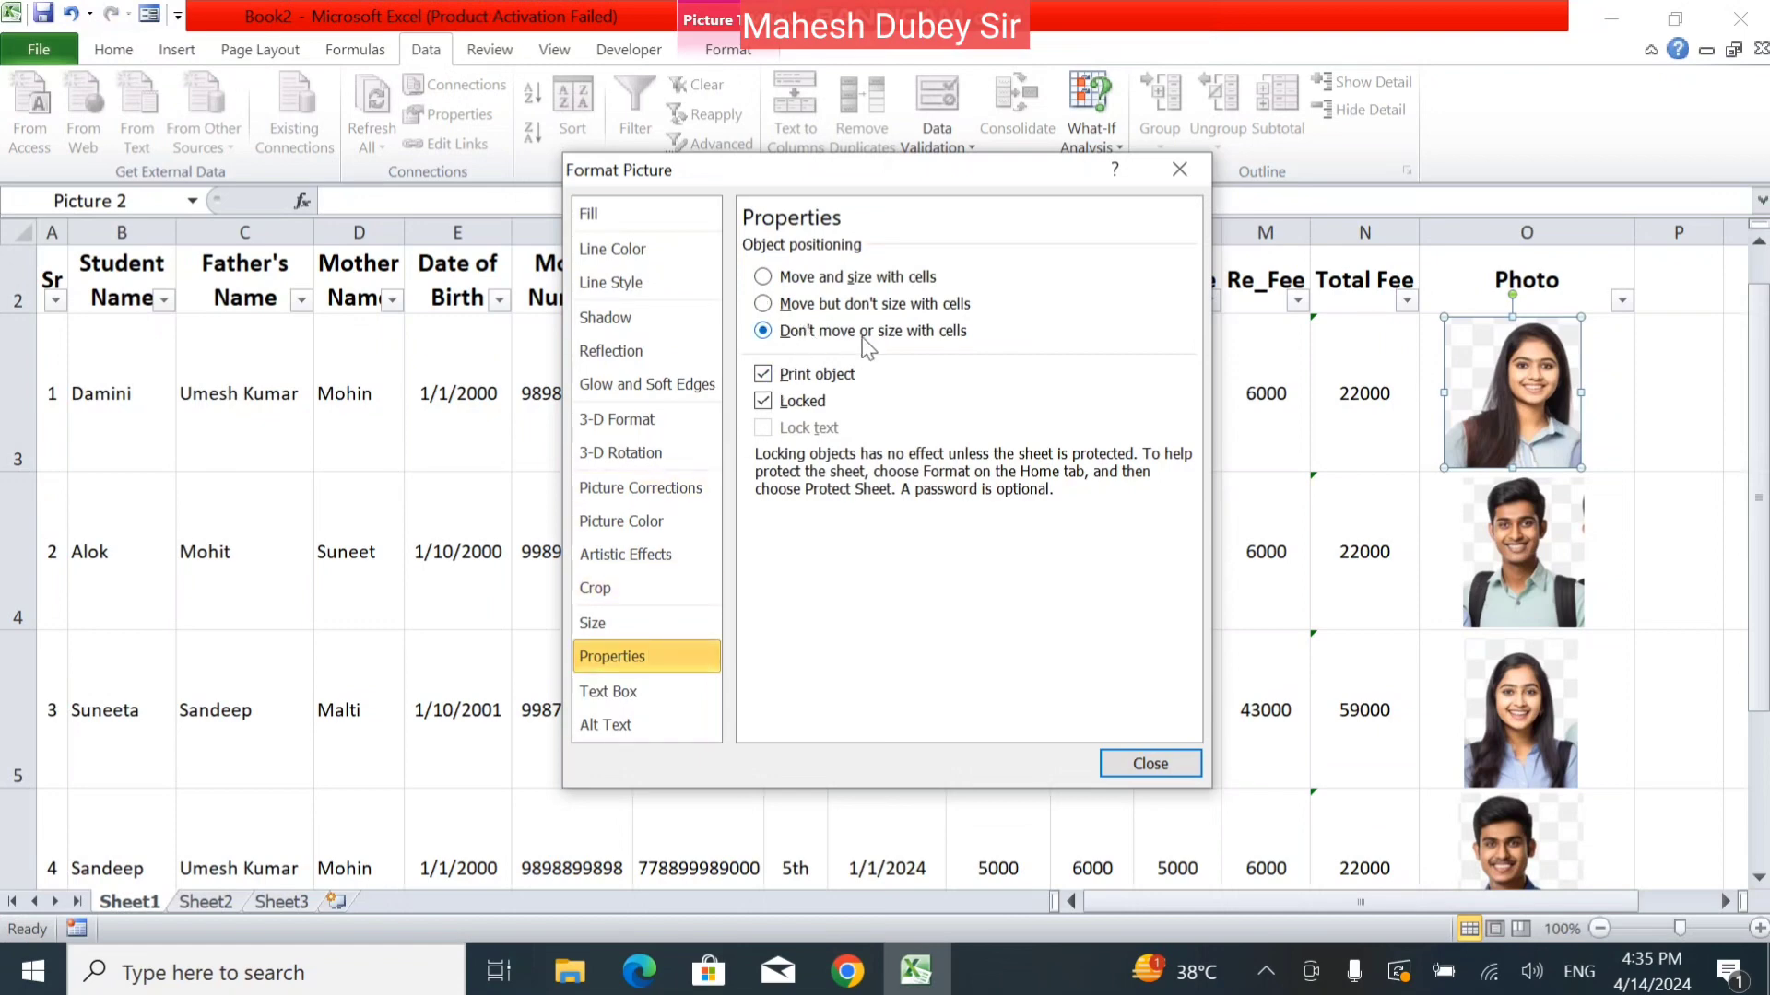
pyautogui.click(1149, 763)
# Step: Check the object positioning option in the properties of the row 4 photo
pyautogui.click(1484, 560)
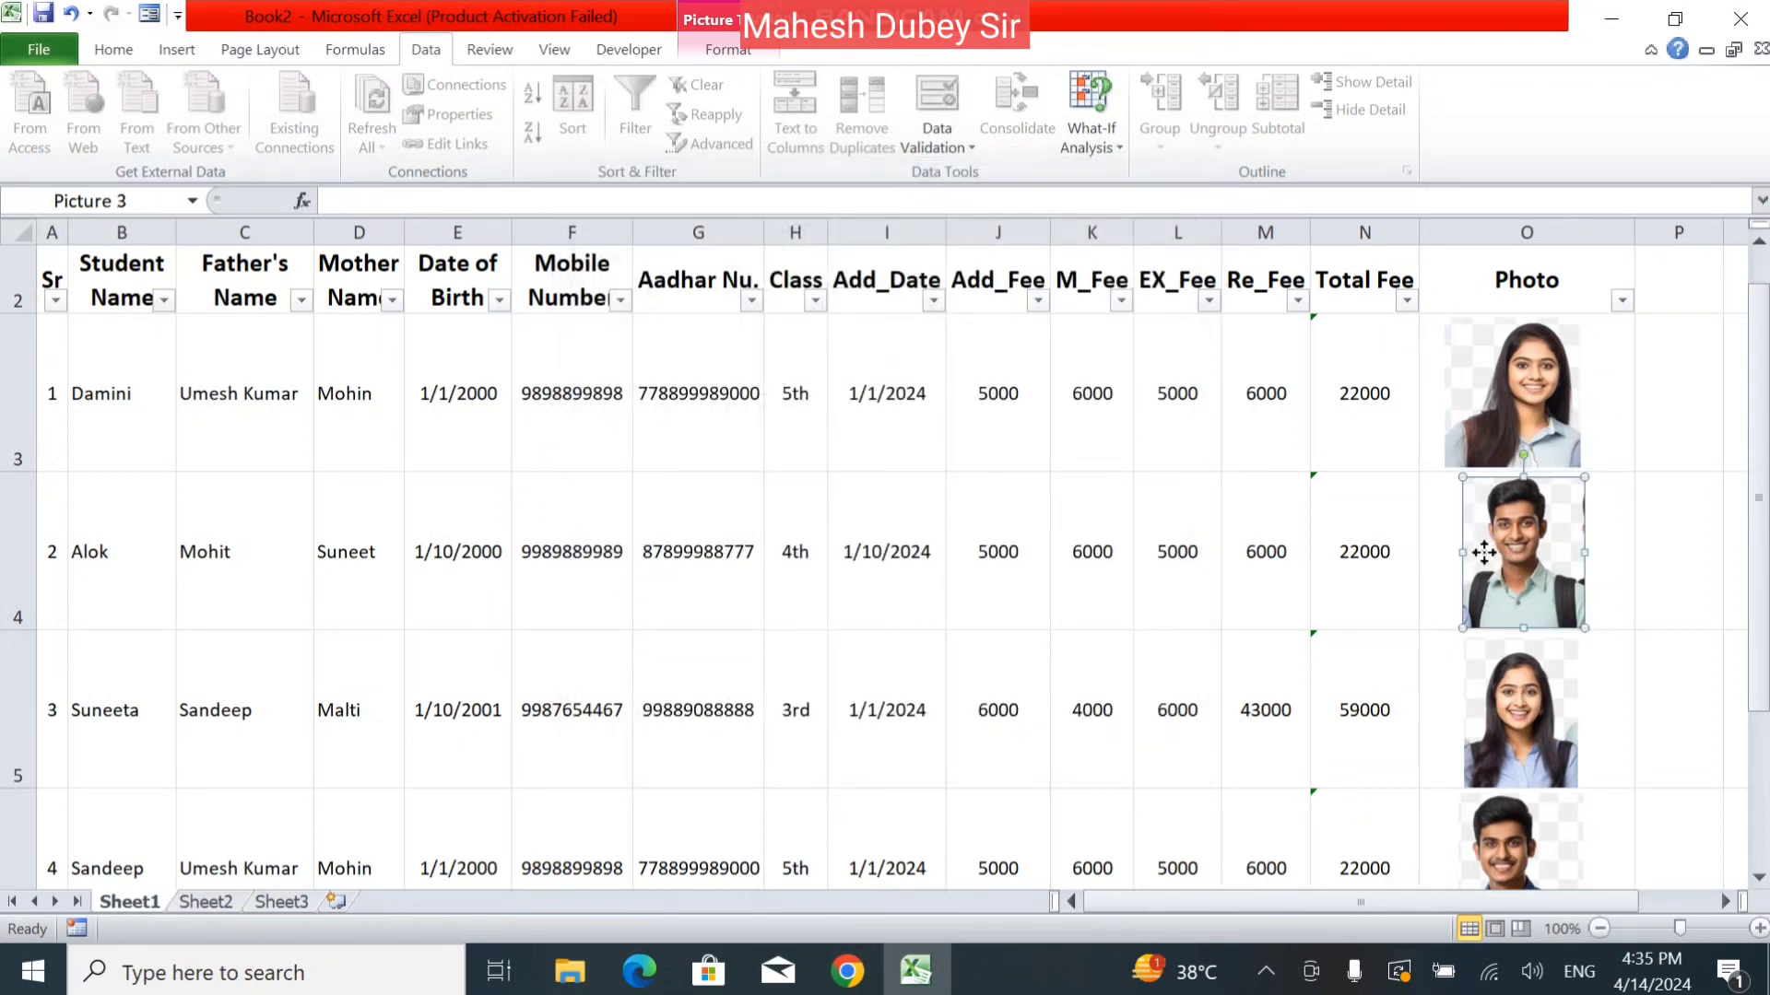
pyautogui.rightClick(1486, 563)
pyautogui.click(1430, 509)
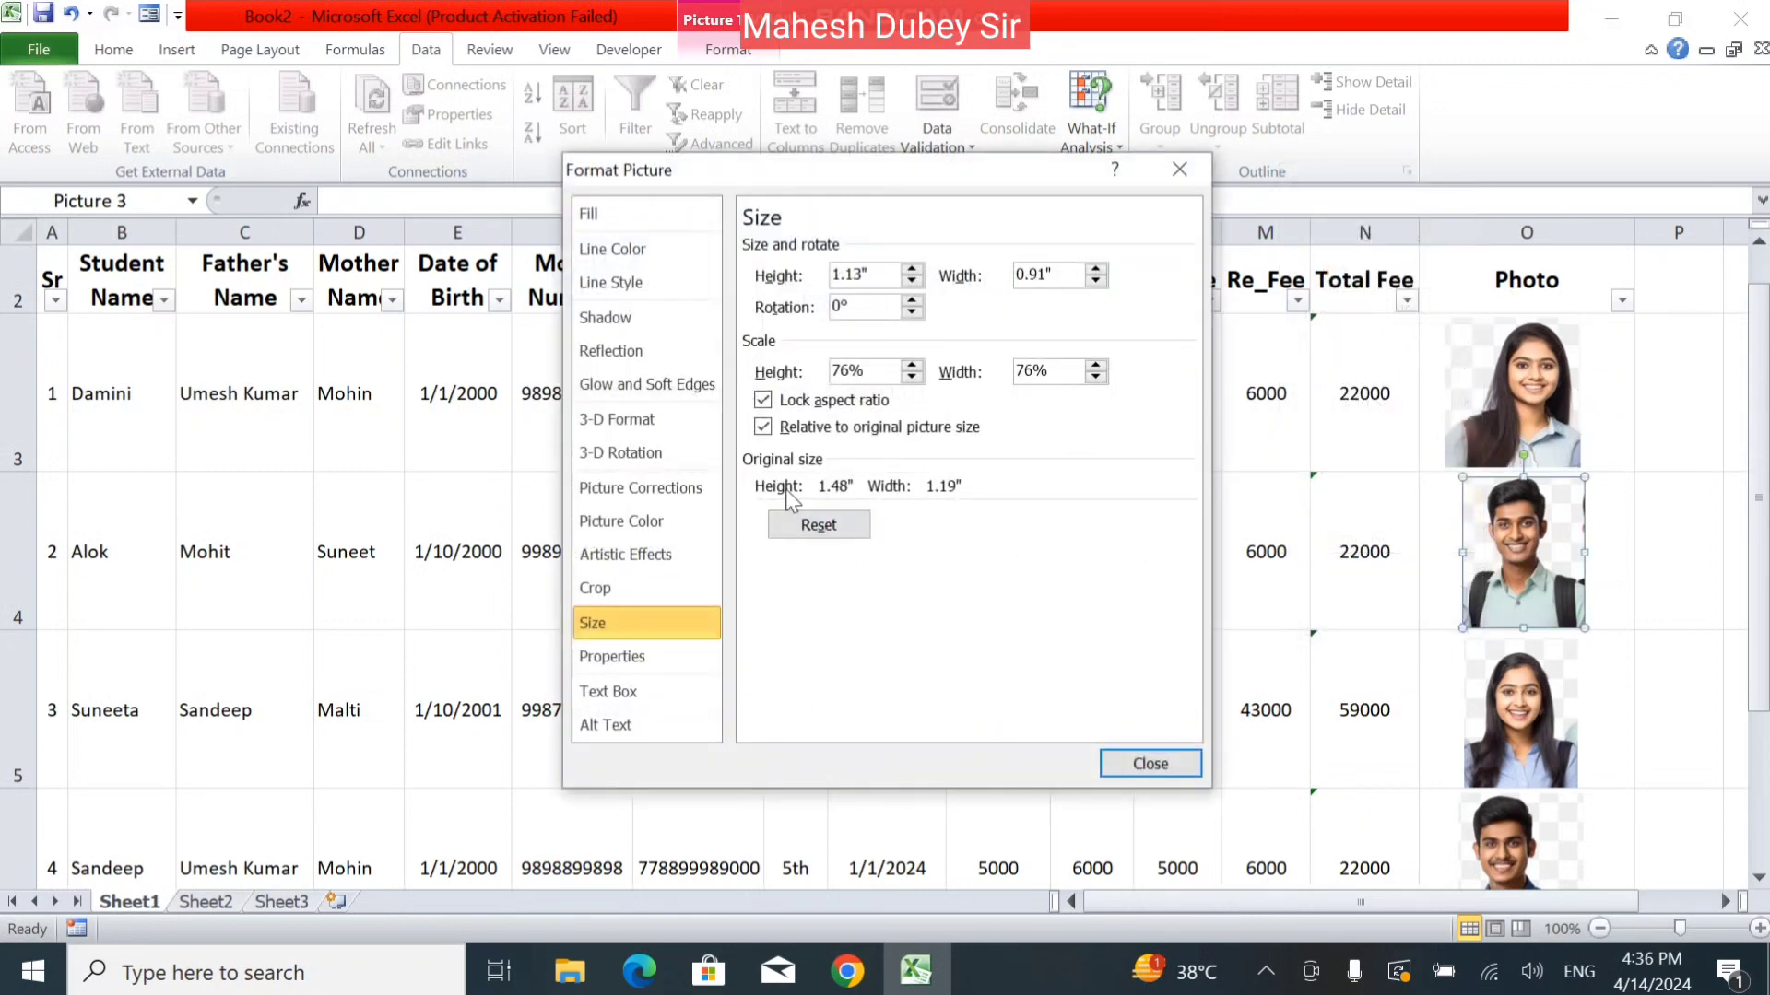
pyautogui.click(627, 651)
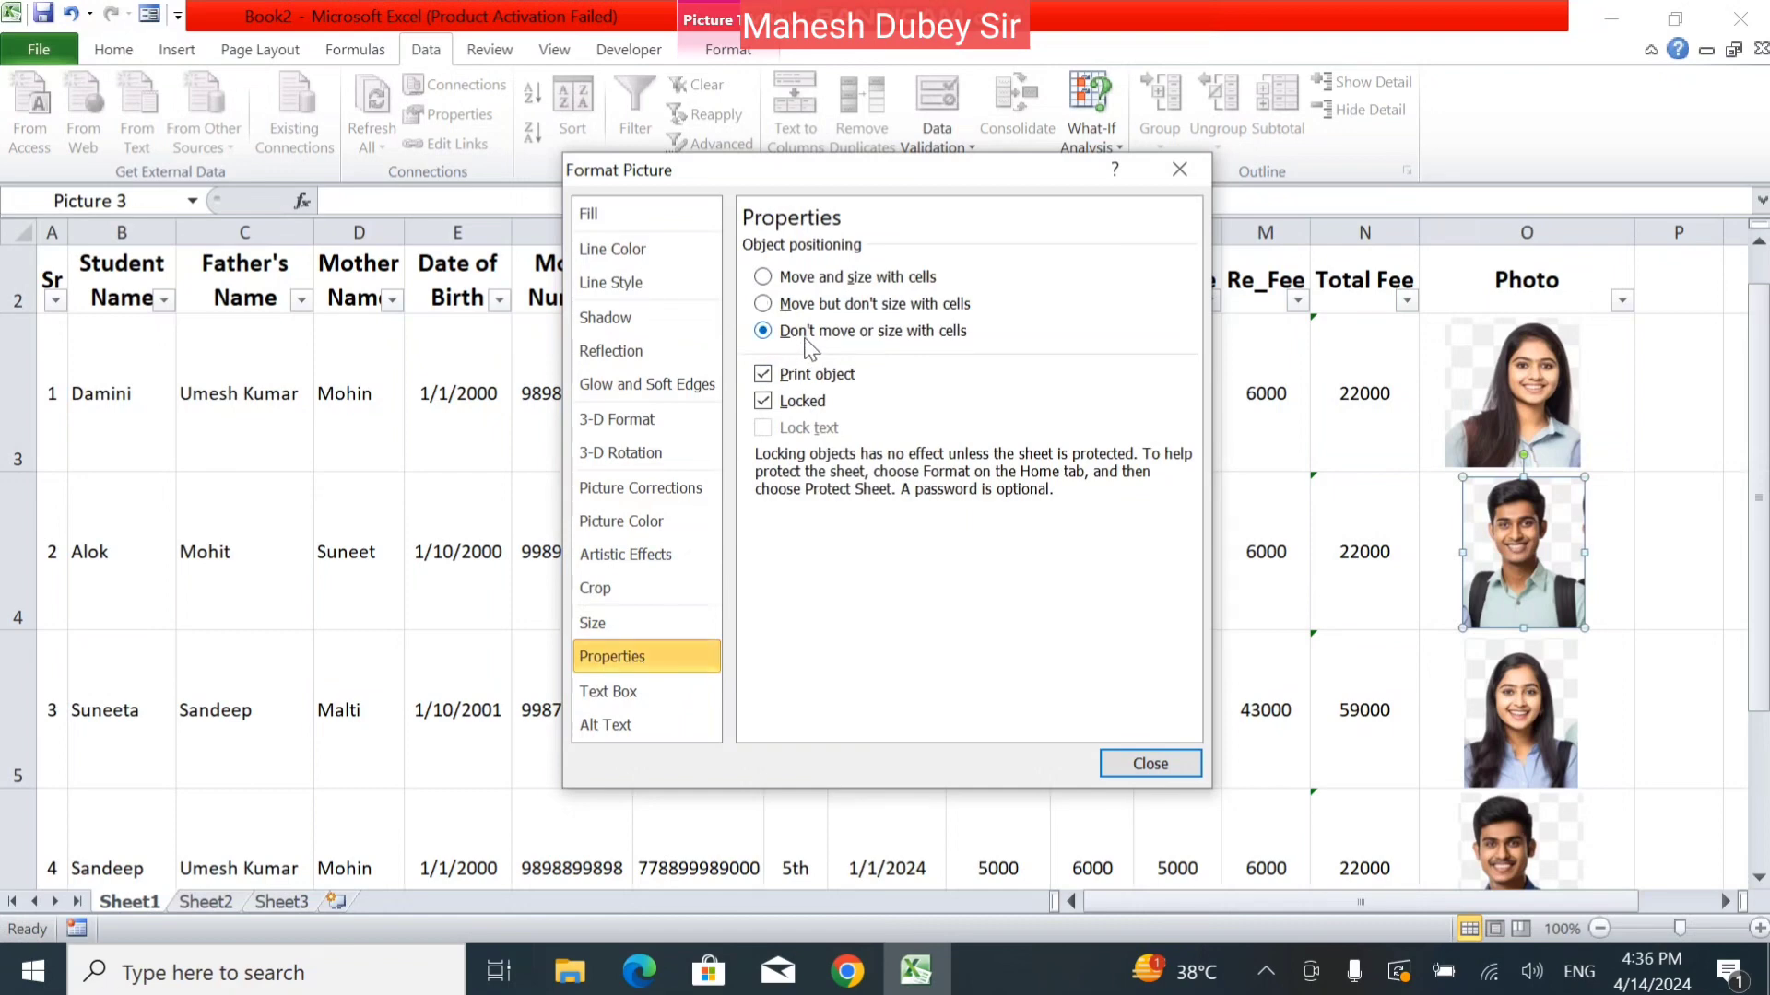
pyautogui.click(1149, 763)
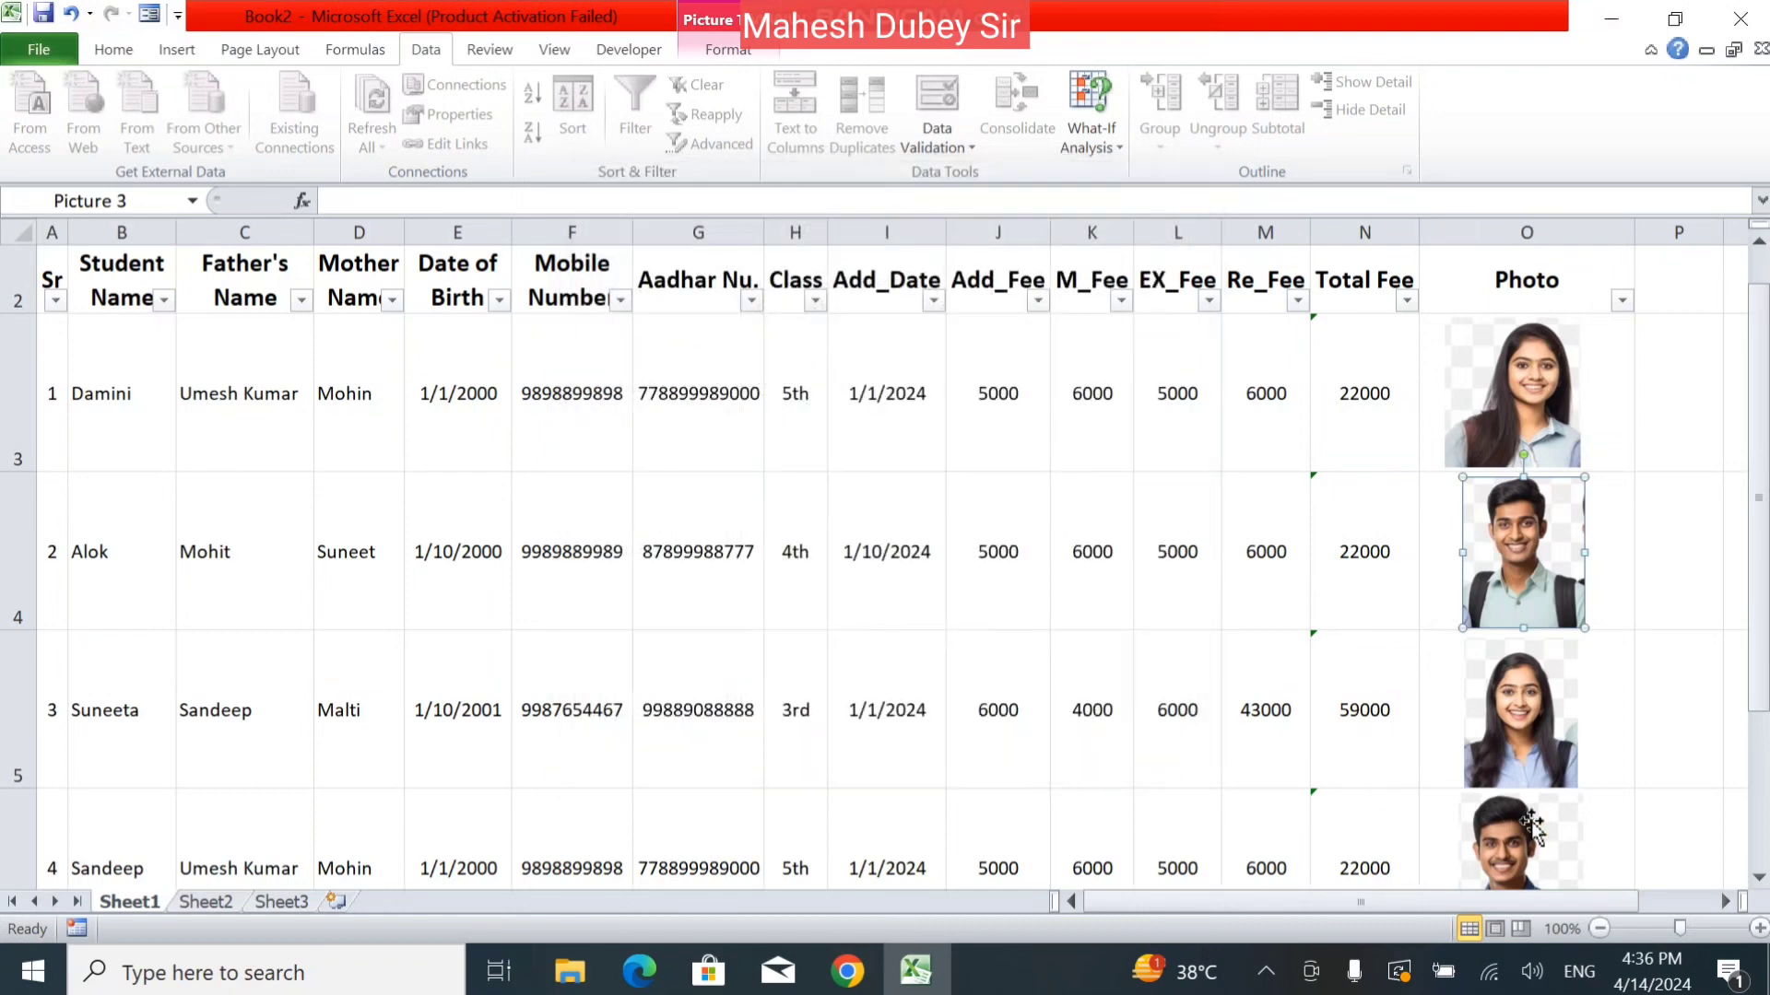
# Step: Set the object positioning of the row 5 photo to "Don't move or size with cells"
pyautogui.click(1527, 738)
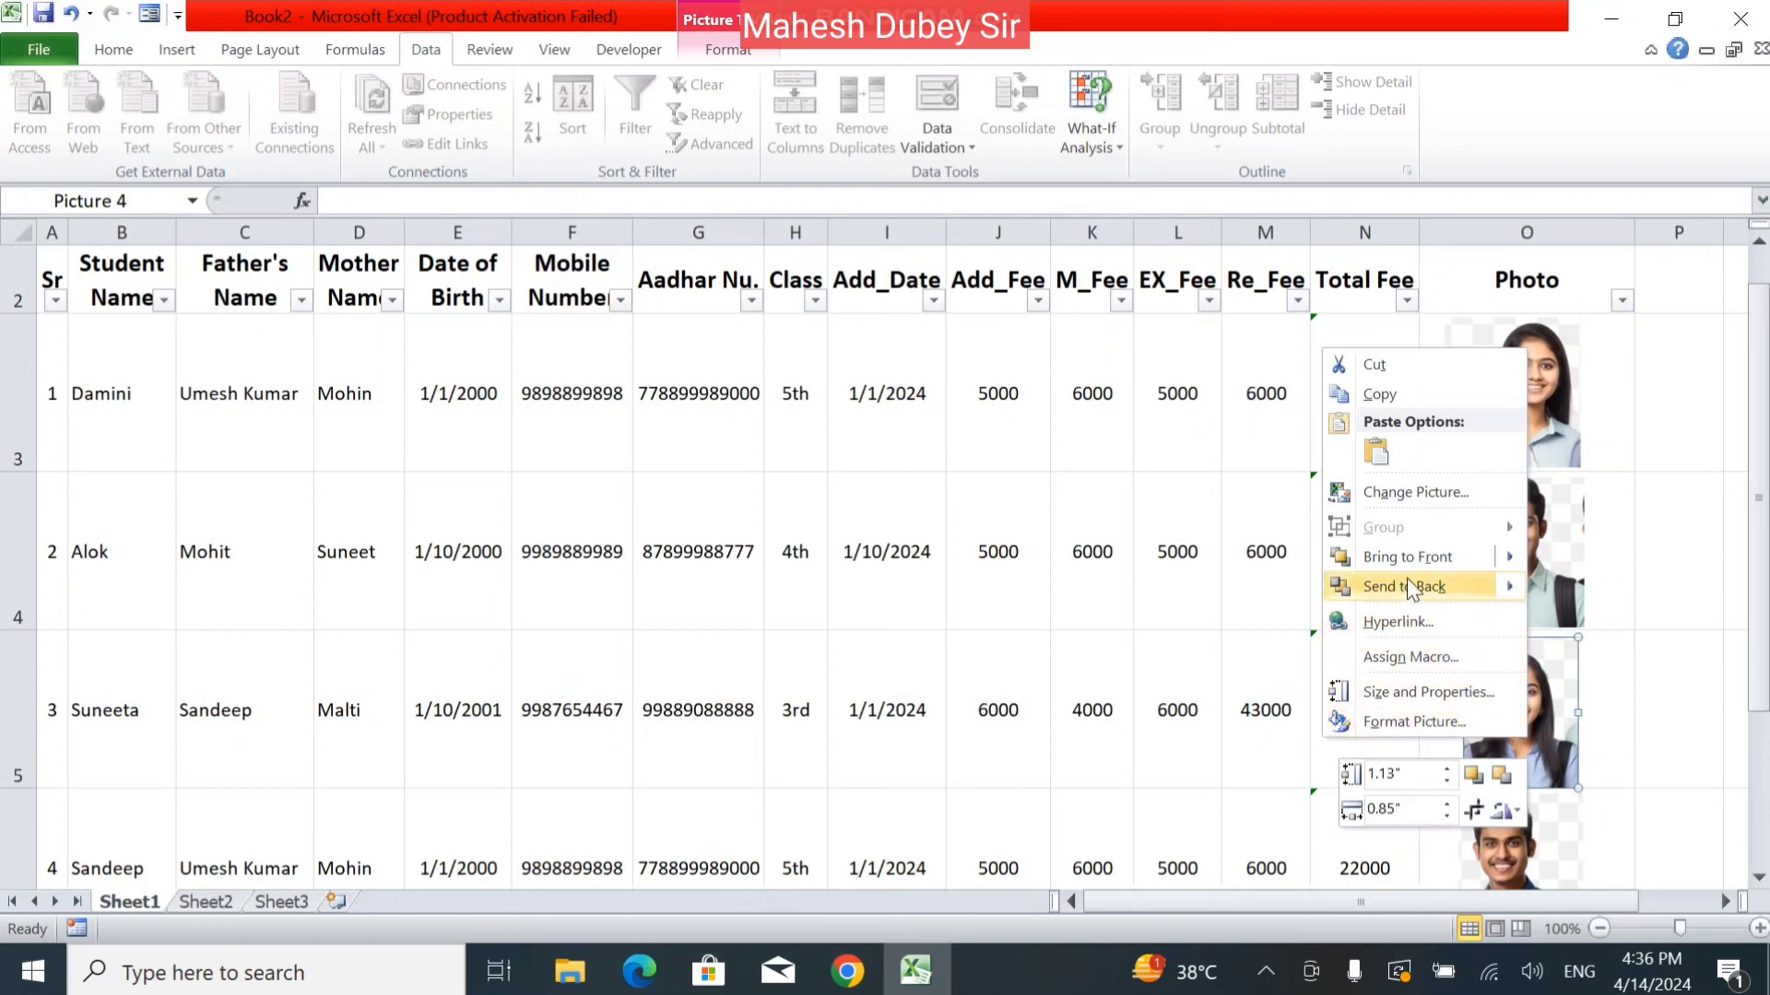
pyautogui.click(1412, 692)
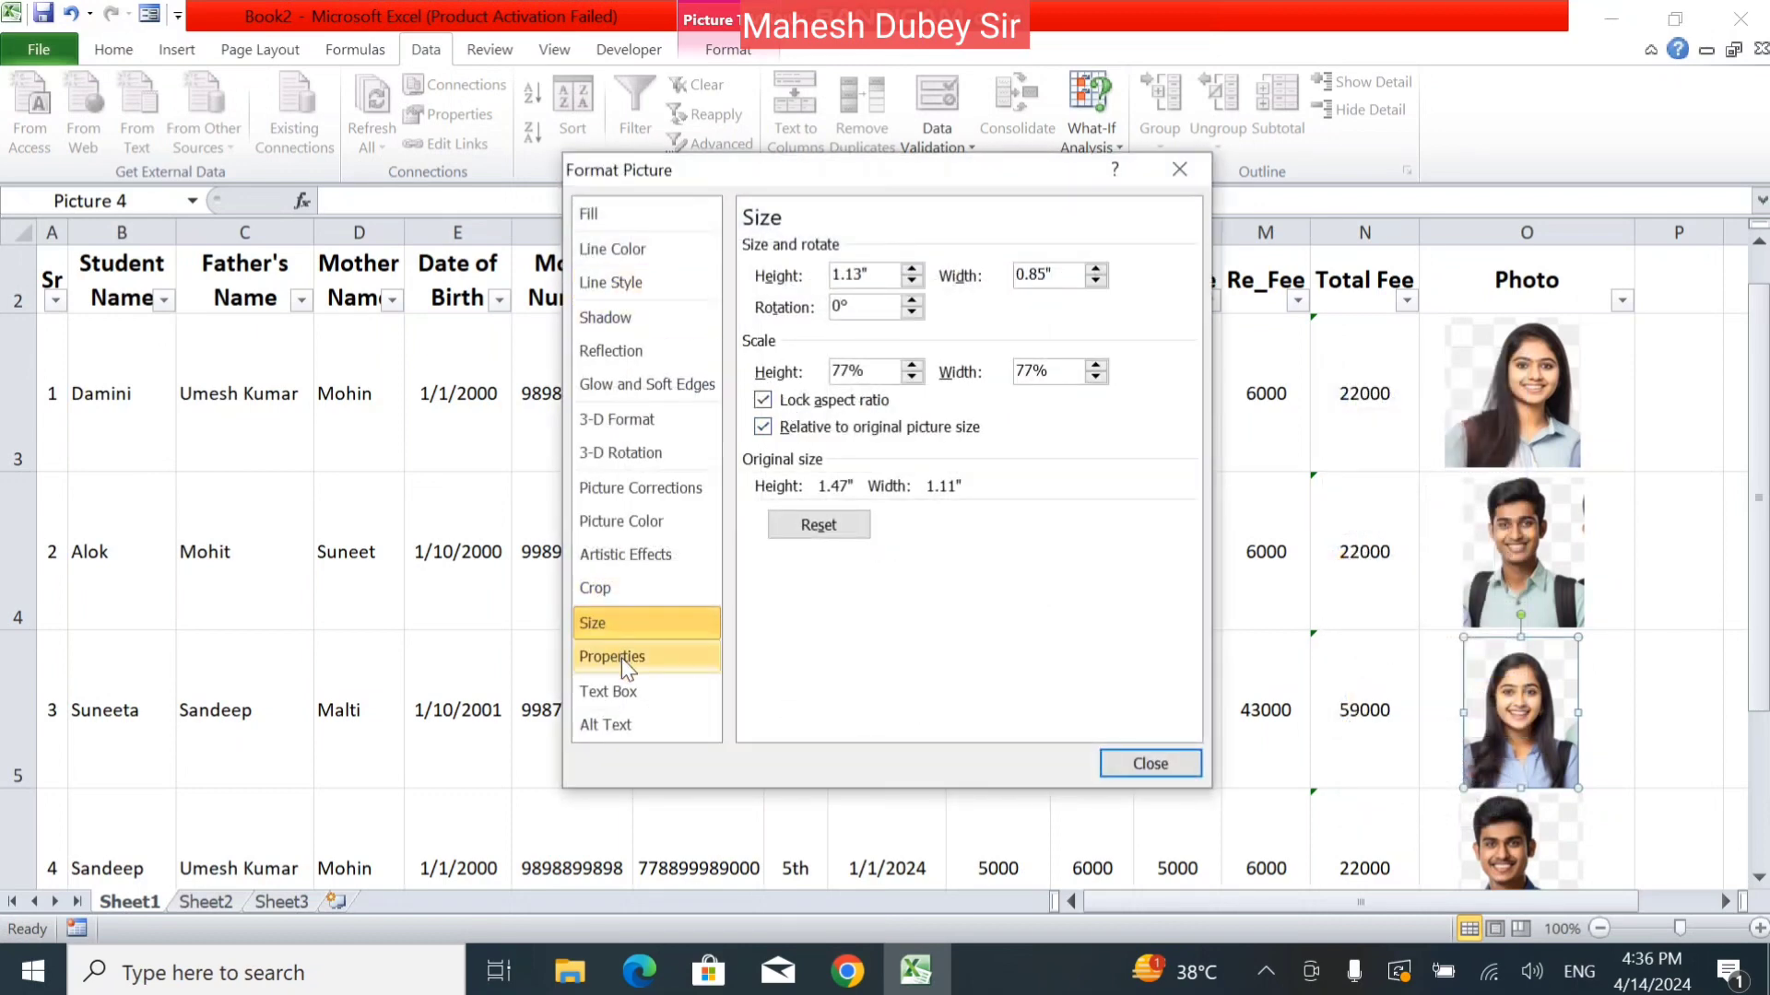
pyautogui.click(621, 657)
pyautogui.click(849, 334)
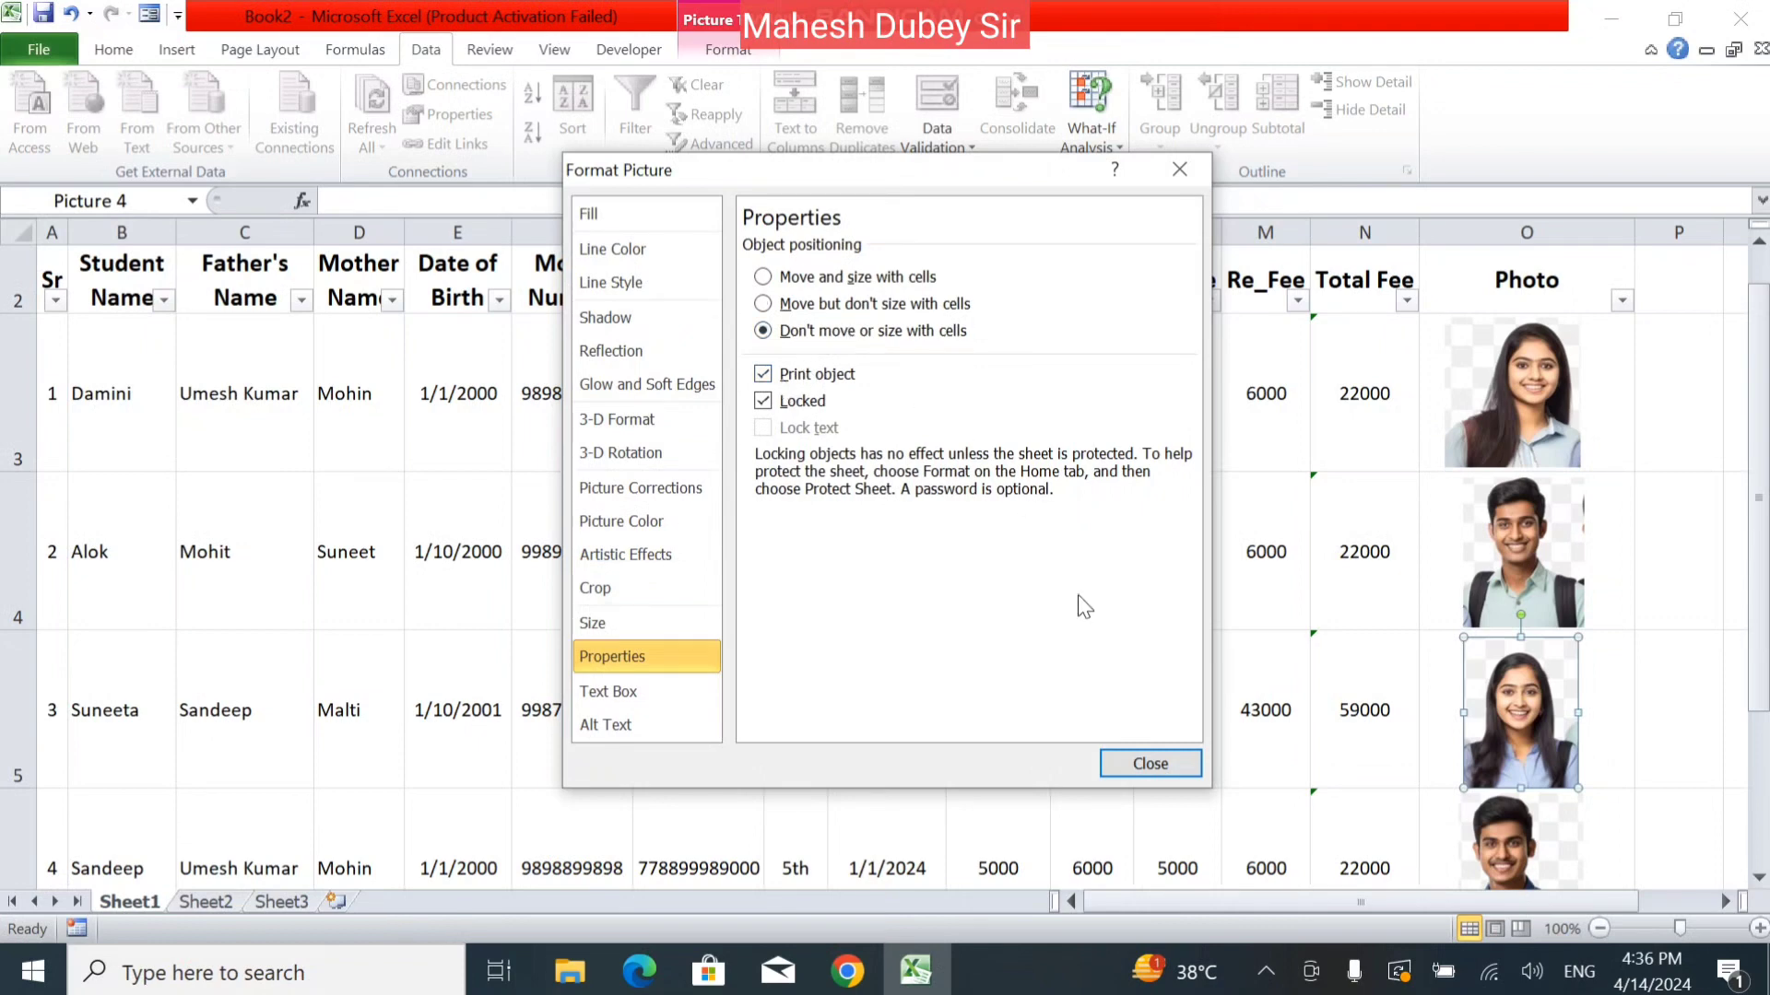
pyautogui.click(1147, 764)
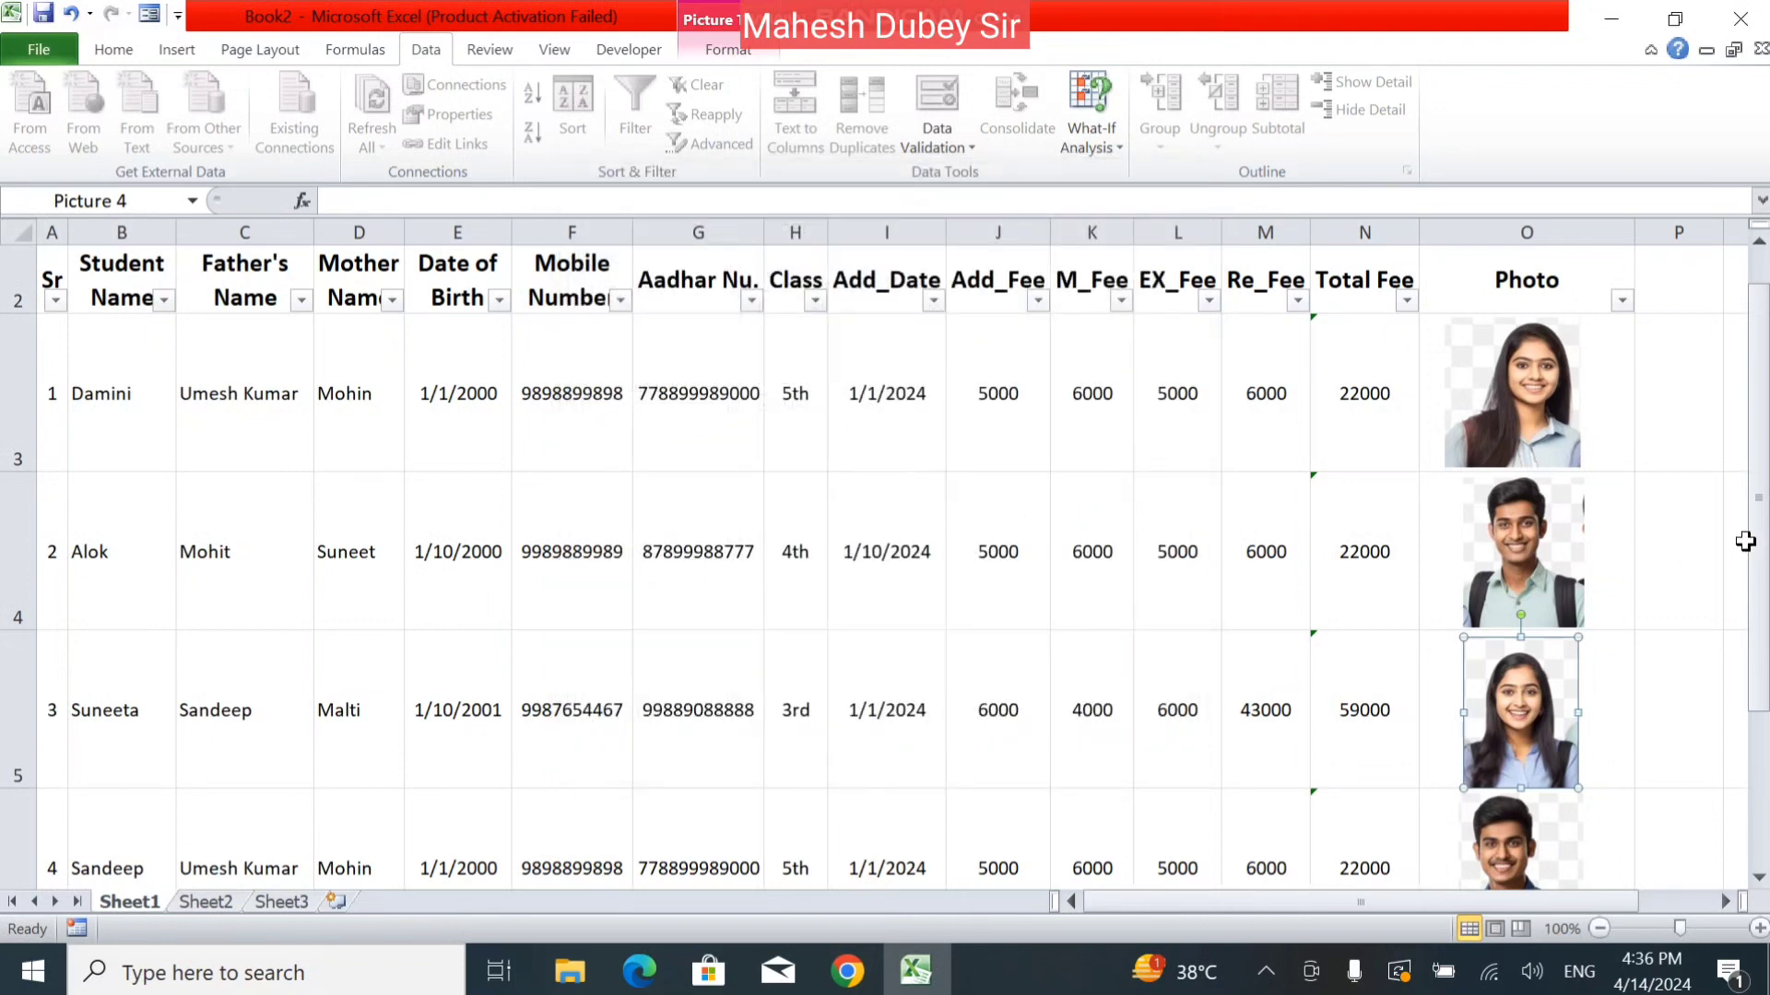
# Step: Check the object positioning option in the properties of the row 6 photo
pyautogui.moveTo(1758, 544); pyautogui.dragTo(1766, 629)
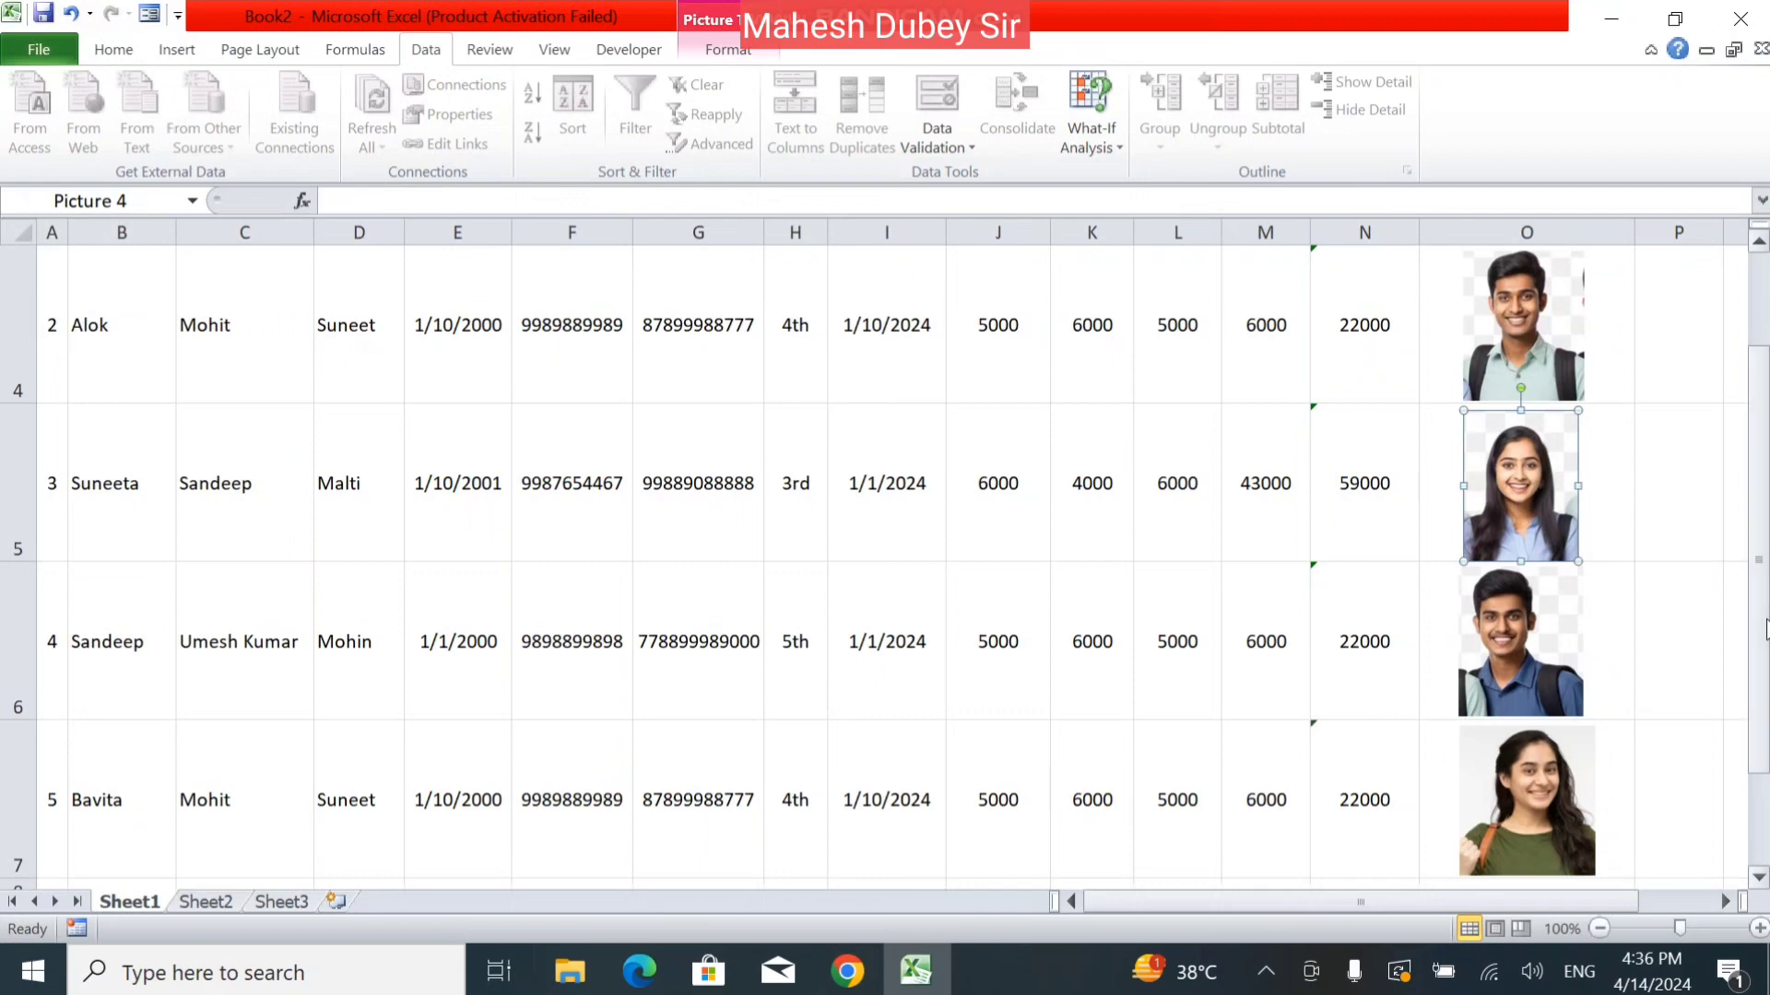
pyautogui.click(1485, 620)
pyautogui.rightClick(1484, 618)
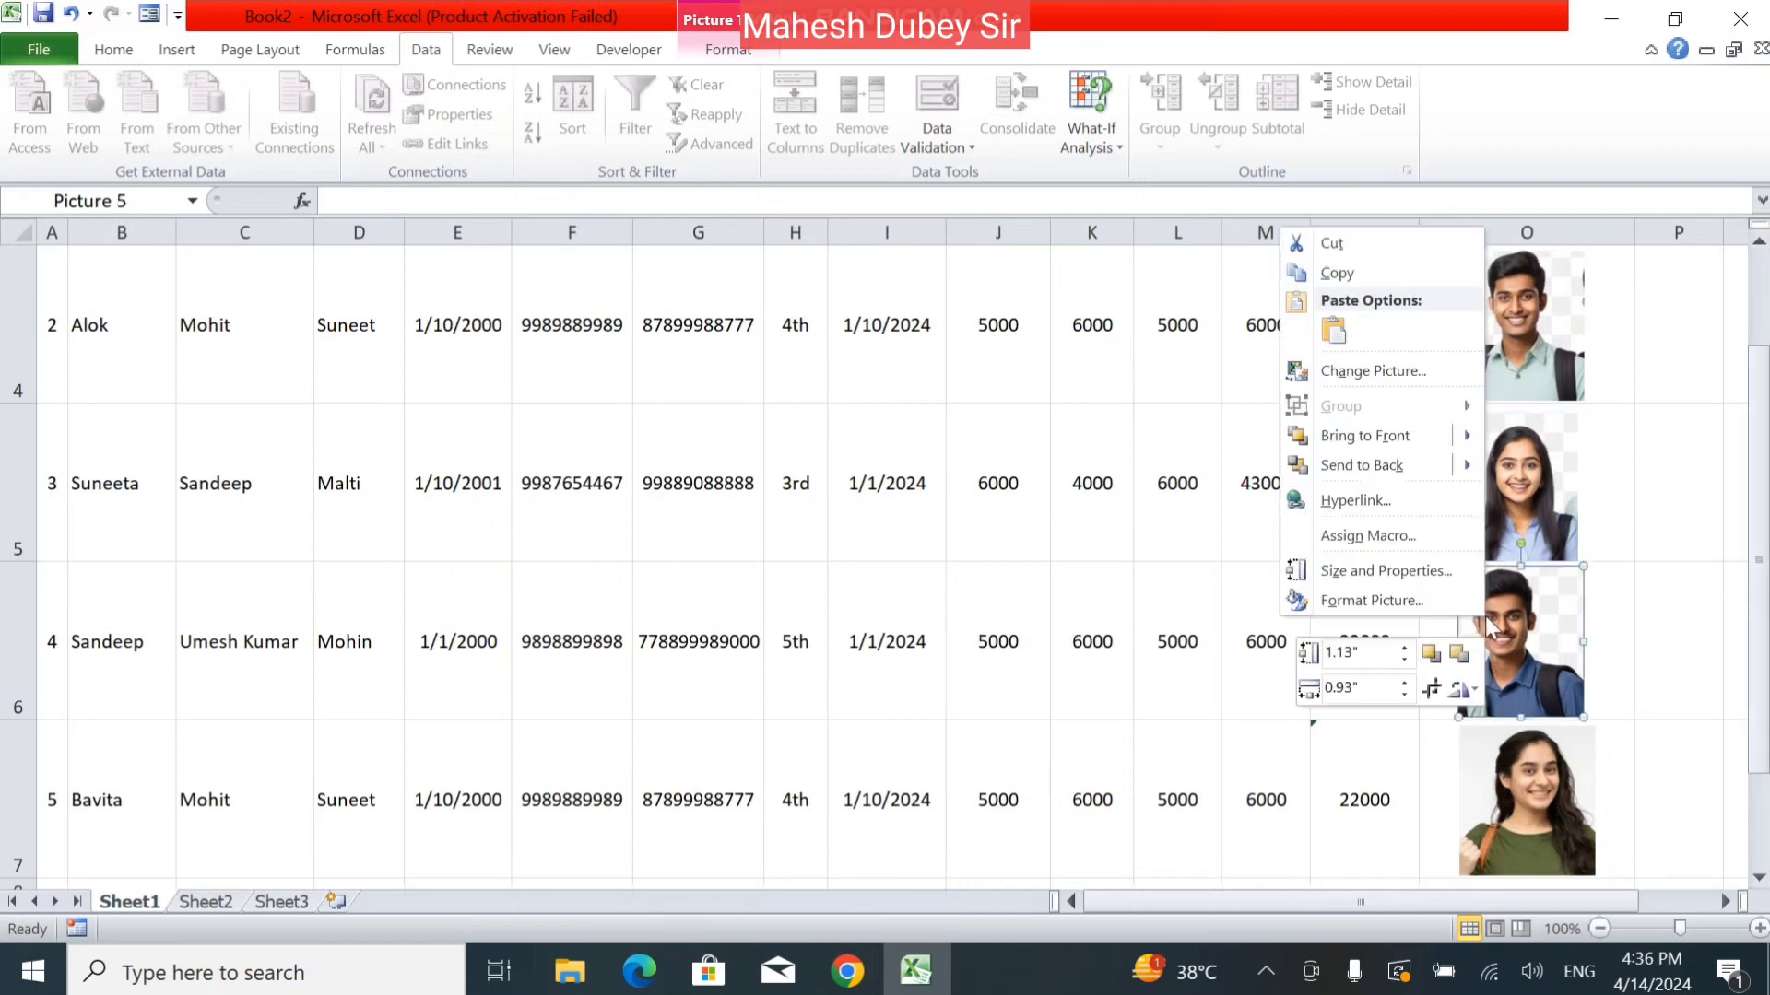
pyautogui.click(1417, 573)
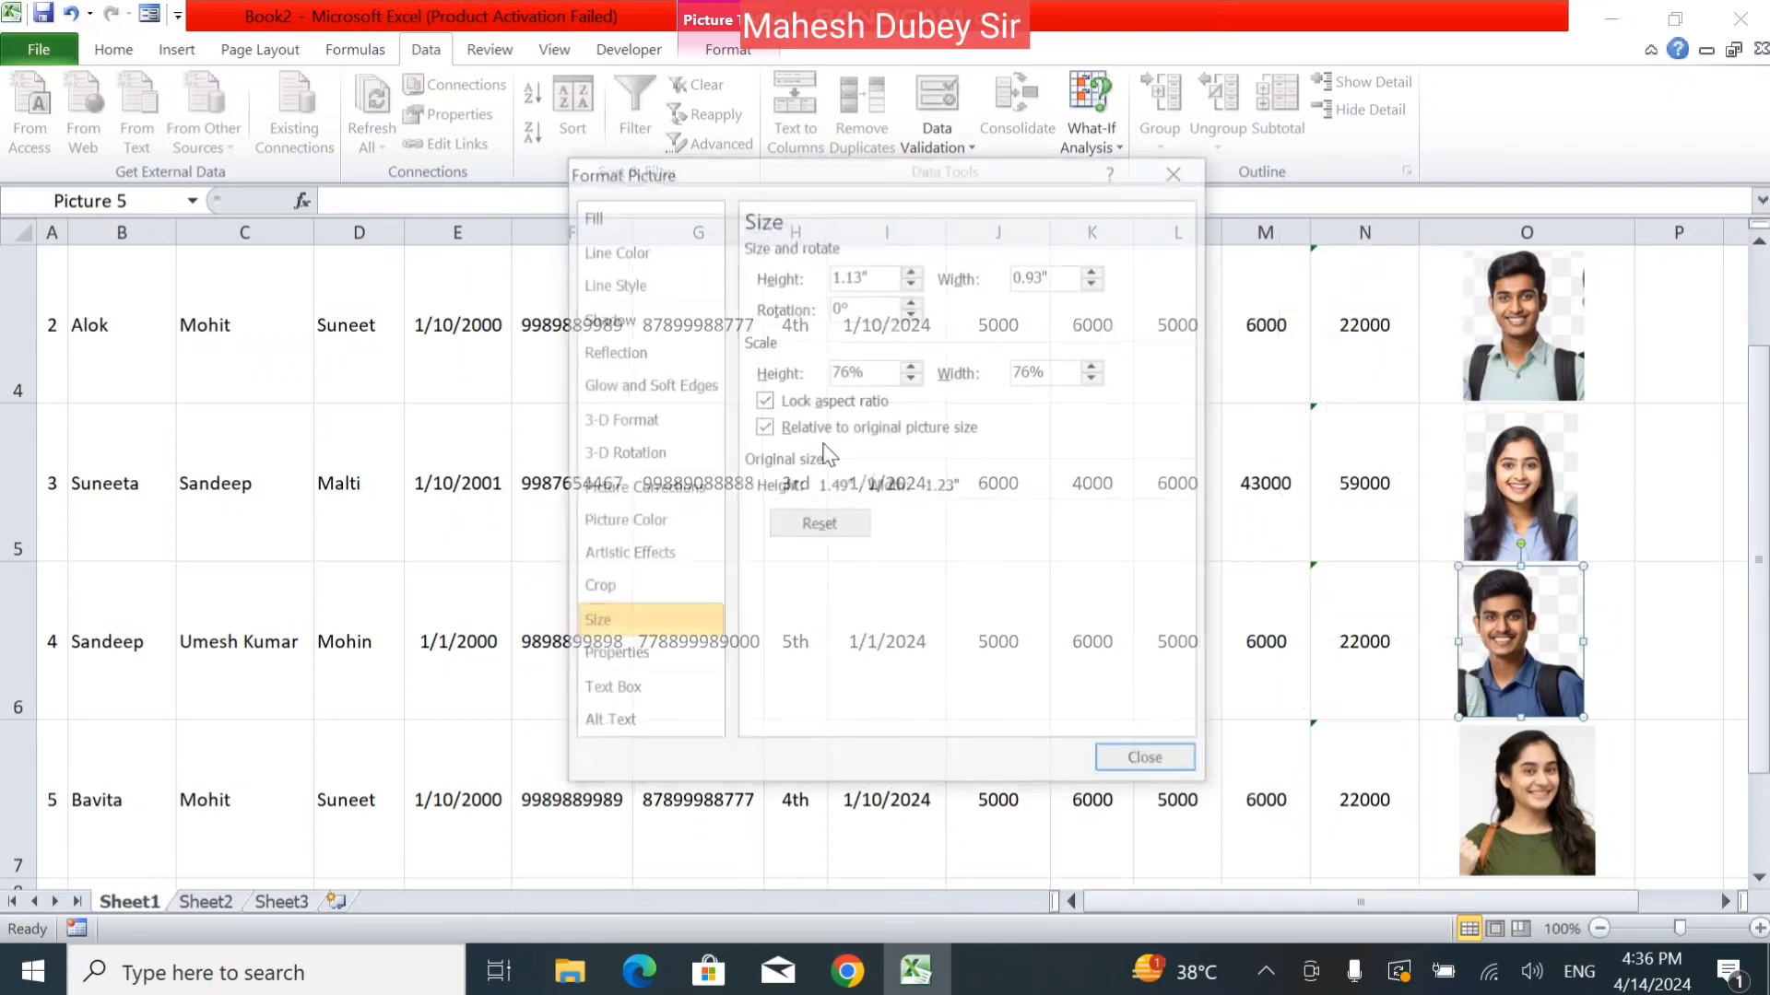
pyautogui.click(632, 654)
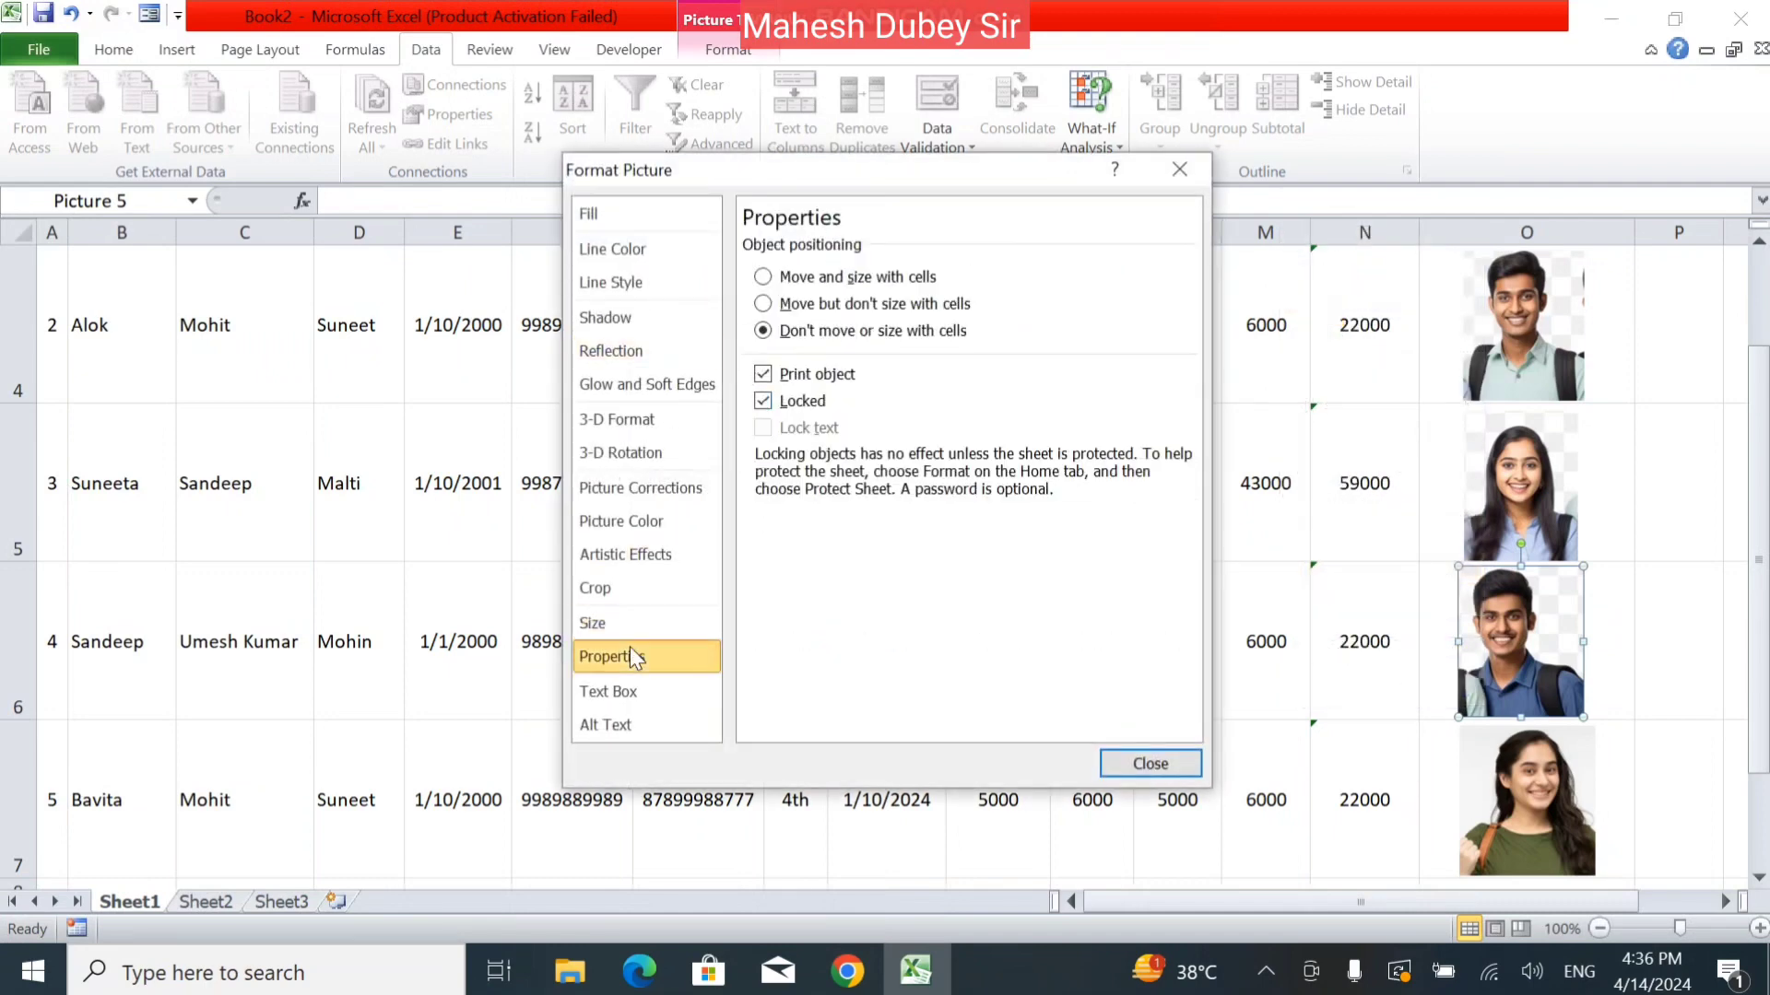
pyautogui.click(1152, 763)
# Step: Check the object positioning option in the properties of the row 7 photo
pyautogui.rightClick(1506, 820)
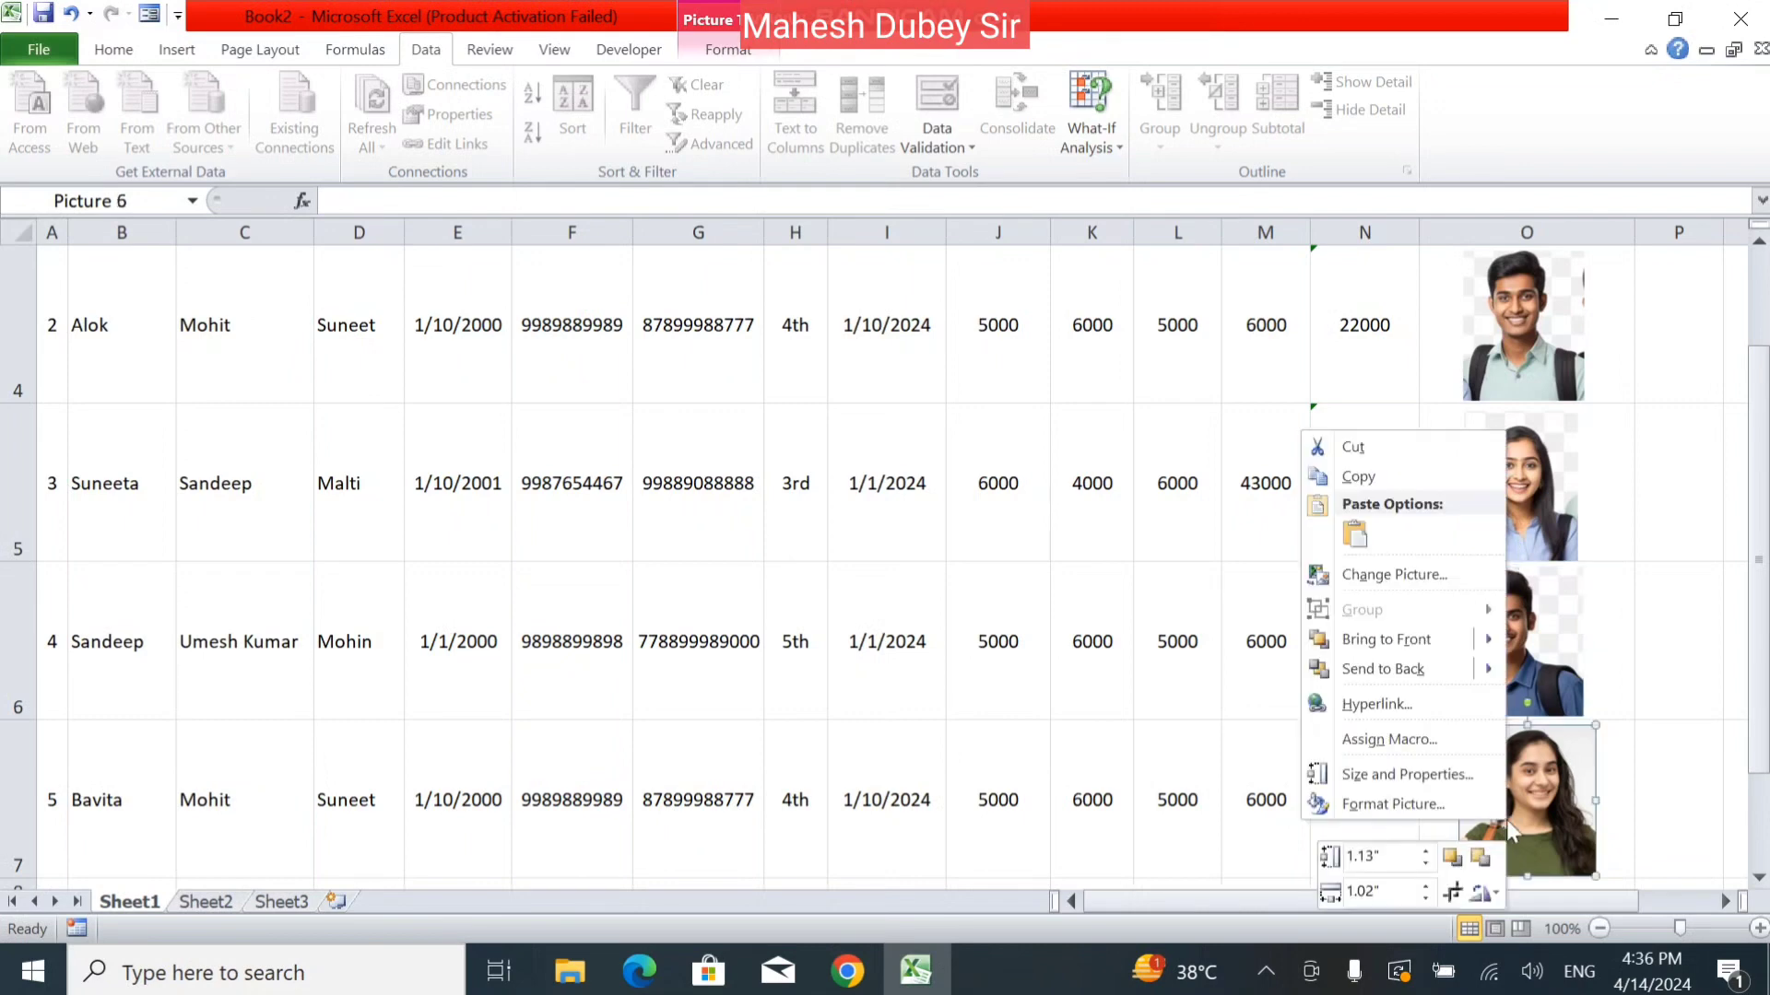
pyautogui.click(1403, 780)
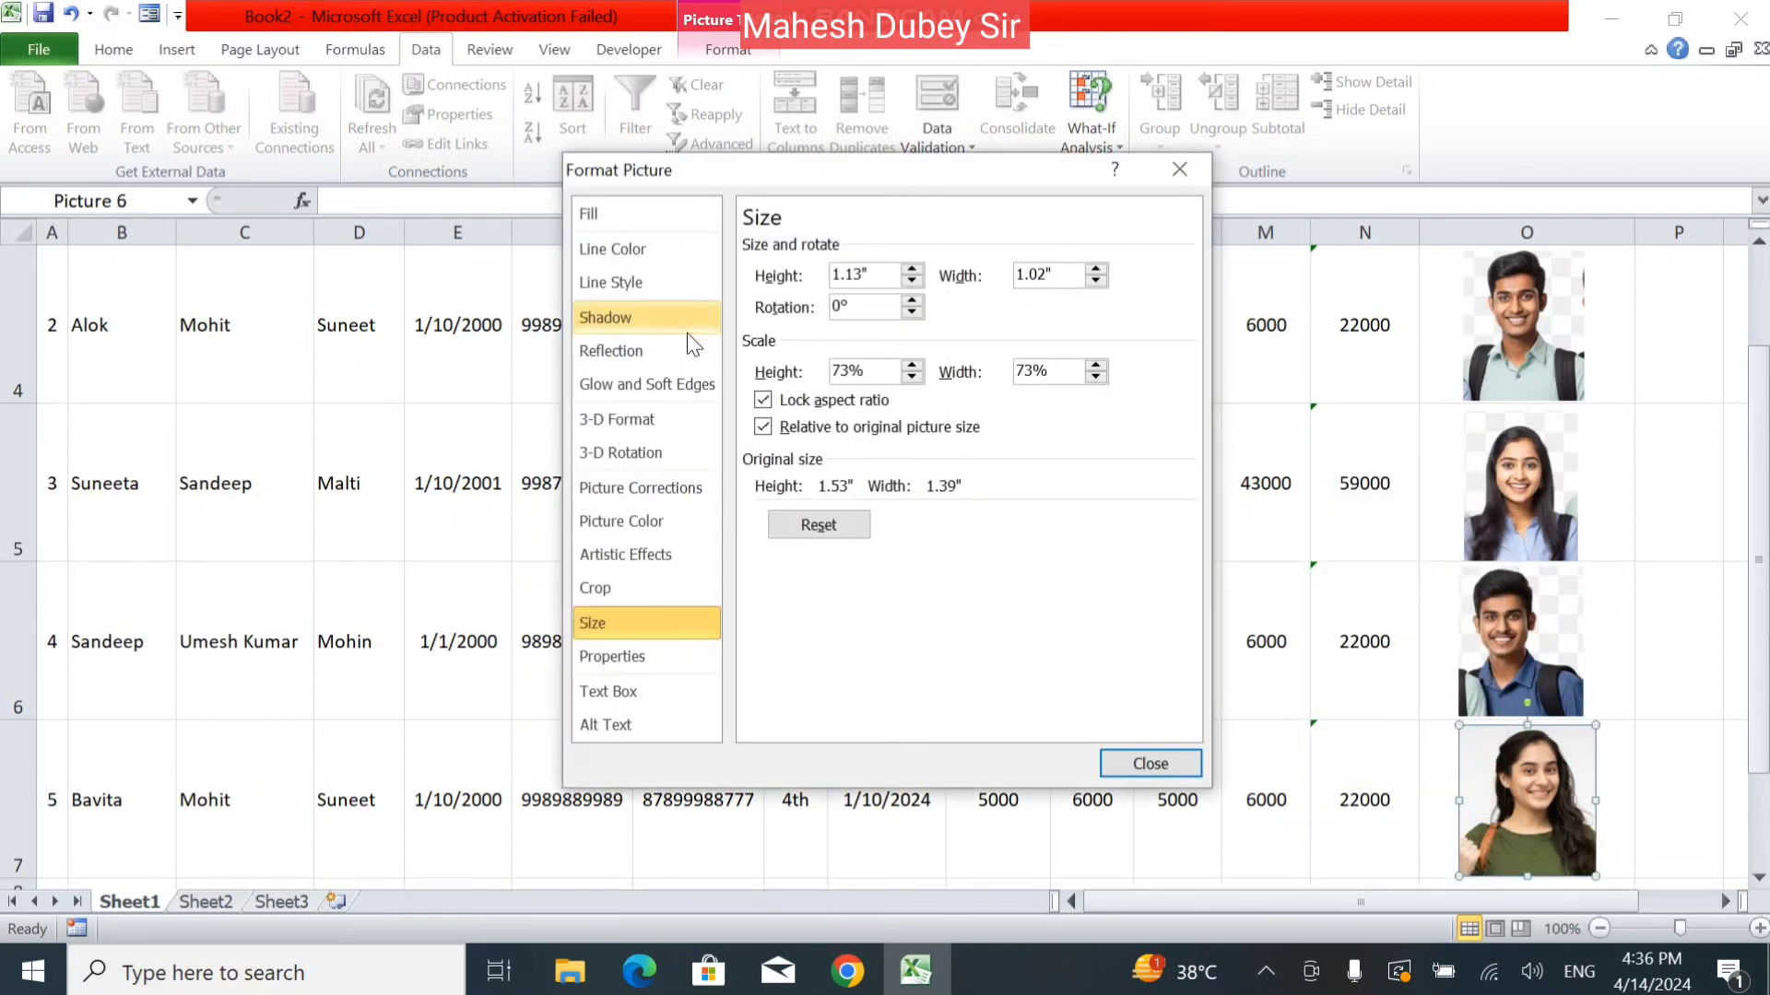
pyautogui.click(617, 656)
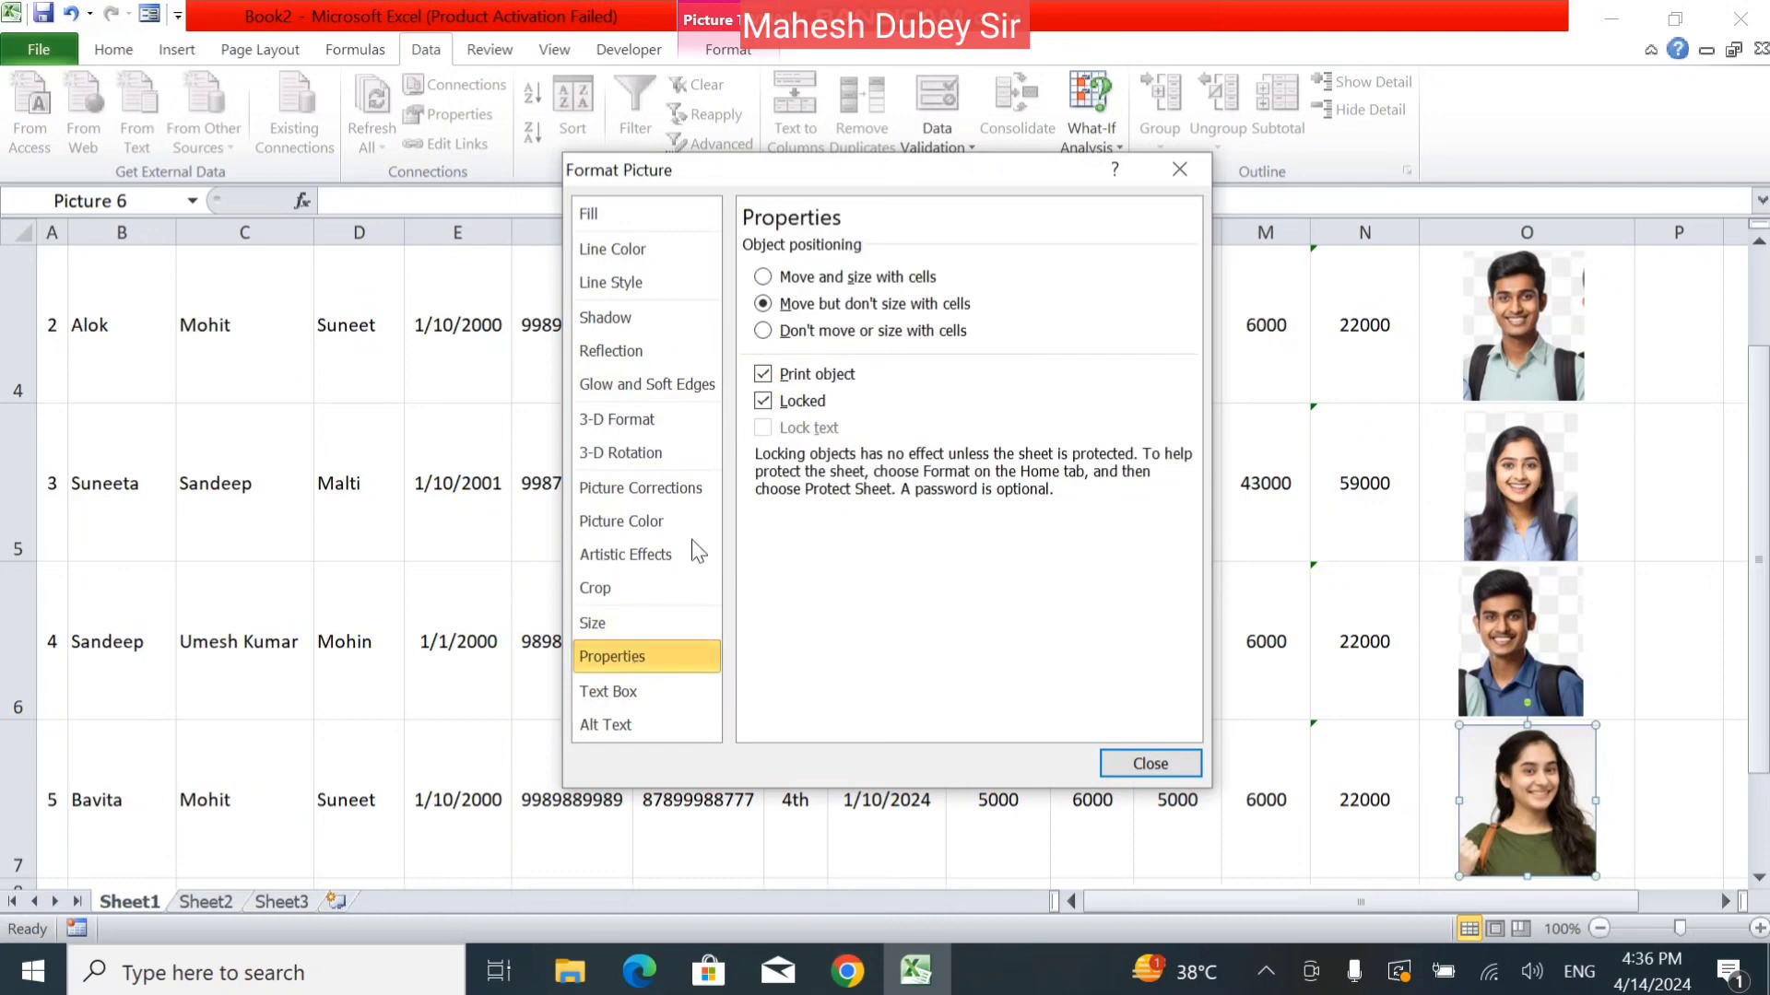
pyautogui.click(1155, 763)
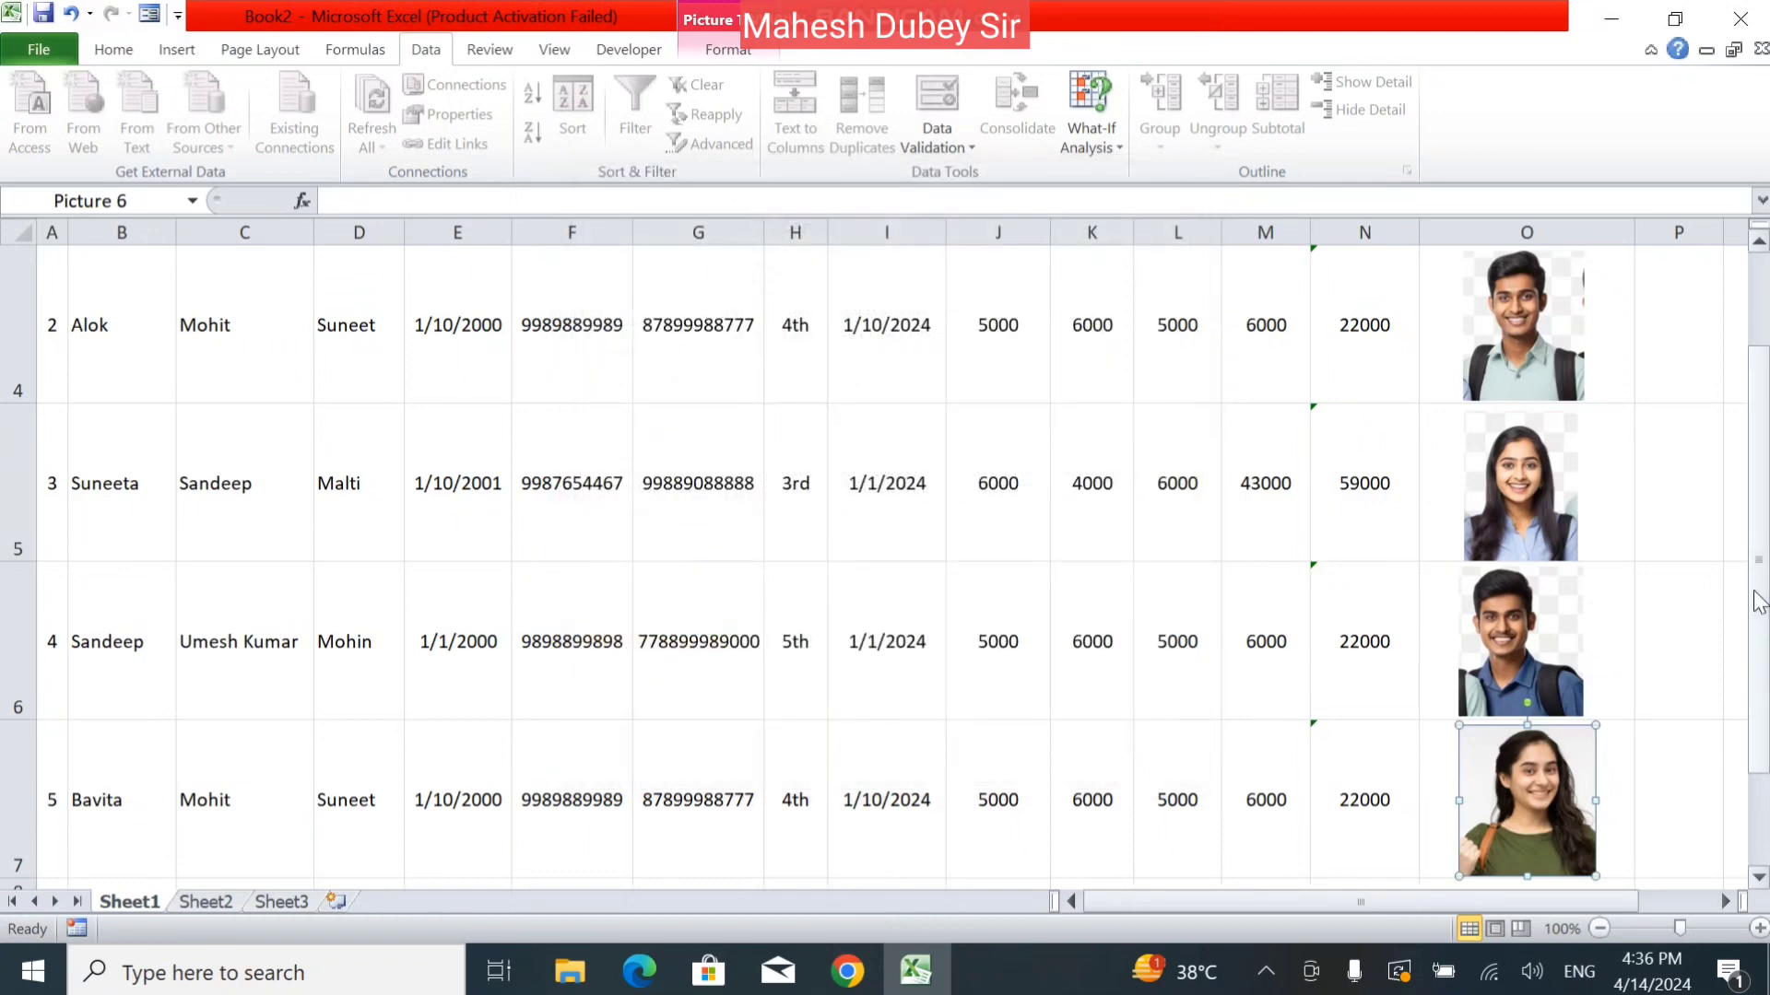
# Step: Filter the Student Name column to only the student with serial number 5 and reset the filter to all students
pyautogui.scroll(1, 1755, 572)
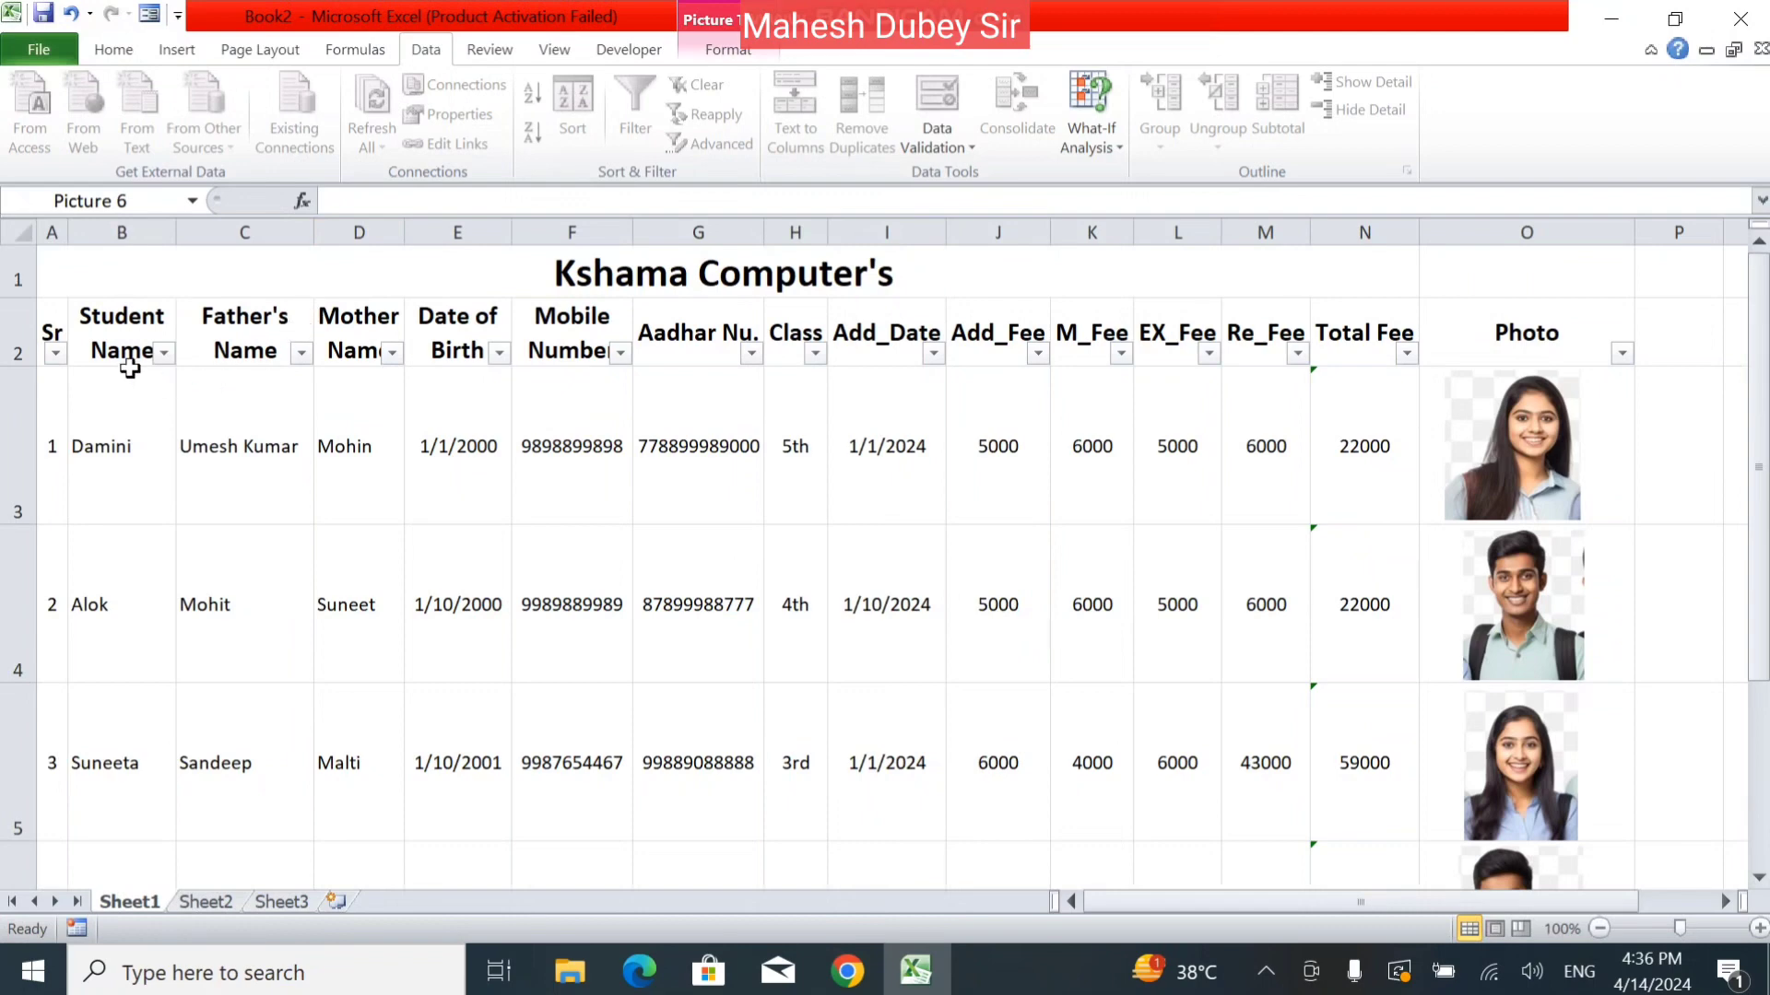
pyautogui.click(164, 353)
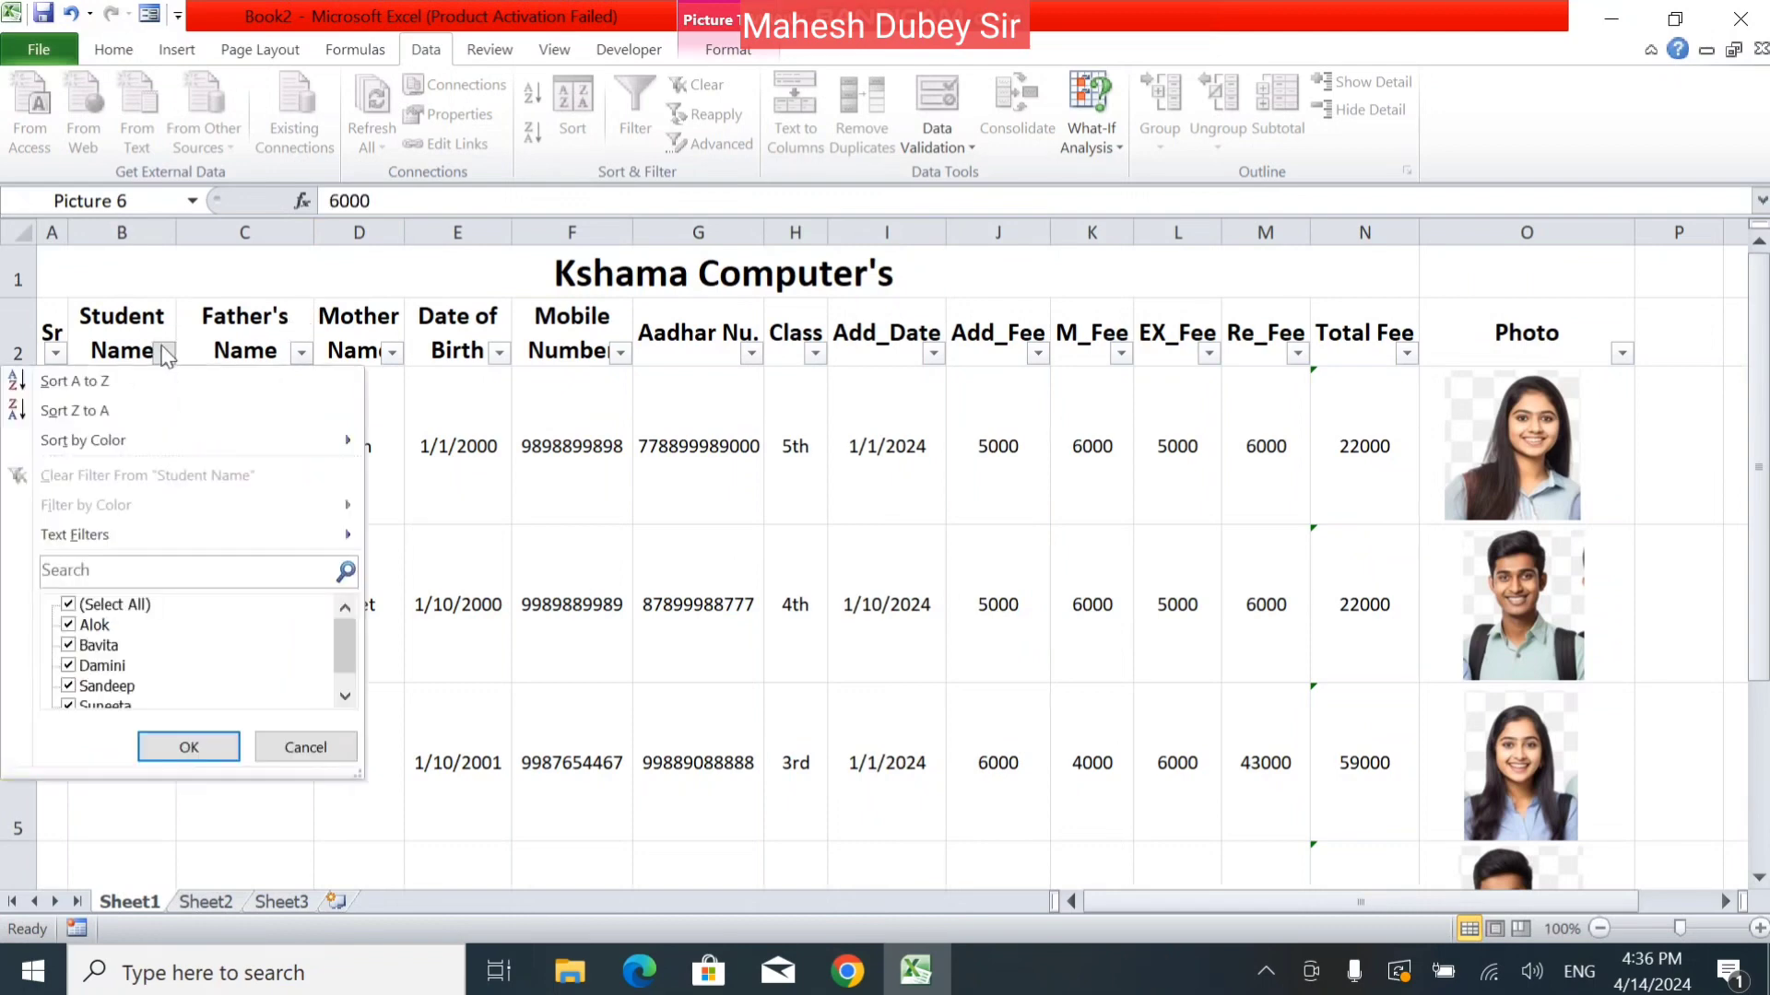
pyautogui.click(69, 604)
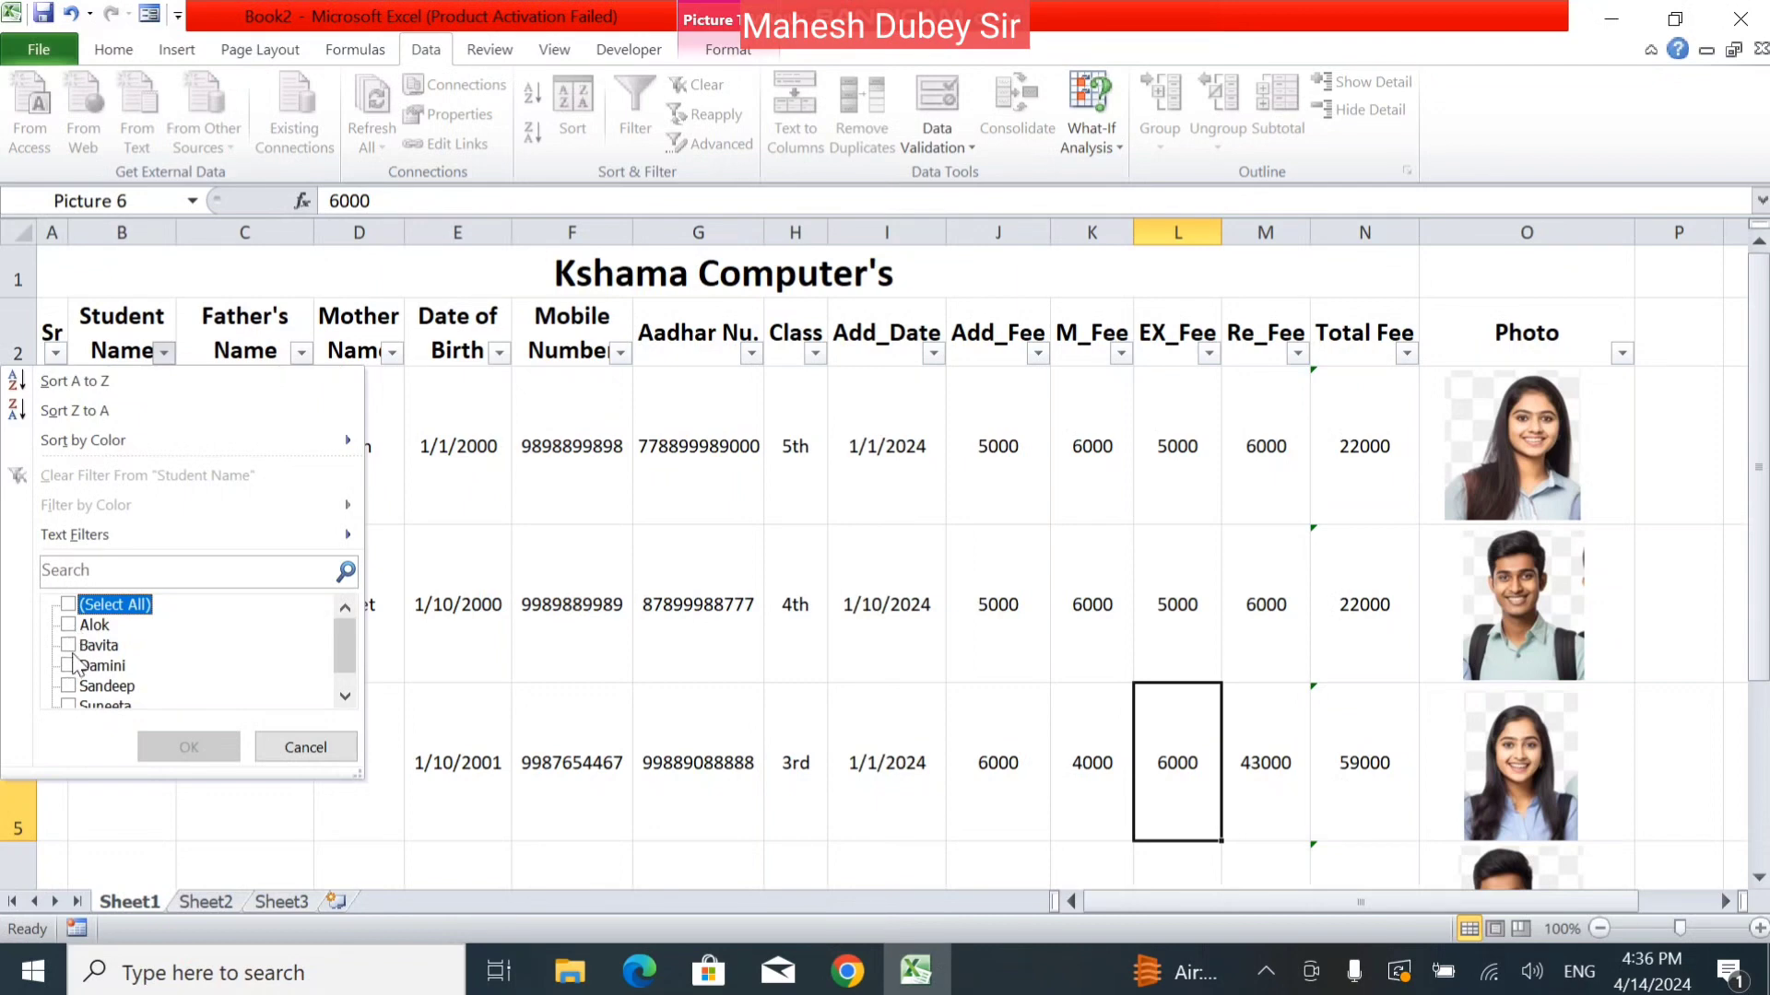
pyautogui.click(68, 645)
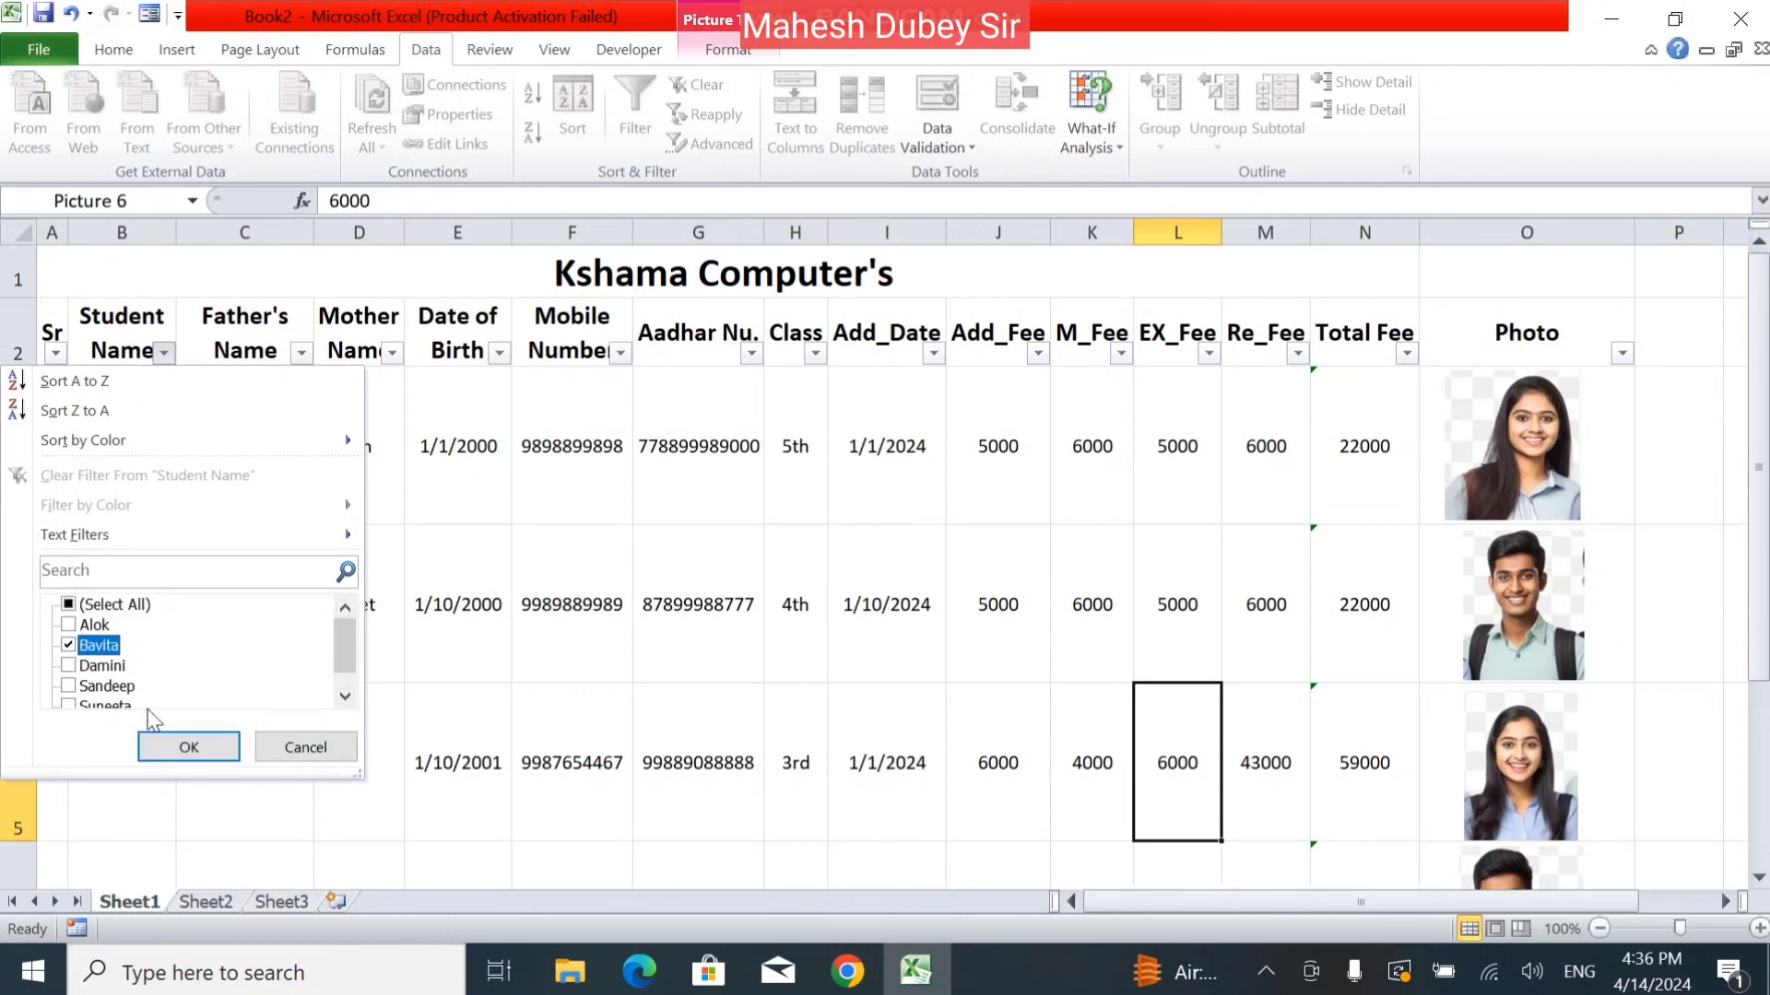
pyautogui.click(193, 747)
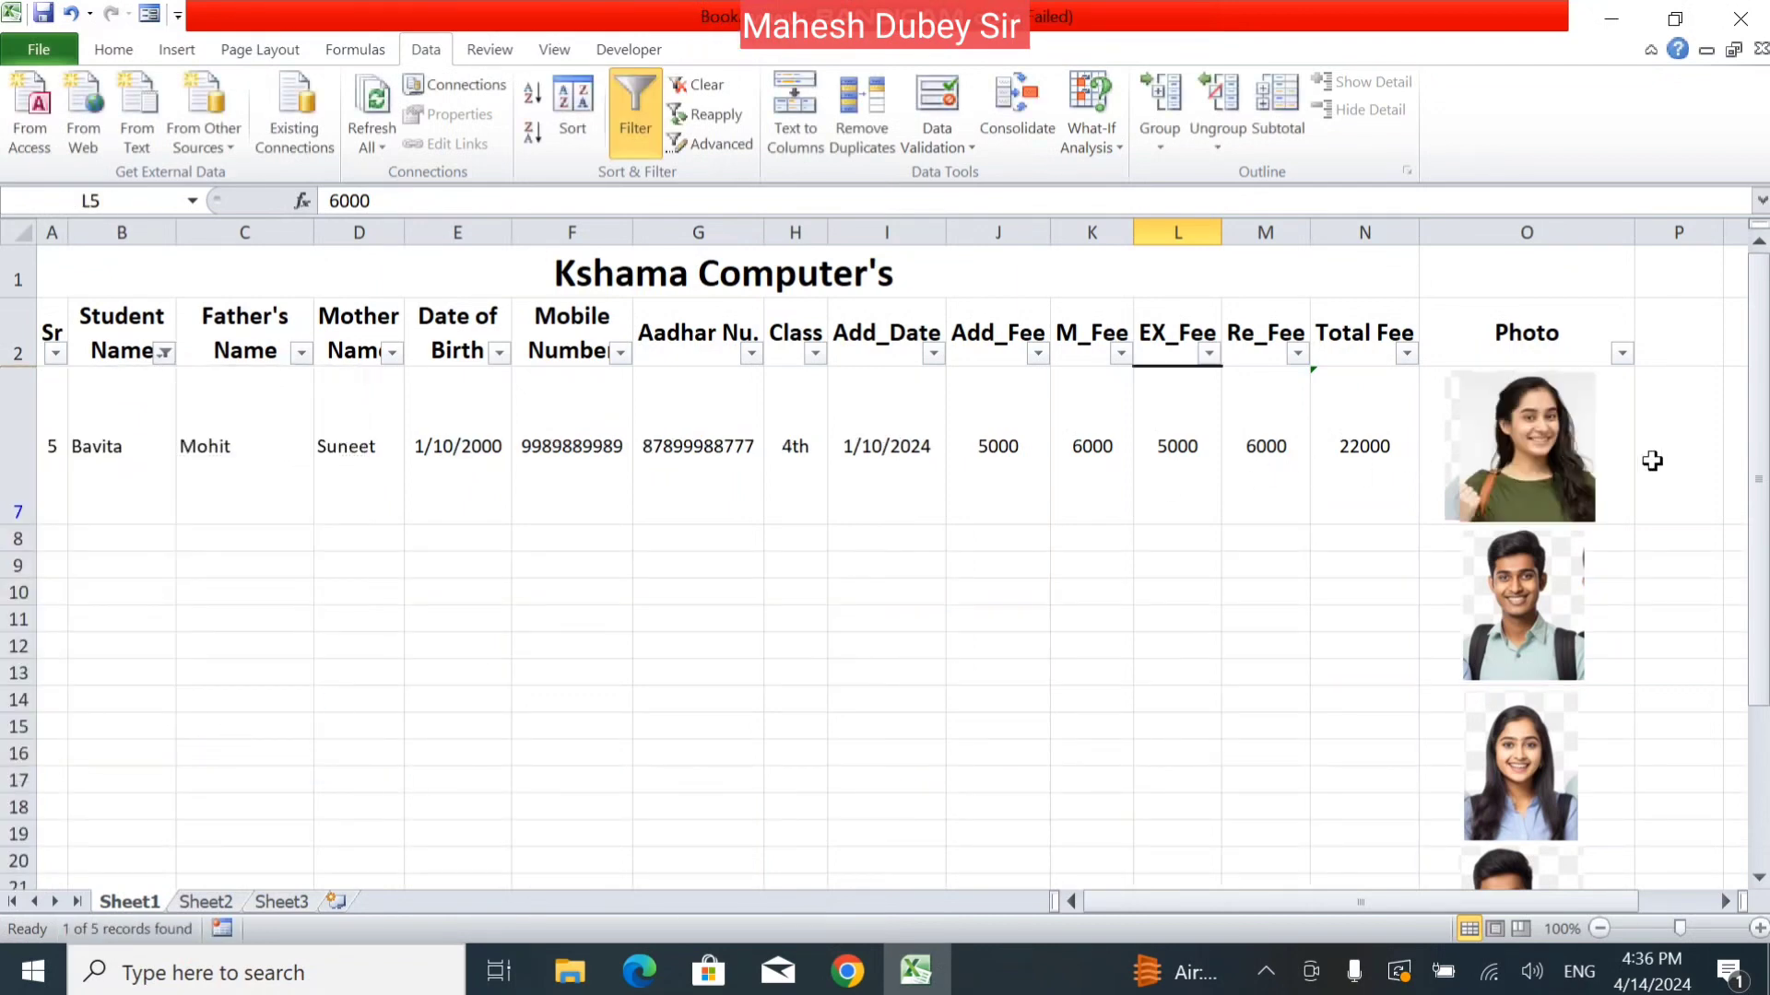
pyautogui.click(1760, 458)
pyautogui.moveTo(1760, 458); pyautogui.dragTo(1736, 320)
pyautogui.click(166, 353)
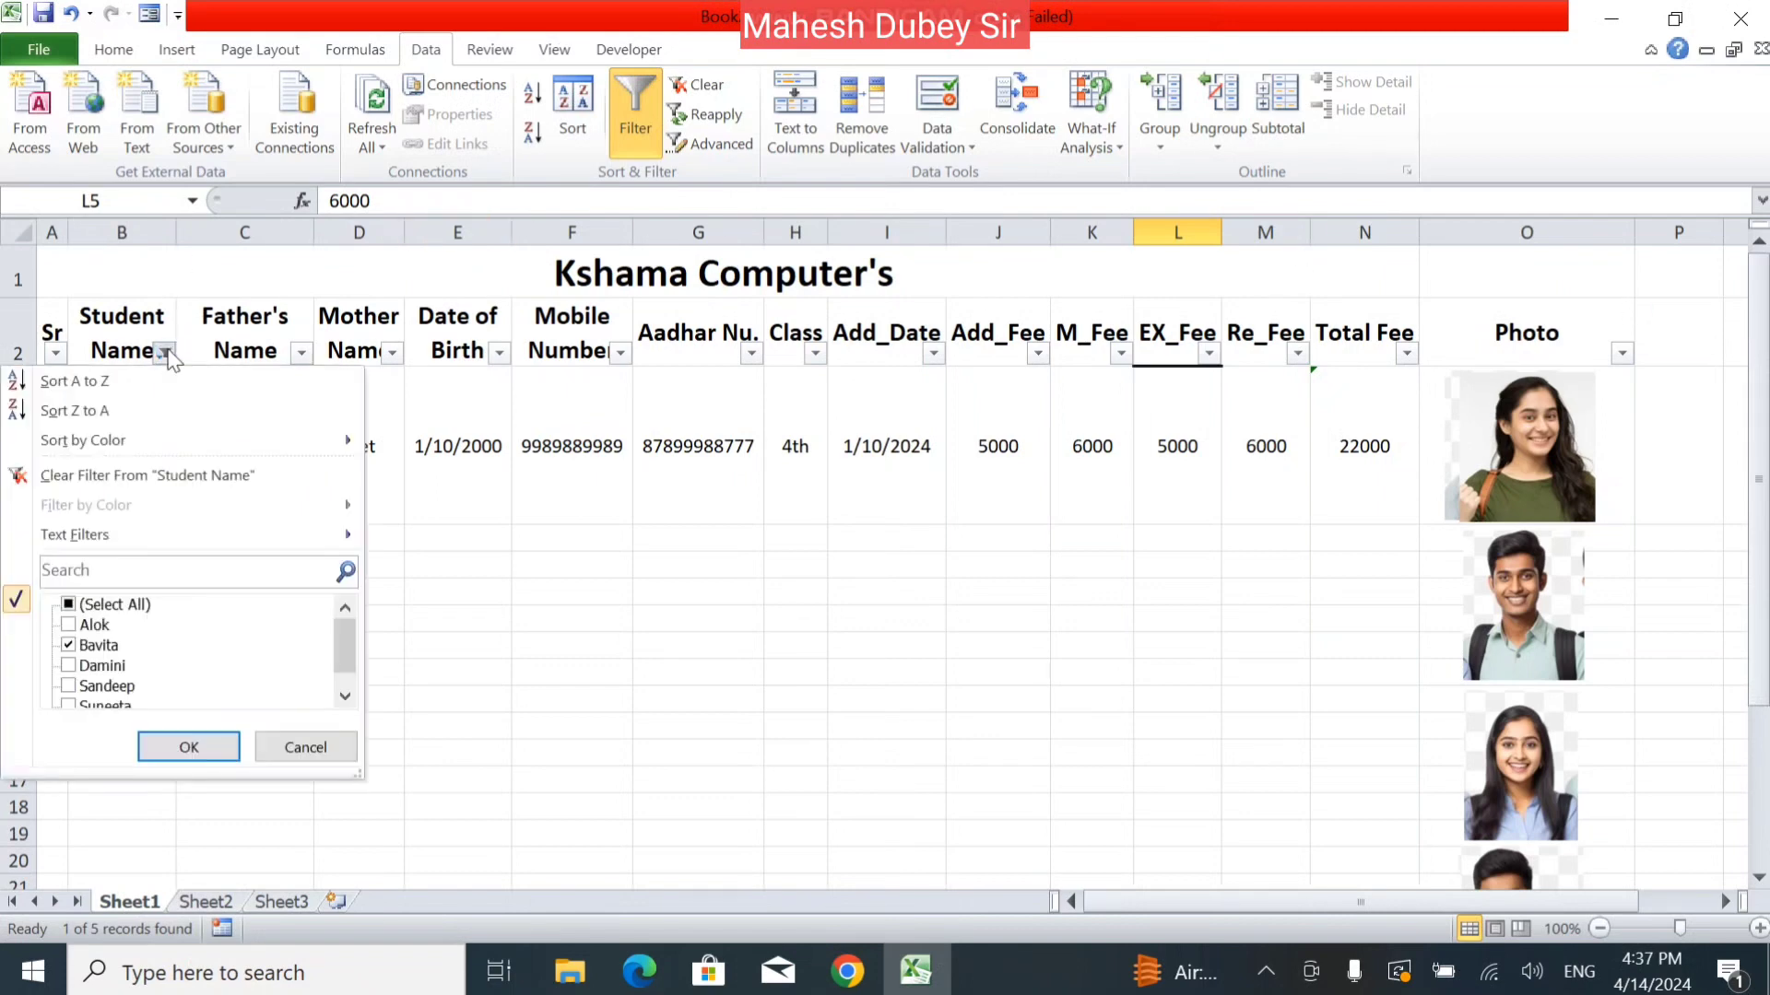
pyautogui.click(72, 608)
pyautogui.click(152, 743)
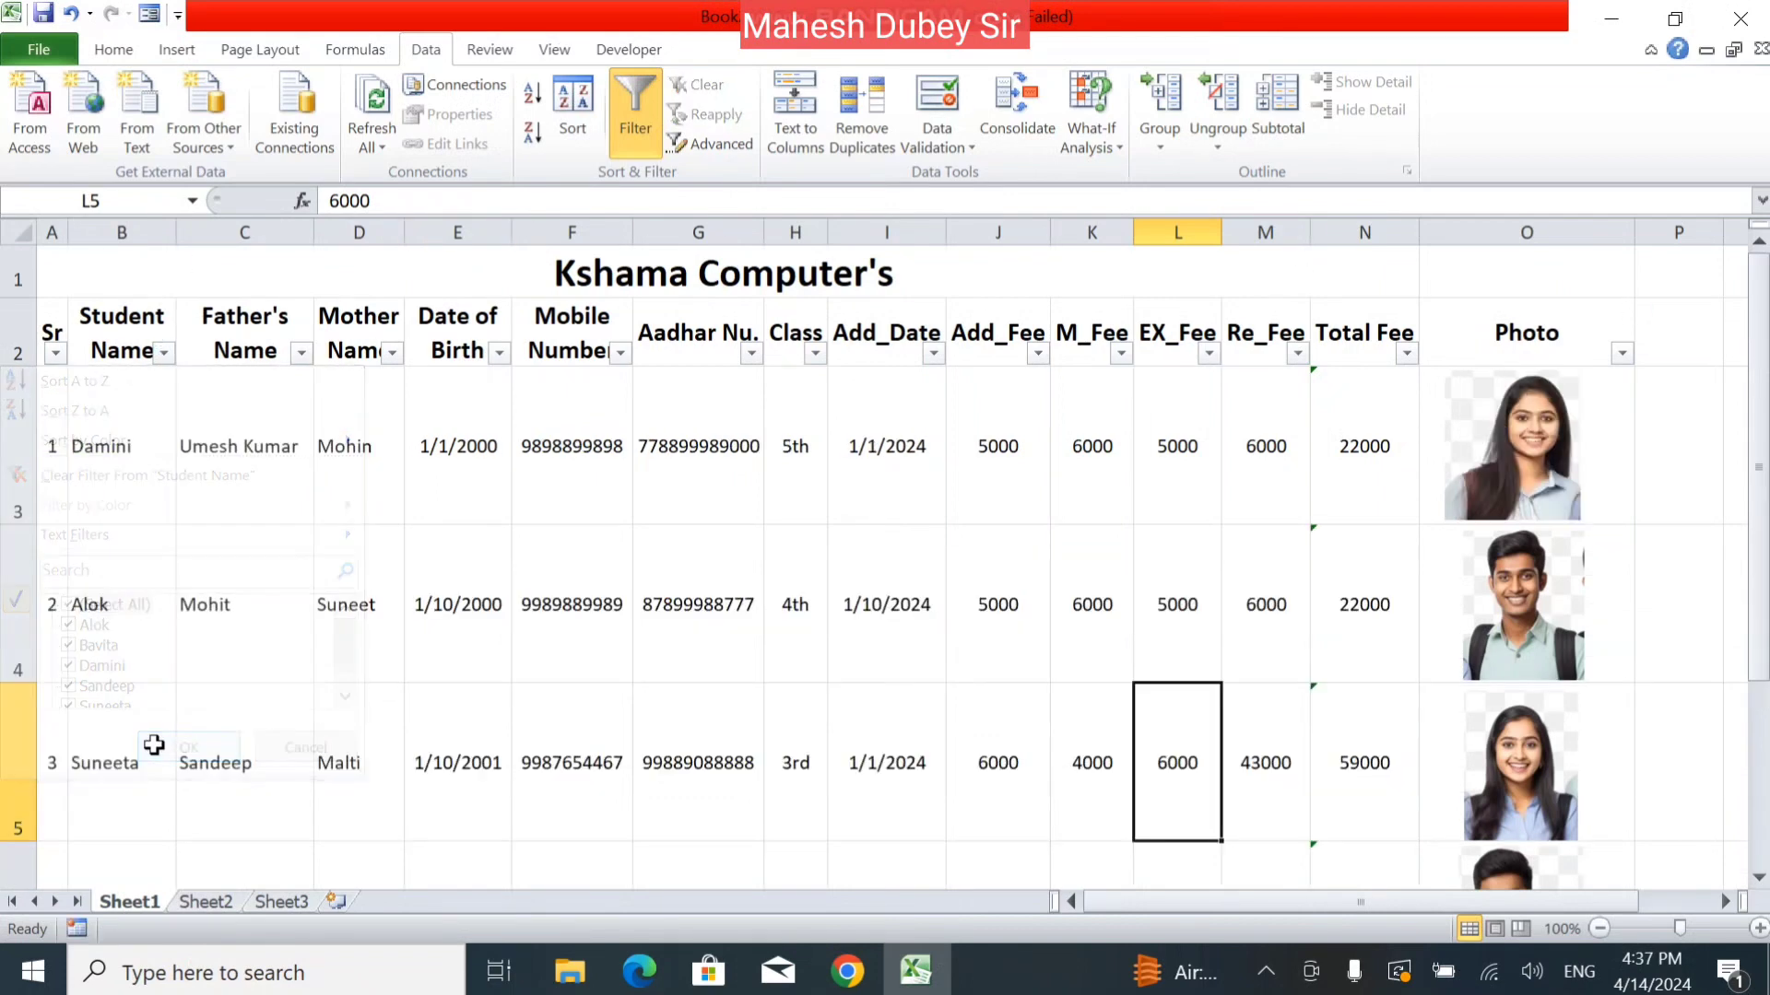
# Step: Set the object positioning of the row 3 photo to "Move and size with cells"
pyautogui.rightClick(1514, 429)
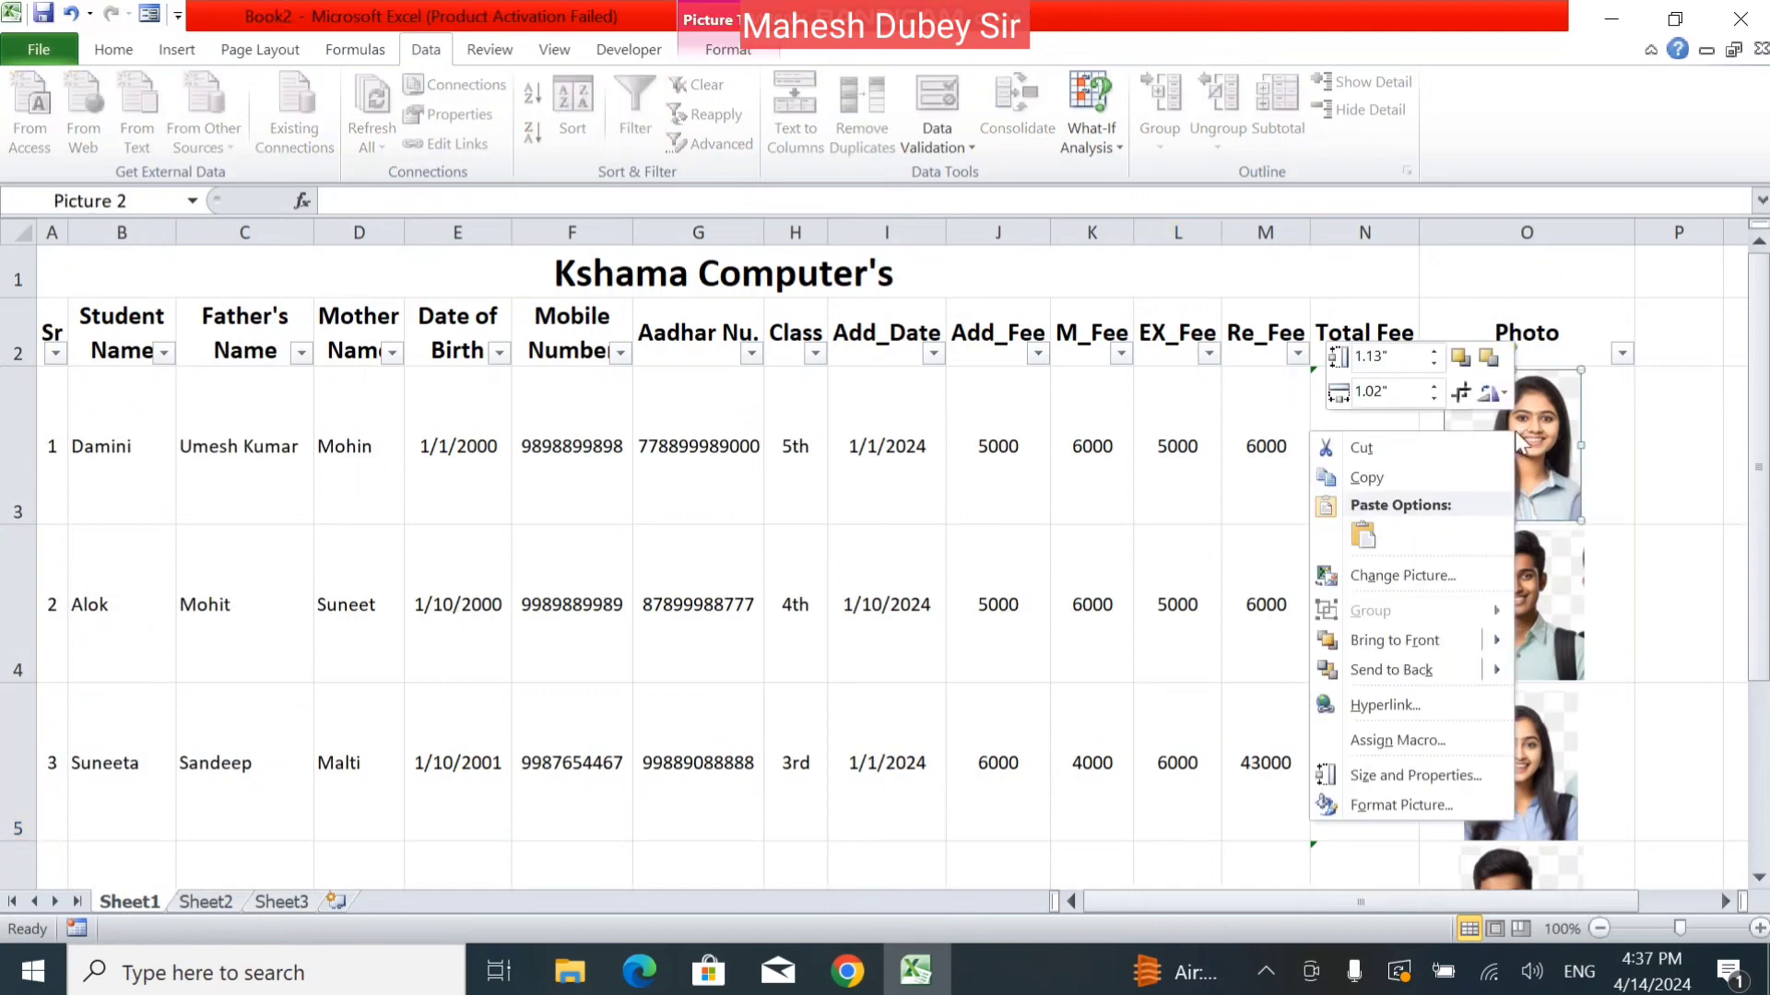
pyautogui.click(1415, 773)
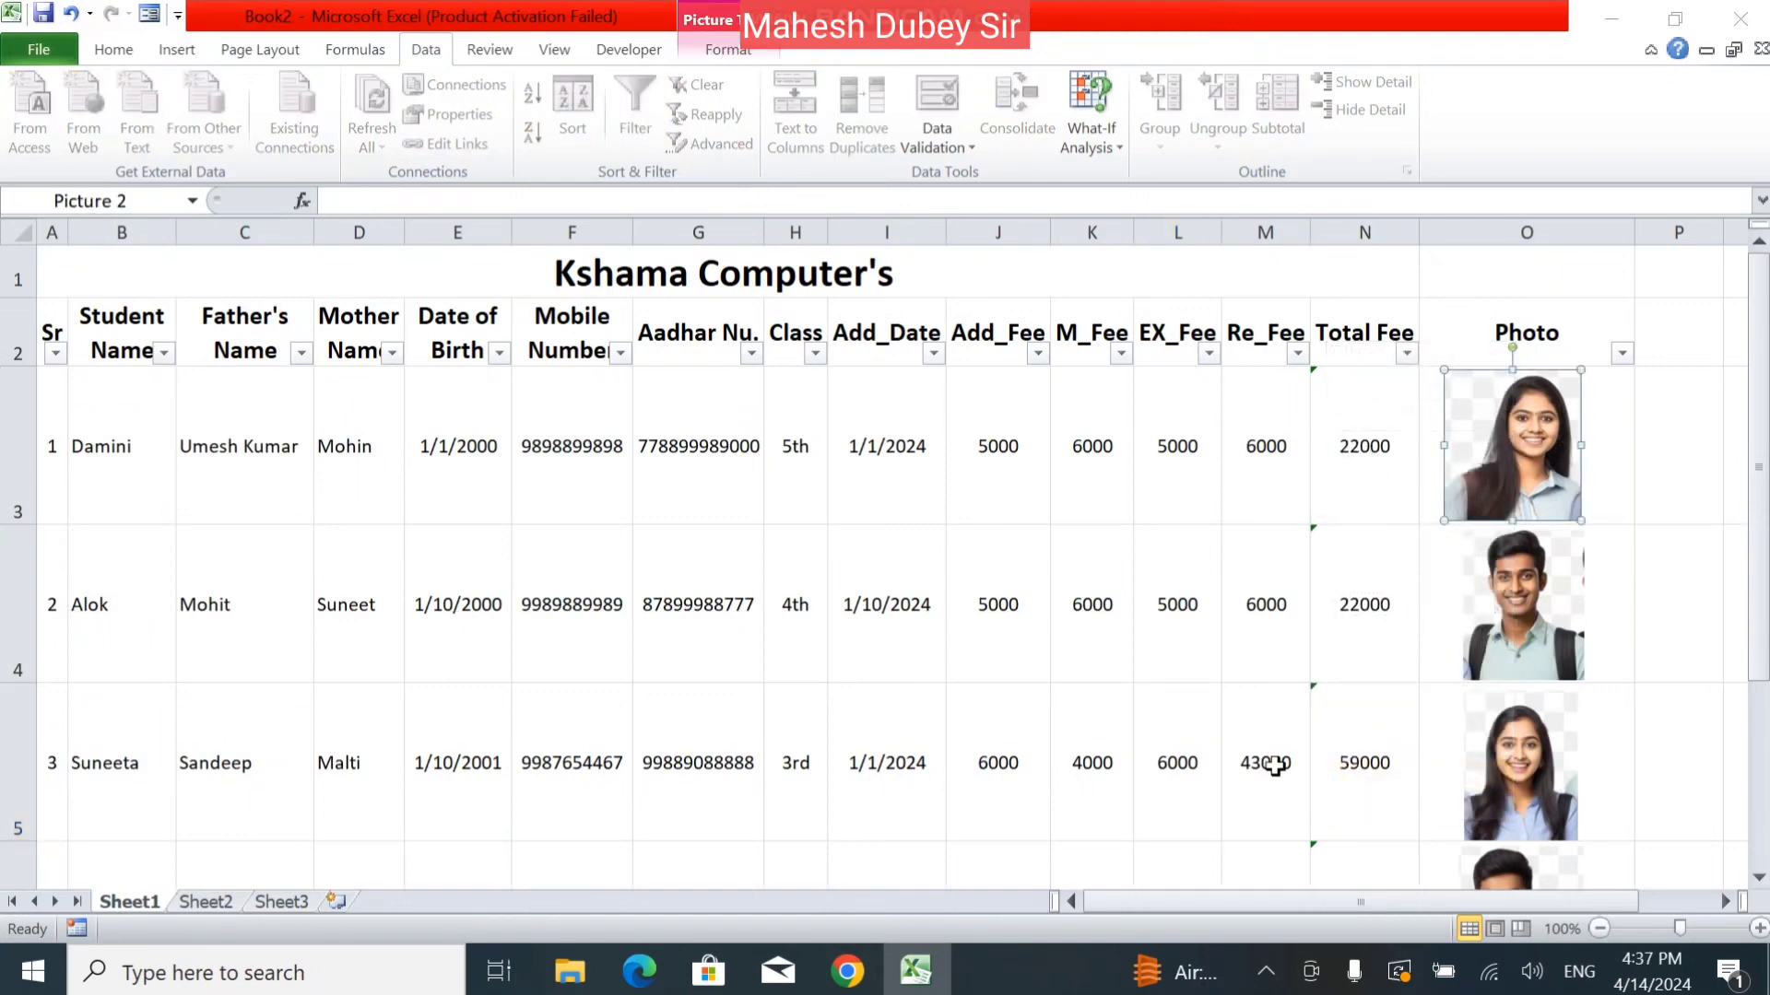
pyautogui.click(638, 656)
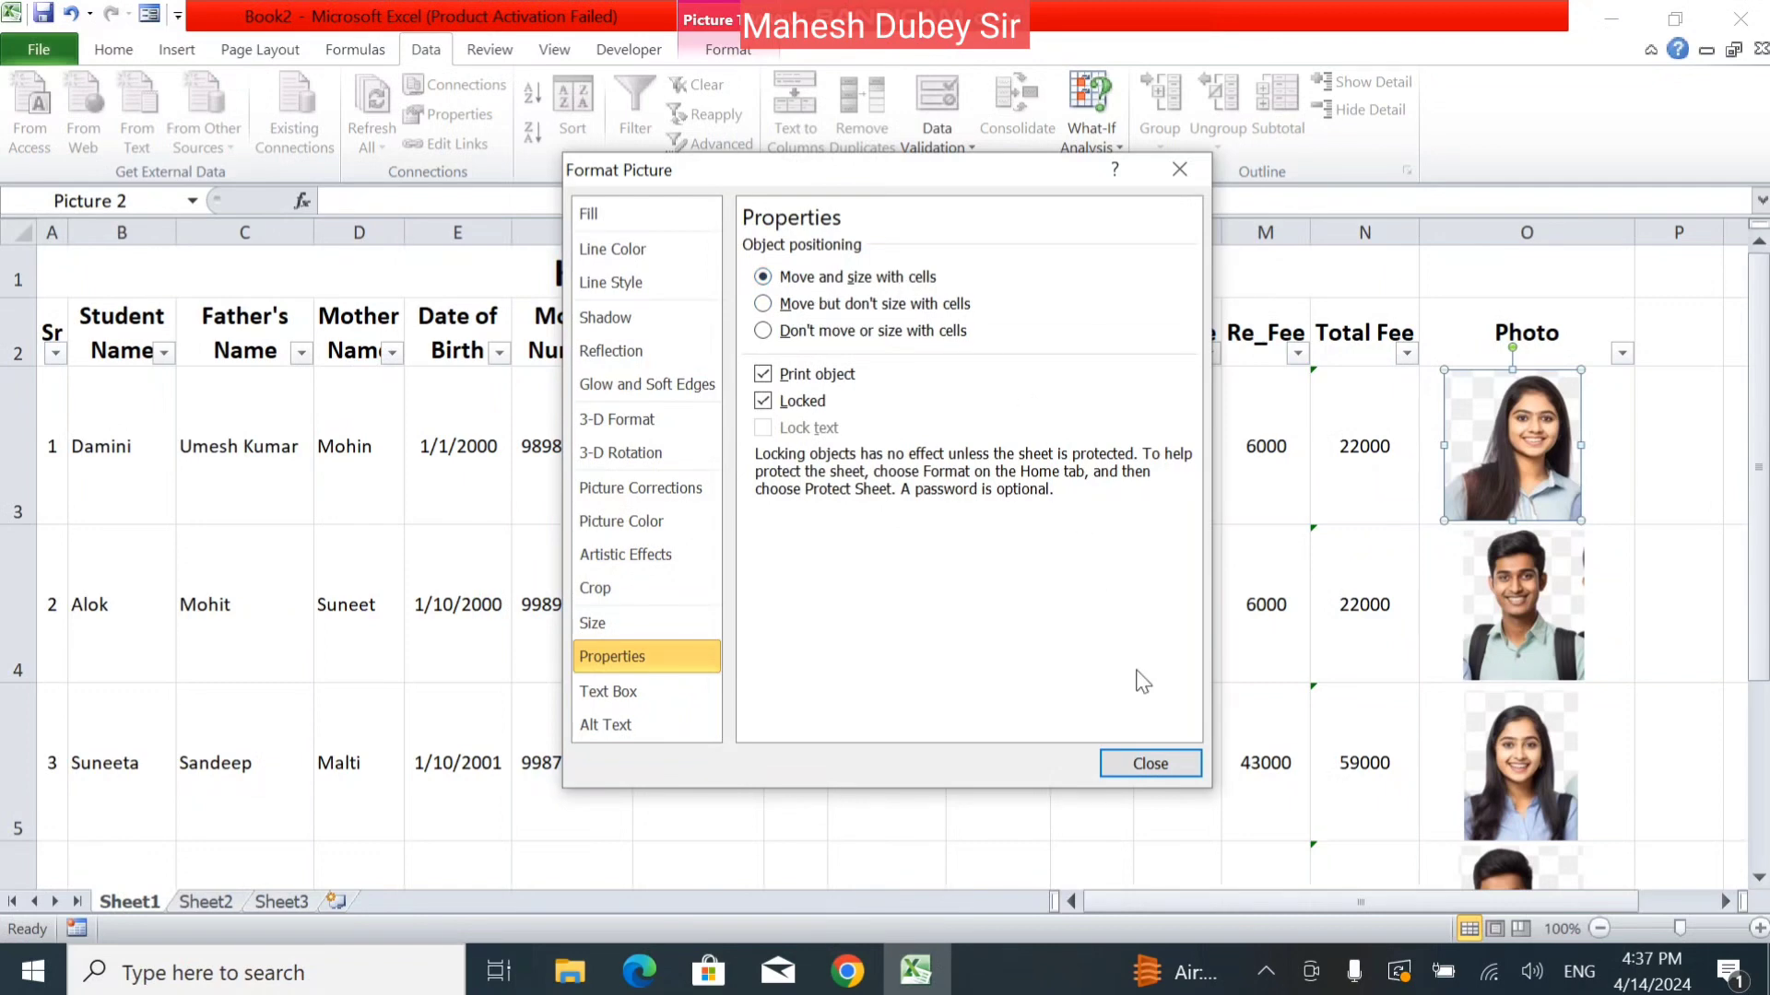
pyautogui.click(1141, 764)
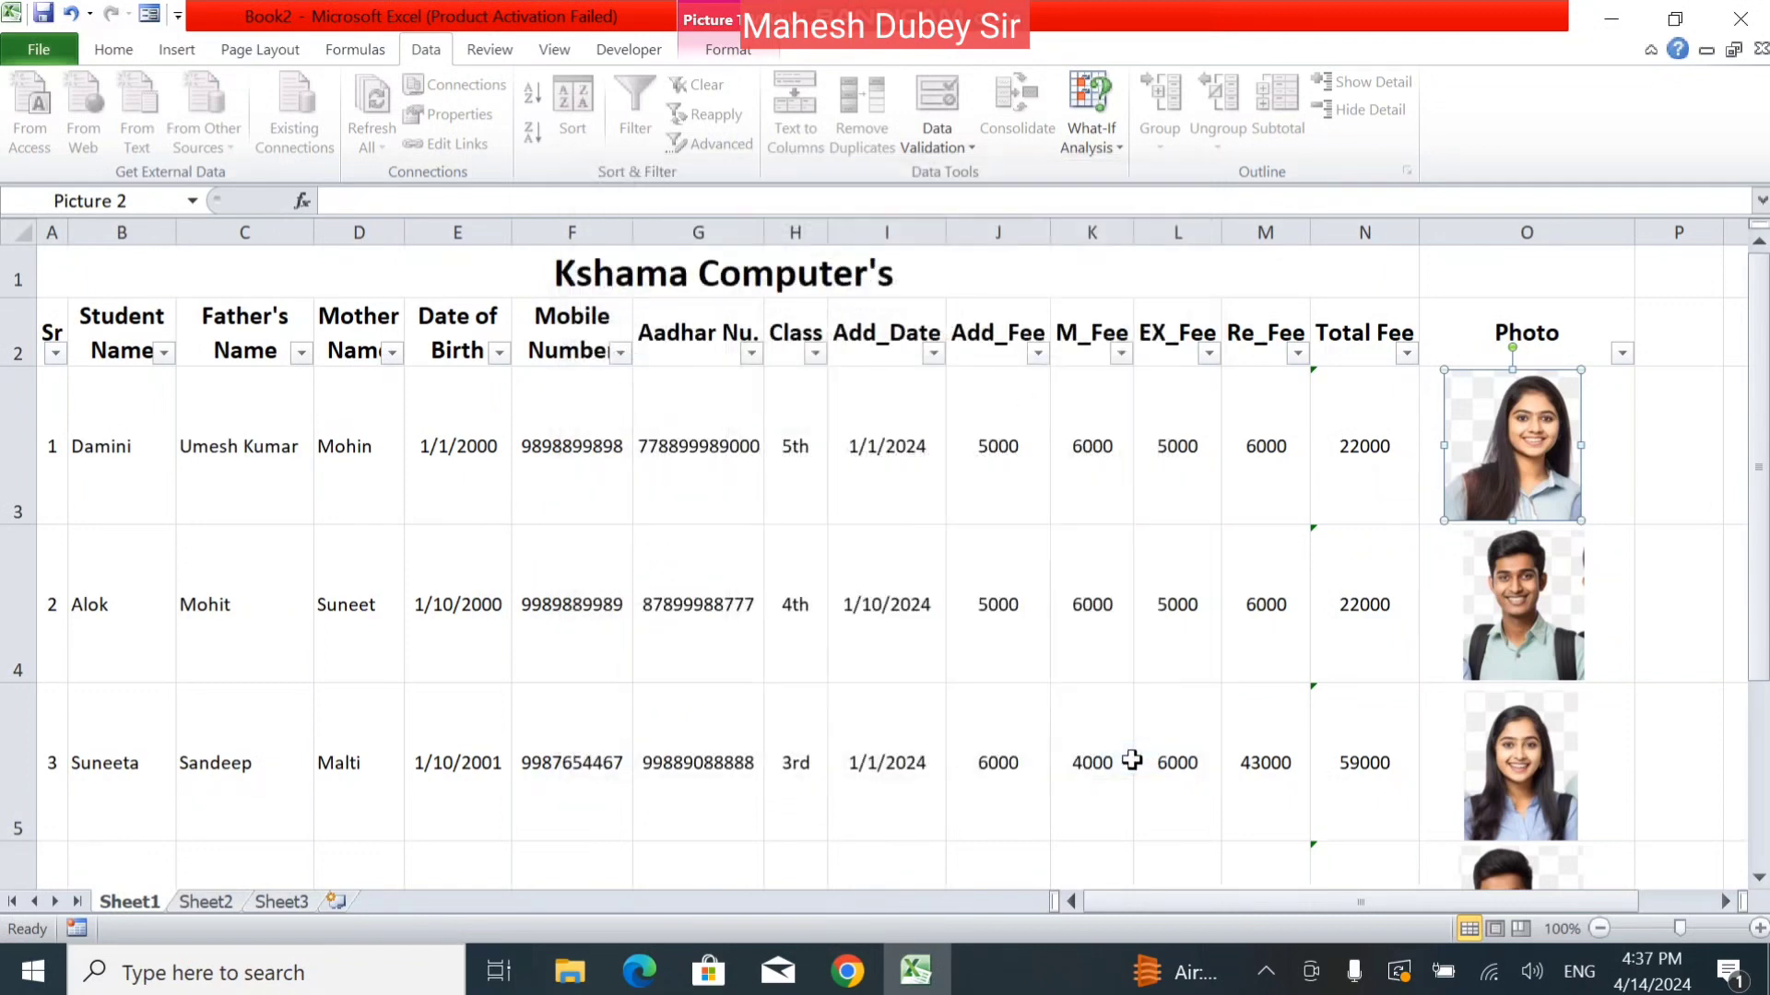
# Step: Set the object positioning of the row 4 photo to "Move and size with cells"
pyautogui.rightClick(1558, 626)
pyautogui.click(1519, 579)
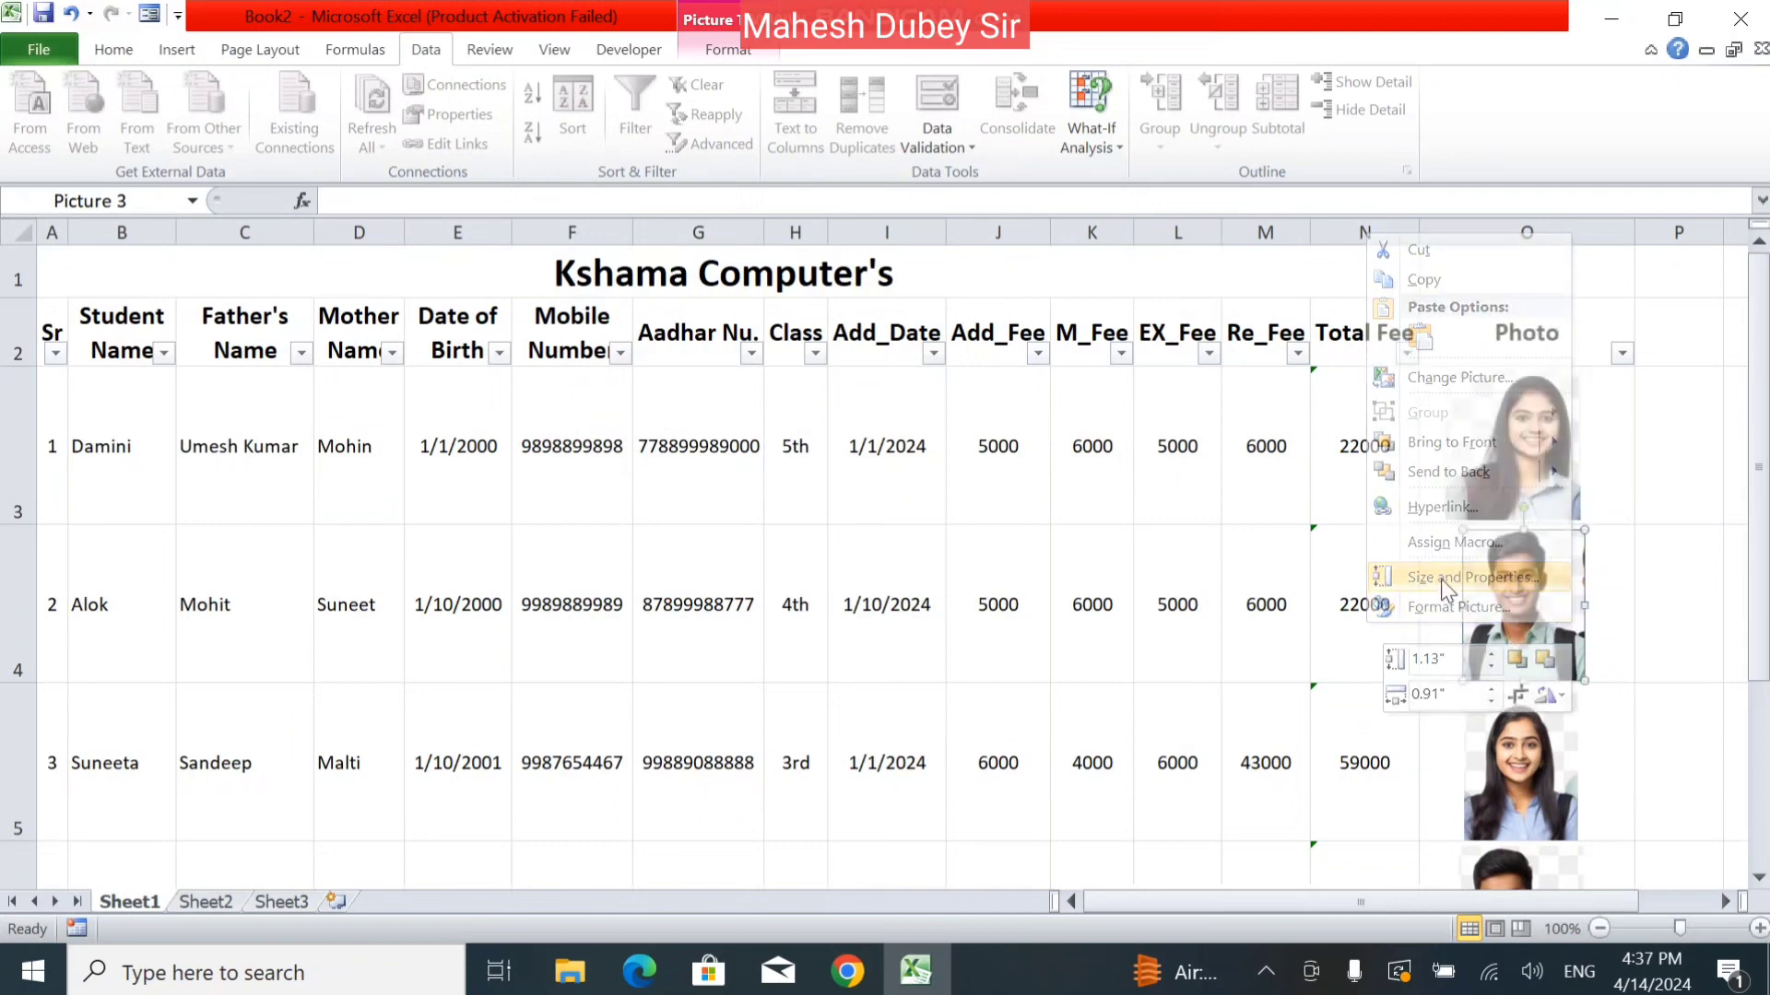
pyautogui.click(605, 658)
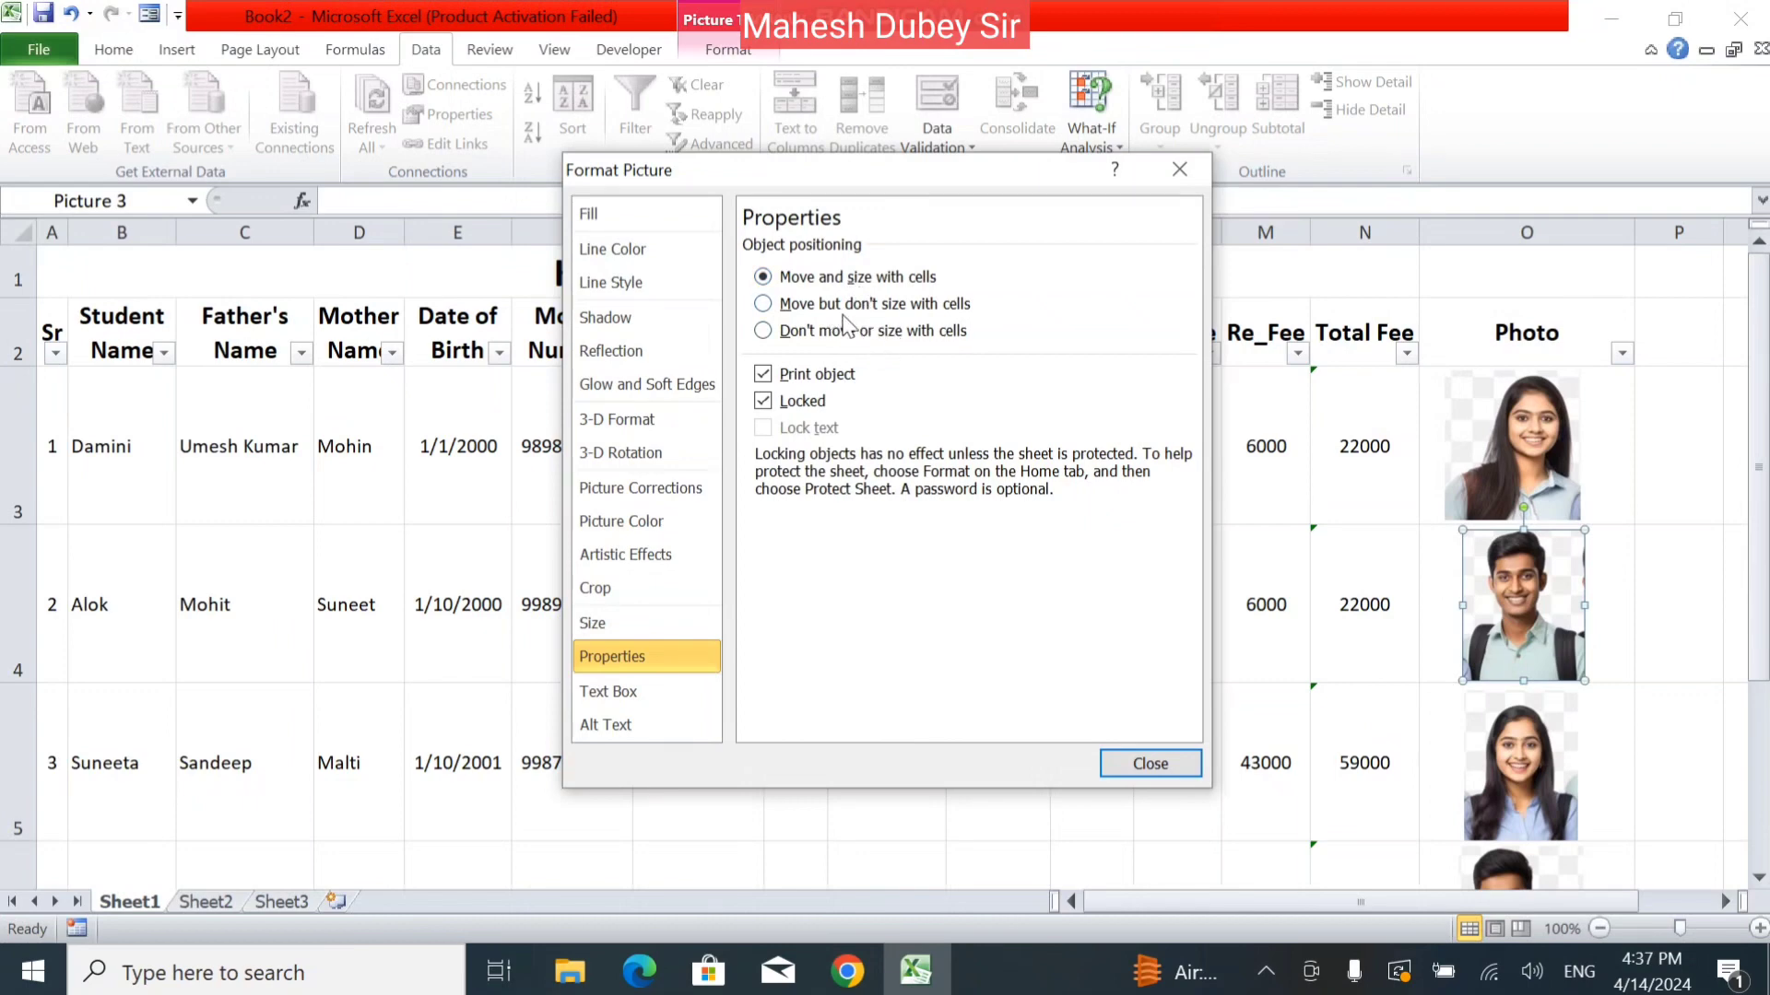
pyautogui.click(1163, 769)
# Step: Set the object positioning of the row 5 photo to "Move and size with cells"
pyautogui.rightClick(1503, 746)
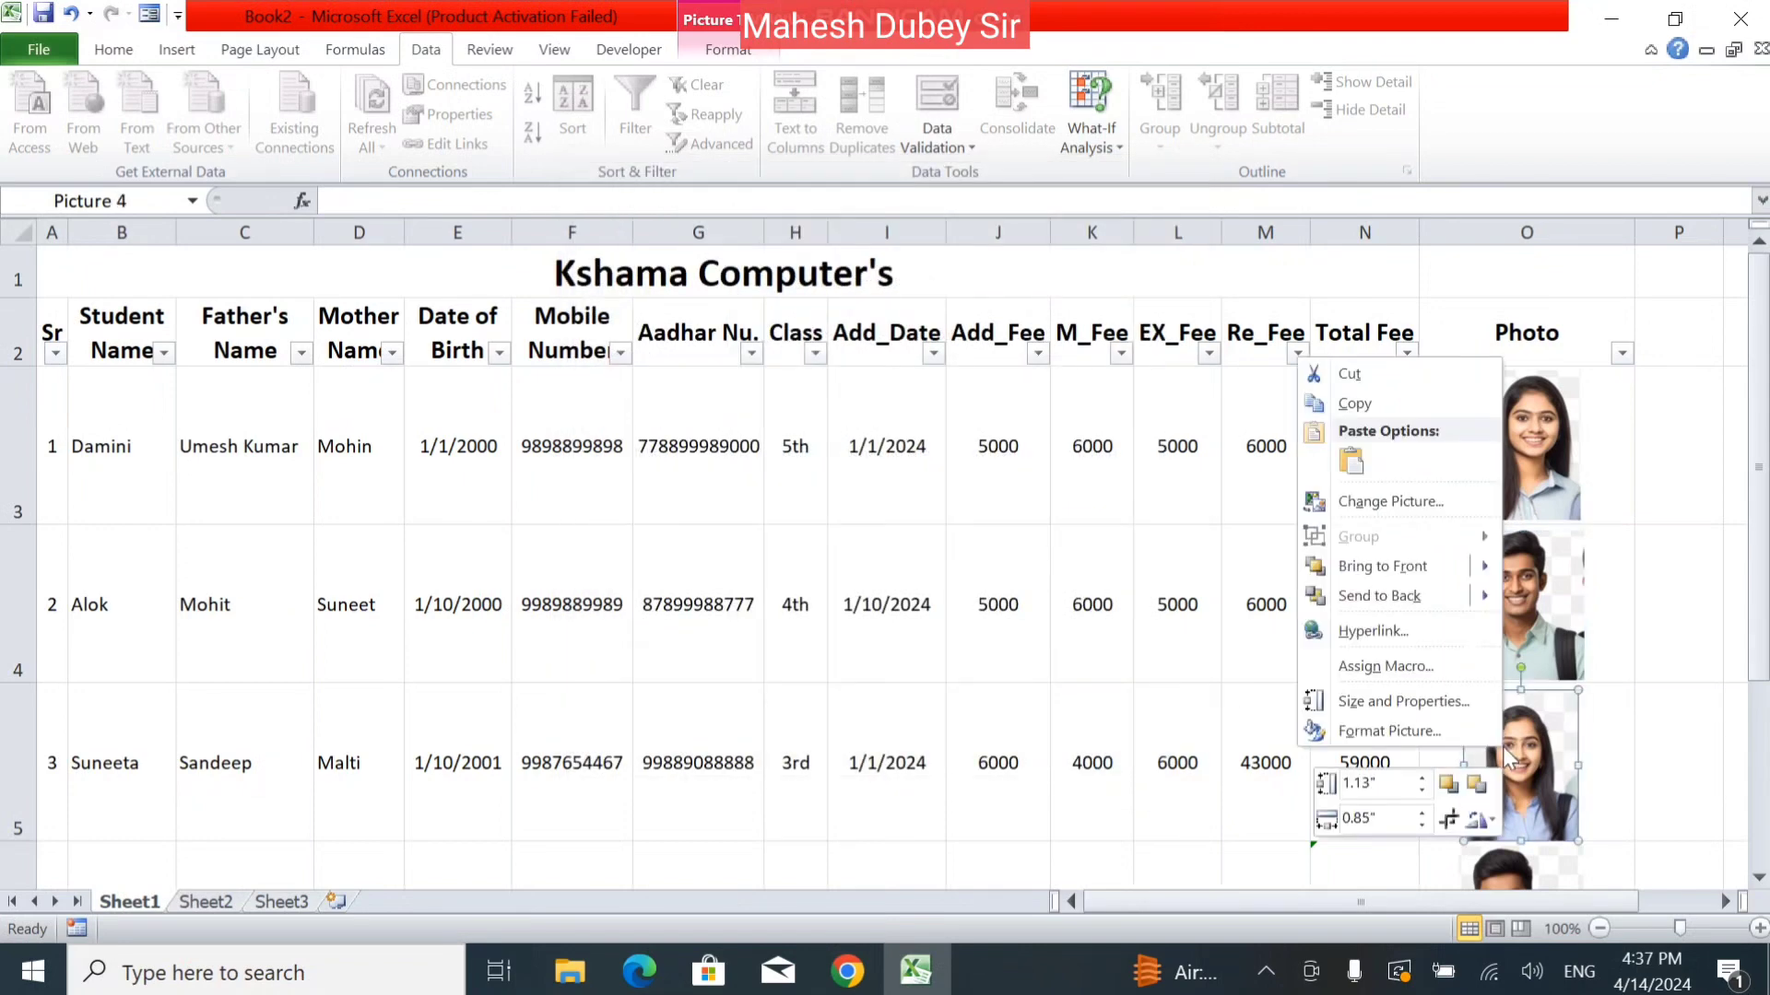
pyautogui.click(1381, 706)
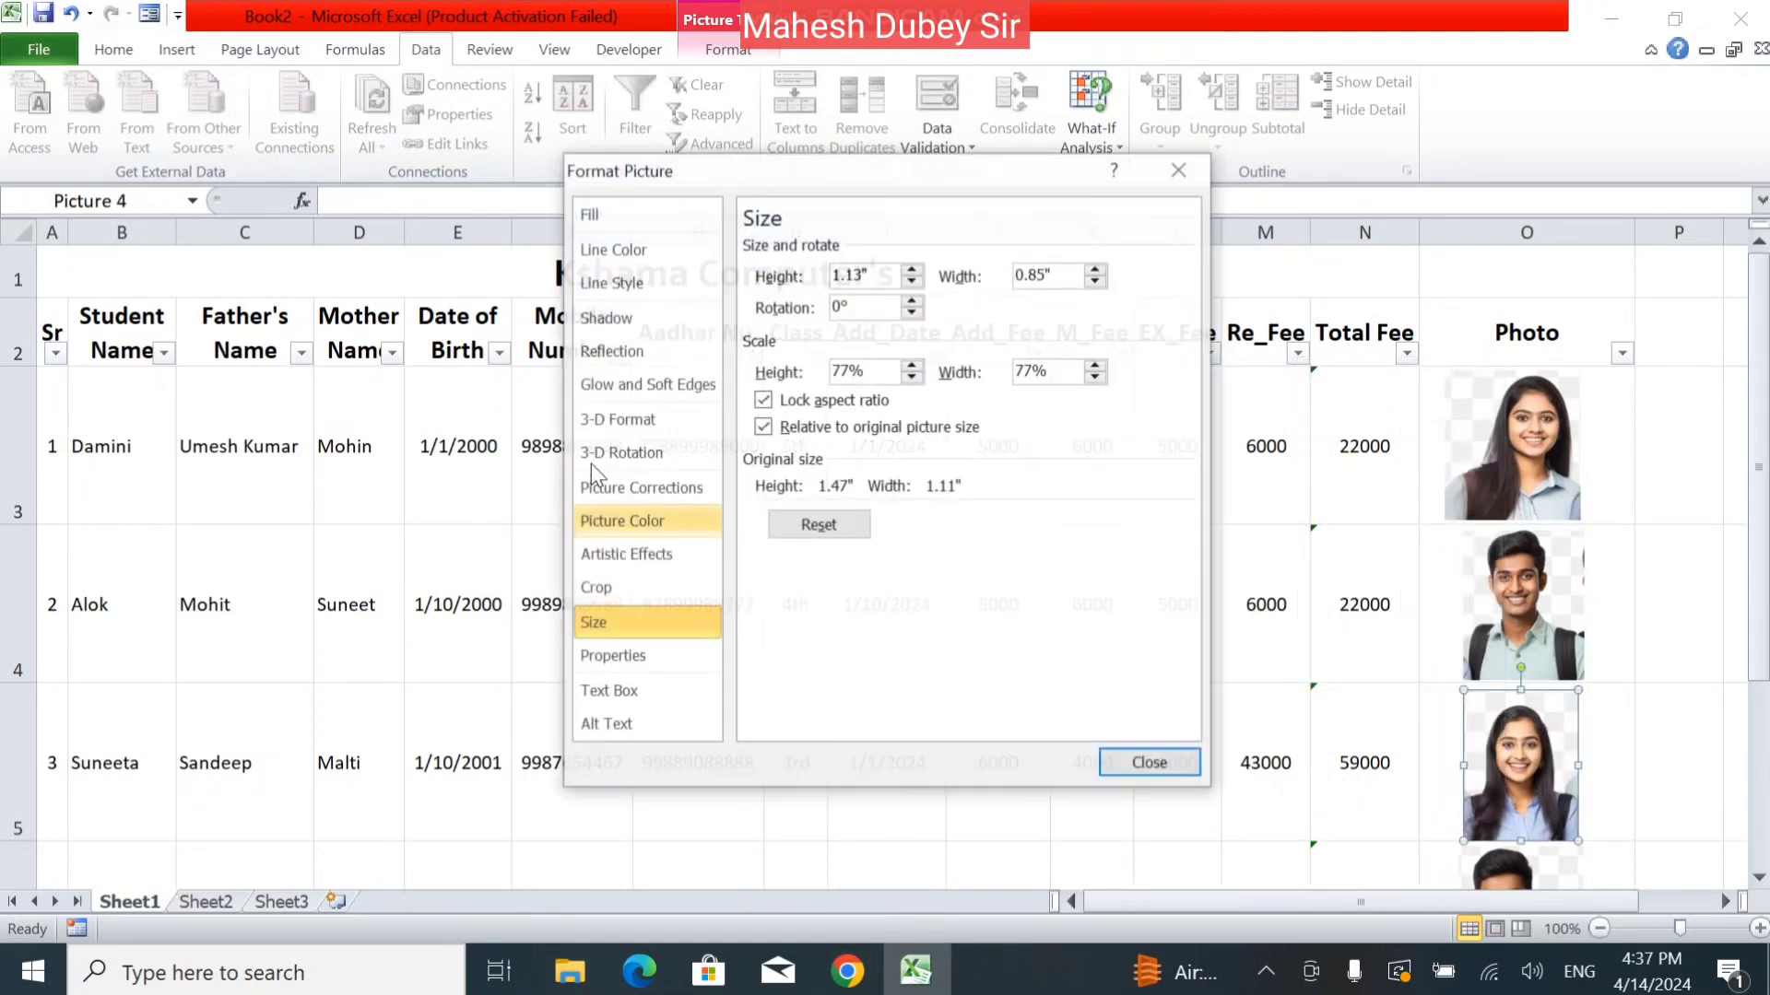
pyautogui.click(666, 658)
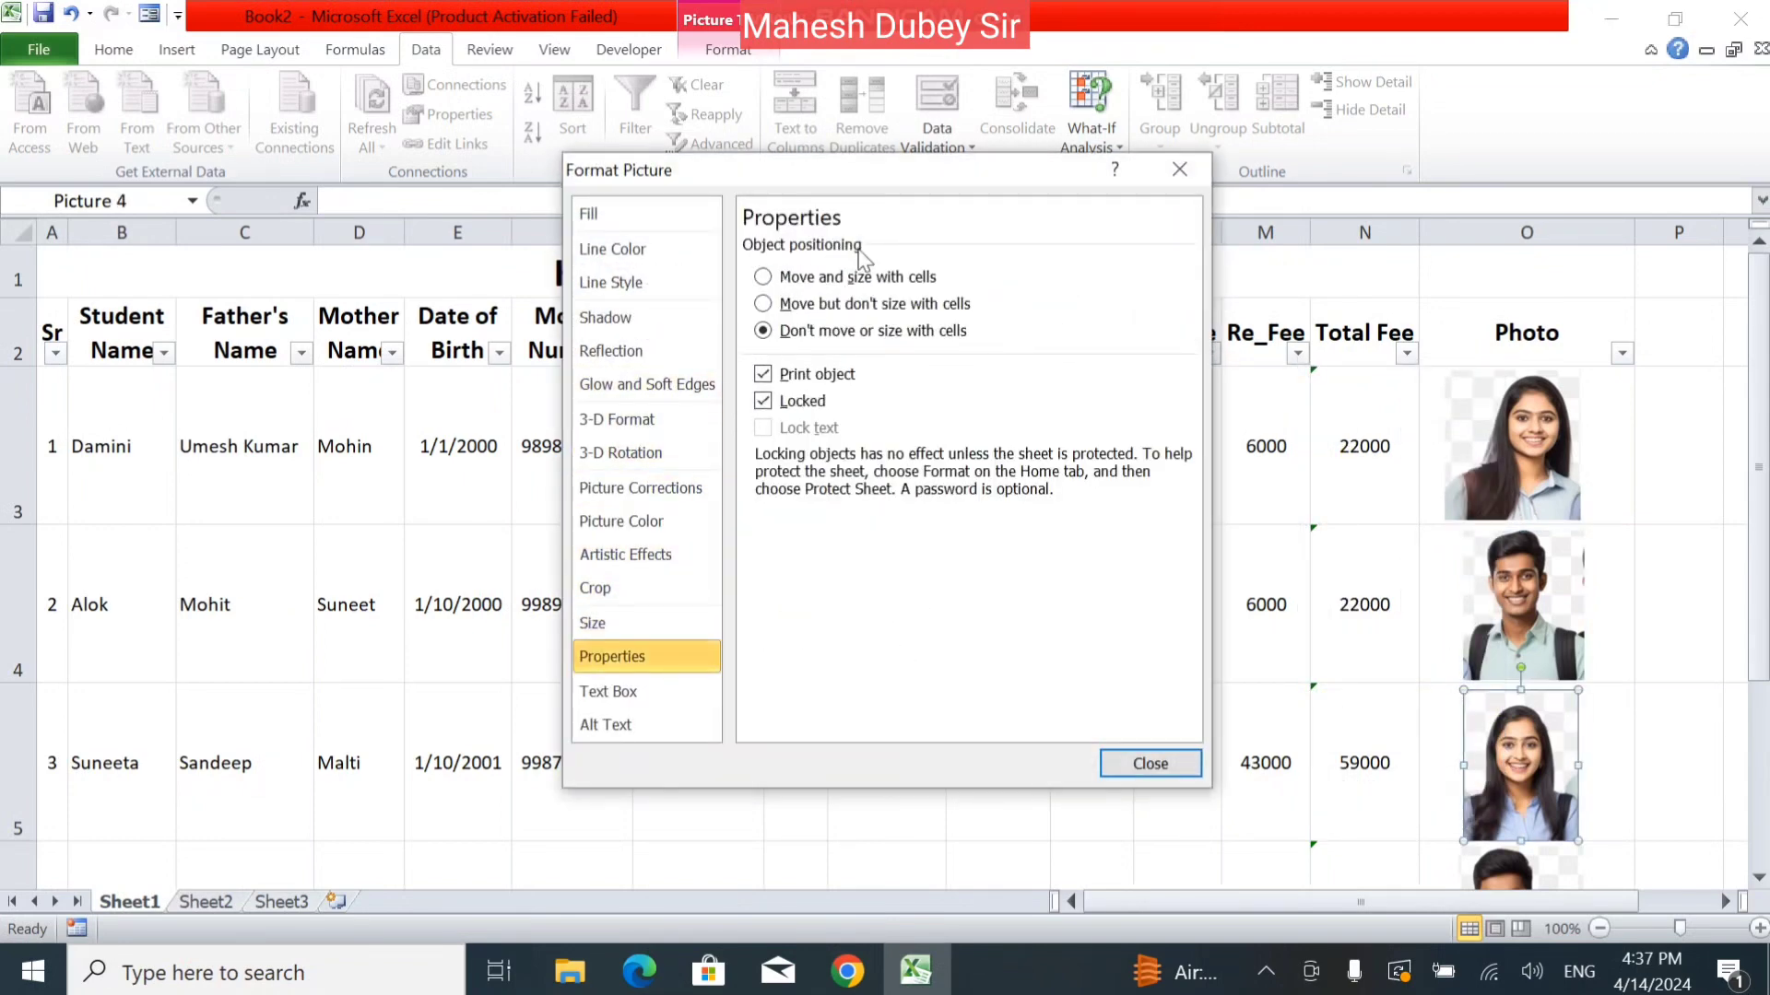
pyautogui.click(846, 274)
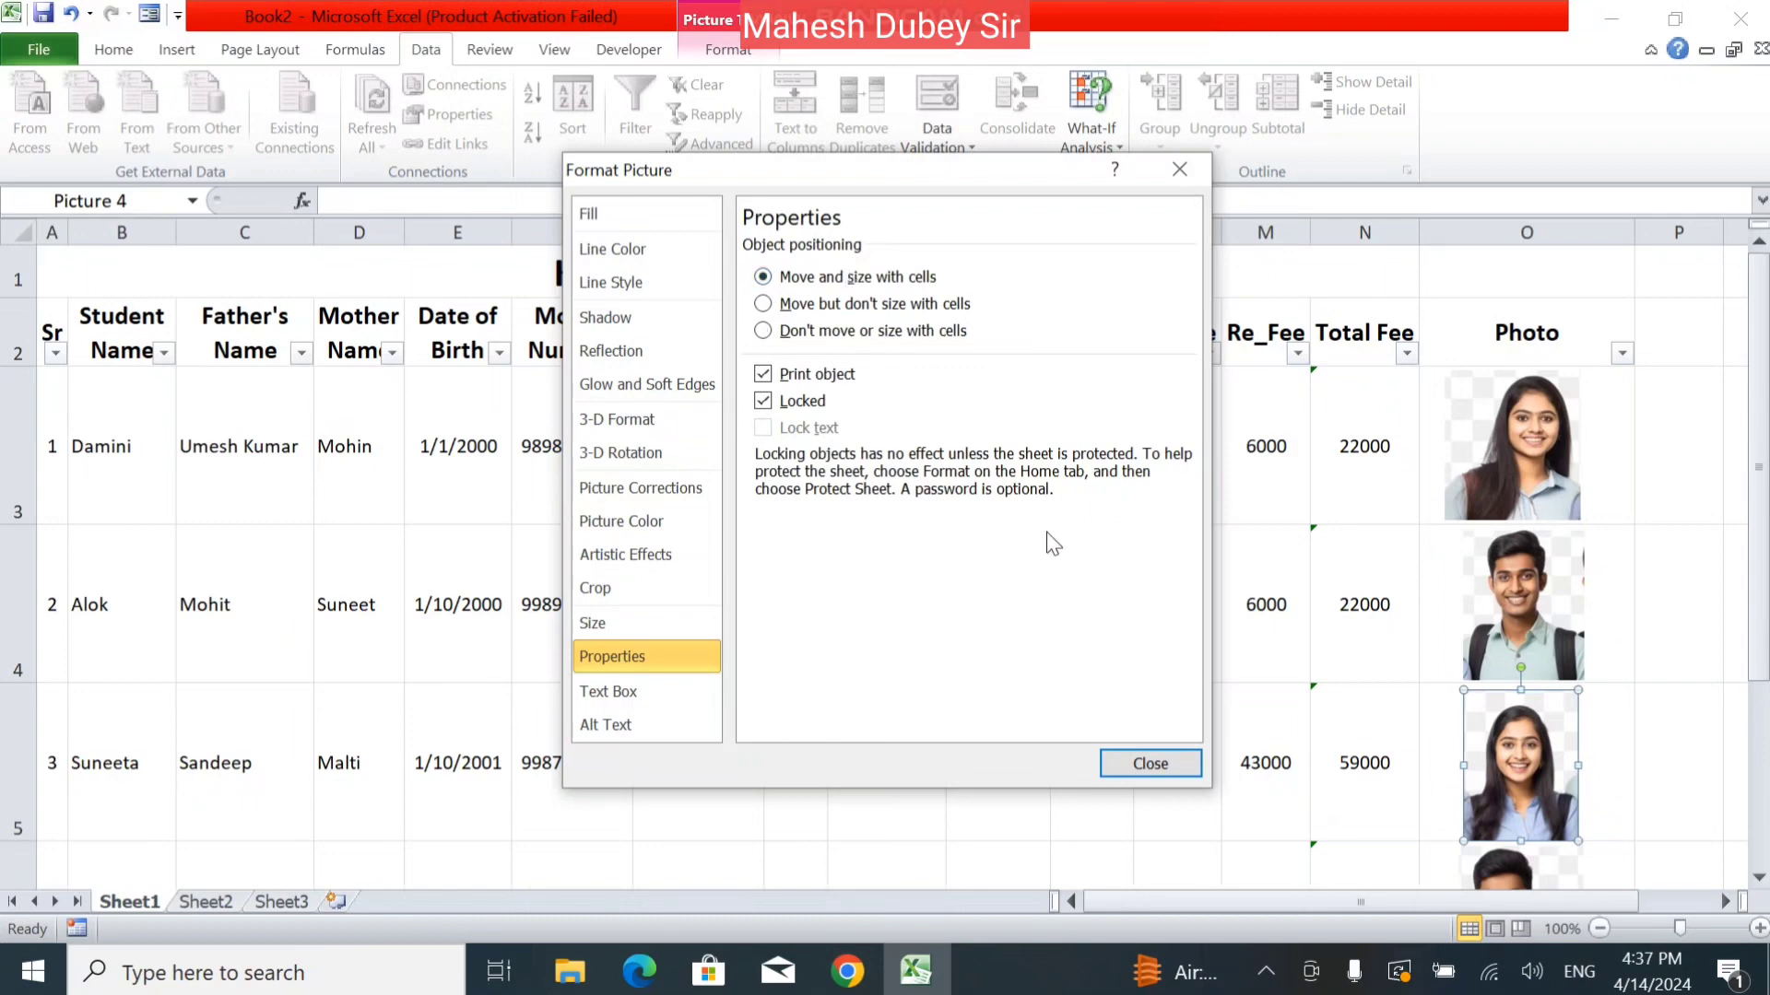
pyautogui.click(1148, 763)
# Step: Set the object positioning of the row 6 photo to "Move and size with cells"
pyautogui.moveTo(1760, 539); pyautogui.dragTo(1767, 636)
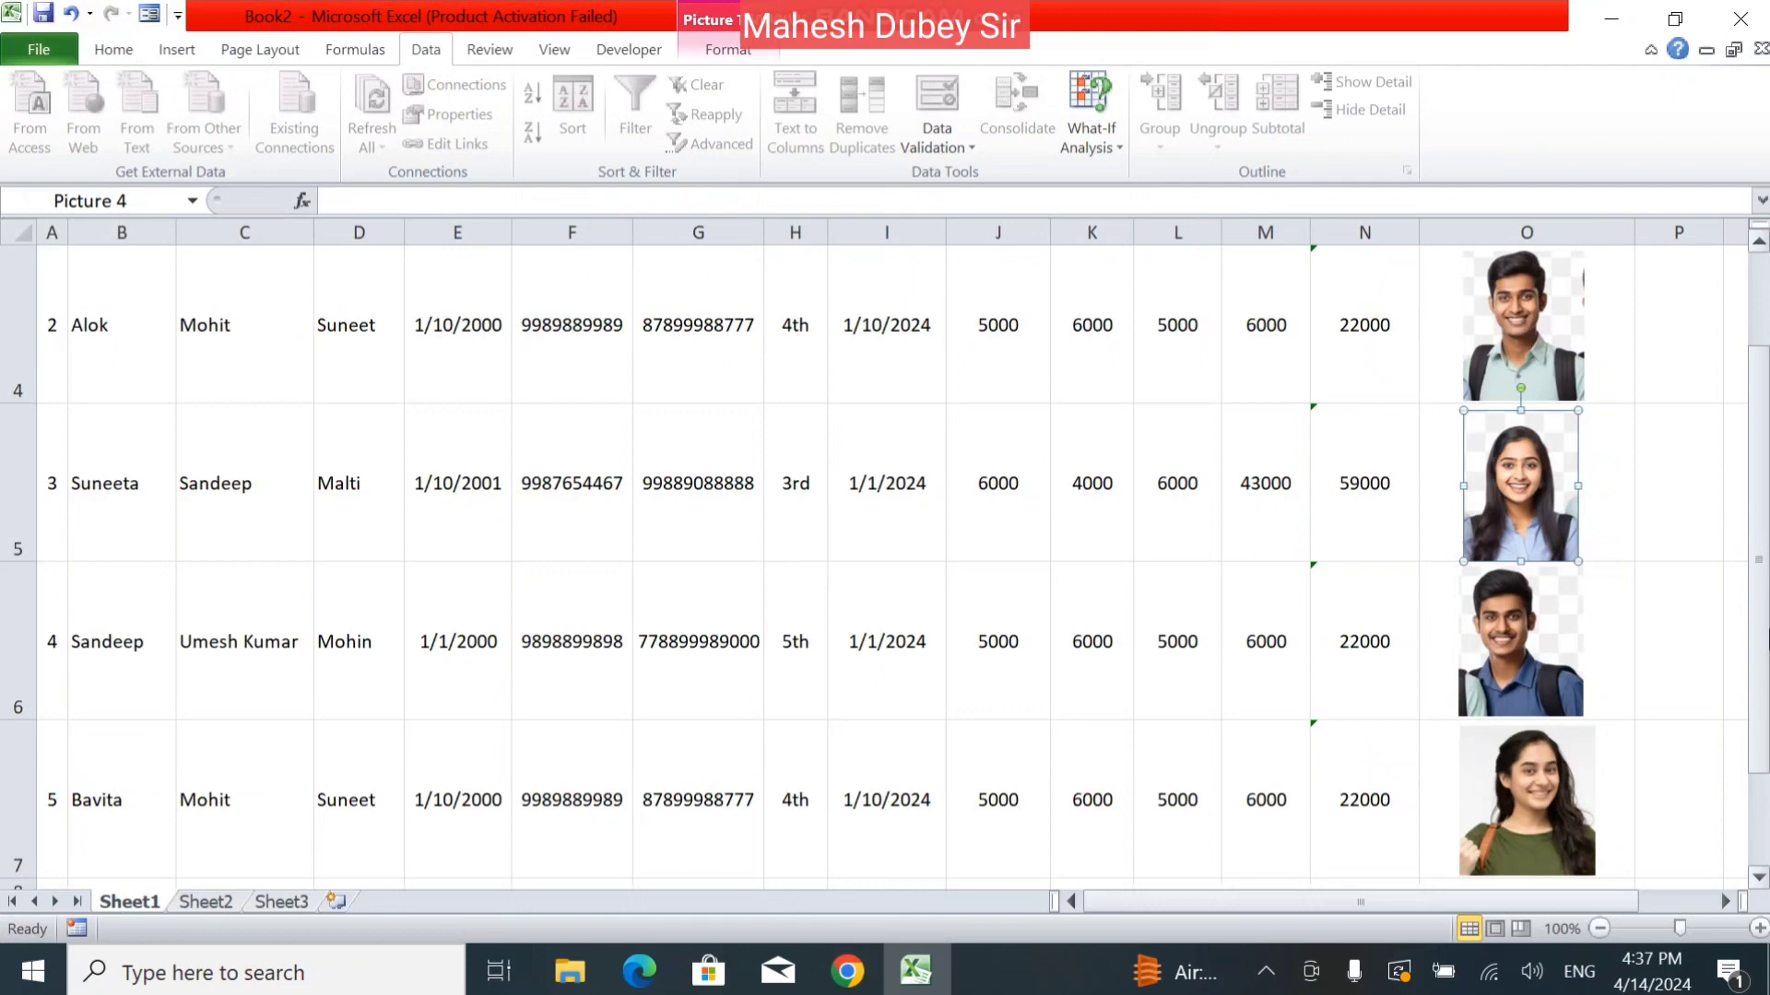
pyautogui.click(1537, 643)
pyautogui.rightClick(1530, 646)
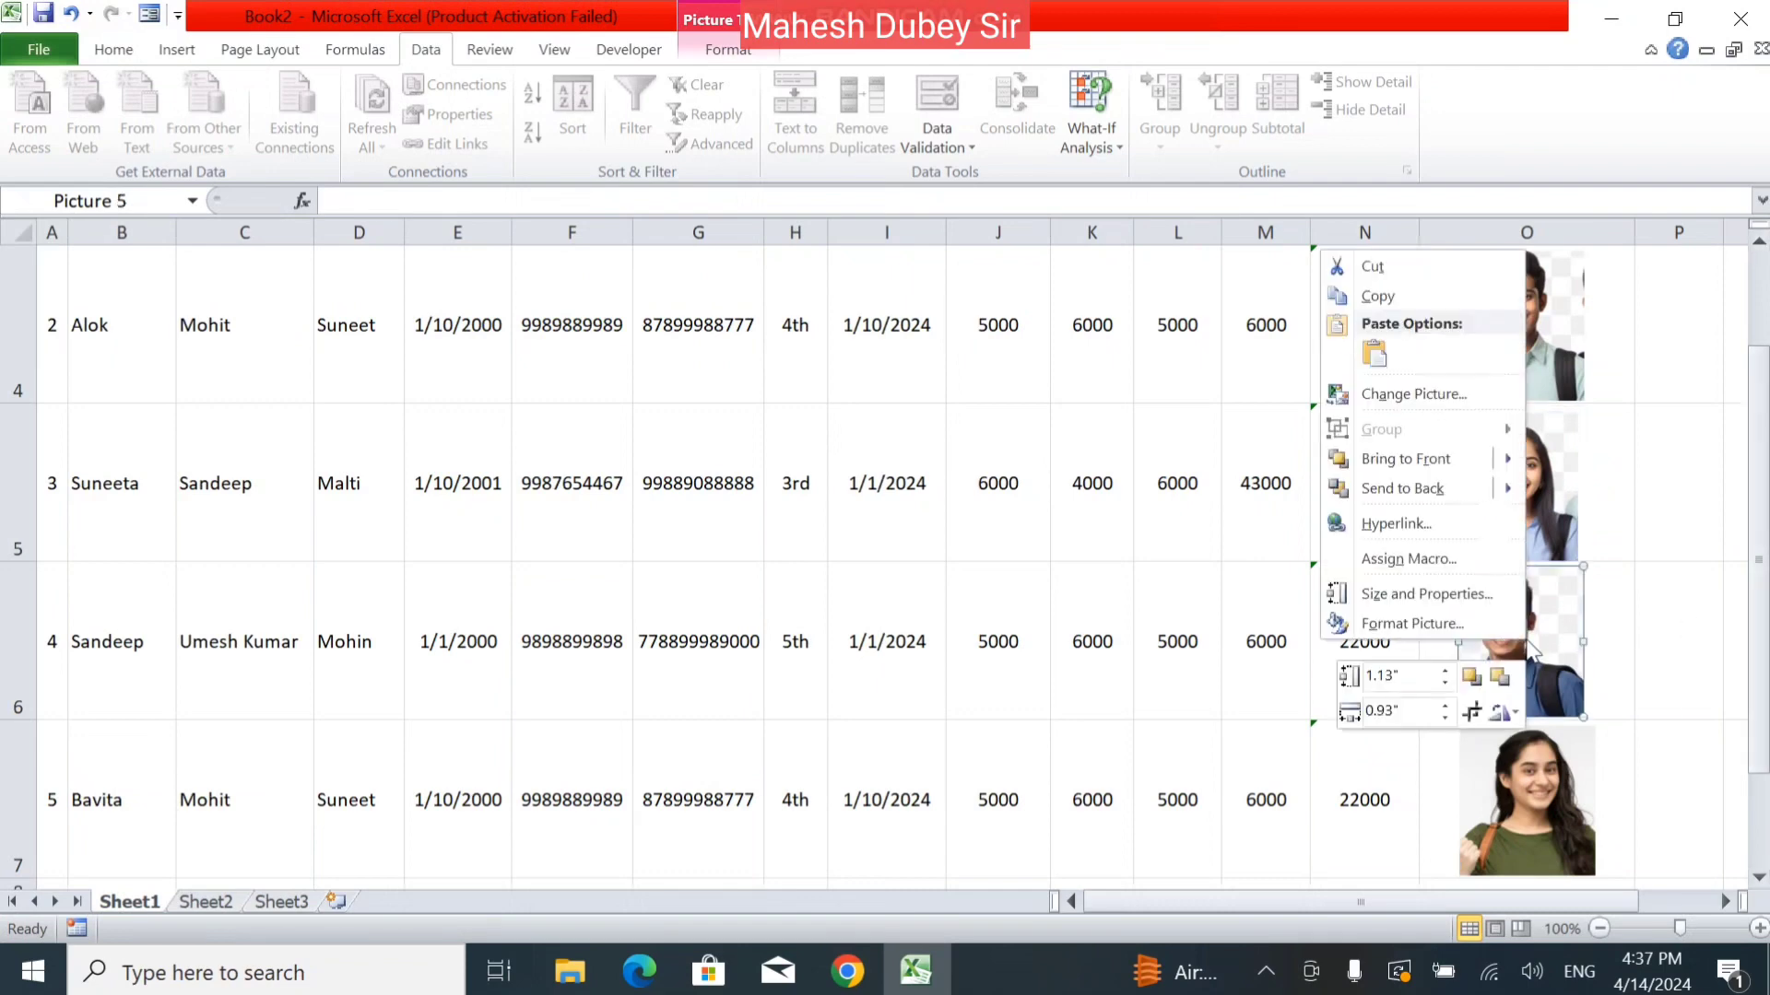
pyautogui.click(1419, 593)
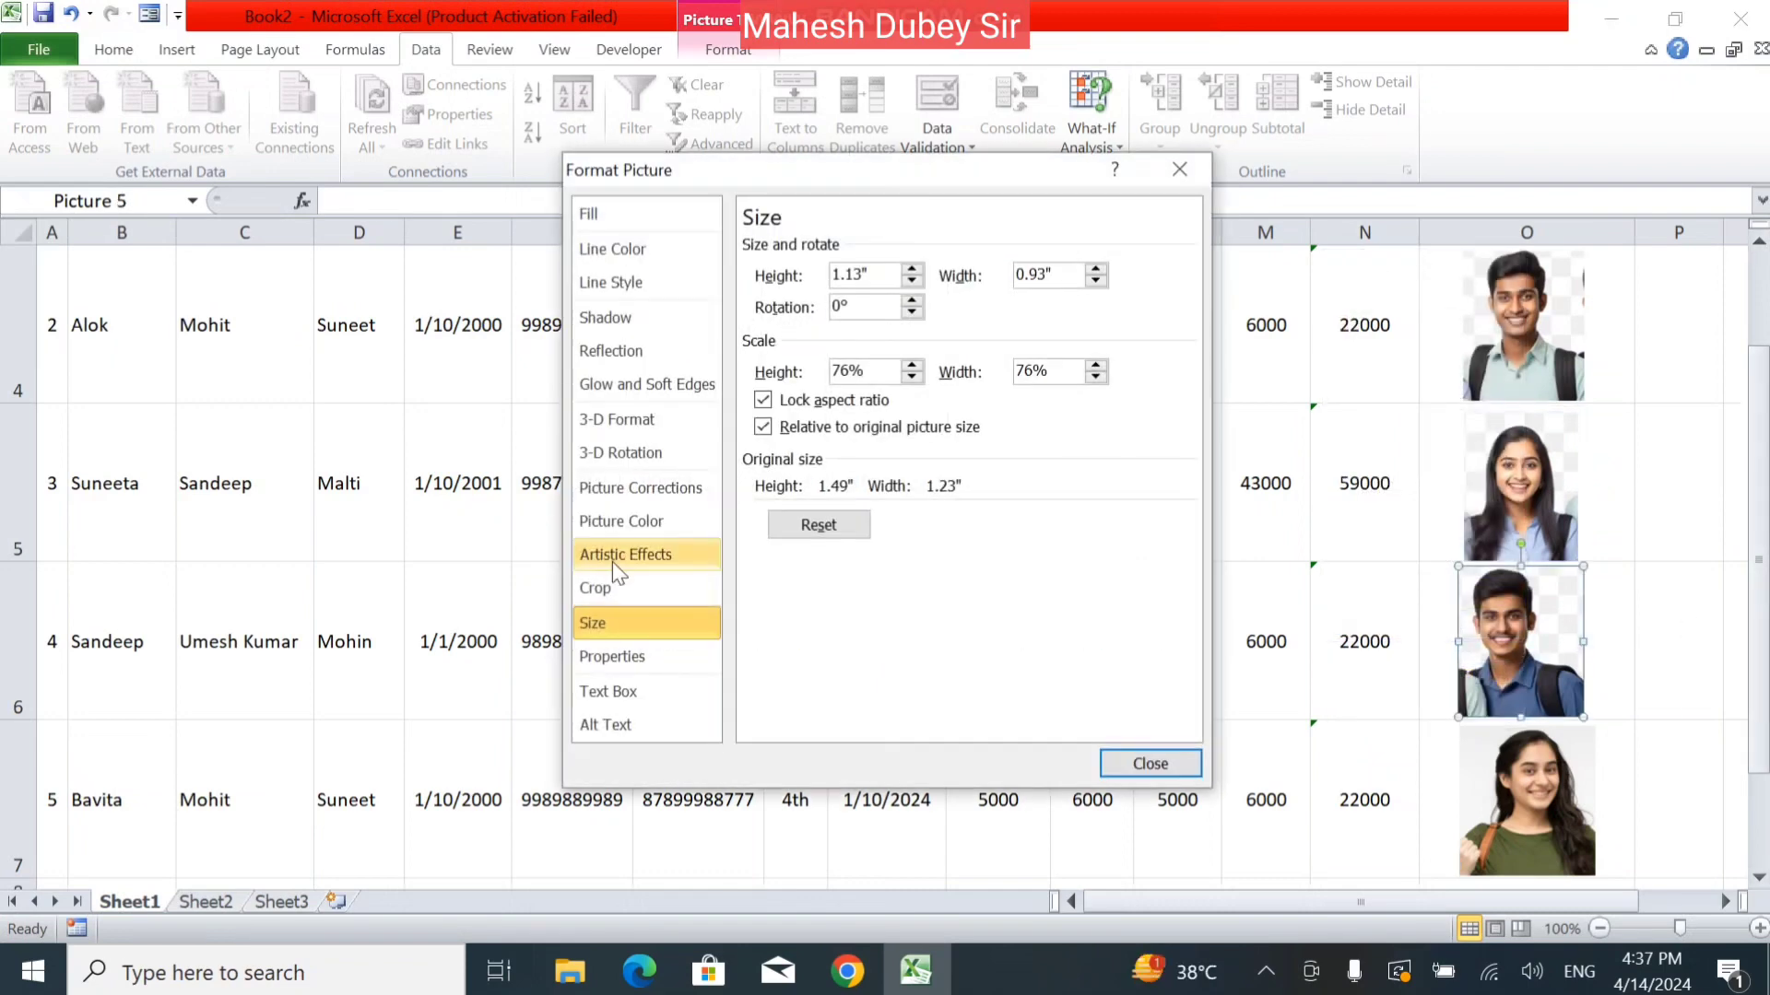
pyautogui.click(649, 651)
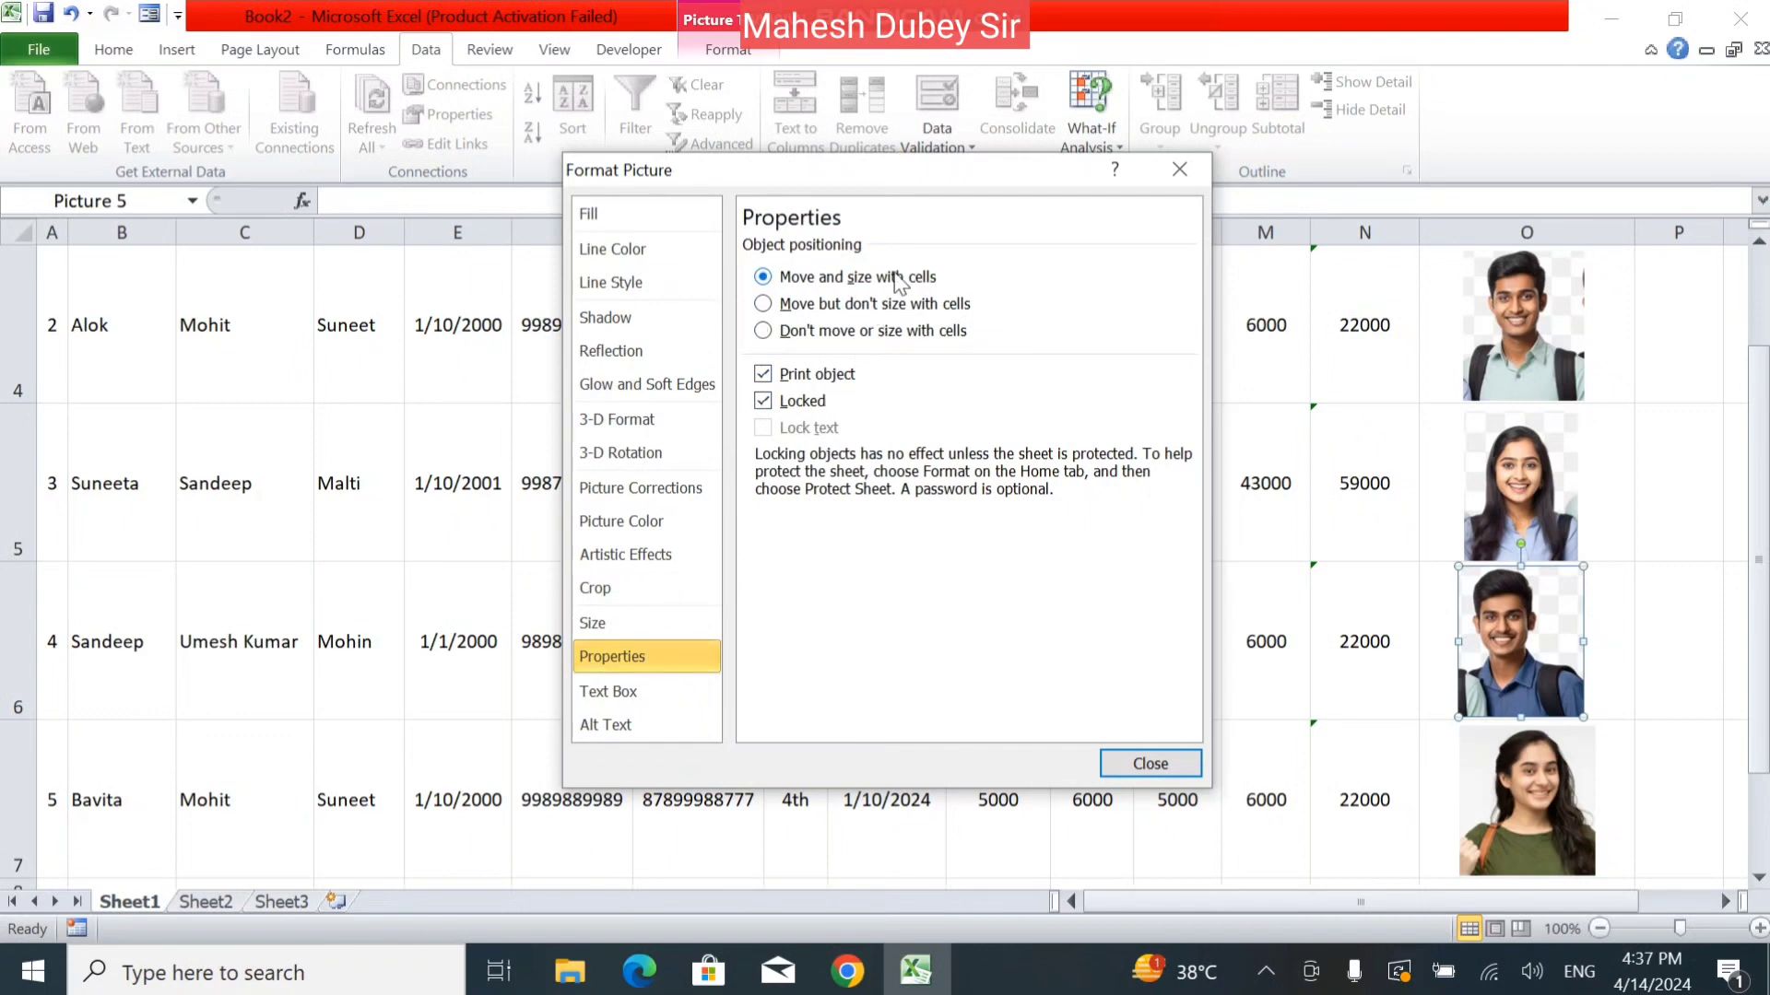
pyautogui.click(1148, 763)
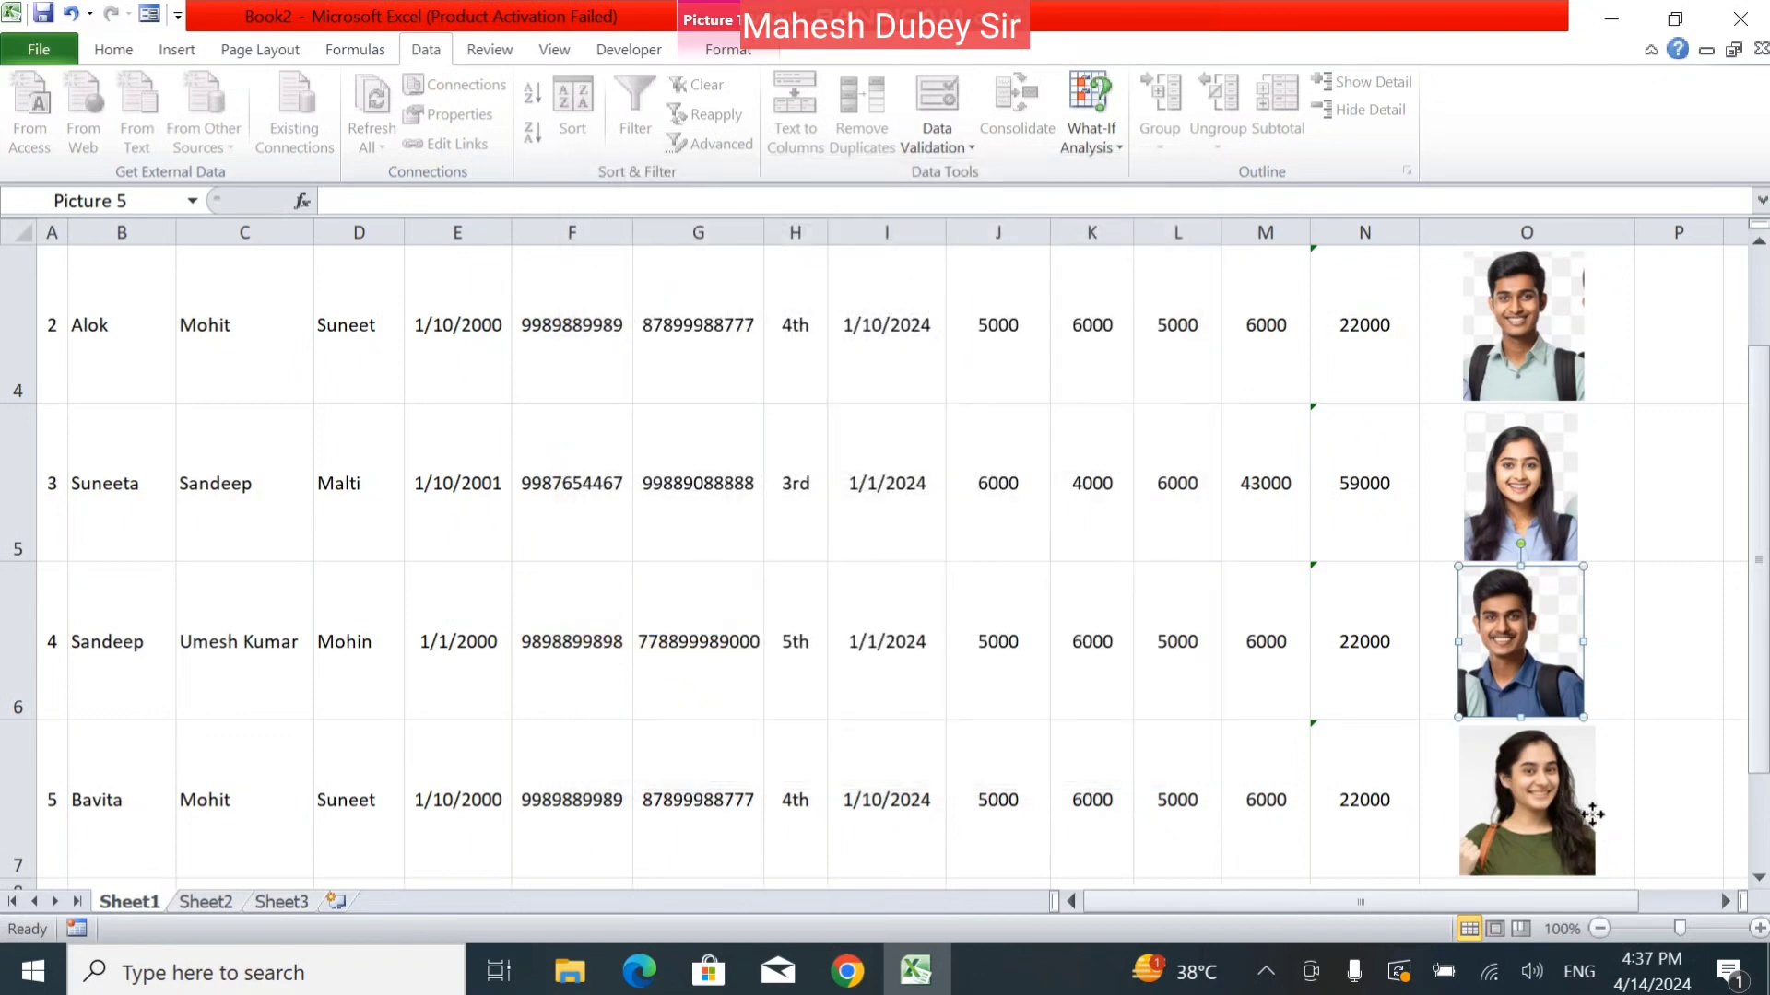
# Step: Set the object positioning of the row 7 photo to "Move and size with cells"
pyautogui.rightClick(1592, 815)
pyautogui.click(1438, 766)
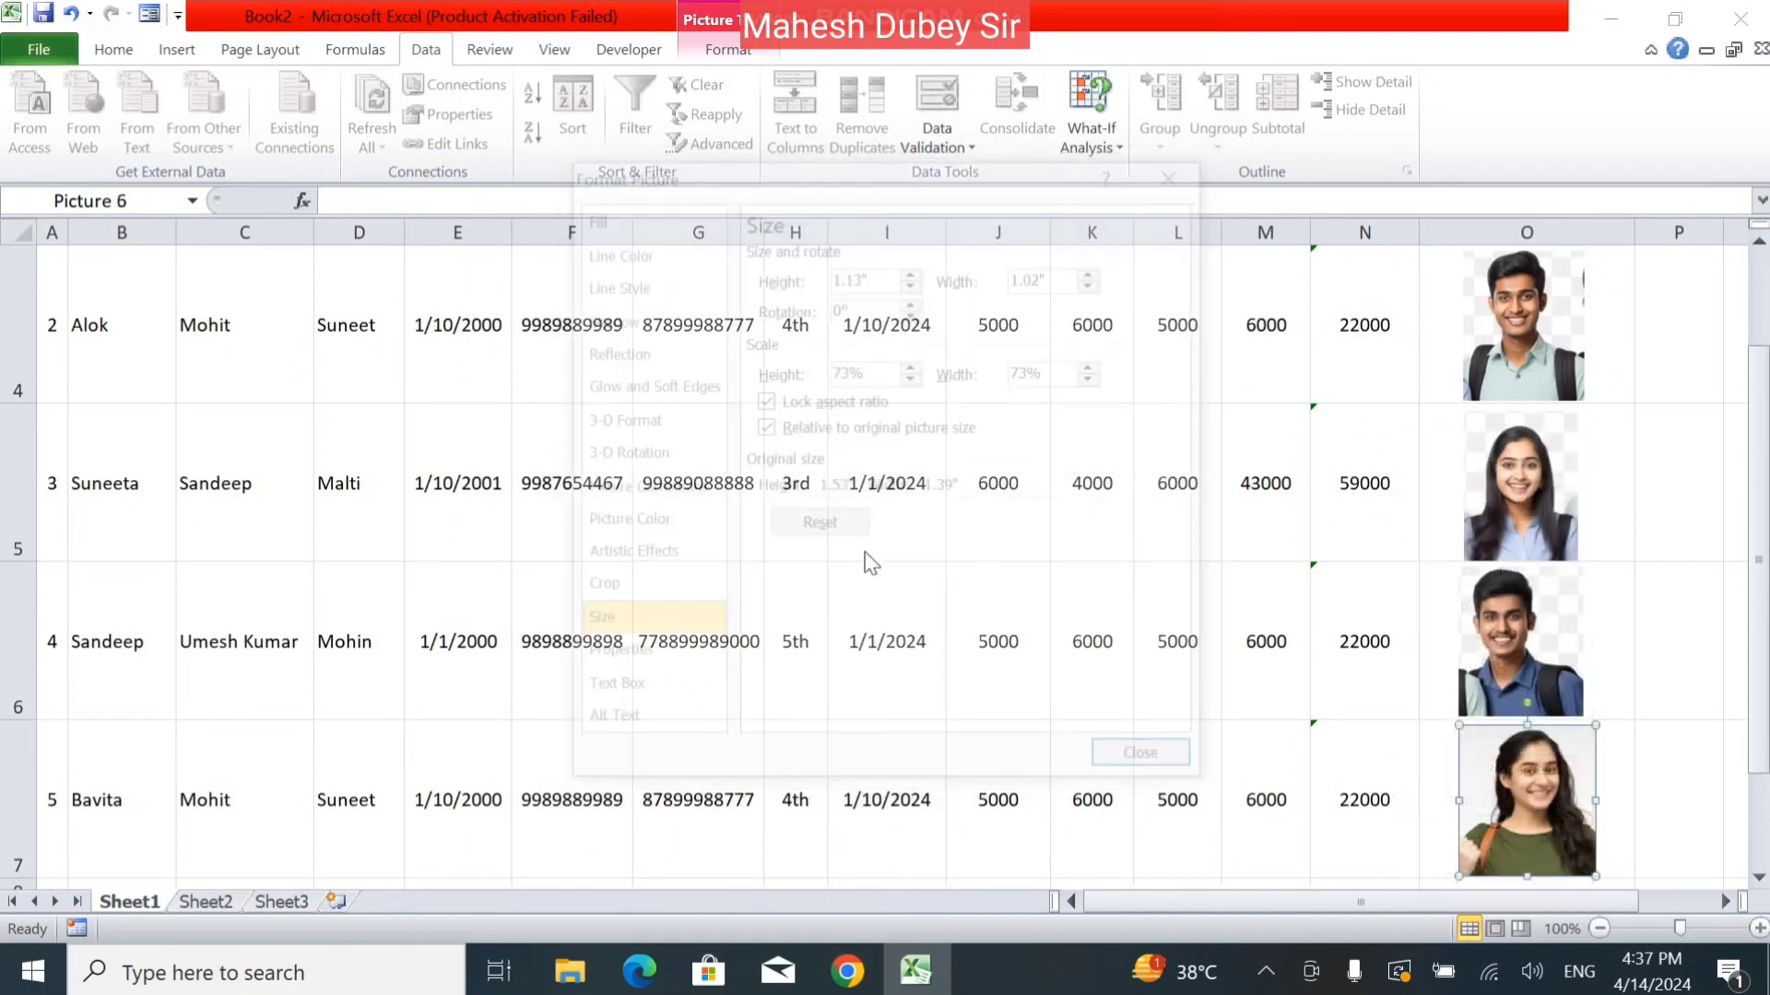
pyautogui.click(658, 654)
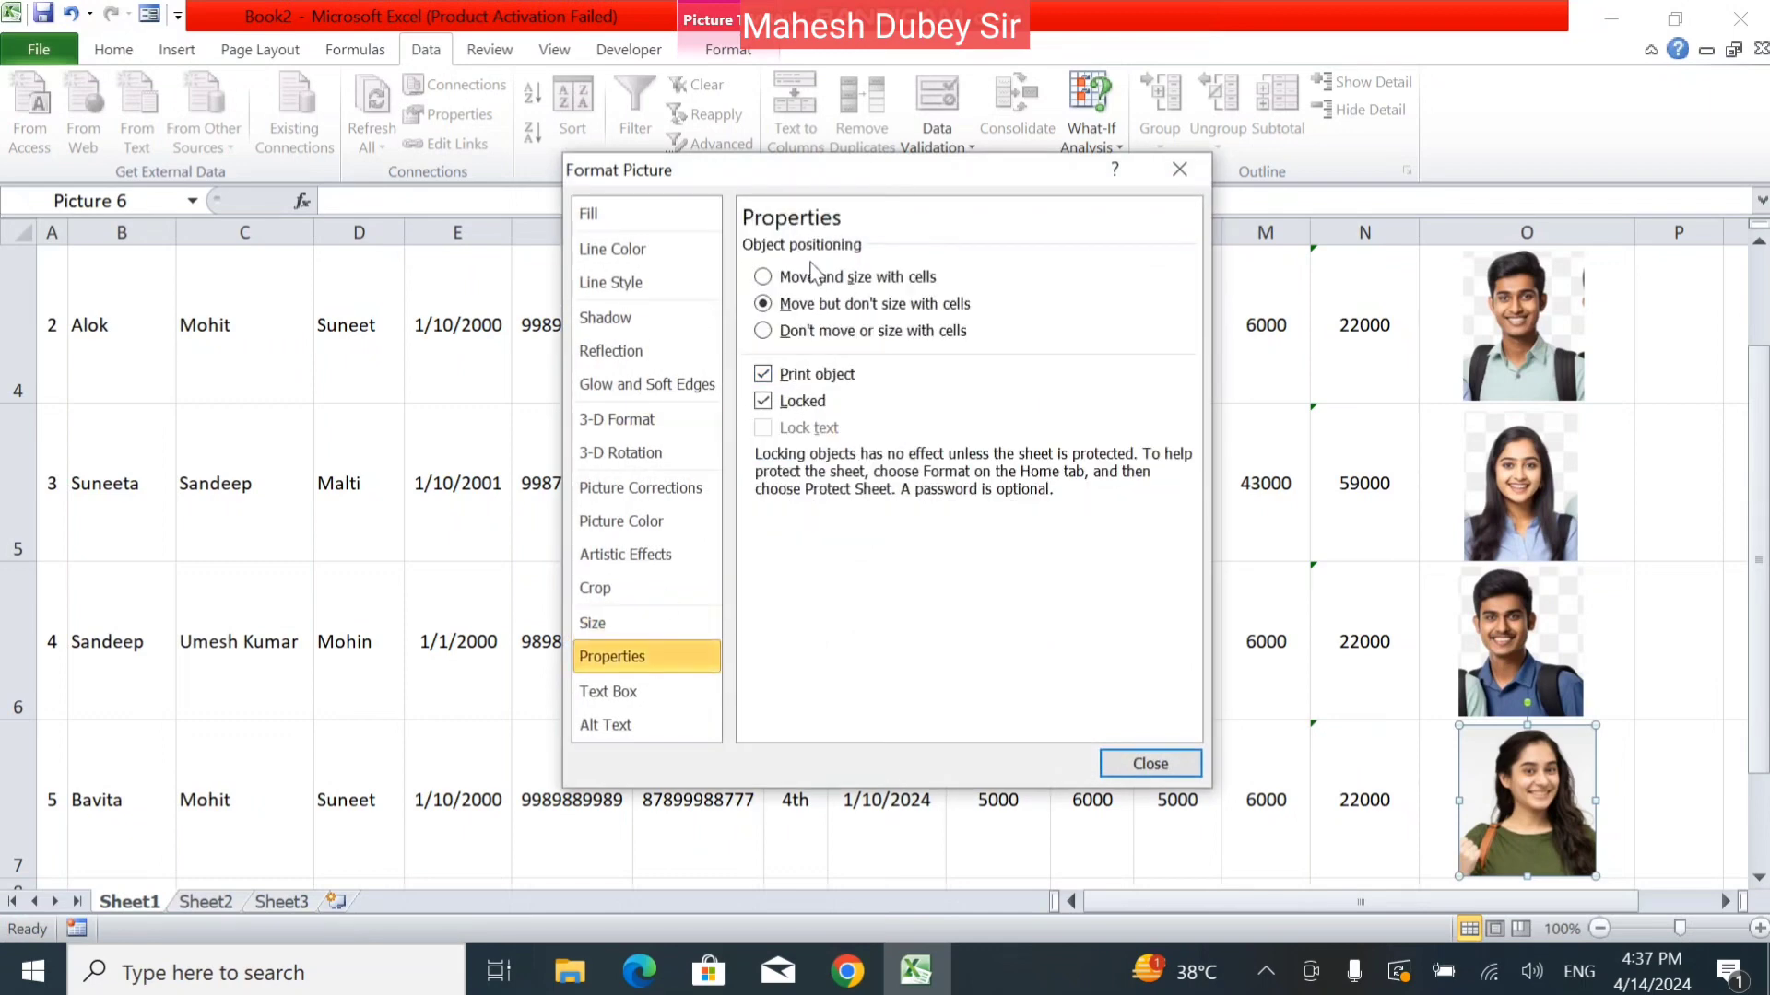
pyautogui.click(1147, 763)
# Step: Filter the Student Name column to only the student with serial number 4
pyautogui.moveTo(1761, 784); pyautogui.dragTo(1760, 514)
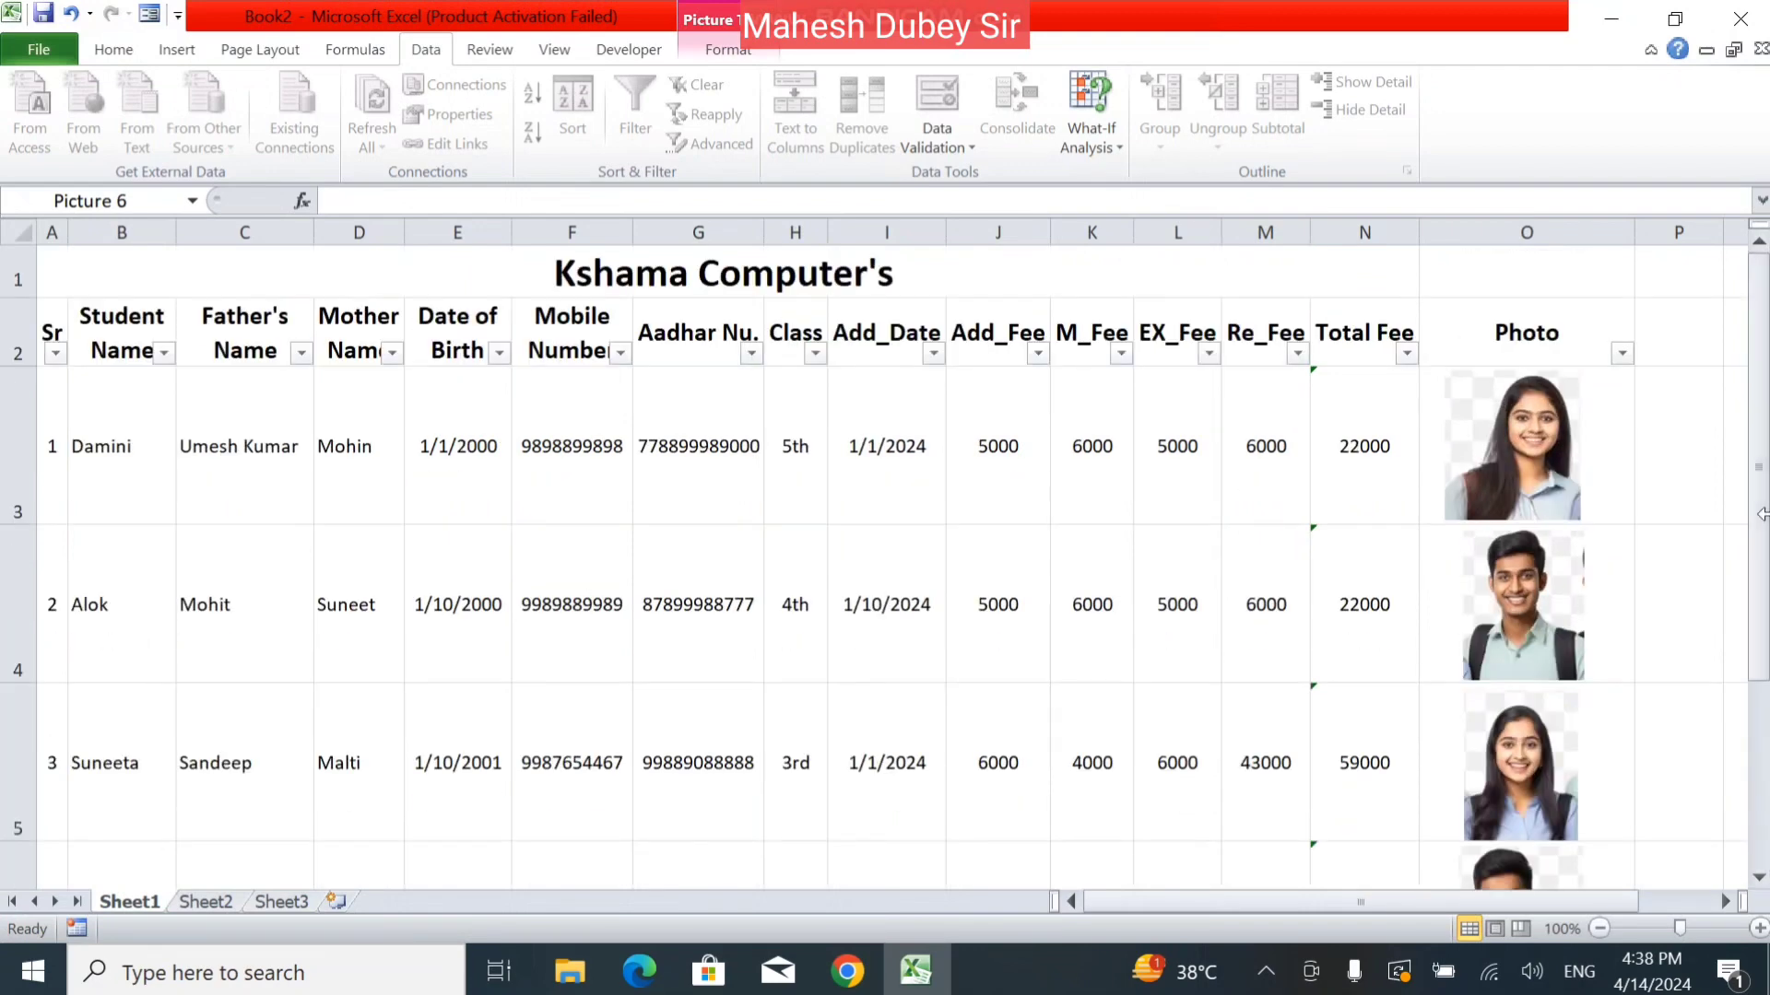
pyautogui.click(163, 353)
pyautogui.click(68, 604)
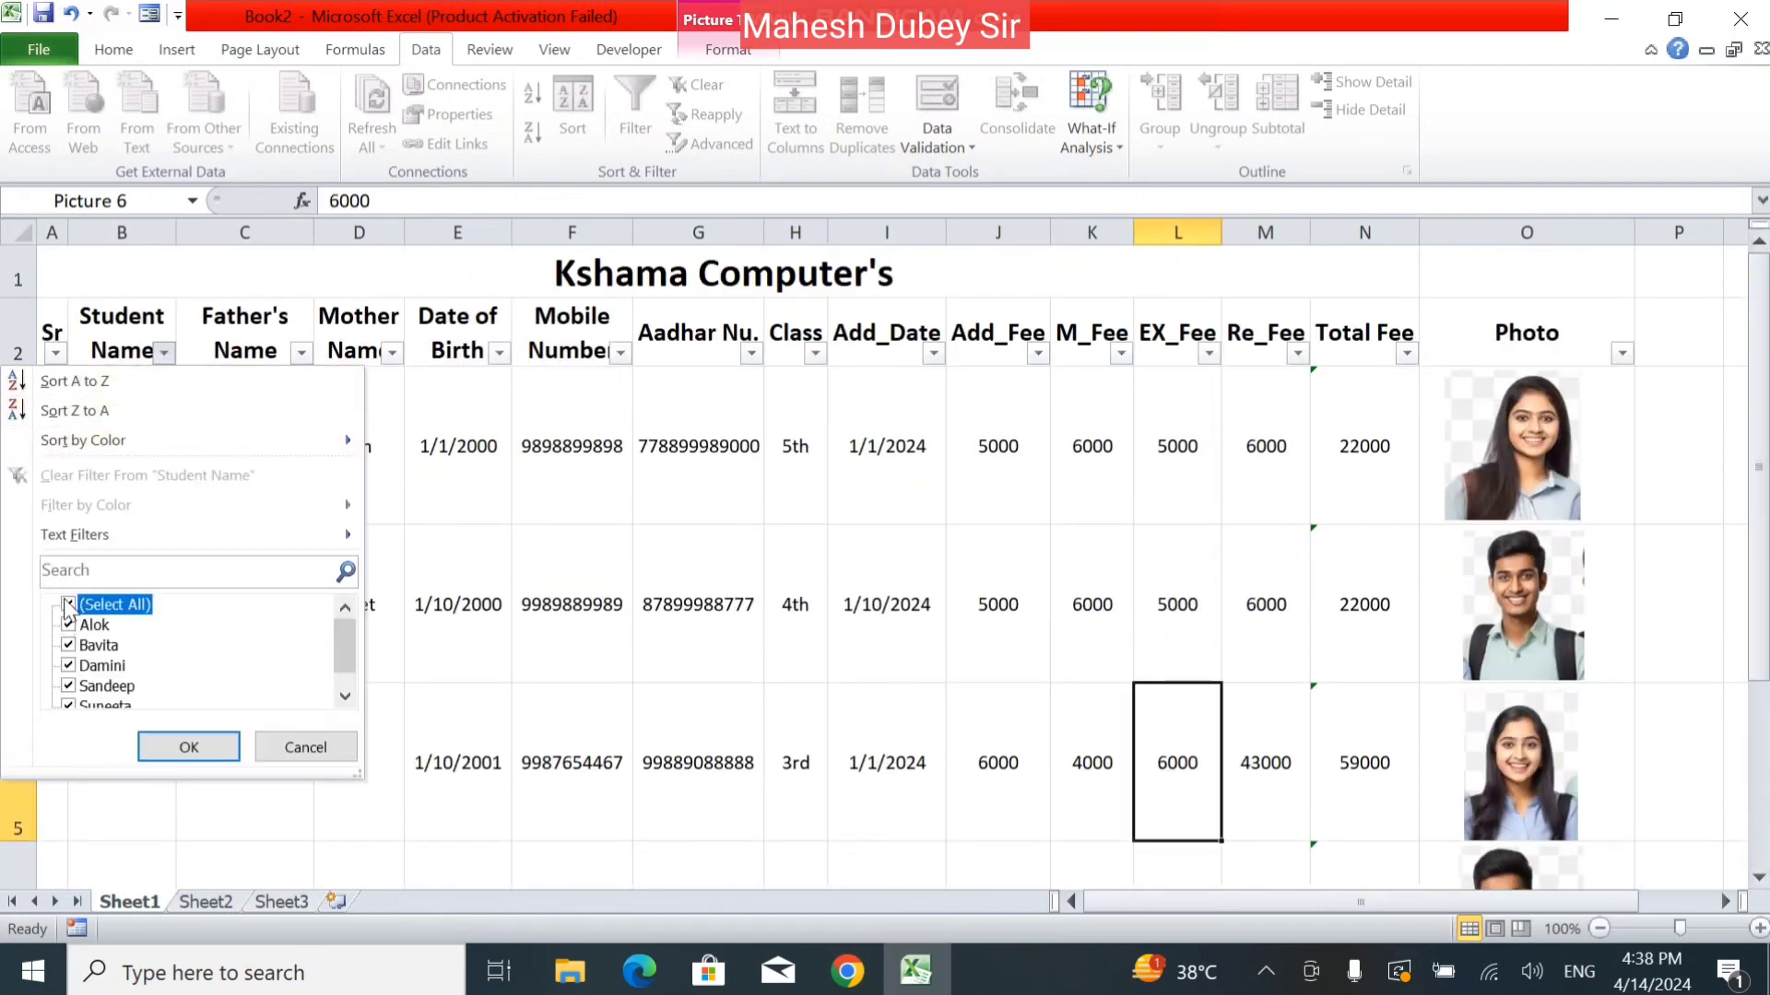
pyautogui.click(69, 688)
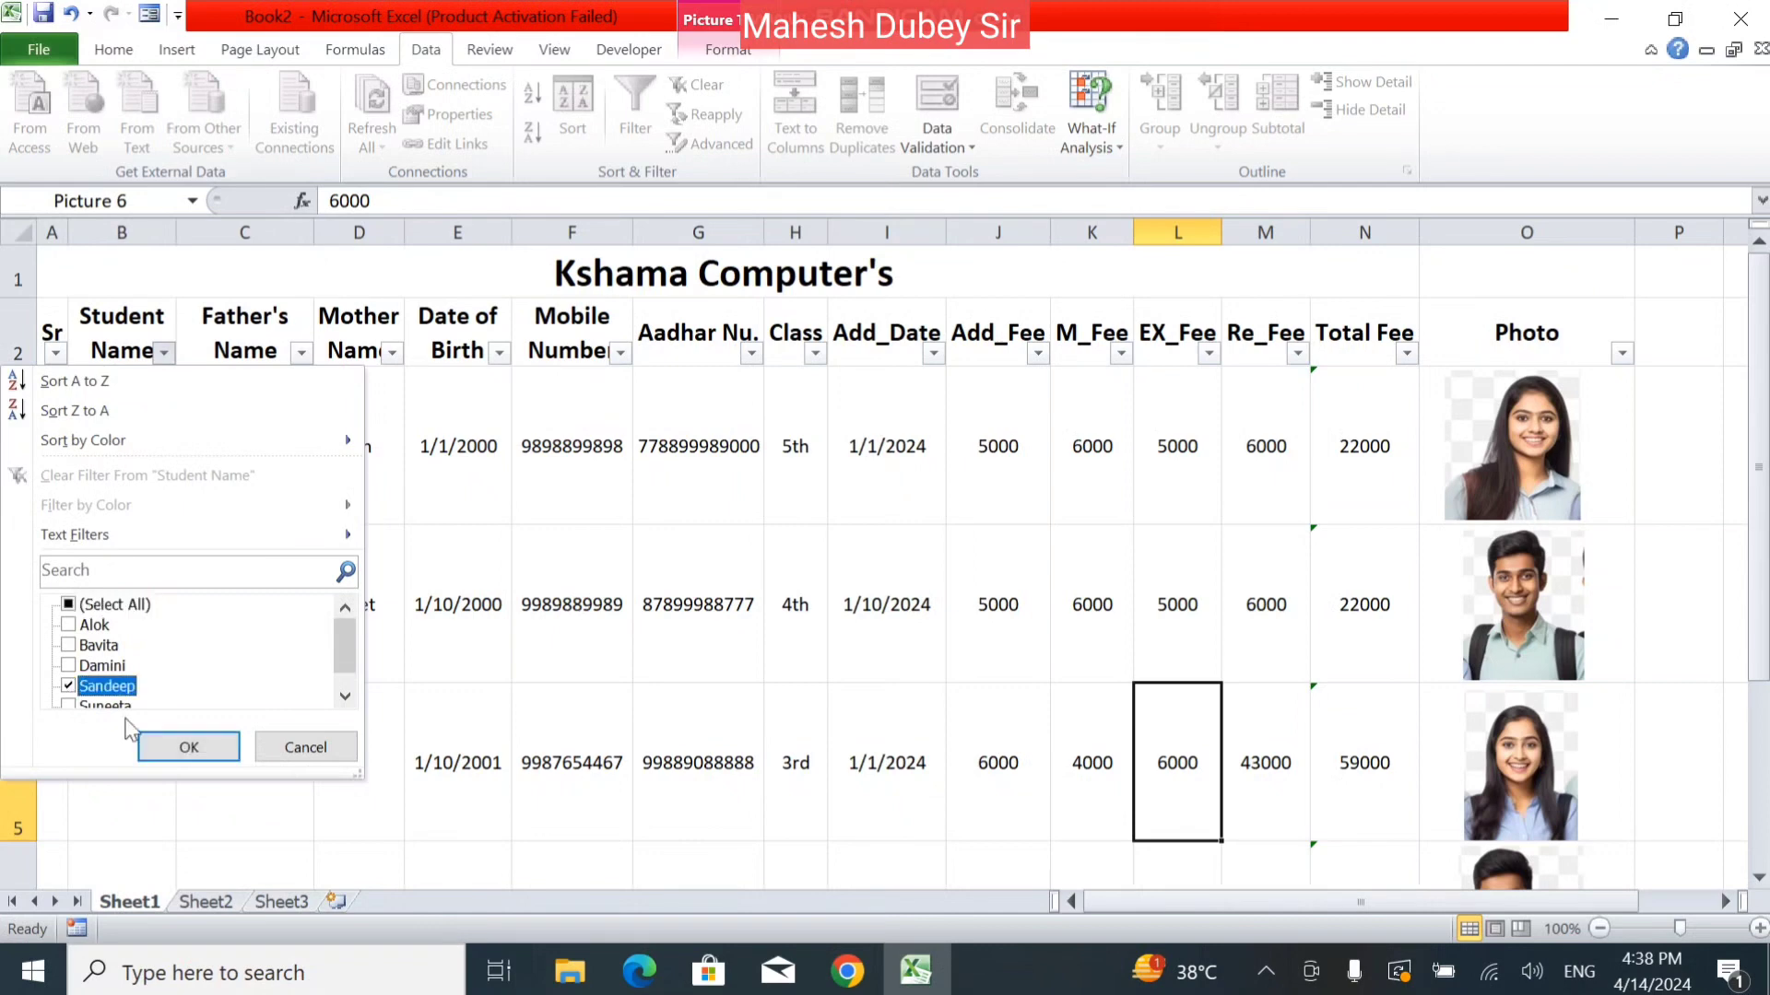
pyautogui.click(189, 747)
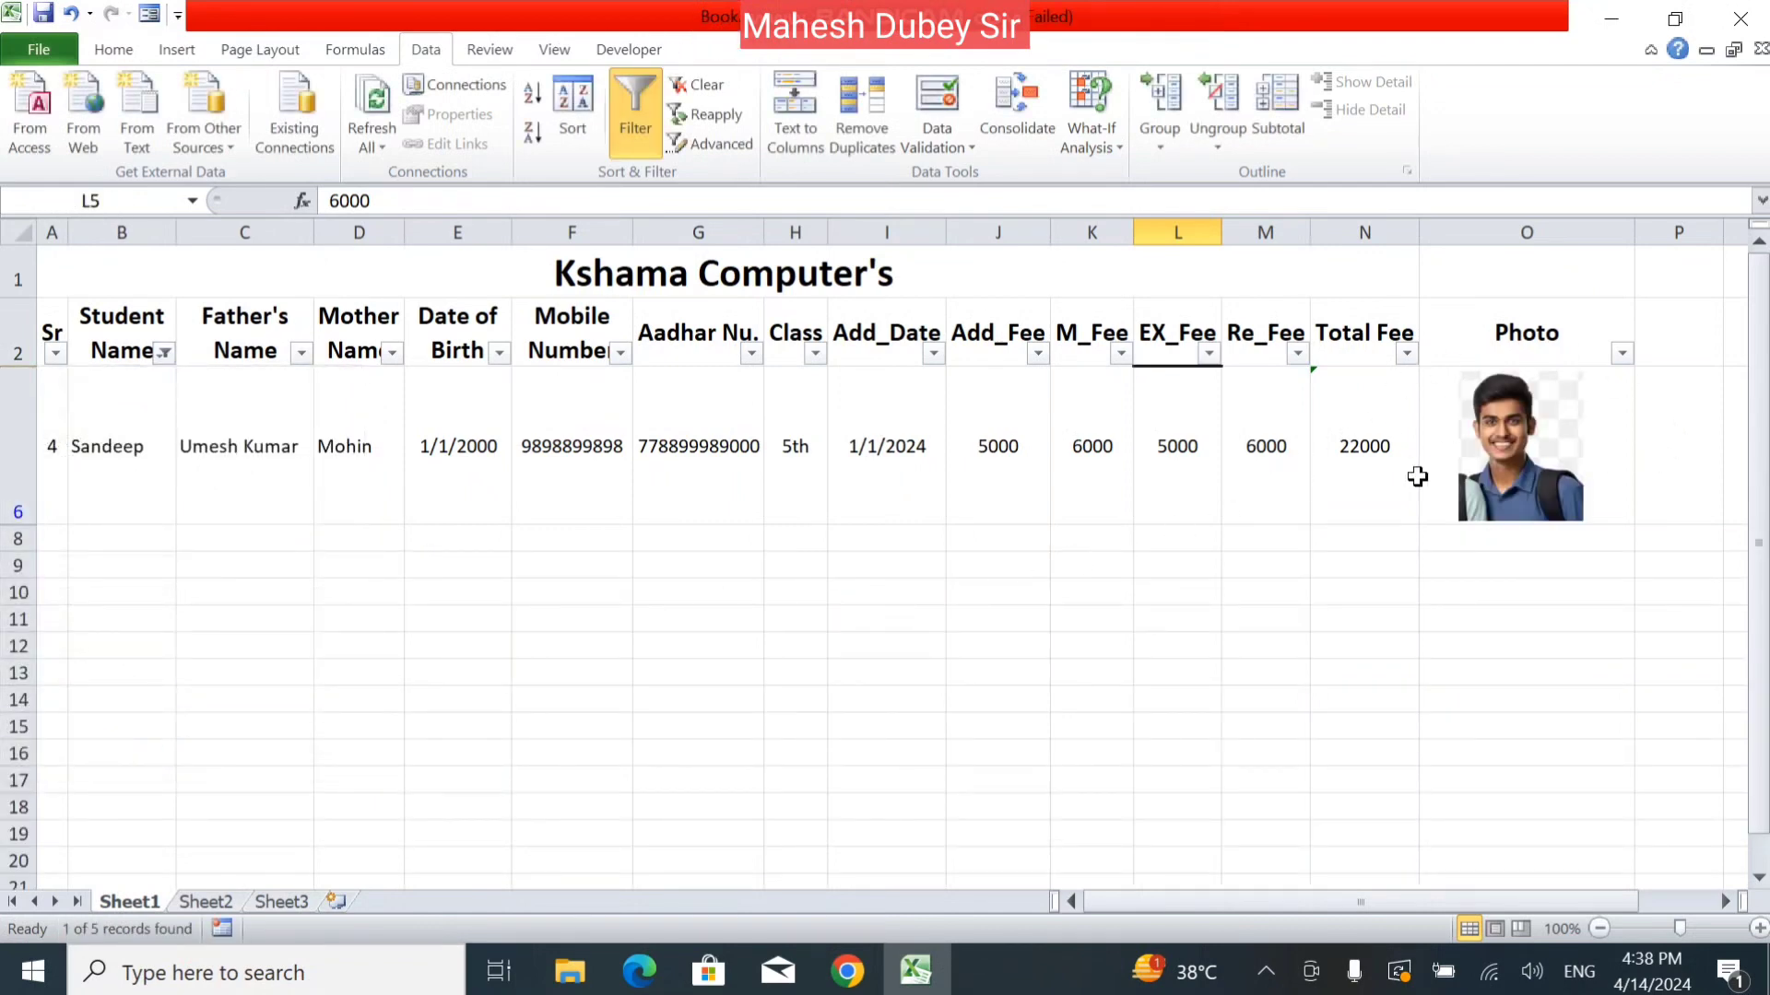
# Step: Switch the Student Name filter to only the student with serial number 5, and reset it to all students
pyautogui.click(163, 353)
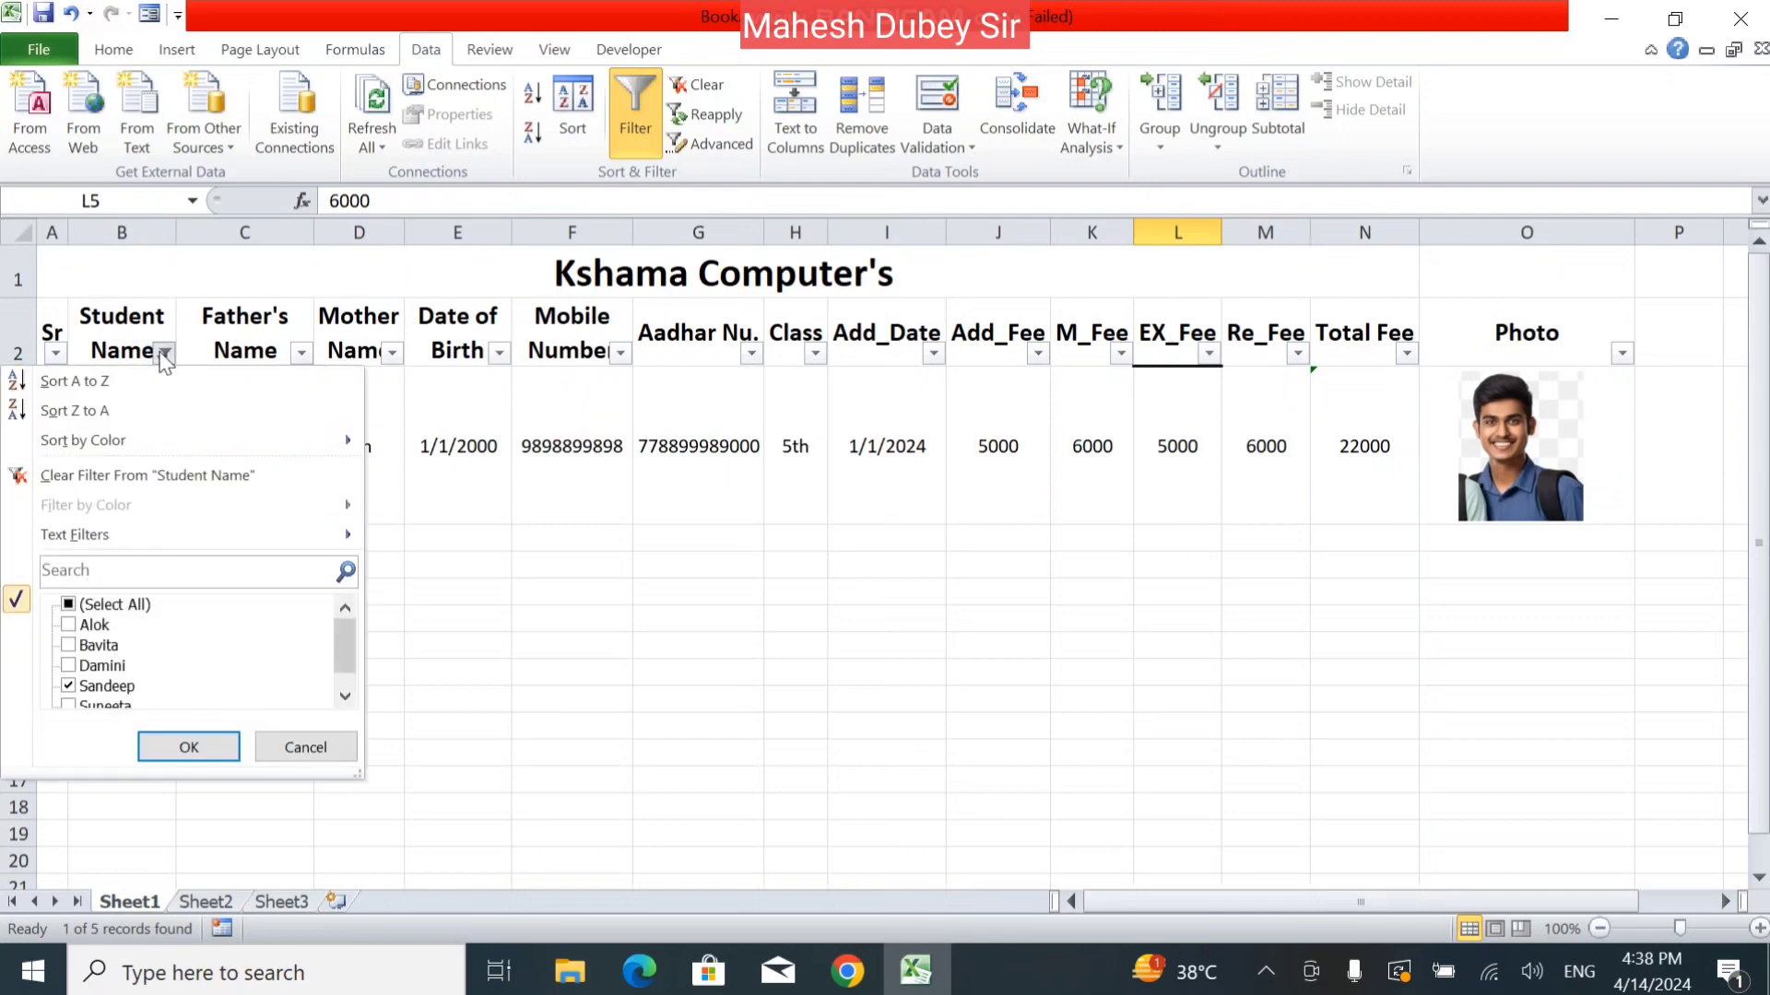
pyautogui.click(69, 687)
pyautogui.click(69, 645)
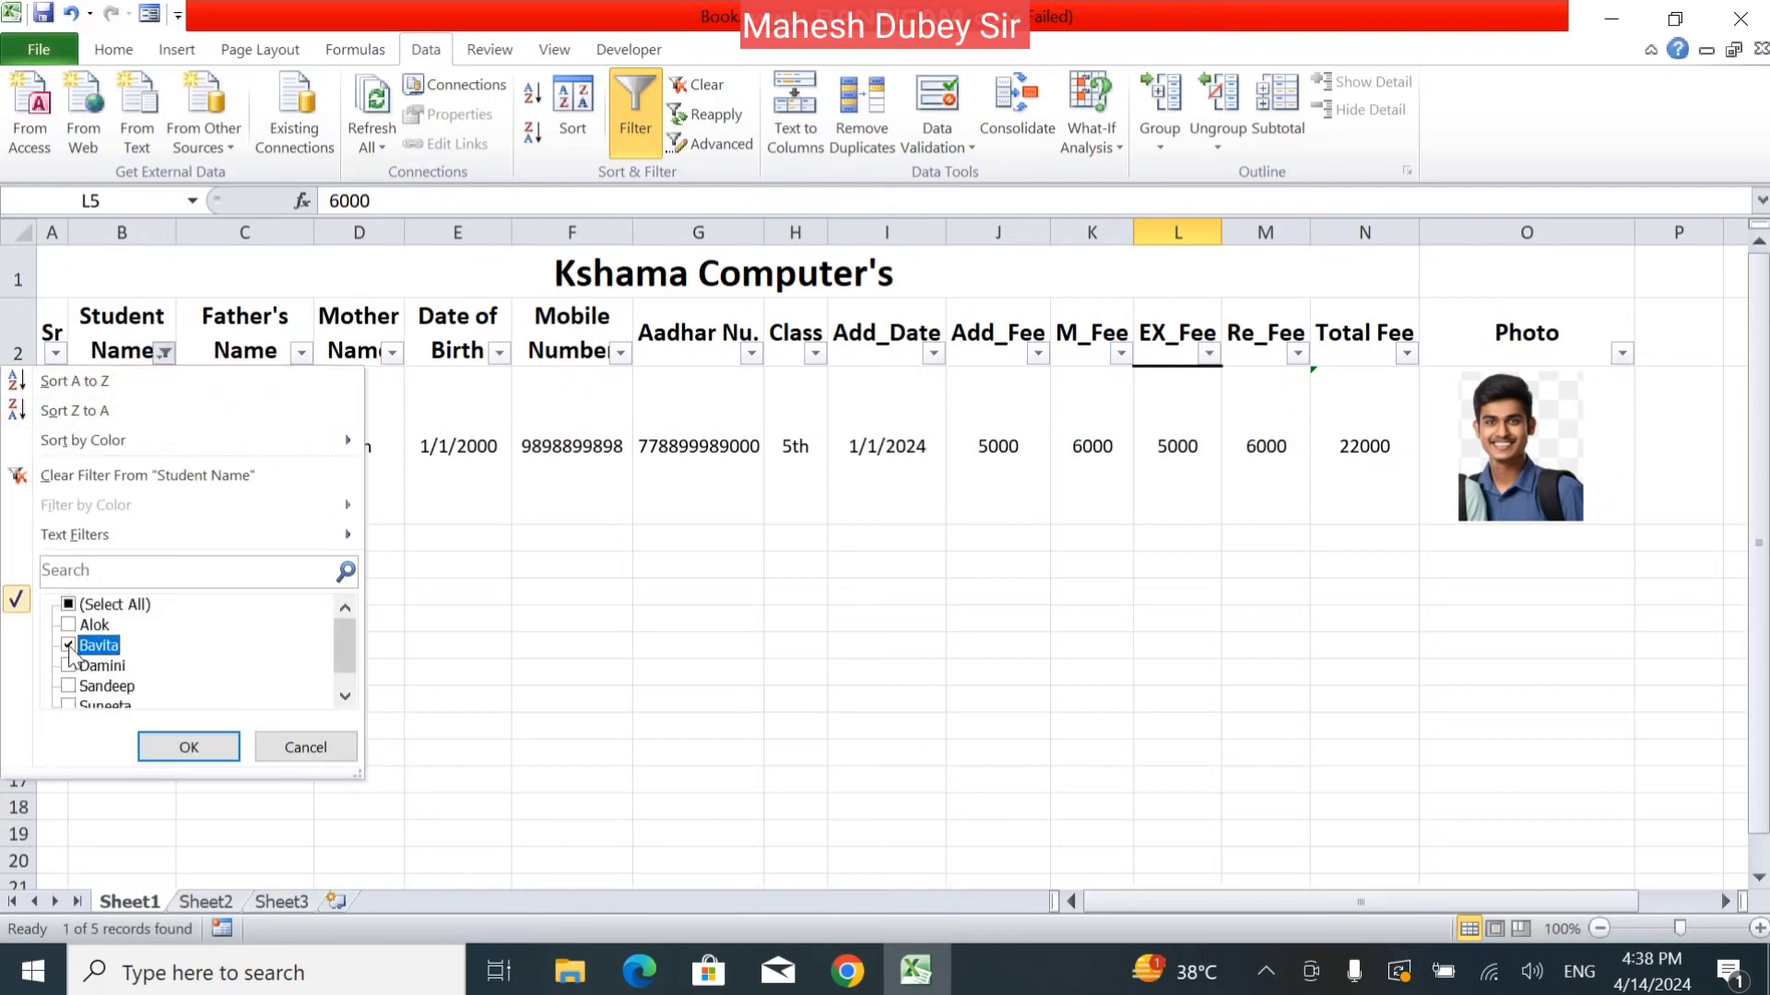
pyautogui.click(196, 748)
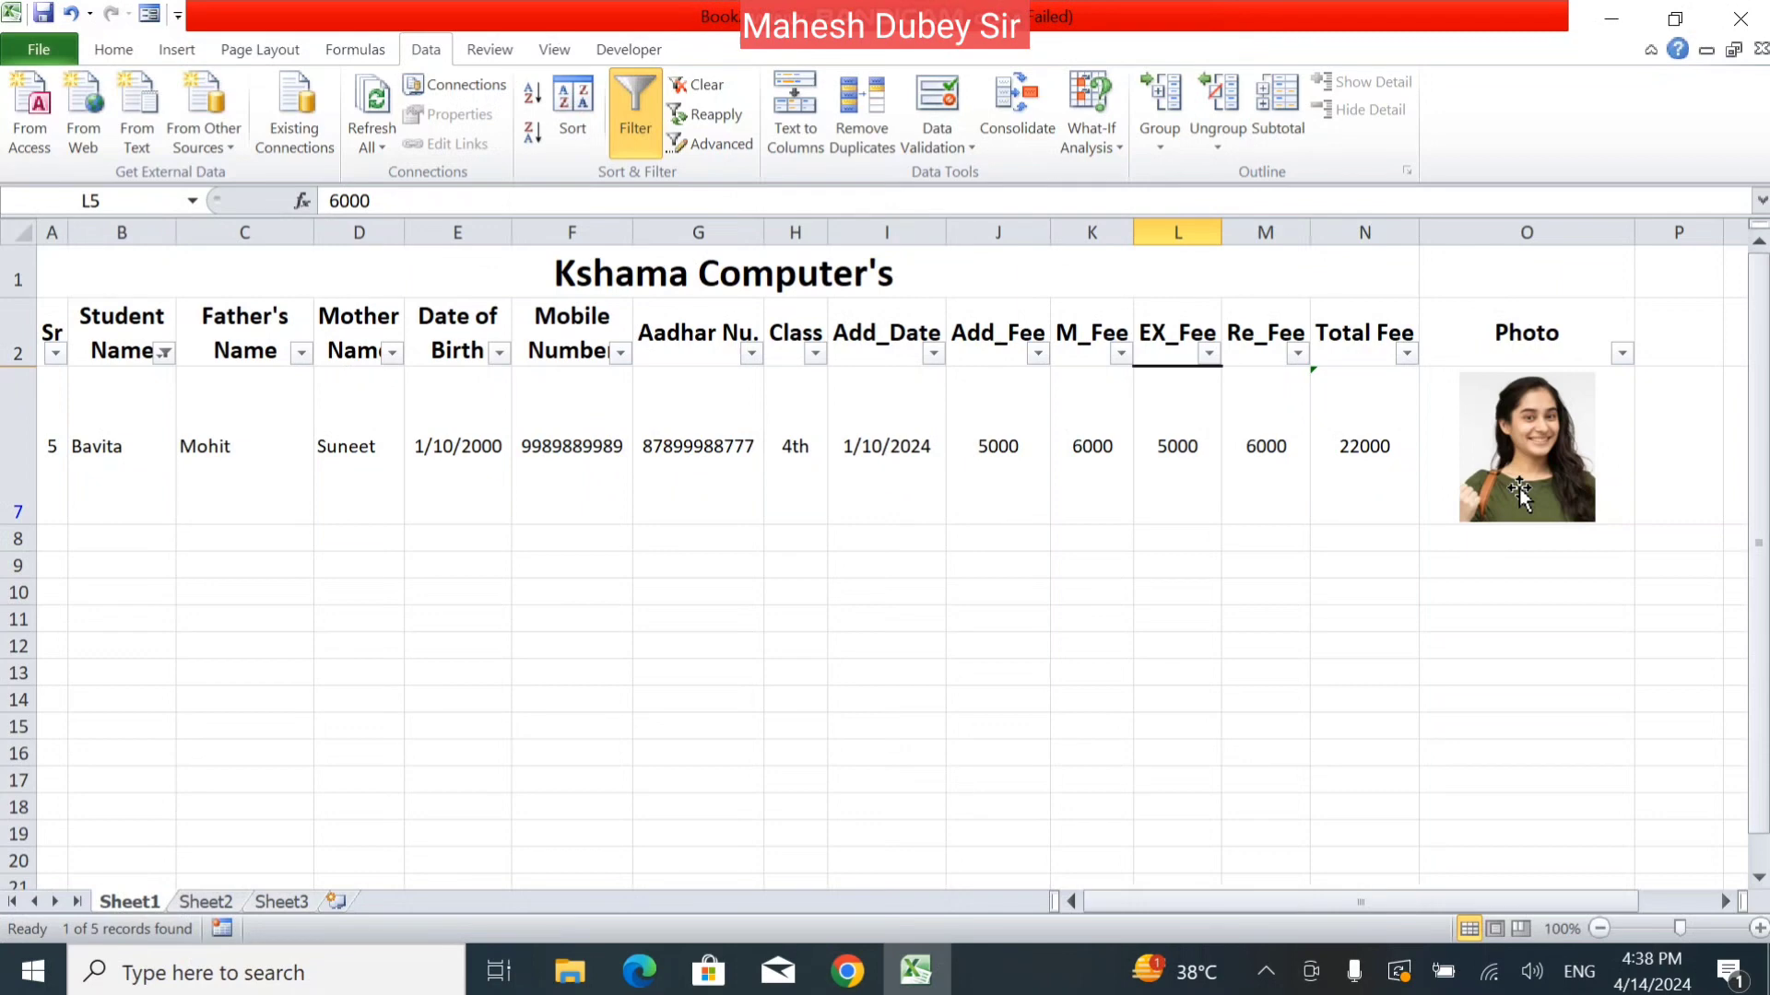
pyautogui.click(164, 353)
pyautogui.click(67, 605)
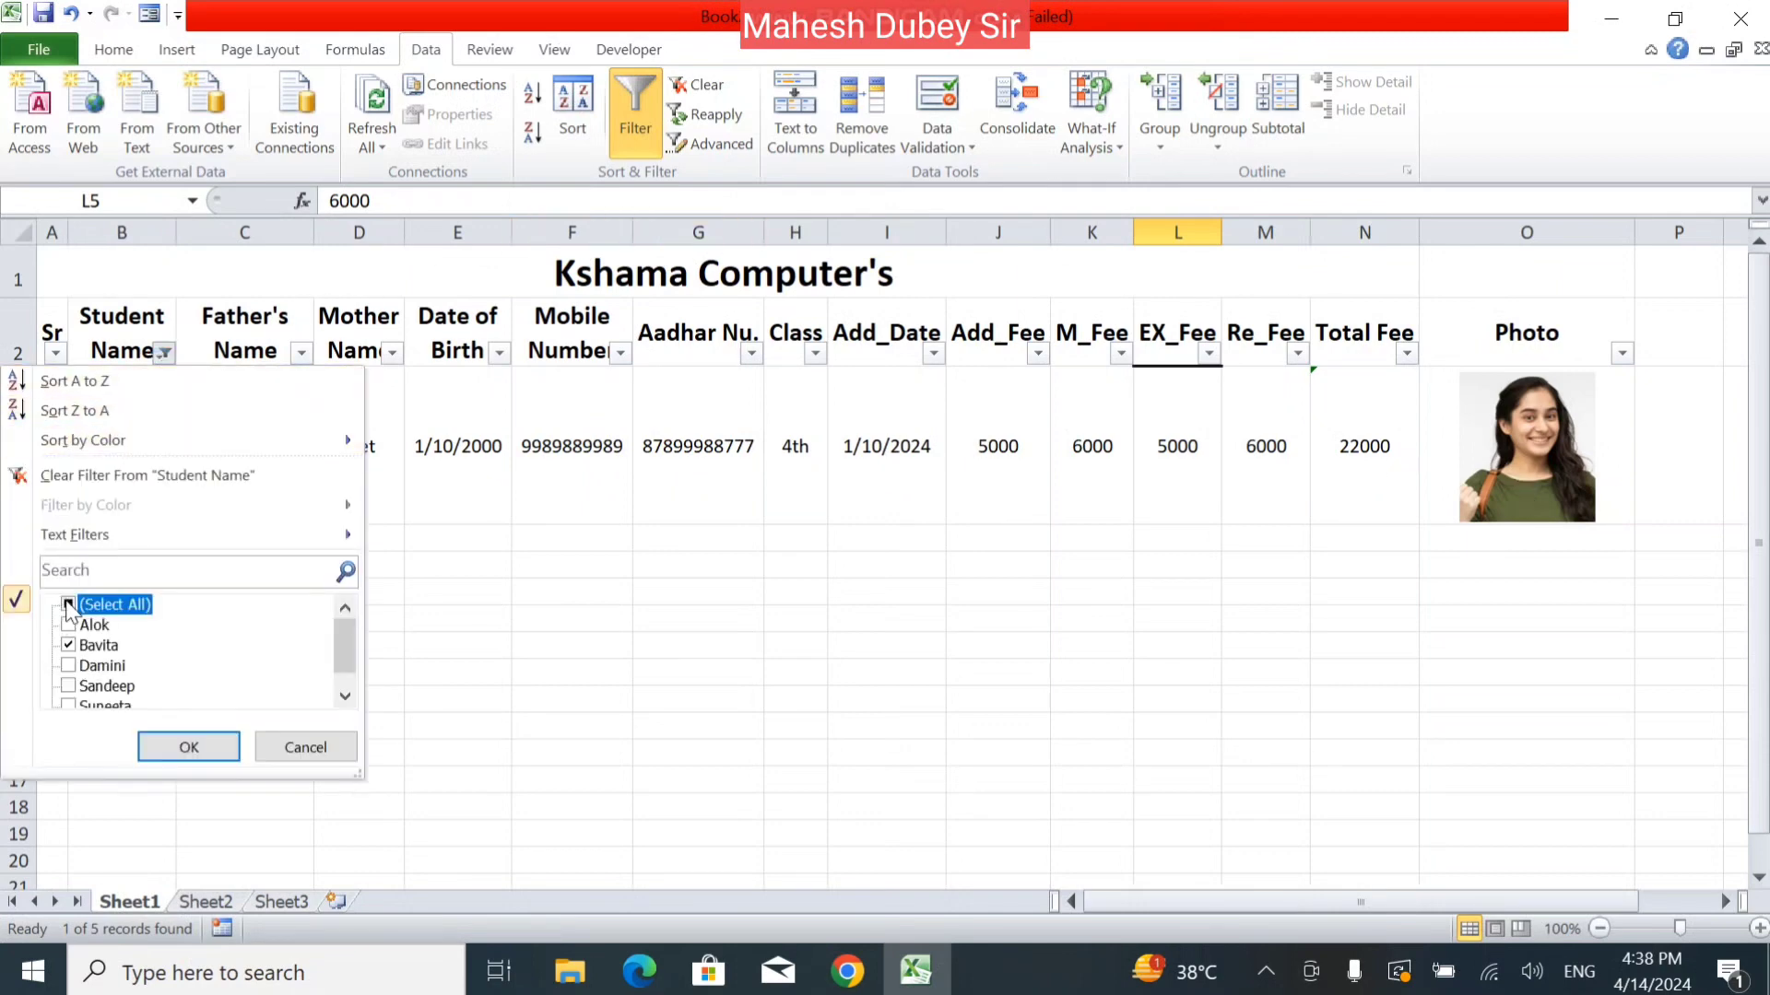
pyautogui.click(189, 747)
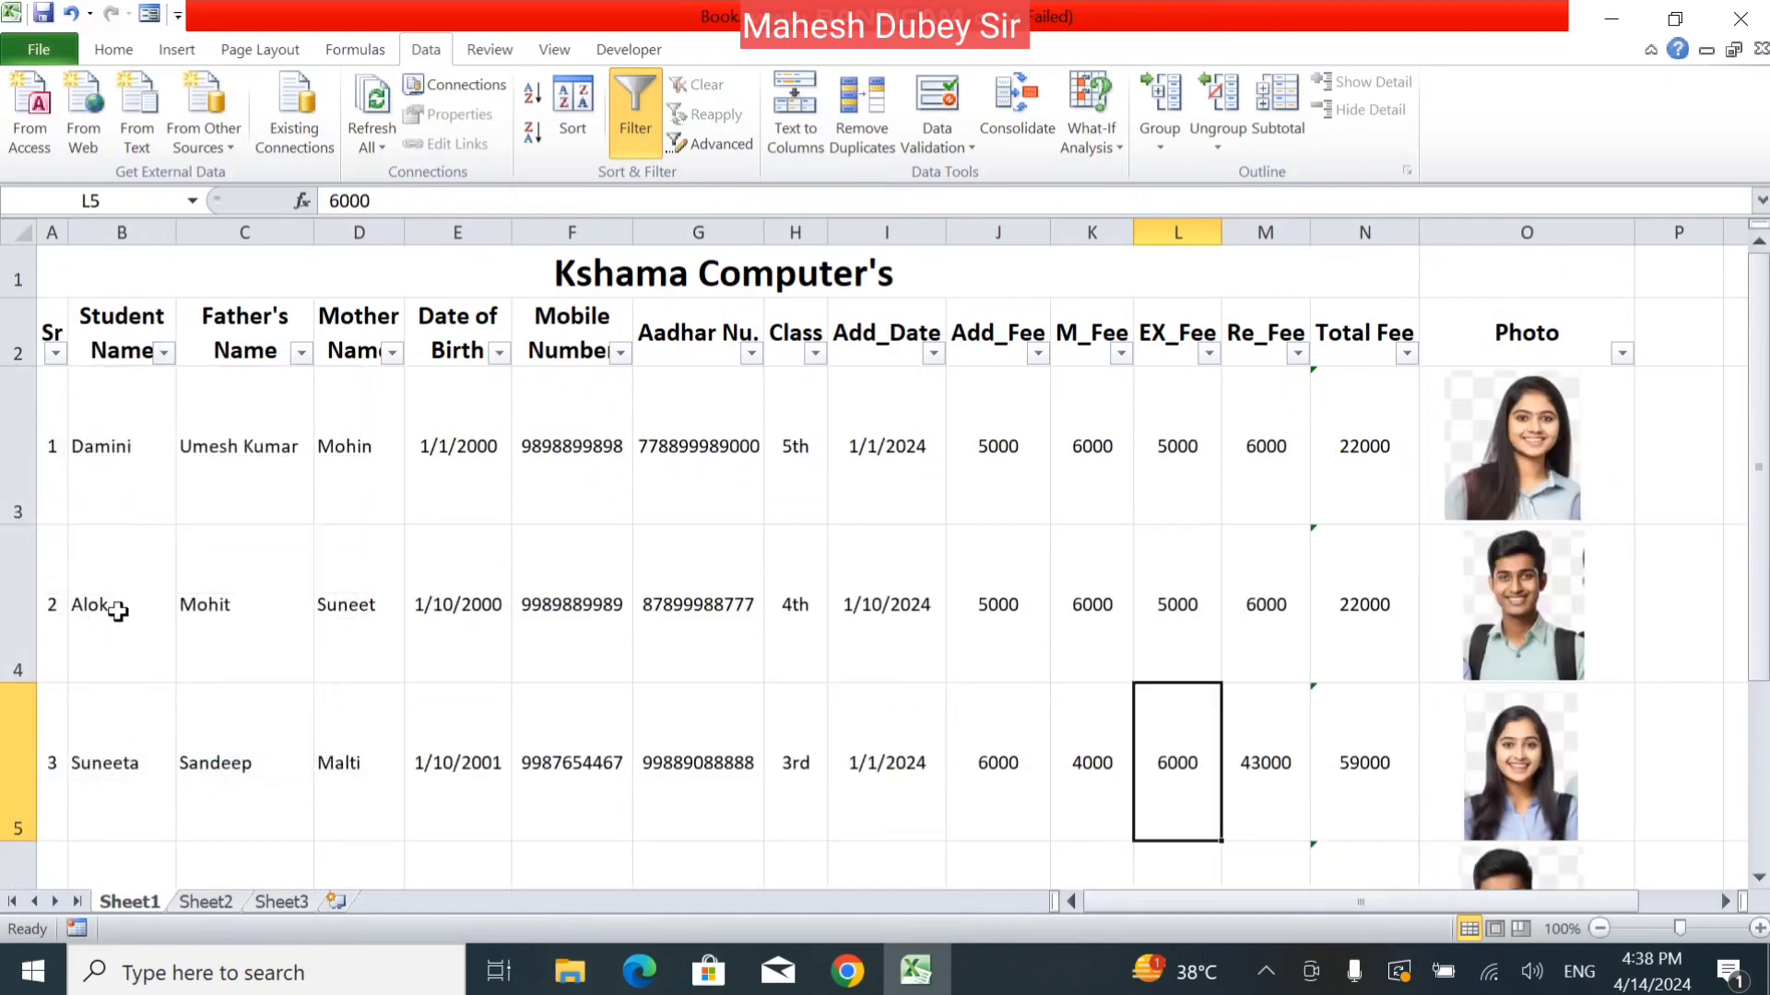